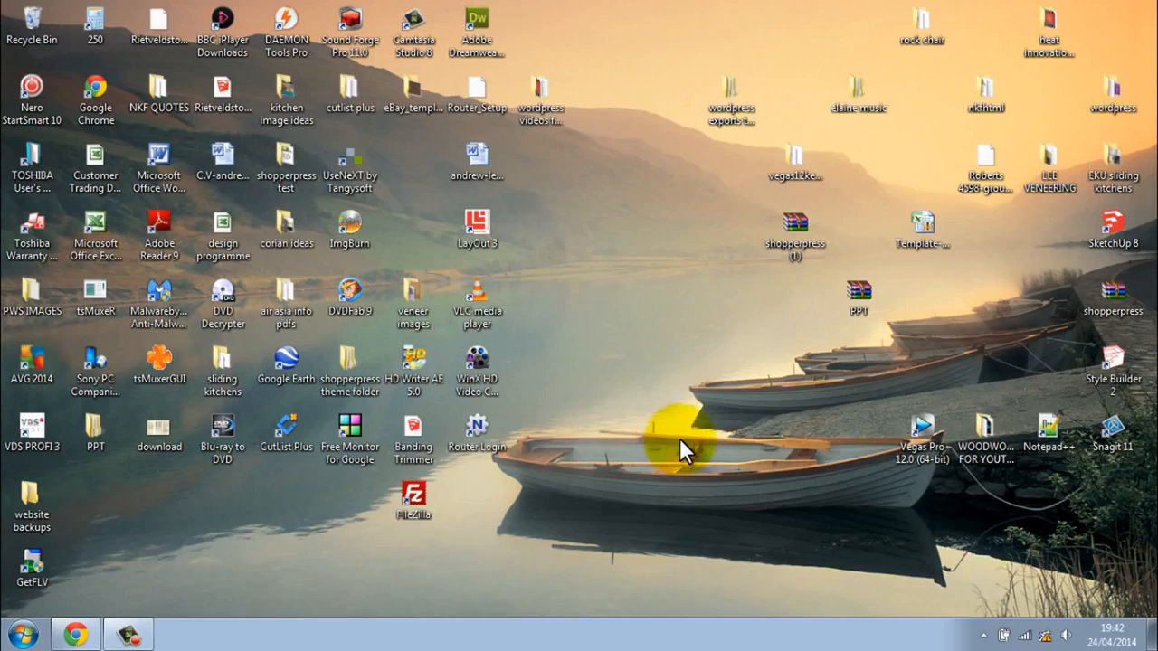
# Examine the live leeveneering.co.uk home page in Chrome and the local WordPress files in C:\wamp\www\kitchenfittingcourses.co.uk.
pyautogui.click(76, 639)
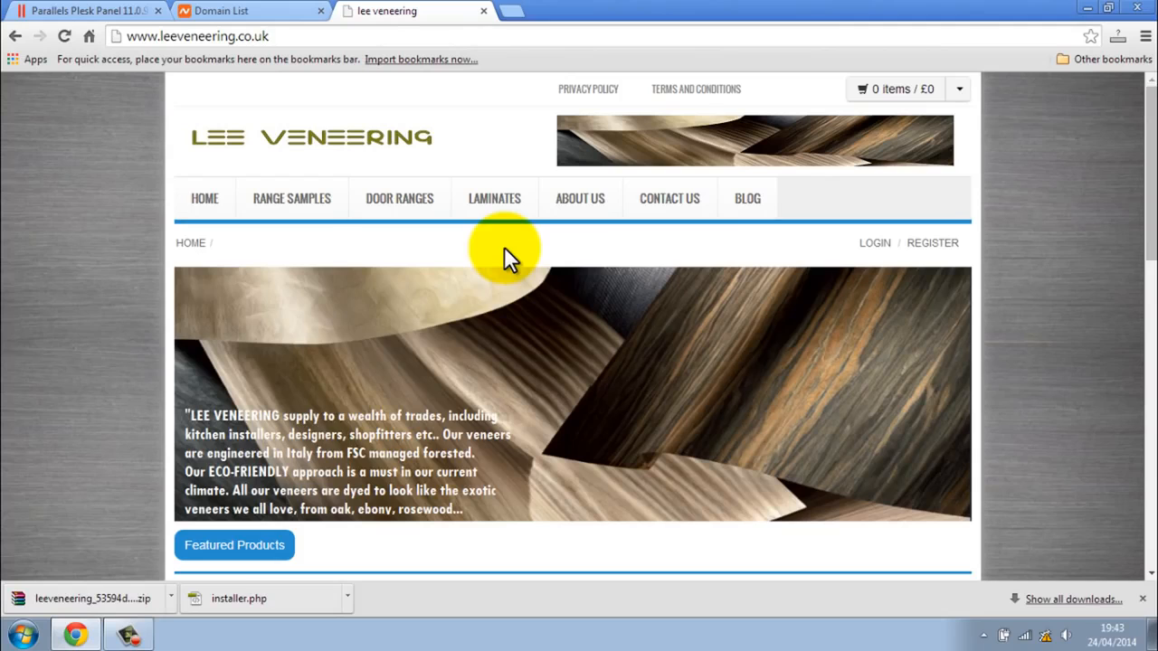
pyautogui.click(1087, 6)
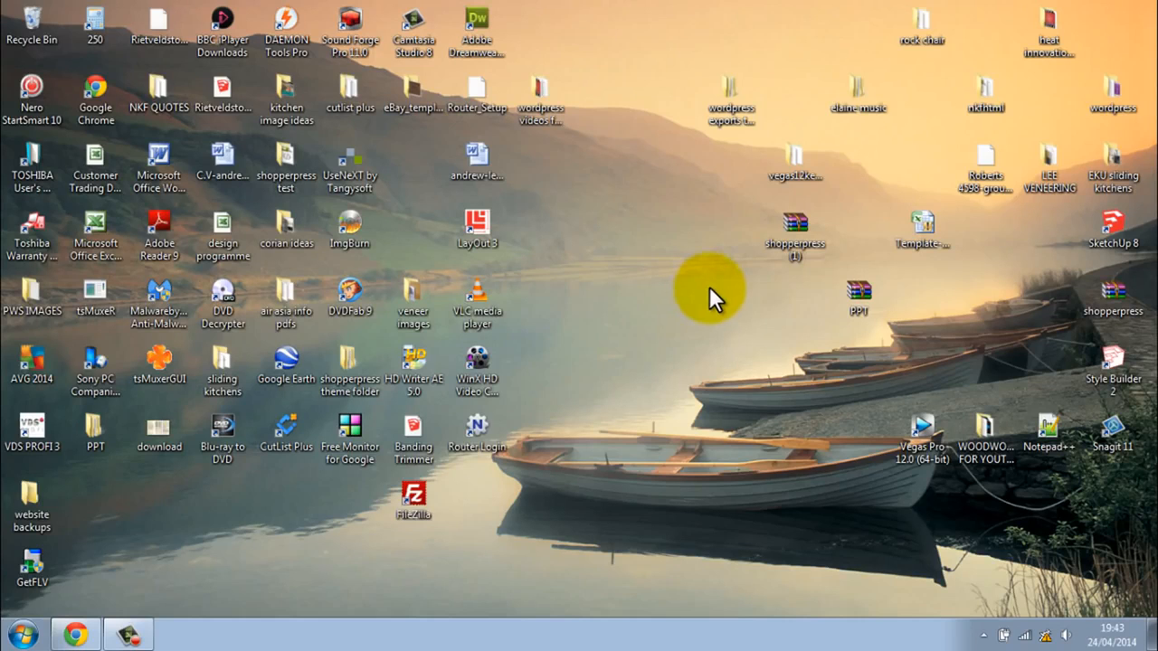
pyautogui.click(22, 633)
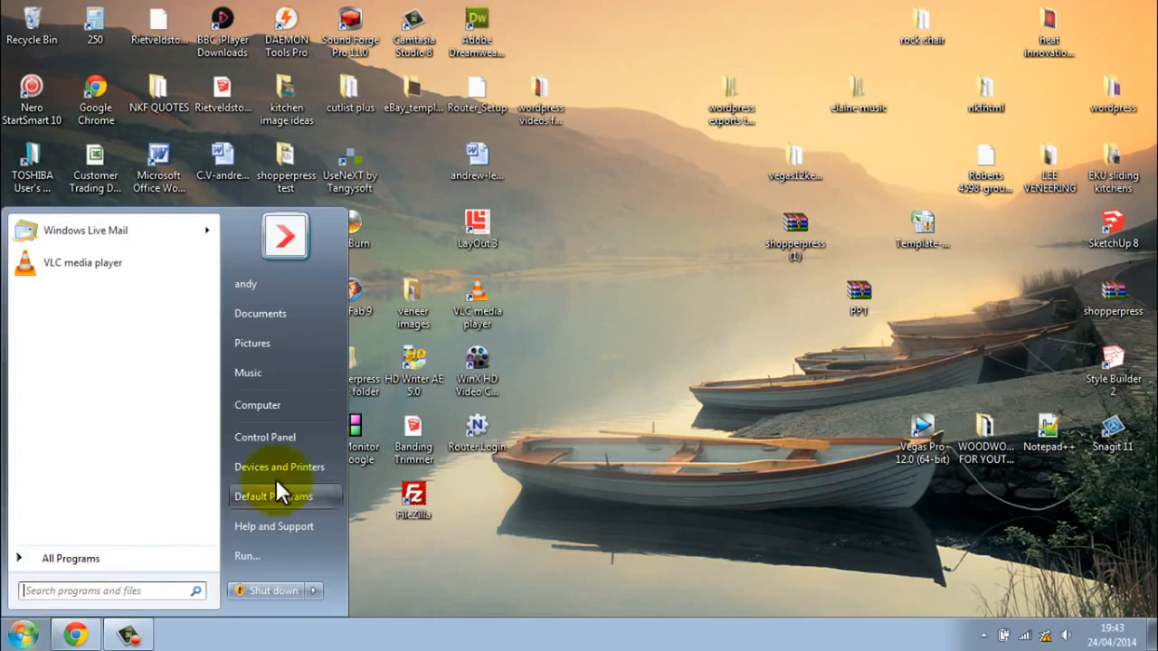
pyautogui.click(305, 405)
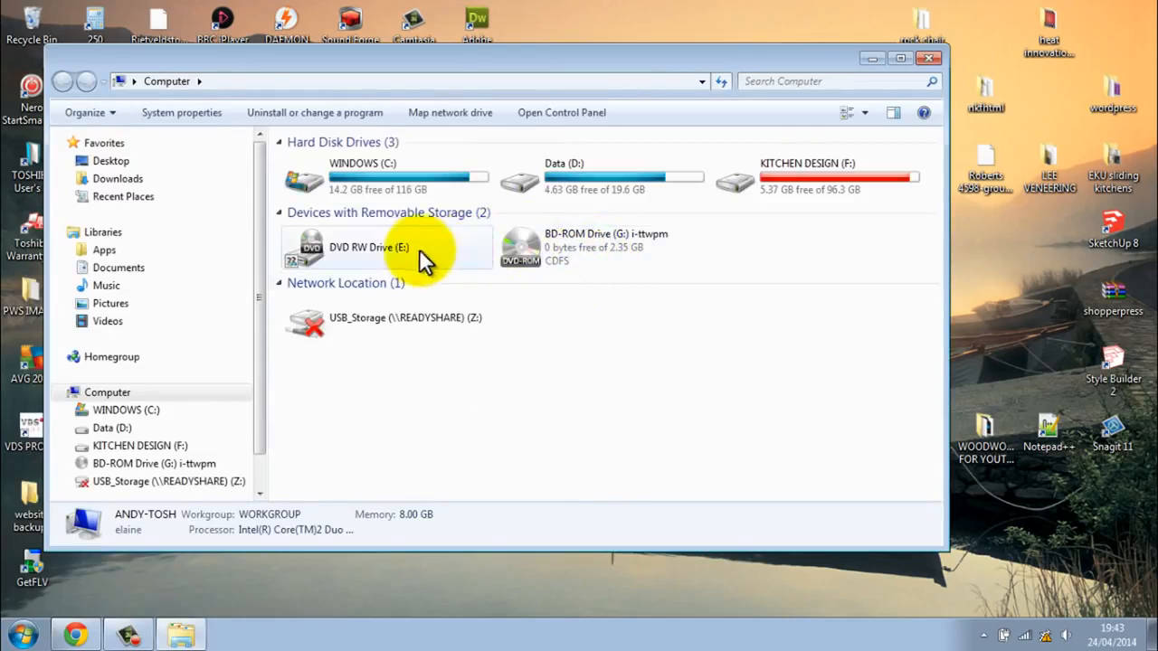
pyautogui.doubleClick(427, 174)
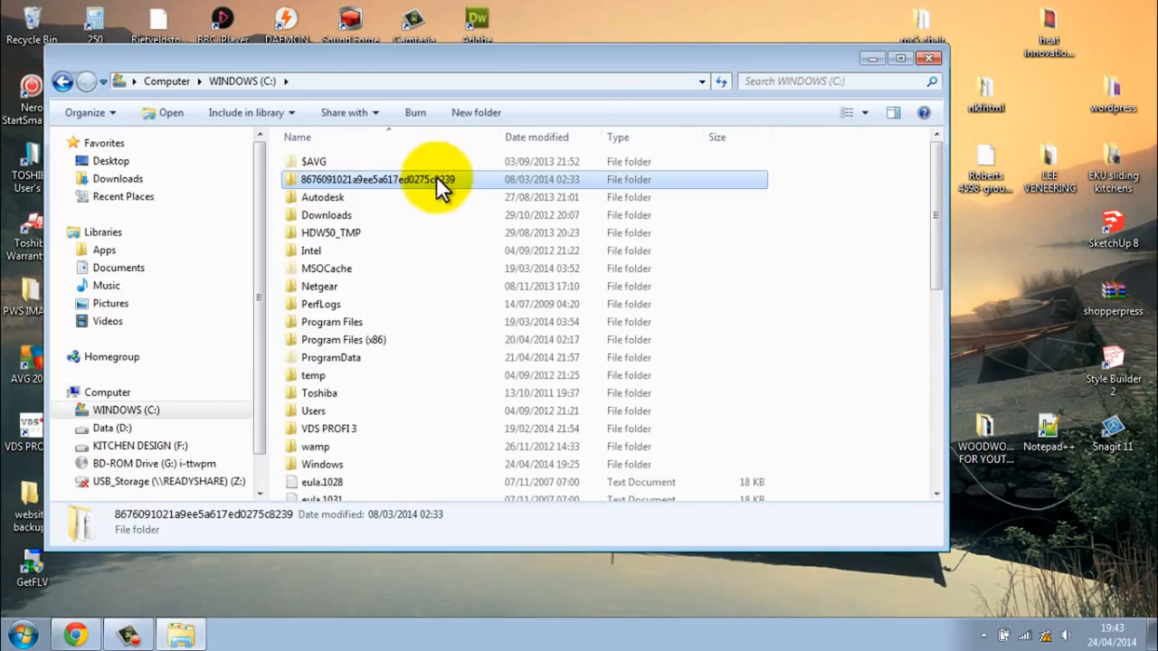
pyautogui.doubleClick(345, 446)
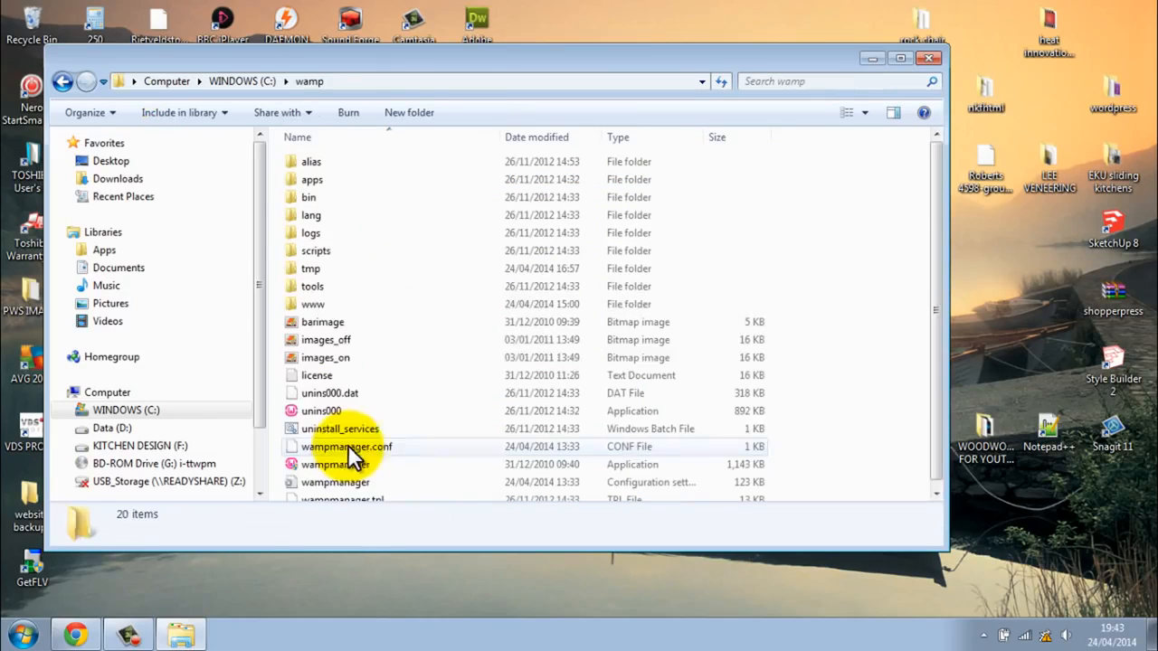
pyautogui.doubleClick(349, 307)
pyautogui.click(410, 162)
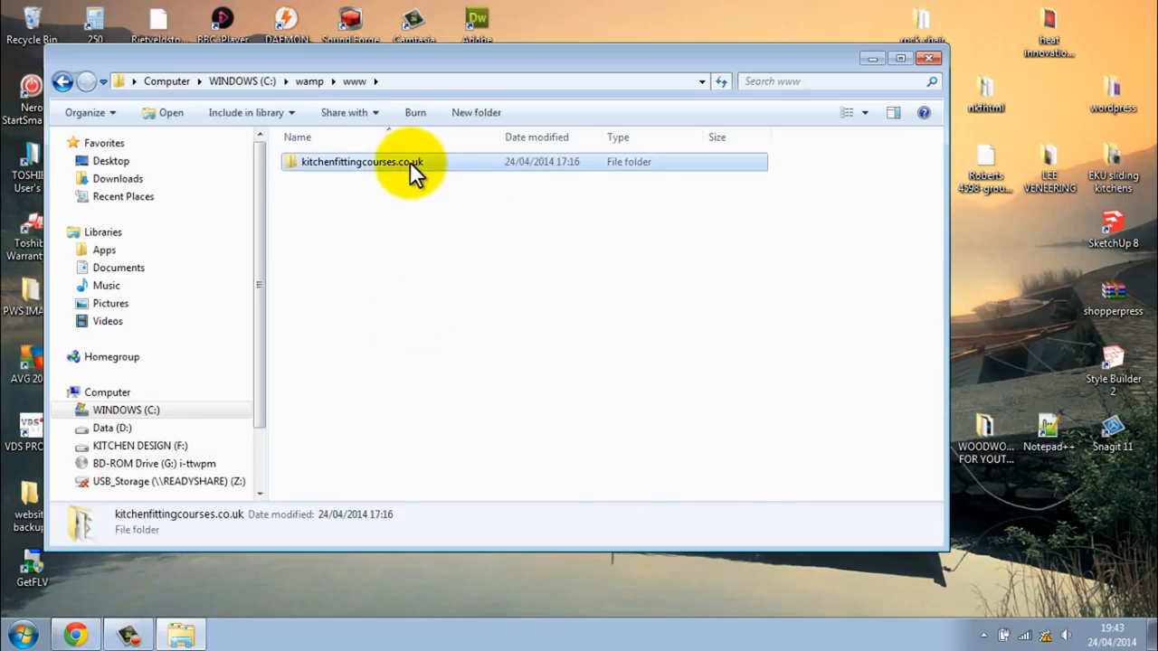
pyautogui.doubleClick(410, 162)
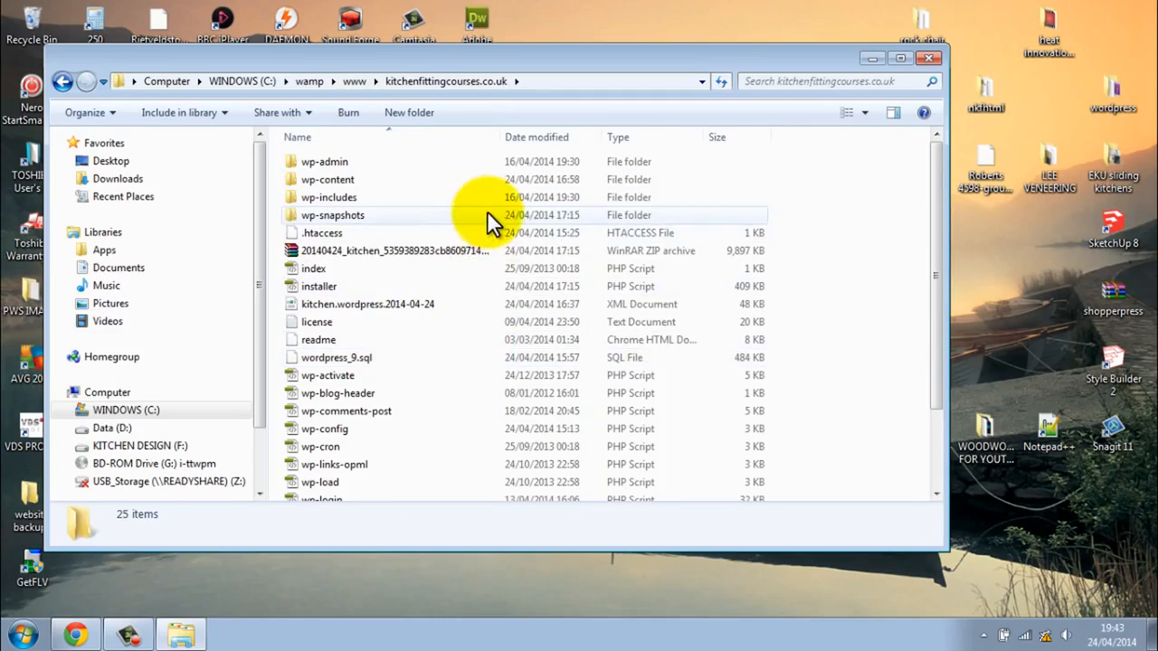
pyautogui.click(929, 57)
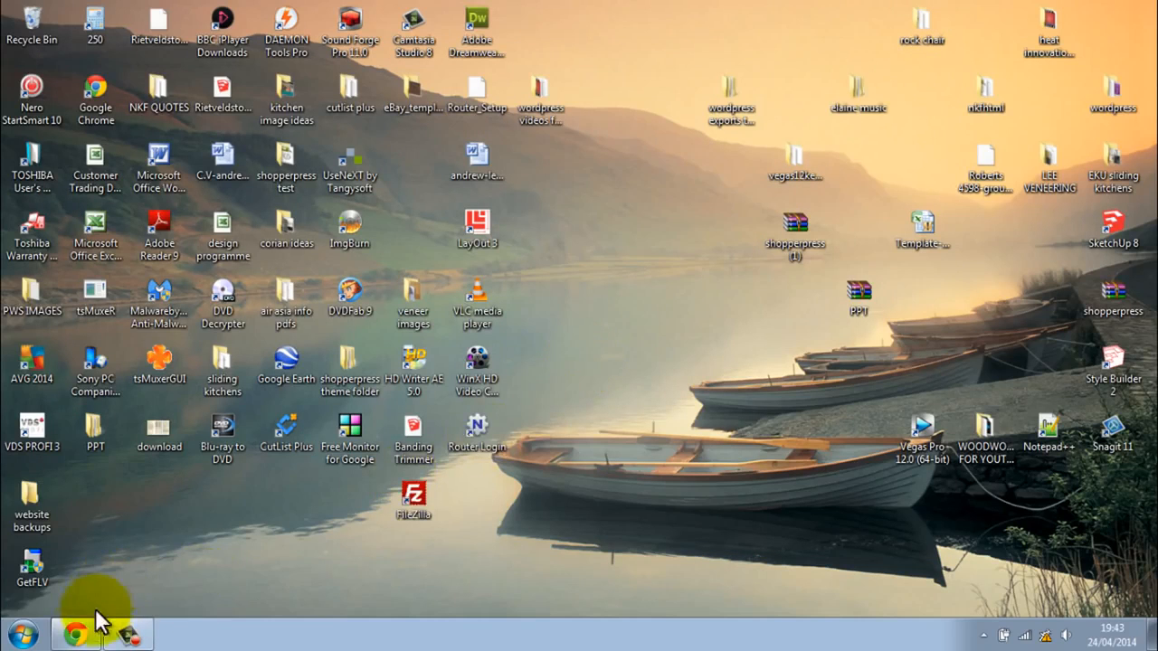
# Switch to Chrome and log in to leeveneering.co.uk with the account username and password.
pyautogui.click(75, 632)
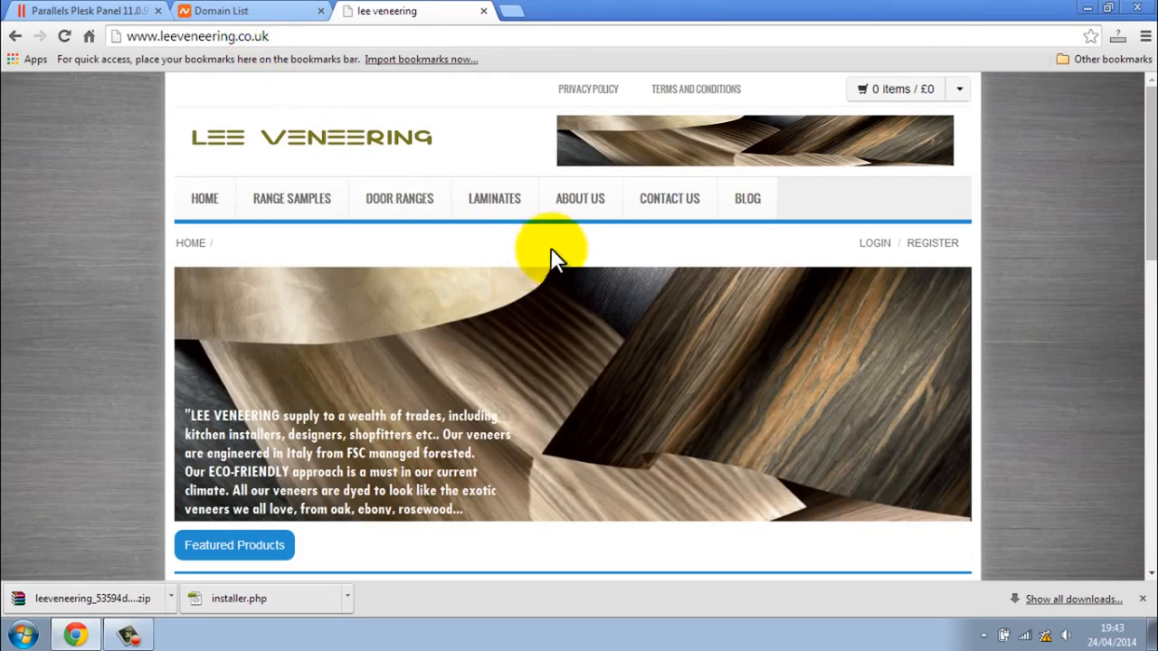
pyautogui.click(877, 246)
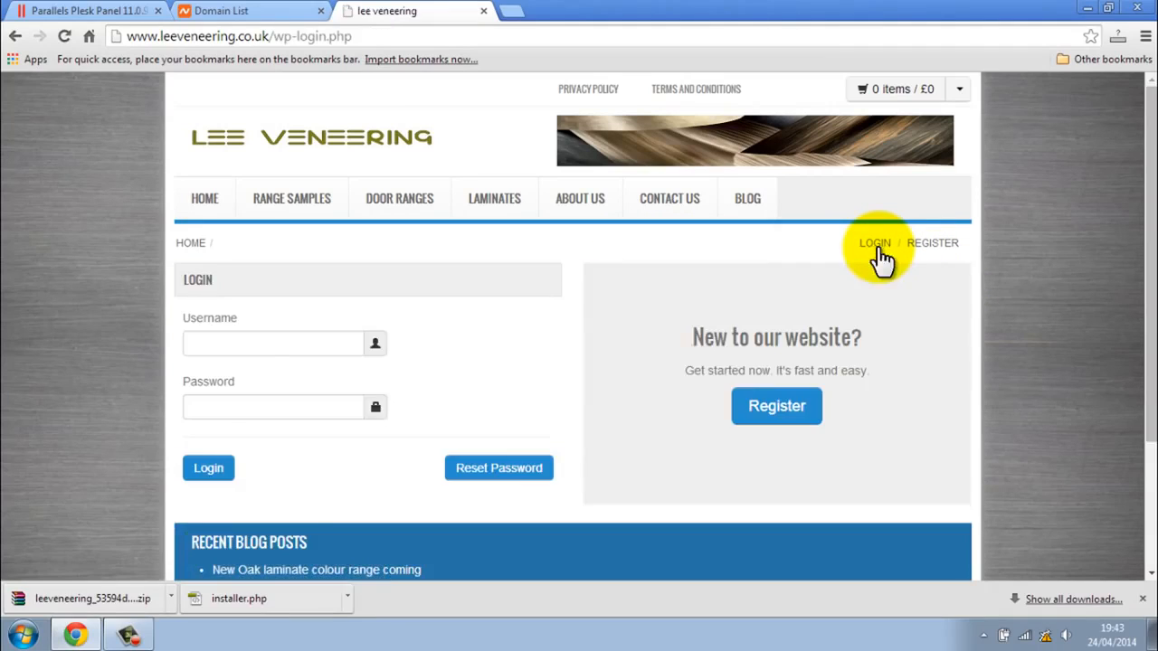
pyautogui.click(316, 343)
pyautogui.click(295, 370)
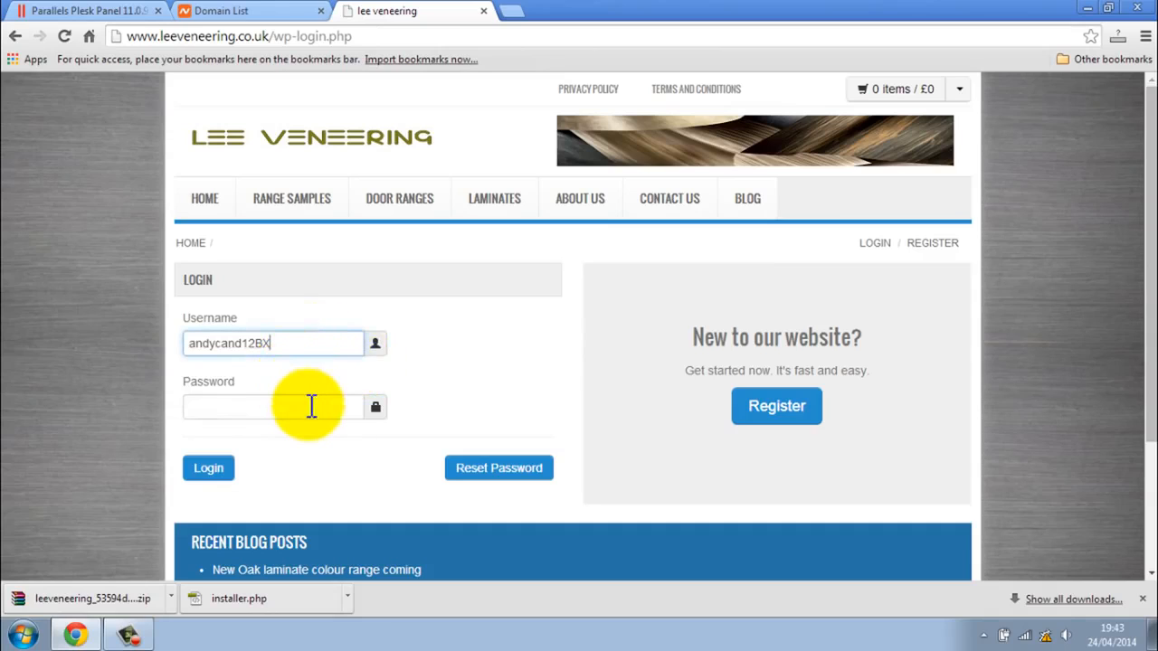
pyautogui.click(308, 407)
pyautogui.write('****')
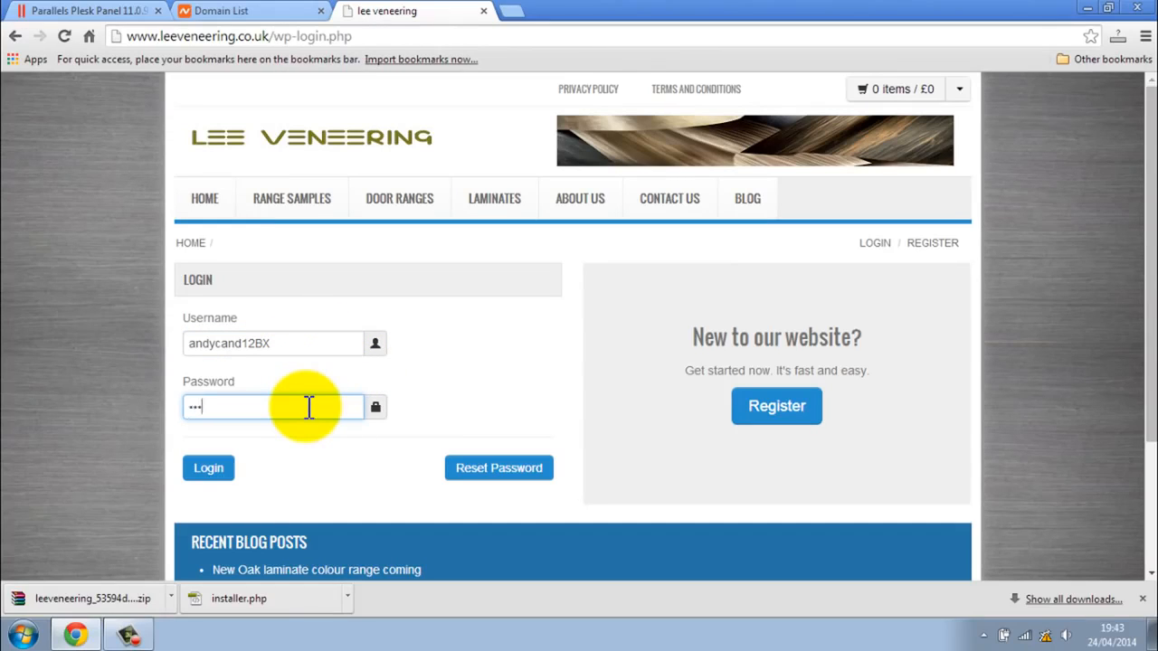
pyautogui.write('********')
pyautogui.press('Return')
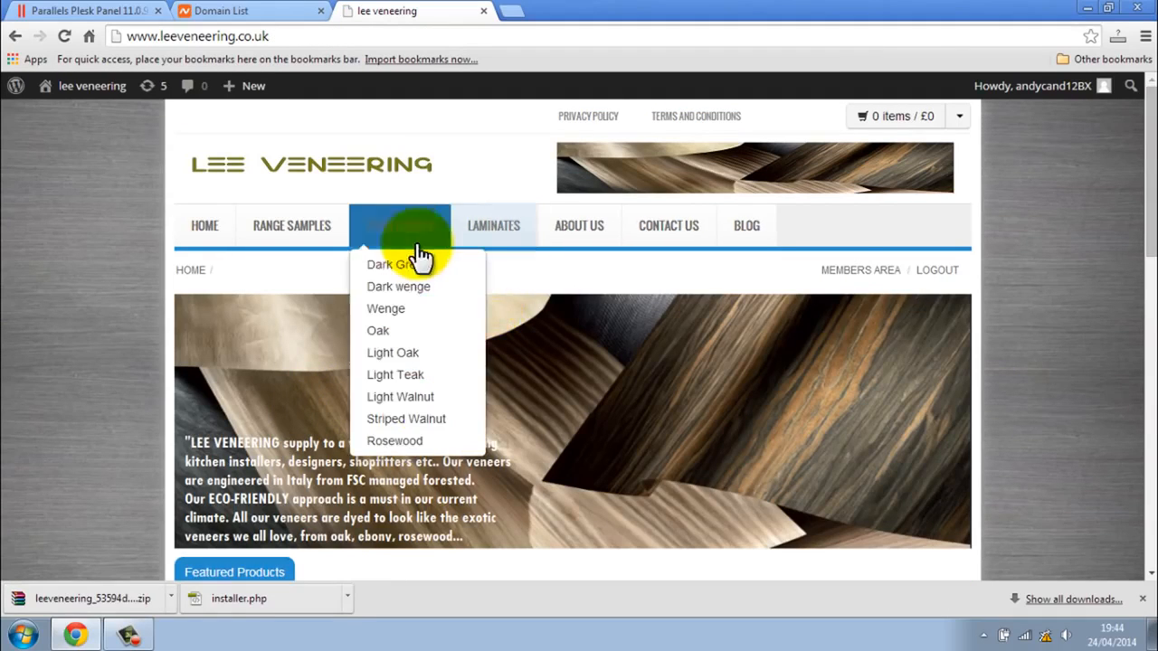
# Open the site's Range Samples category and look through the listed veneer samples.
pyautogui.moveTo(440, 241)
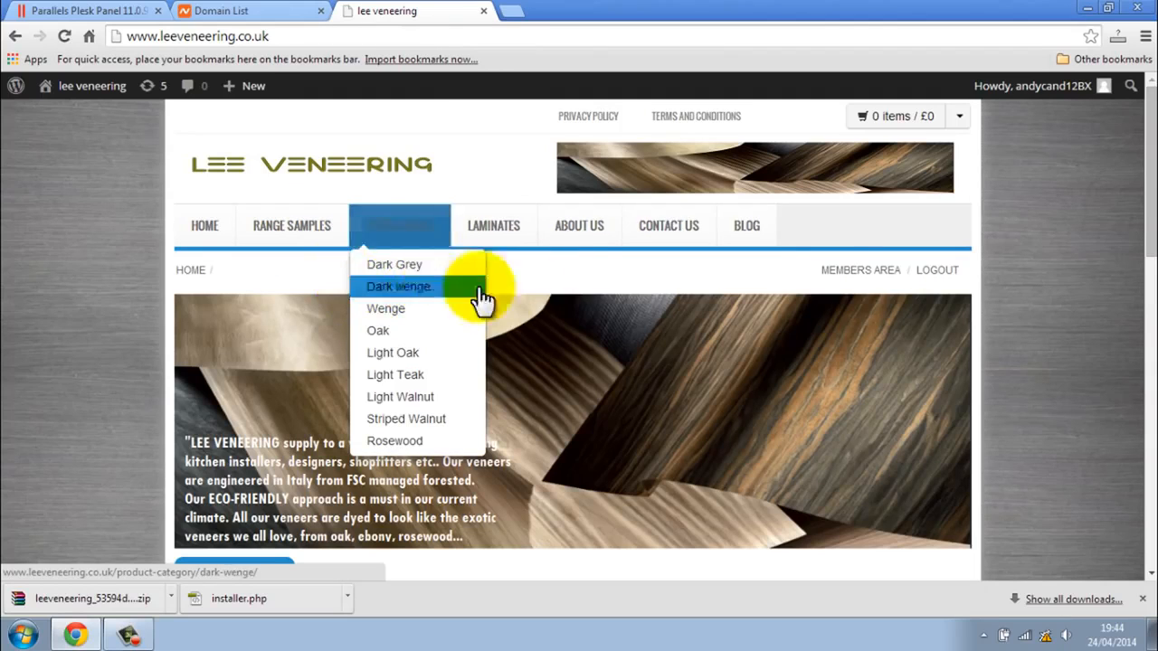
pyautogui.click(311, 228)
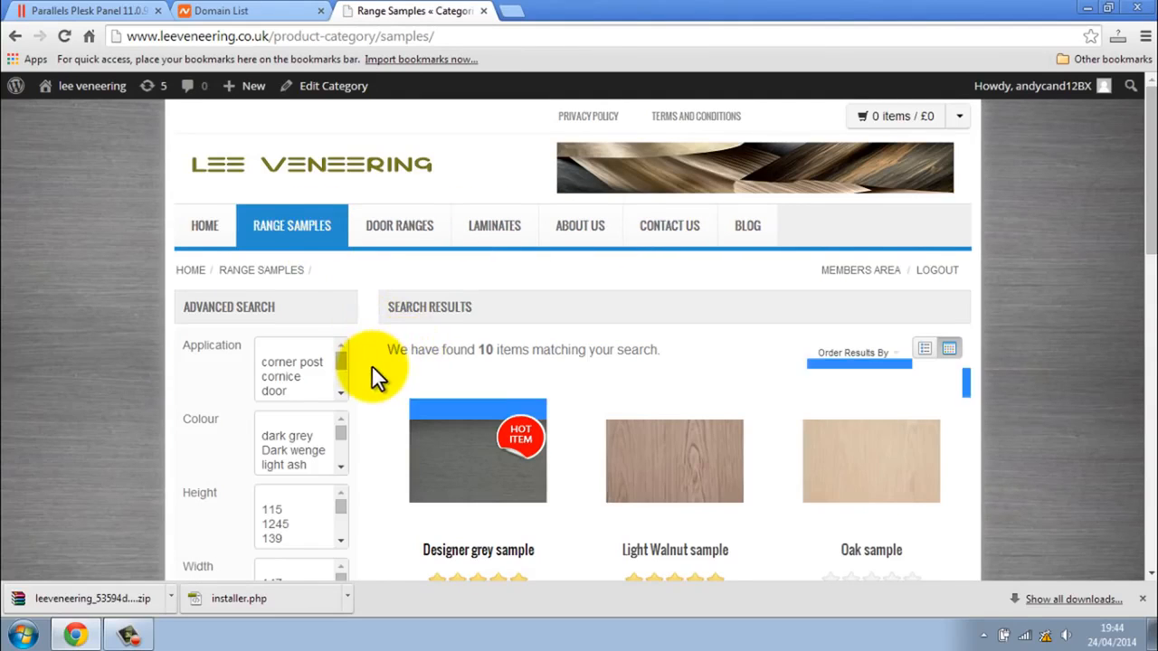
pyautogui.scroll(-1, 372, 365)
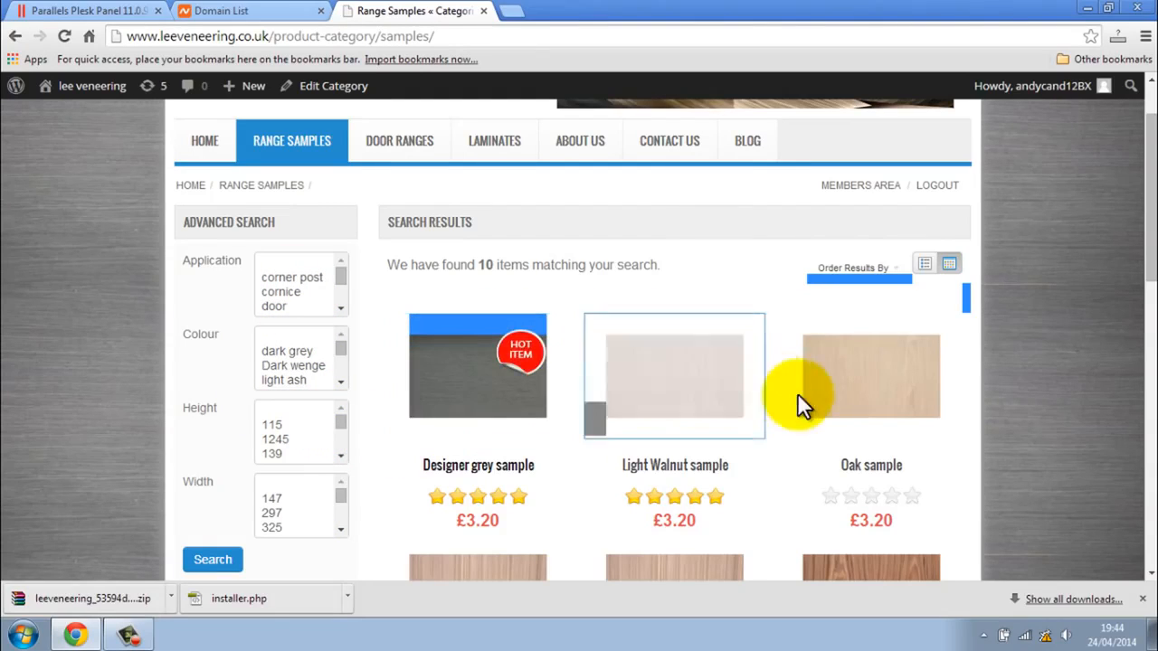
pyautogui.scroll(-1, 511, 416)
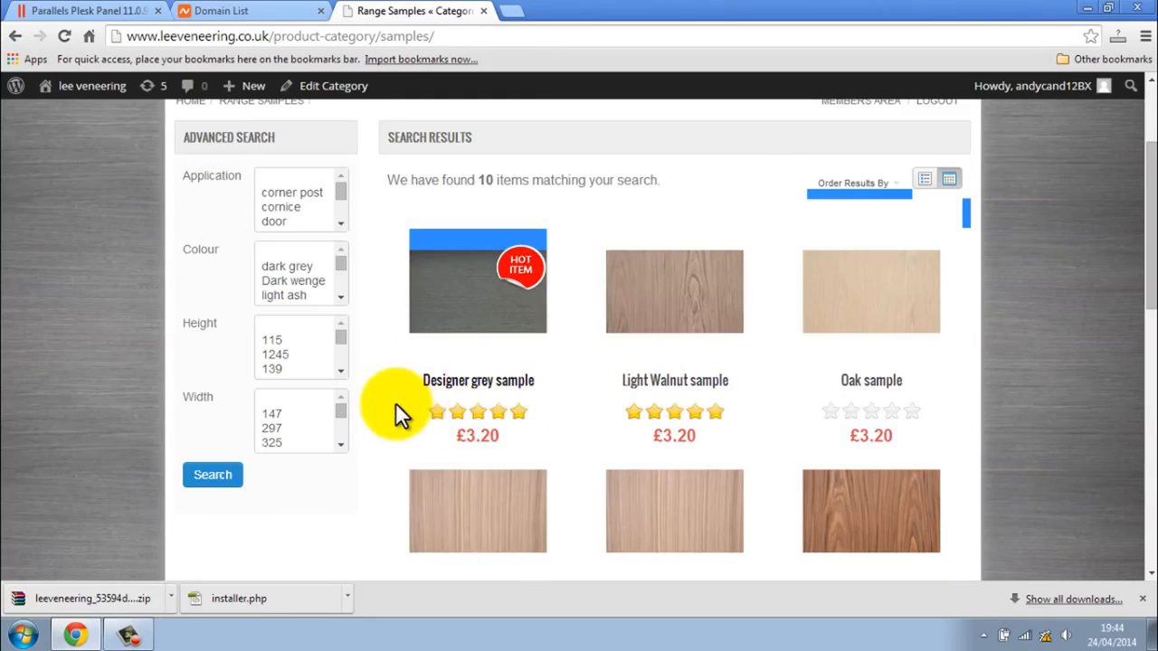
pyautogui.scroll(-2, 391, 399)
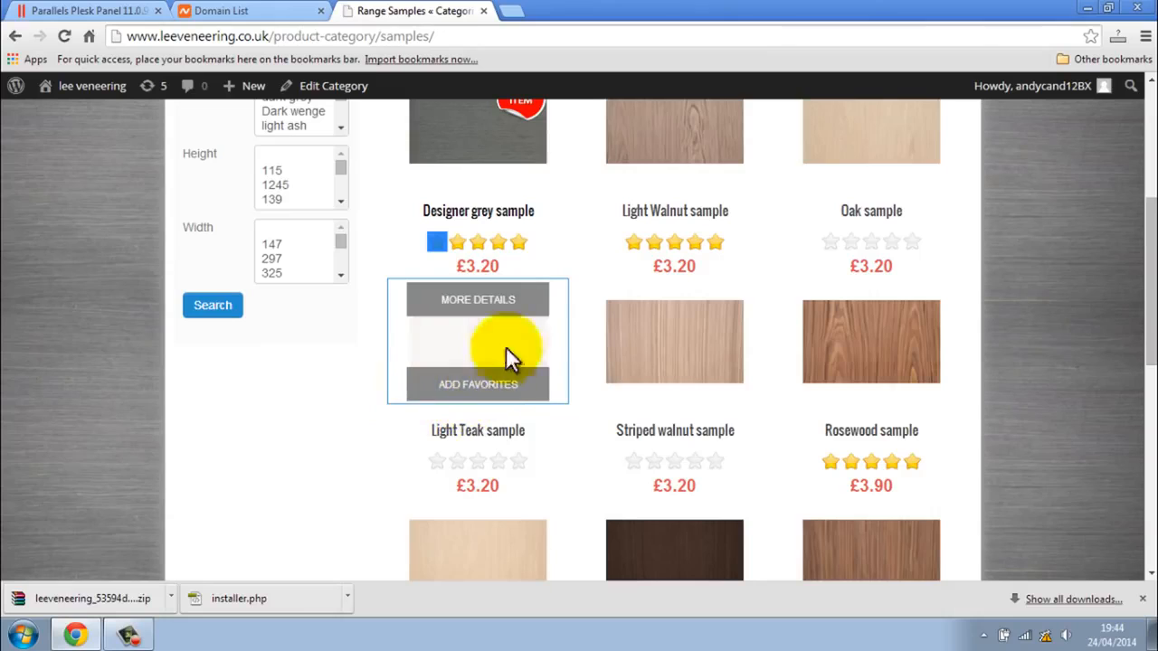
pyautogui.scroll(3, 645, 427)
pyautogui.scroll(1, 645, 427)
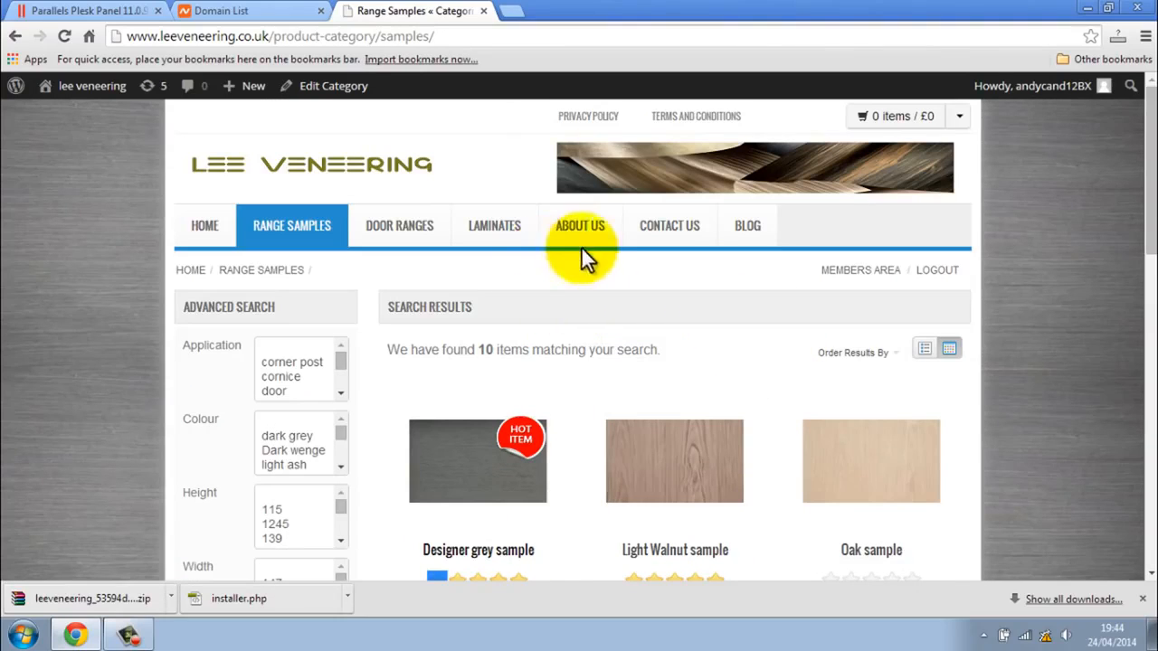
# View the Laminates category and the About Us page with its embedded video.
pyautogui.click(509, 235)
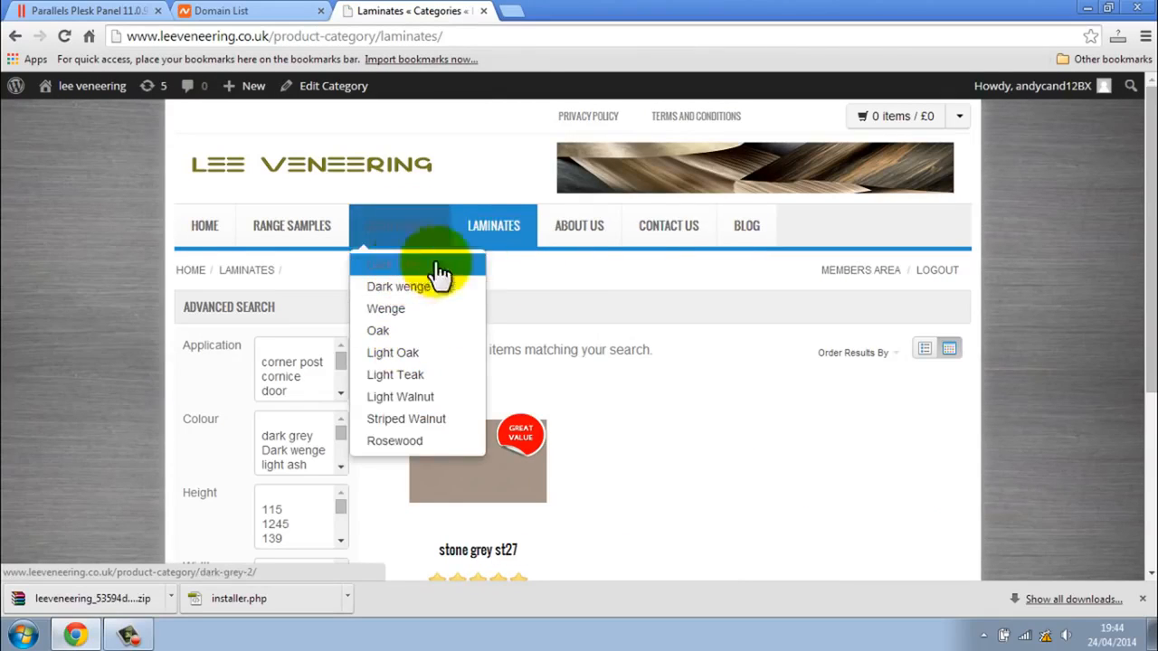
pyautogui.click(581, 227)
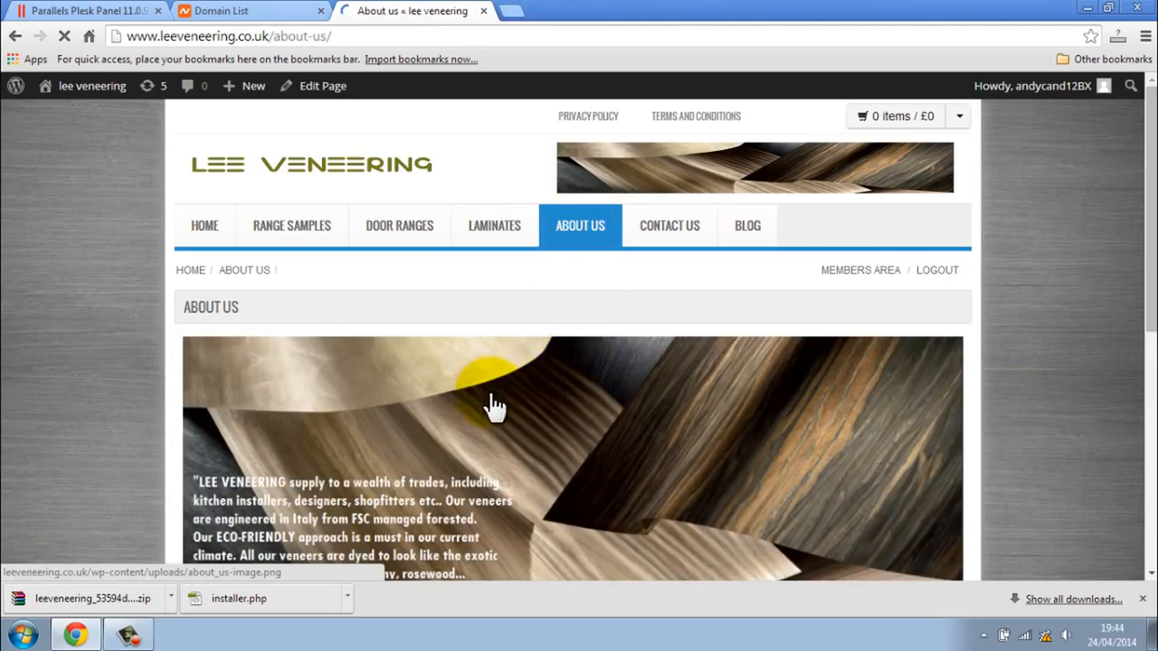
pyautogui.scroll(-3, 493, 405)
pyautogui.scroll(-2, 504, 404)
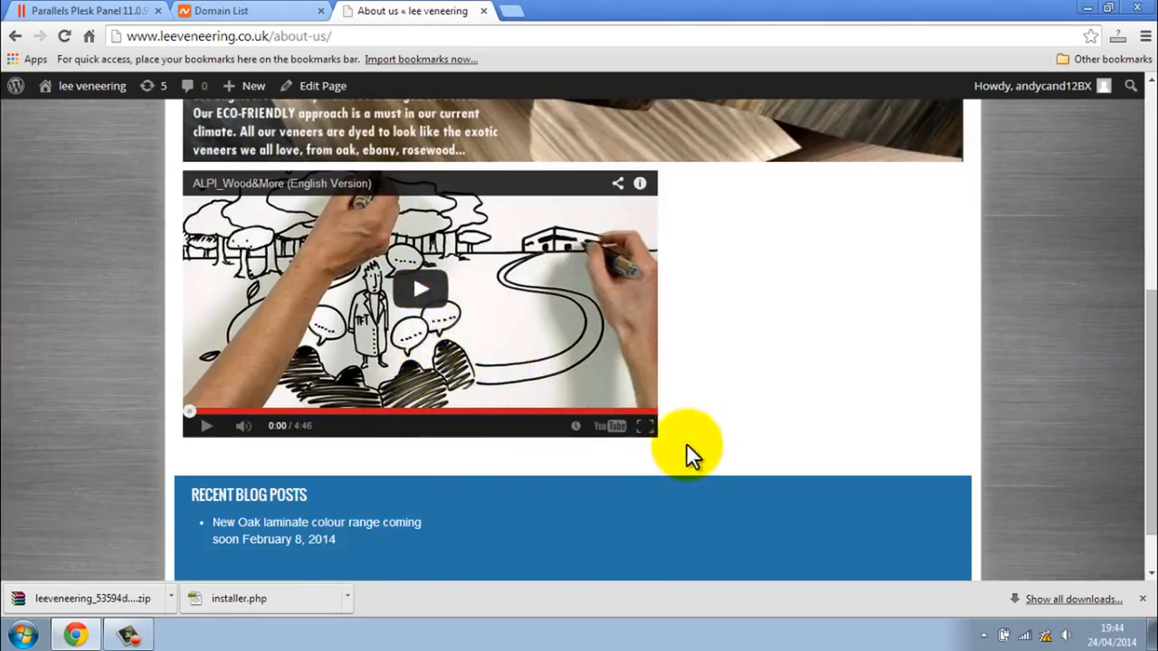
pyautogui.scroll(4, 687, 455)
pyautogui.scroll(2, 688, 456)
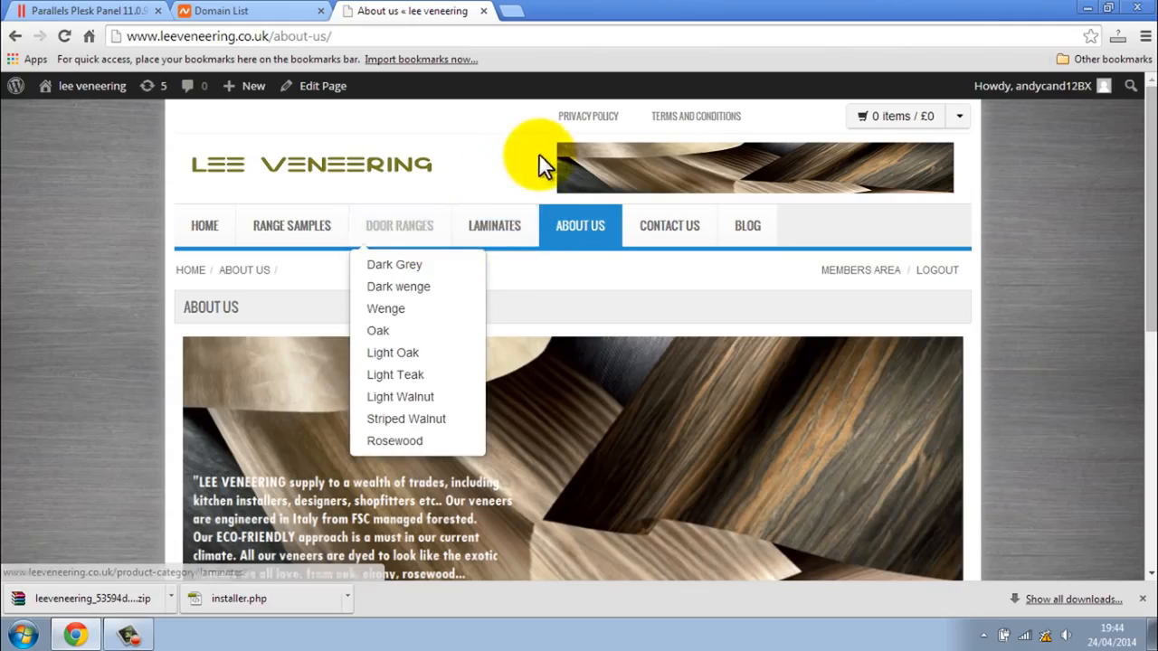
# Open the site's WordPress dashboard and go to its list of installed plugins.
pyautogui.moveTo(57, 91)
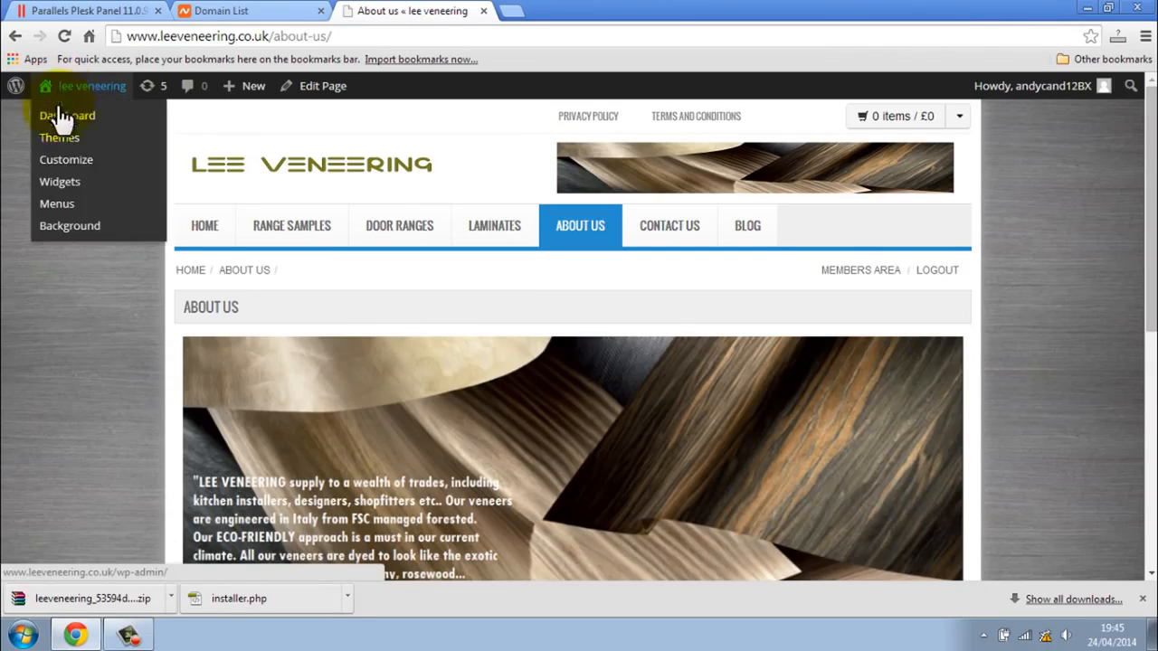
pyautogui.click(71, 119)
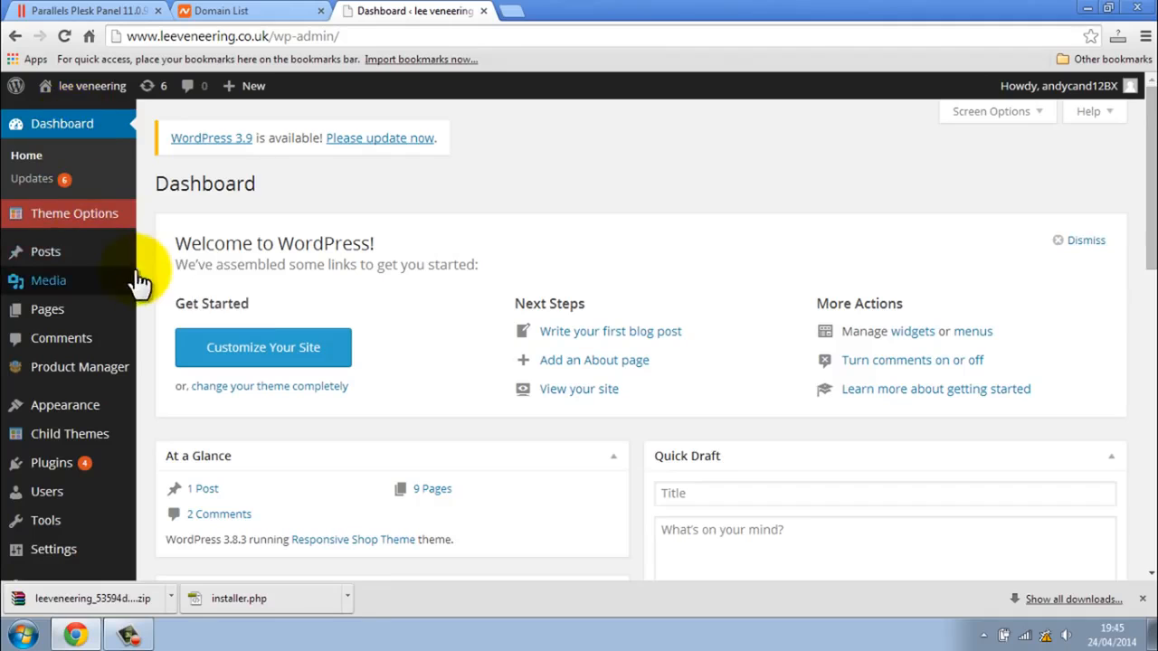
pyautogui.scroll(-2, 147, 250)
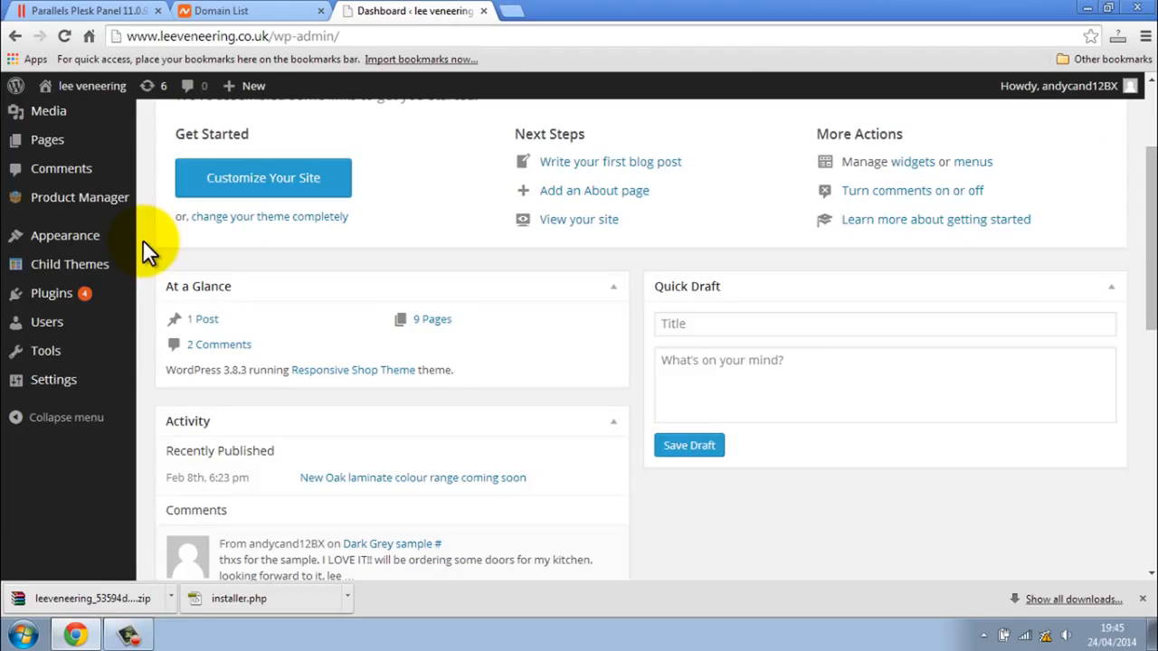
pyautogui.moveTo(116, 300)
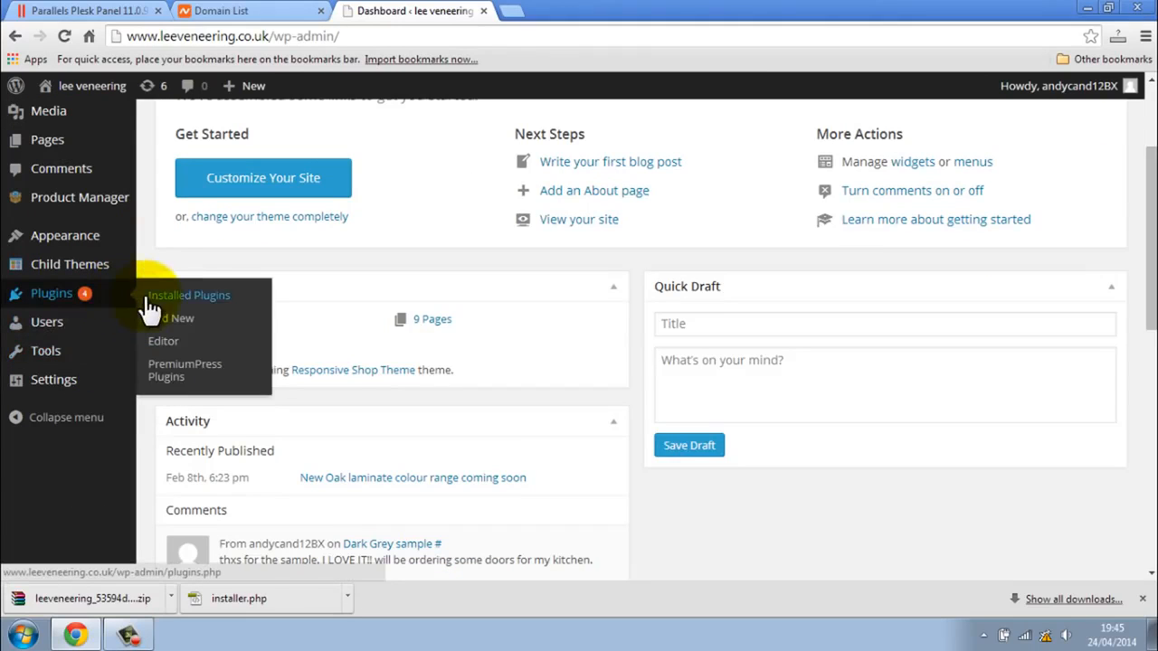
pyautogui.click(149, 306)
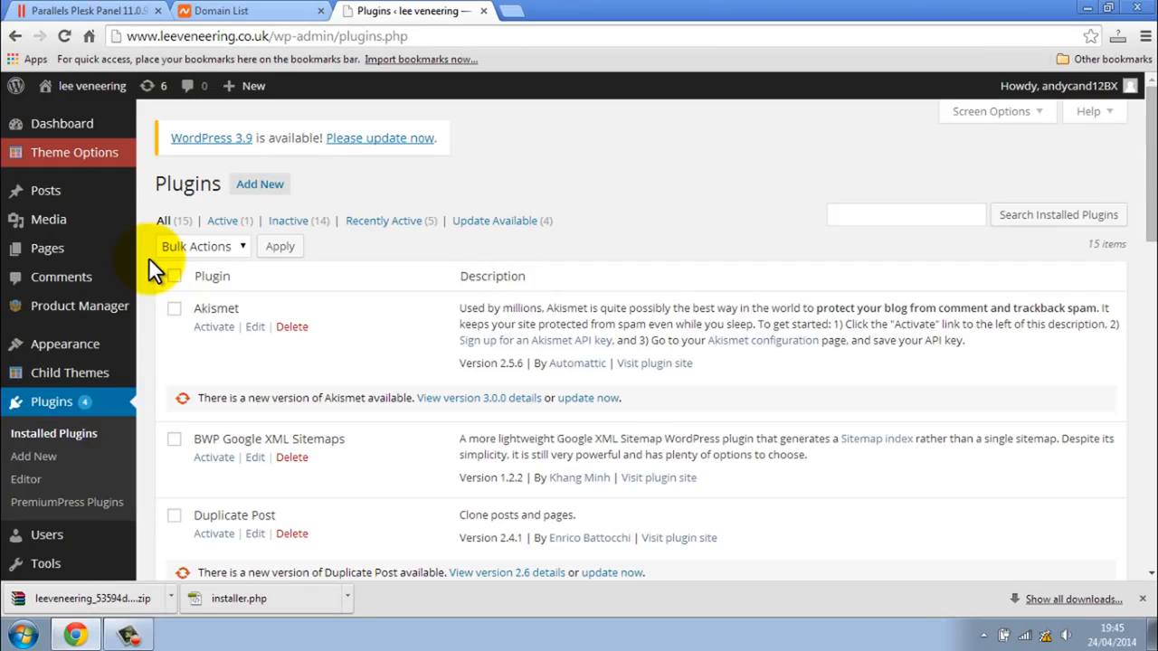
# Start adding a new plugin and search the plugin directory for "duplicator".
pyautogui.click(280, 185)
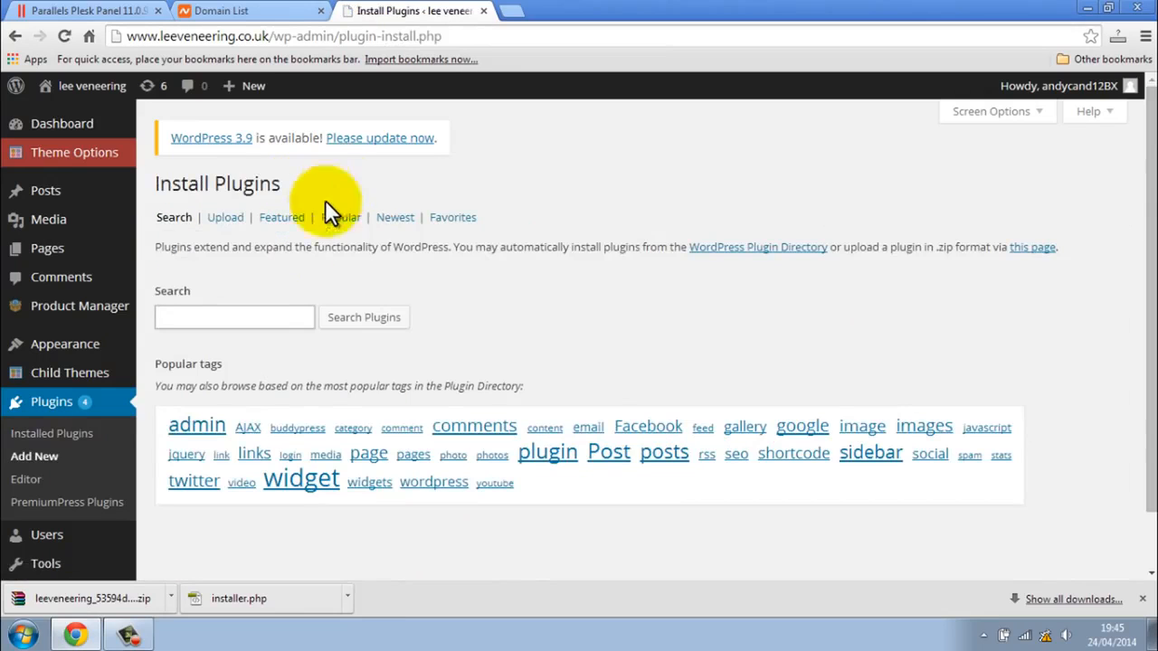
pyautogui.click(242, 321)
pyautogui.write('d')
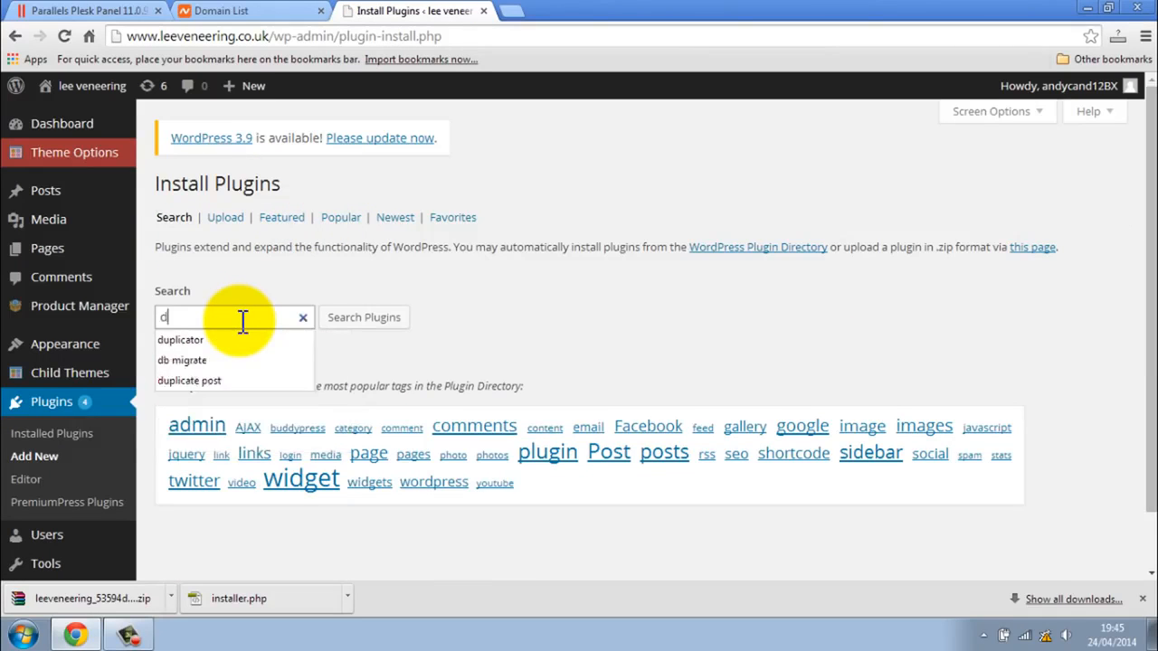
pyautogui.write('upli')
pyautogui.write('ca')
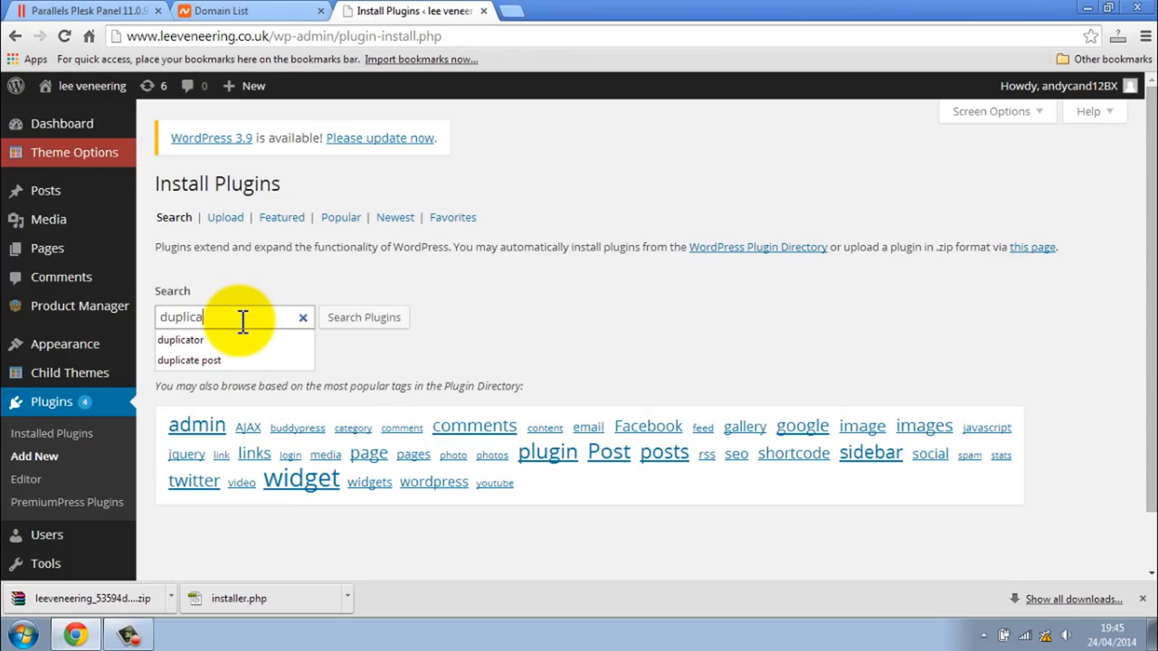
pyautogui.write('tor')
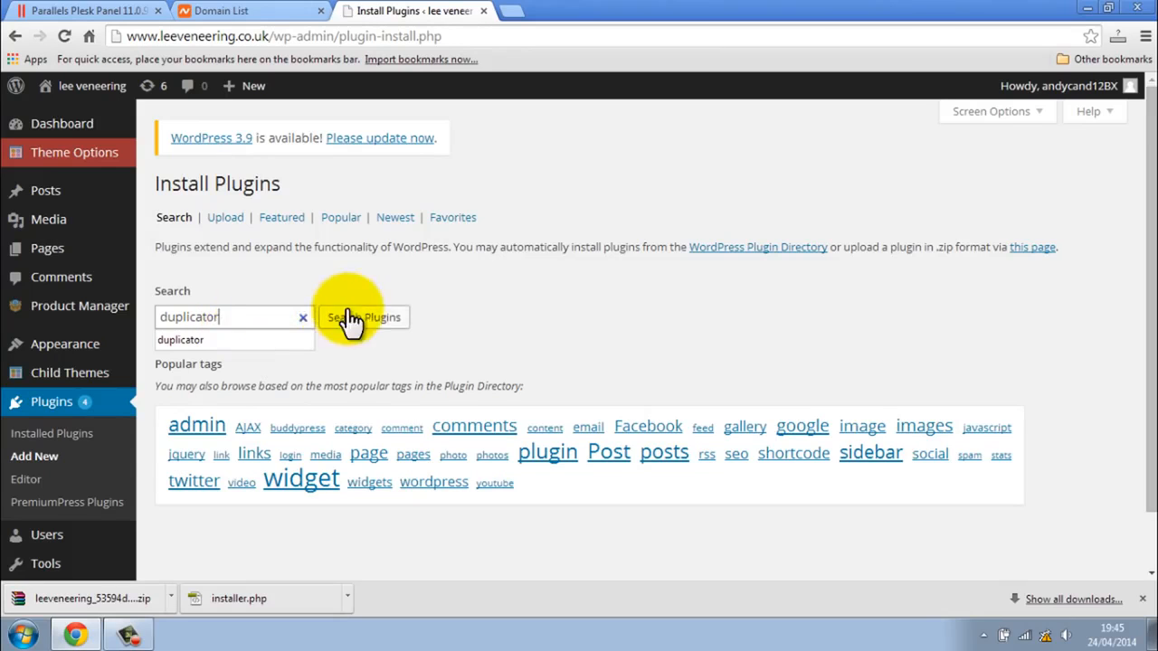
pyautogui.click(356, 324)
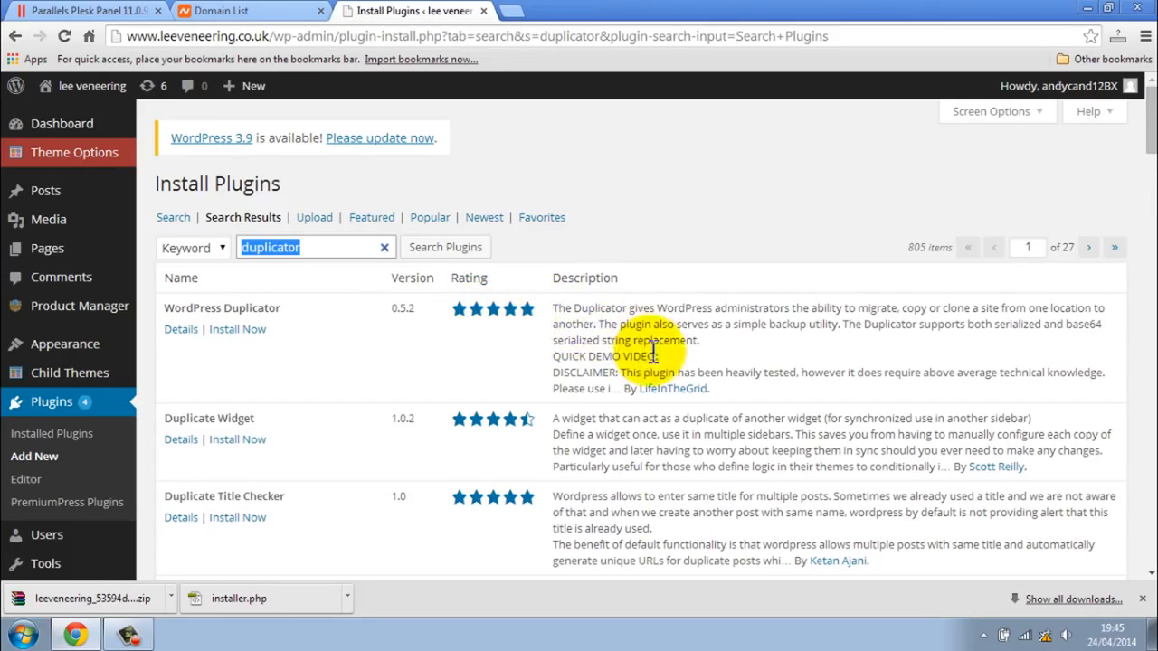
# Install the WordPress Duplicator 0.5.2 plugin from the search results and activate it.
pyautogui.click(237, 330)
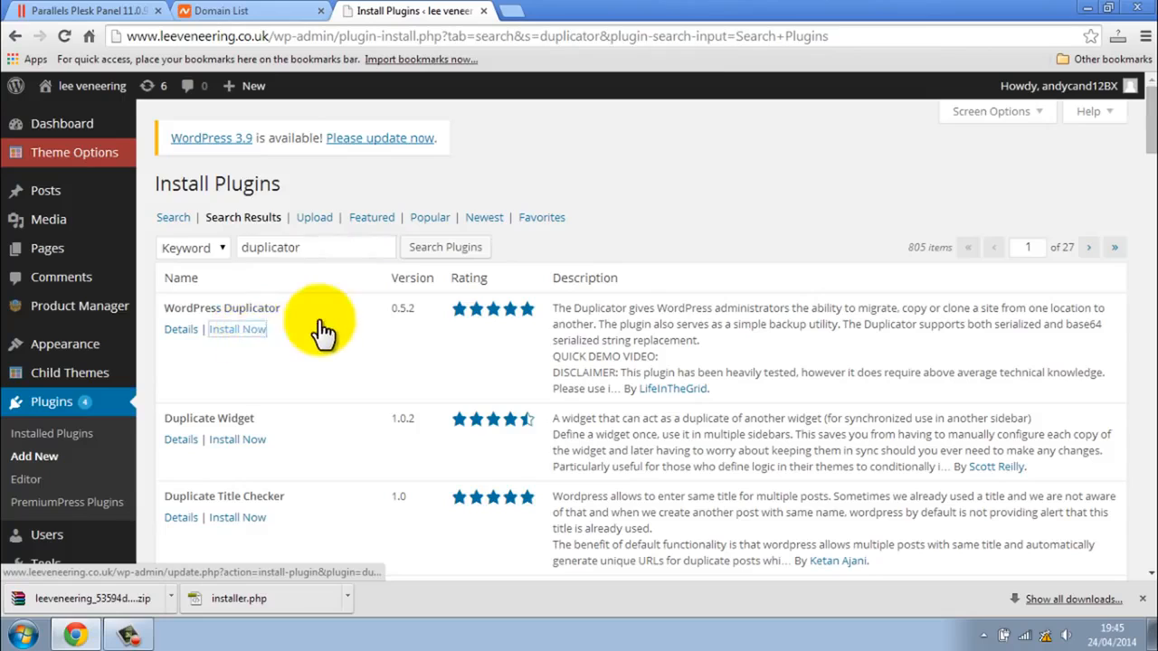
pyautogui.click(615, 143)
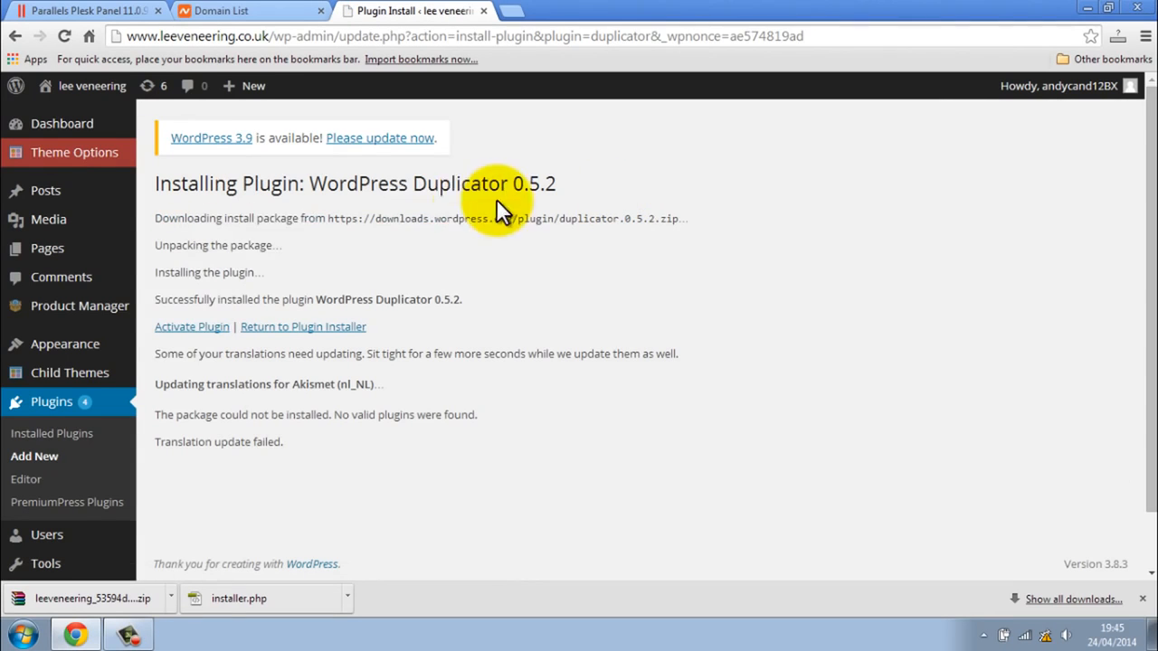
pyautogui.click(199, 328)
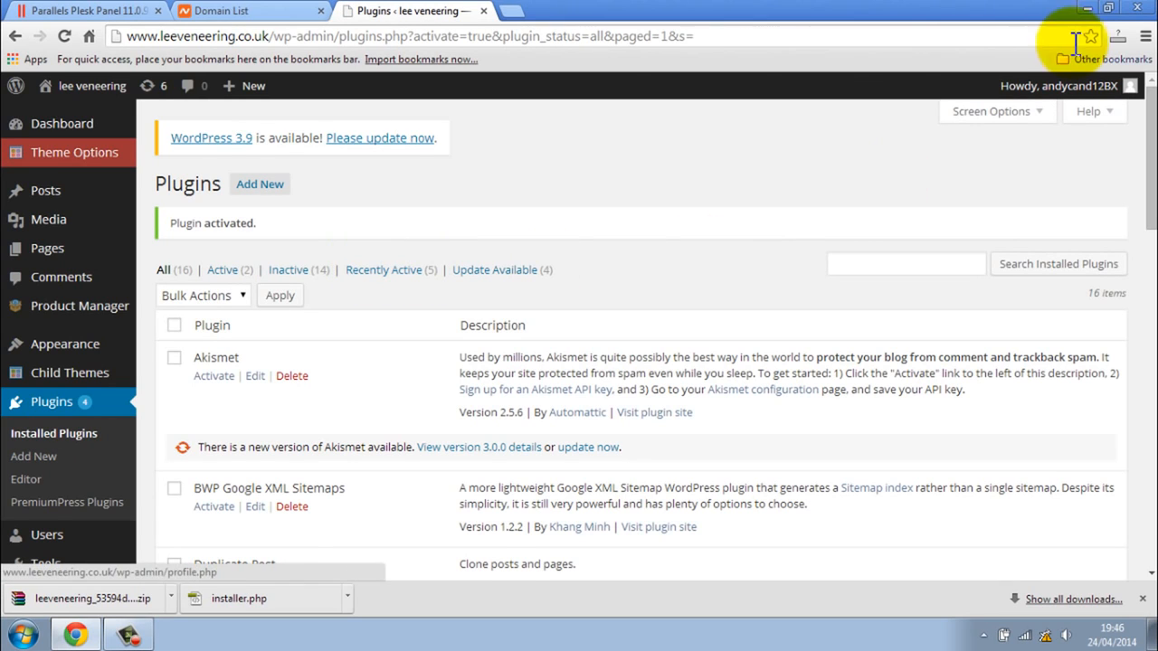
# Open the LEE VENEERING folder on the desktop and delete the old leeveneering archive ZIP file.
pyautogui.click(1086, 8)
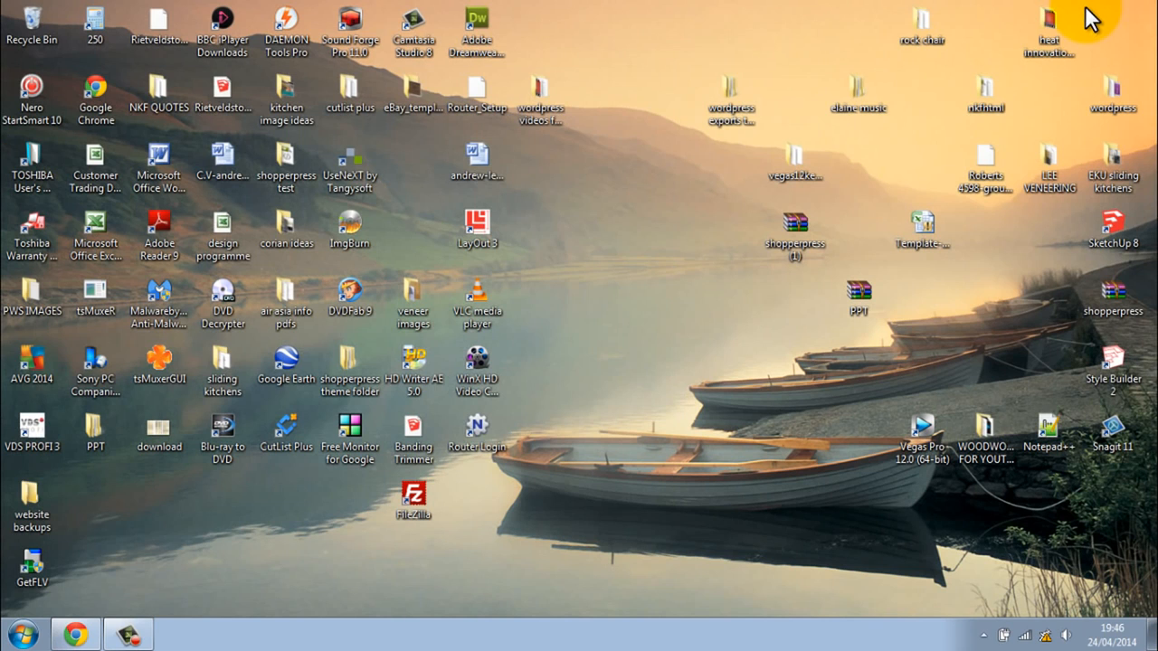
pyautogui.doubleClick(1045, 172)
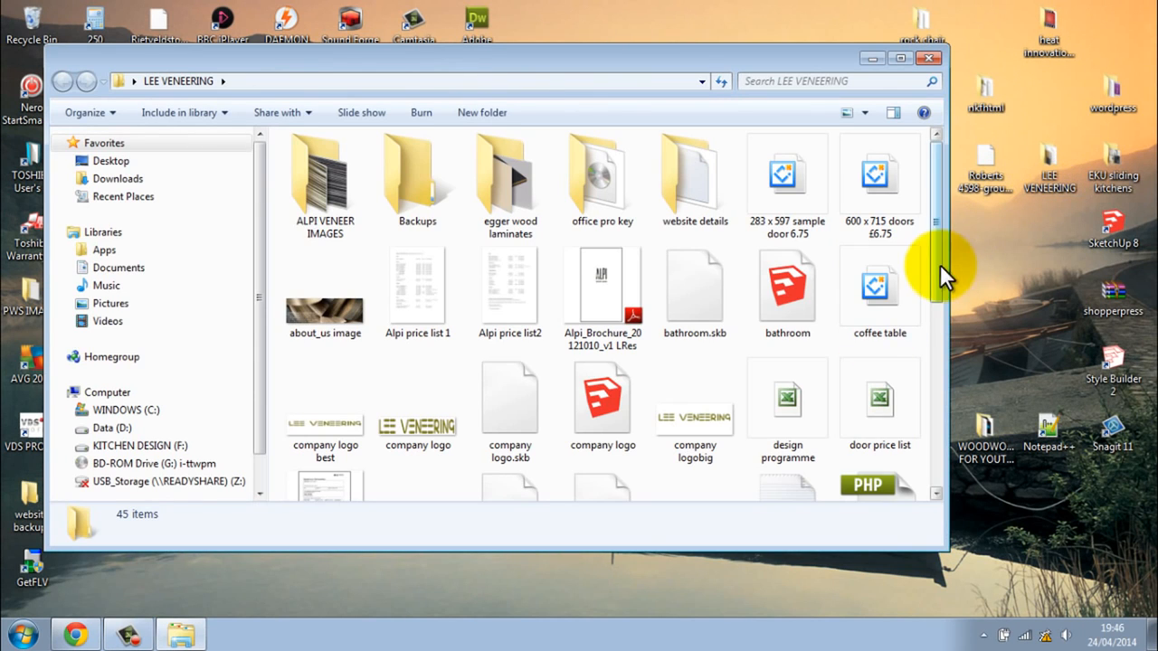
pyautogui.moveTo(940, 264); pyautogui.dragTo(928, 424)
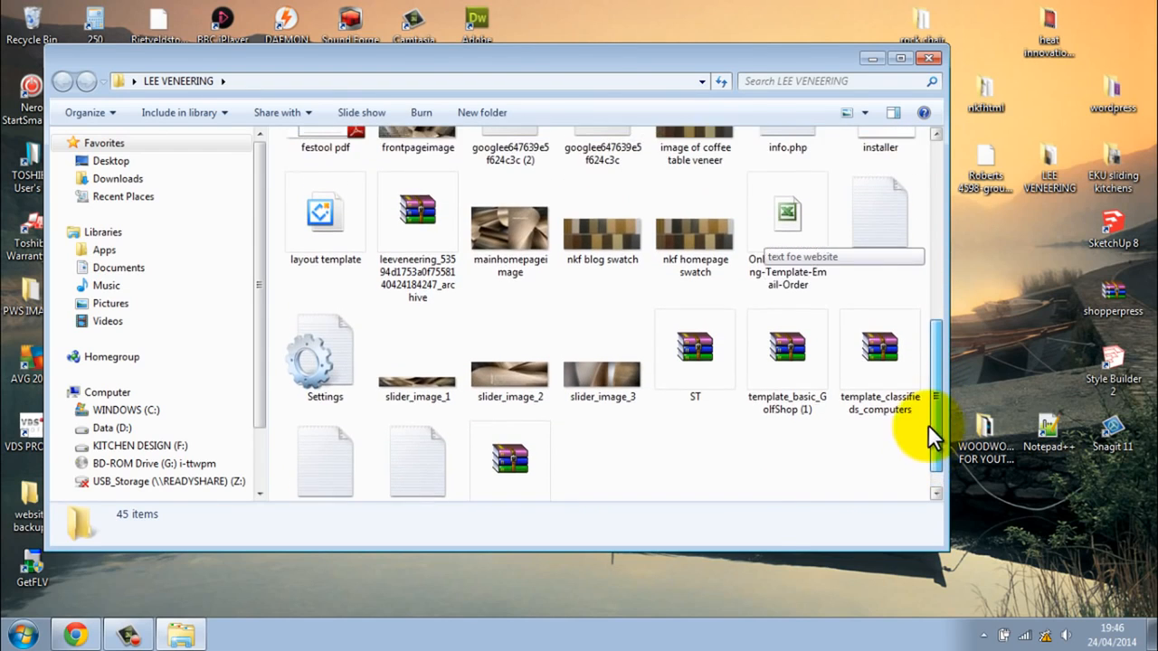
pyautogui.rightClick(409, 217)
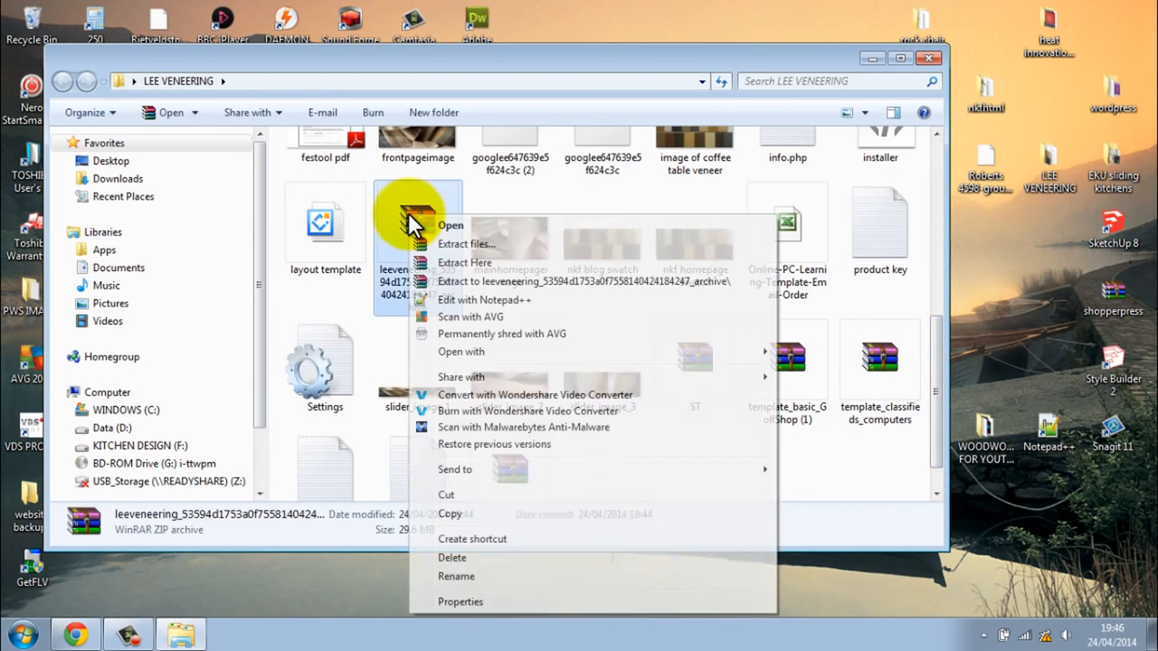
pyautogui.click(452, 558)
pyautogui.click(646, 386)
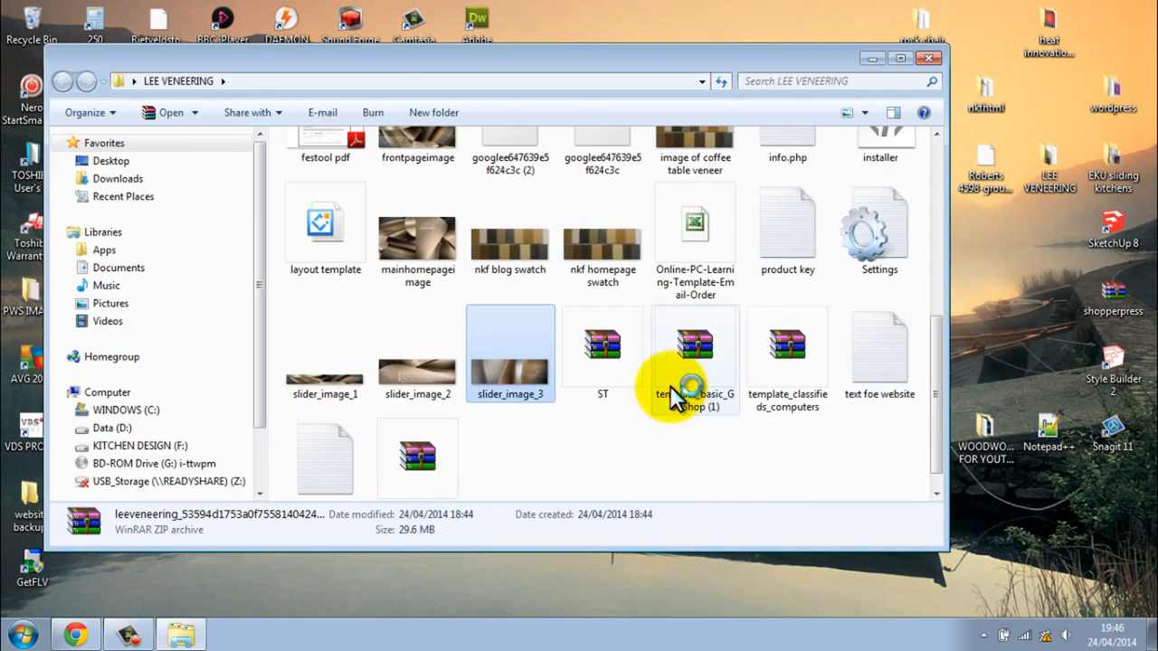
# Delete the old installer PHP file from the LEE VENEERING folder and close the folder.
pyautogui.moveTo(930, 396); pyautogui.dragTo(933, 331)
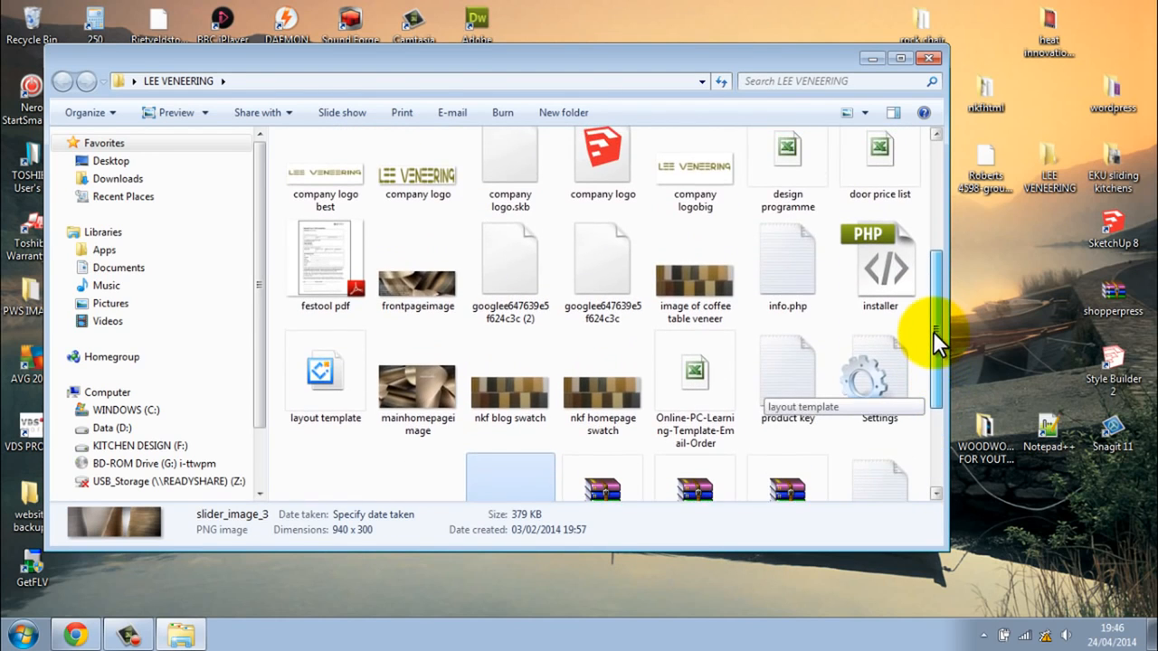
pyautogui.rightClick(888, 270)
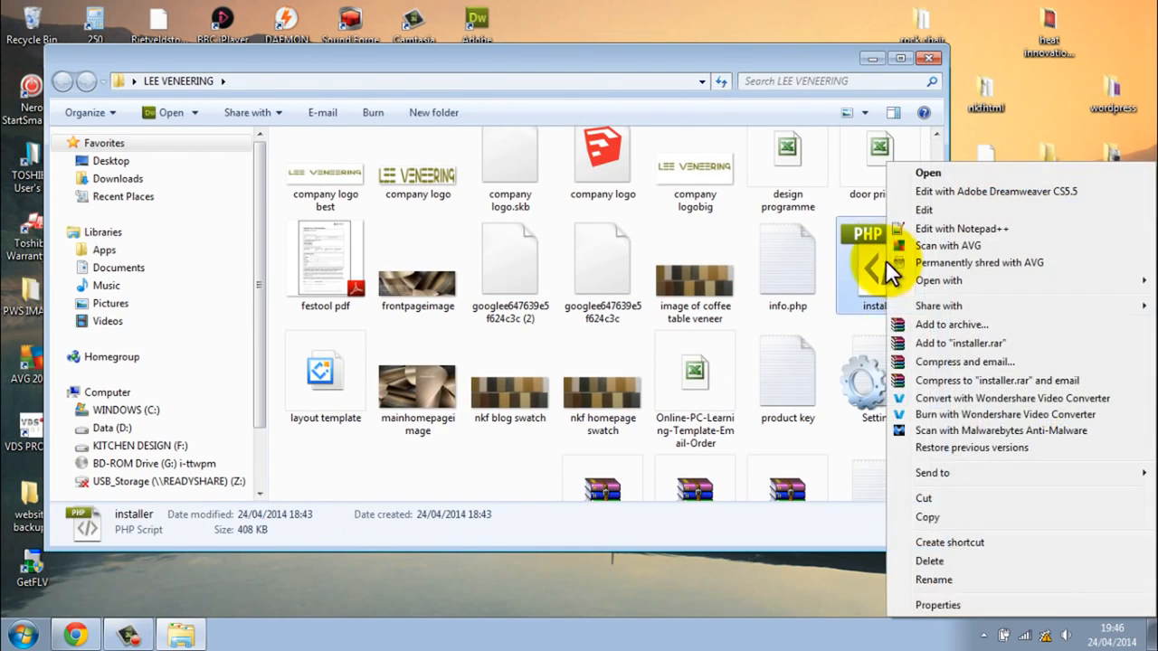
pyautogui.click(964, 557)
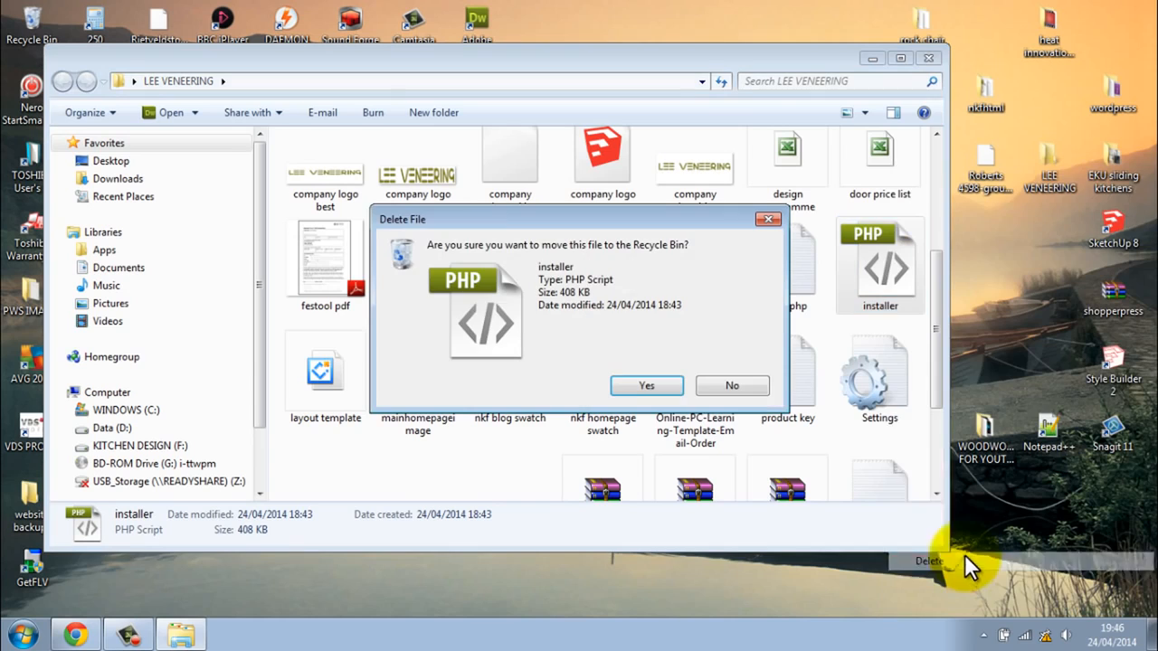
pyautogui.click(671, 383)
pyautogui.click(933, 57)
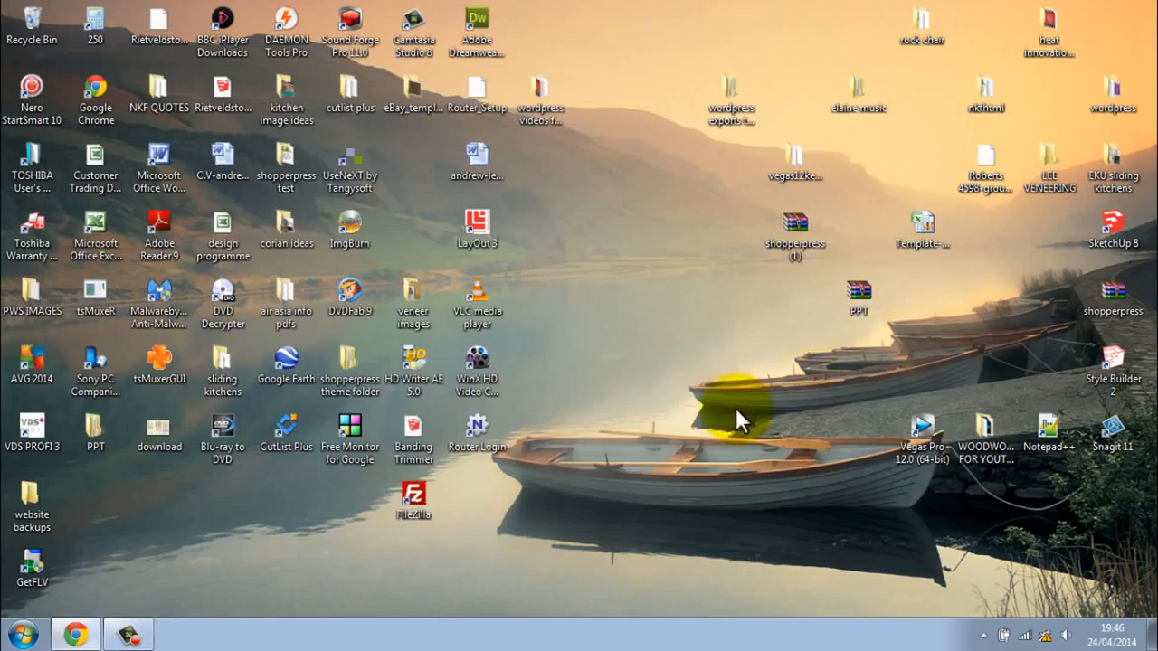
# Switch back to Chrome, open Duplicator's packages page and start creating a new package.
pyautogui.click(72, 633)
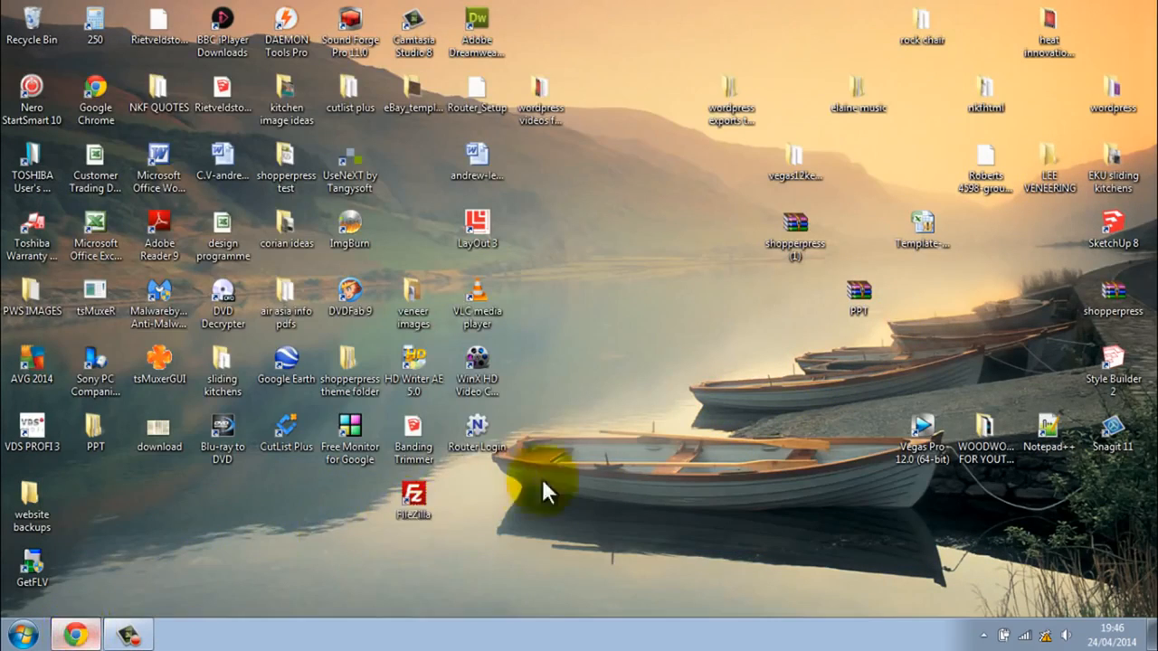
pyautogui.scroll(-2, 350, 333)
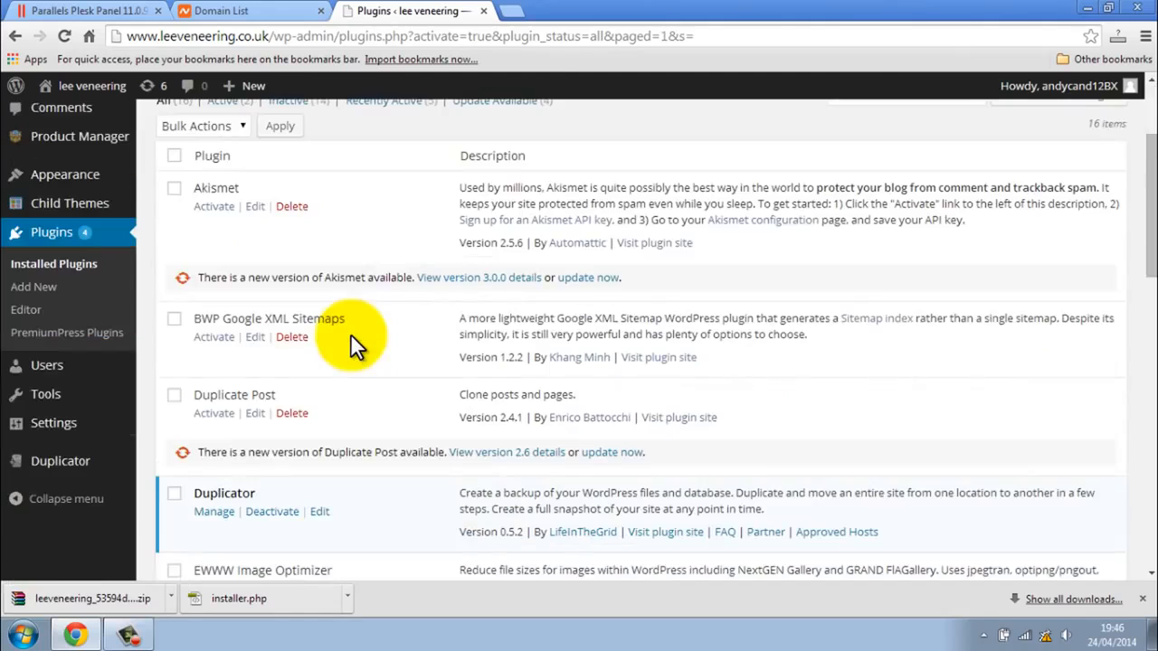
pyautogui.scroll(2, 141, 344)
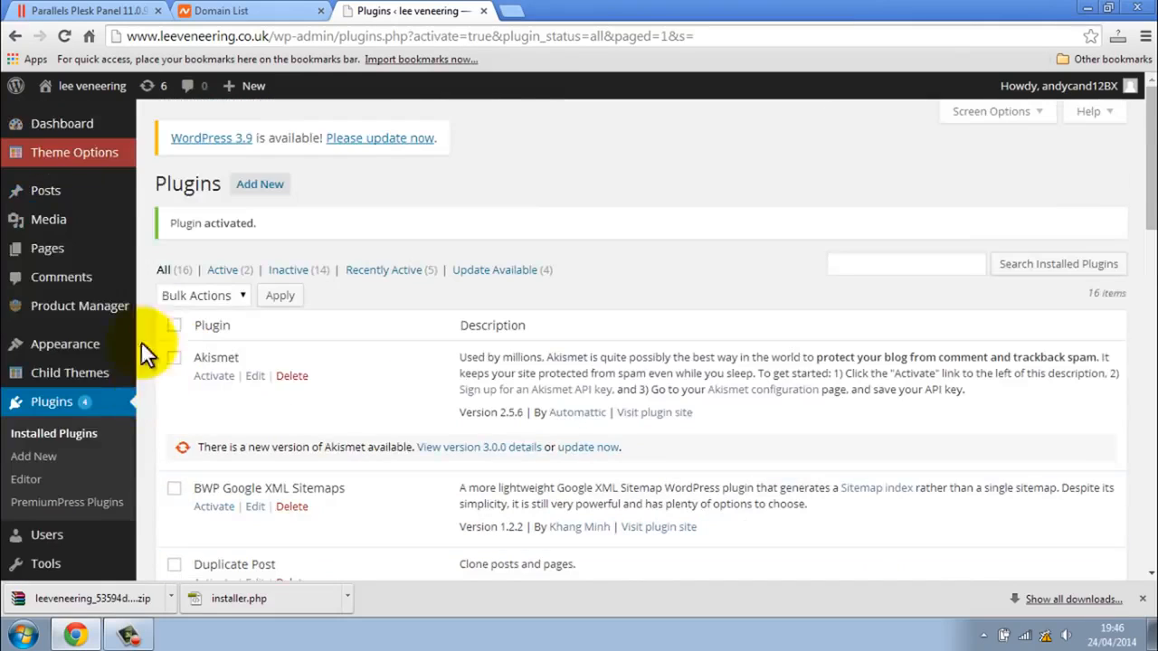
pyautogui.scroll(-2, 135, 384)
pyautogui.moveTo(113, 480)
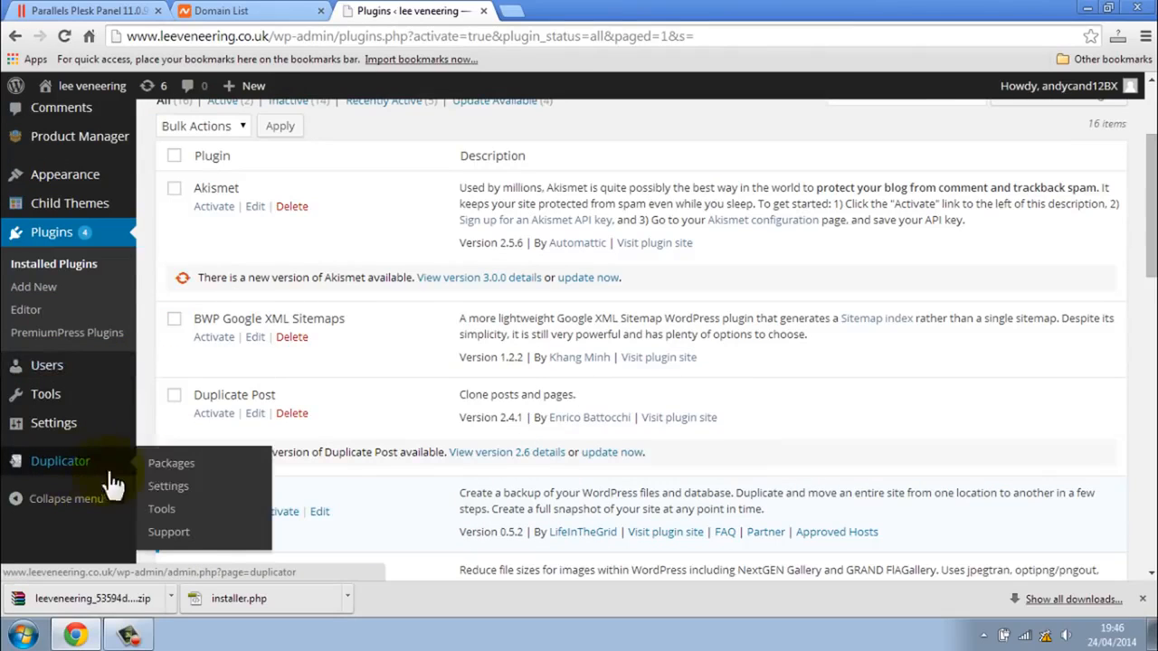
pyautogui.click(90, 463)
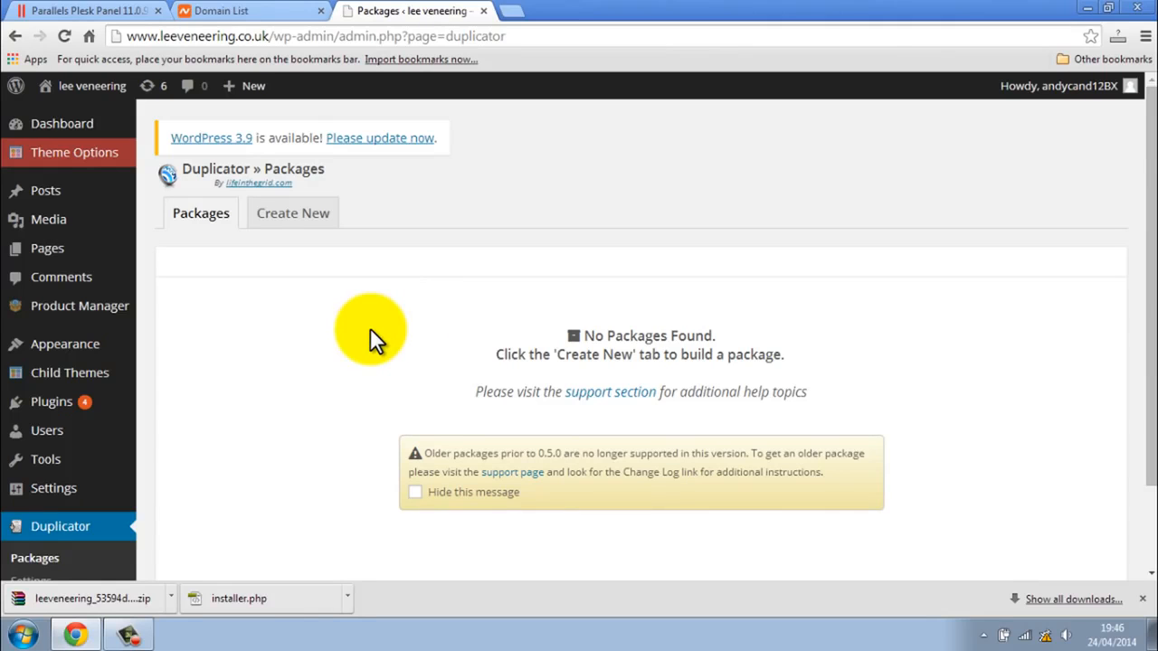
pyautogui.click(307, 215)
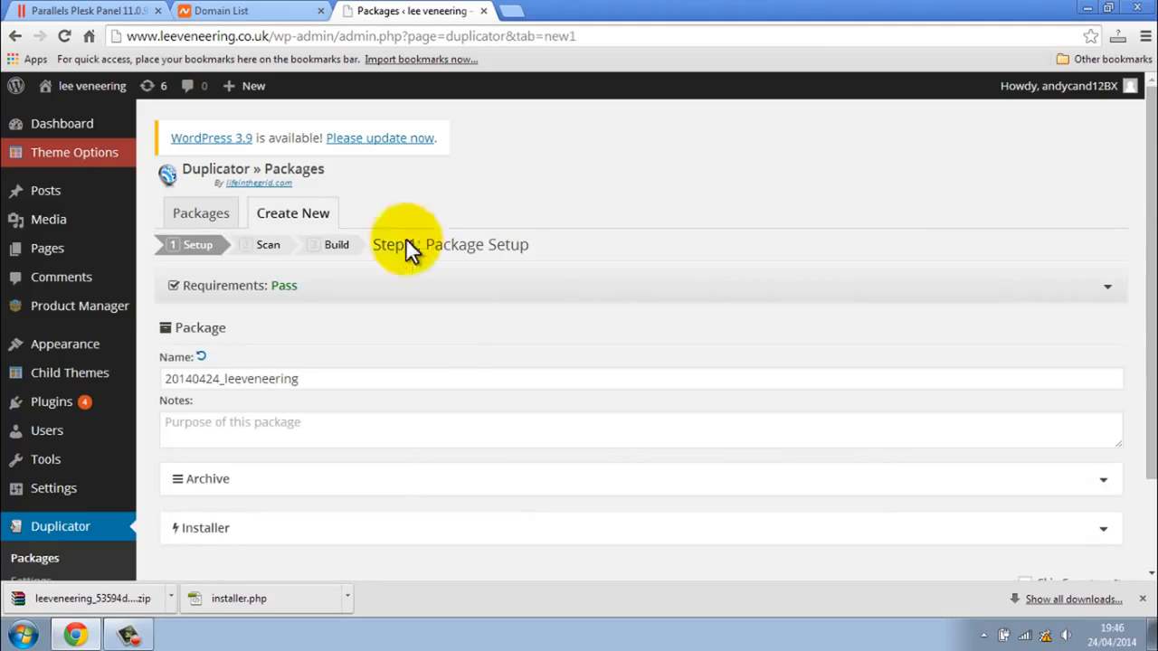
# Remove the date prefix from the package name so it reads leeveneering.
pyautogui.scroll(-2, 436, 298)
pyautogui.scroll(-1, 435, 332)
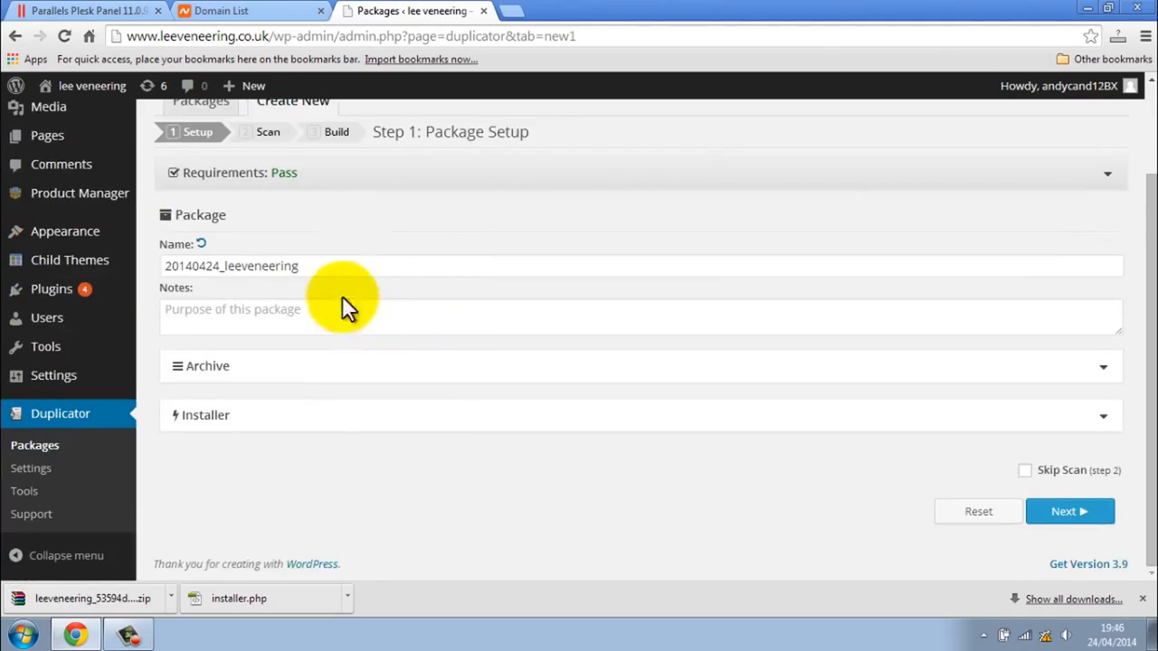
pyautogui.doubleClick(226, 272)
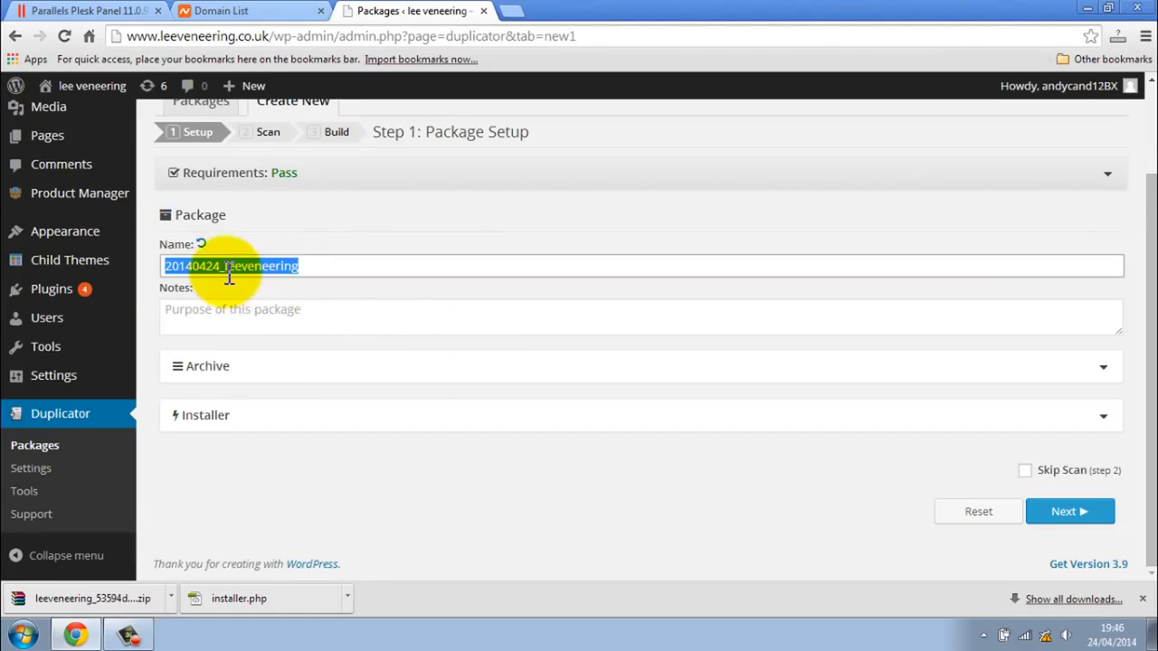
pyautogui.click(226, 271)
pyautogui.press('BackSpace')
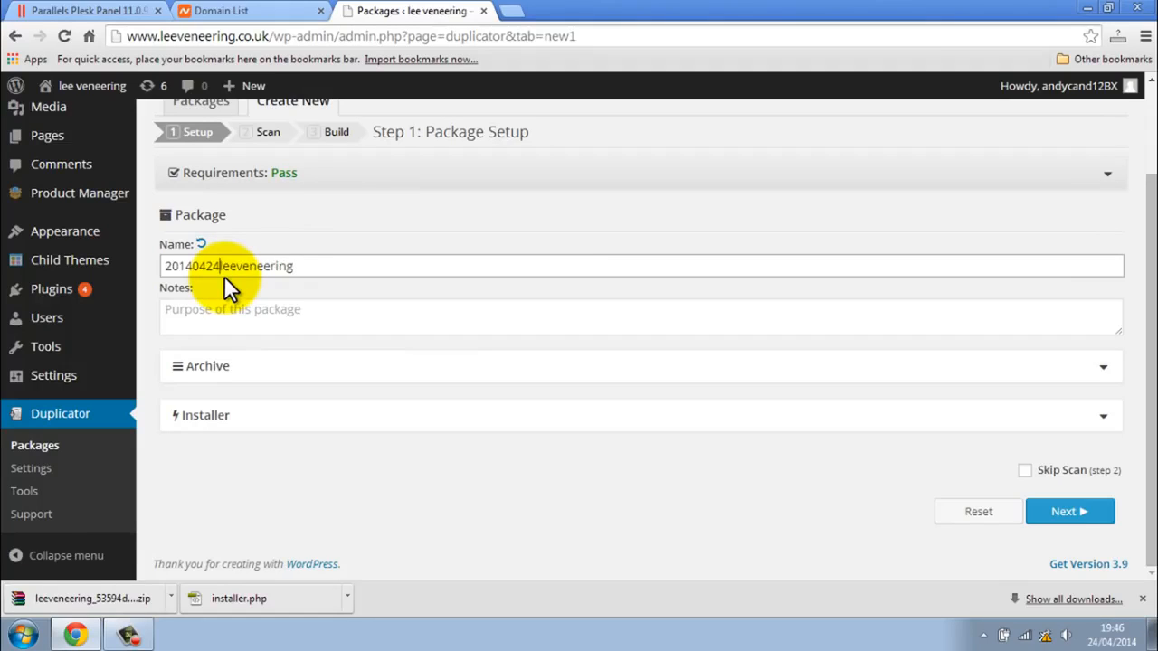
pyautogui.press('BackSpace')
pyautogui.press('BackSpace')
pyautogui.press('BackSpace')
pyautogui.press('BackSpace')
pyautogui.press('BackSpace')
pyautogui.press('BackSpace')
pyautogui.press('BackSpace')
pyautogui.press('BackSpace')
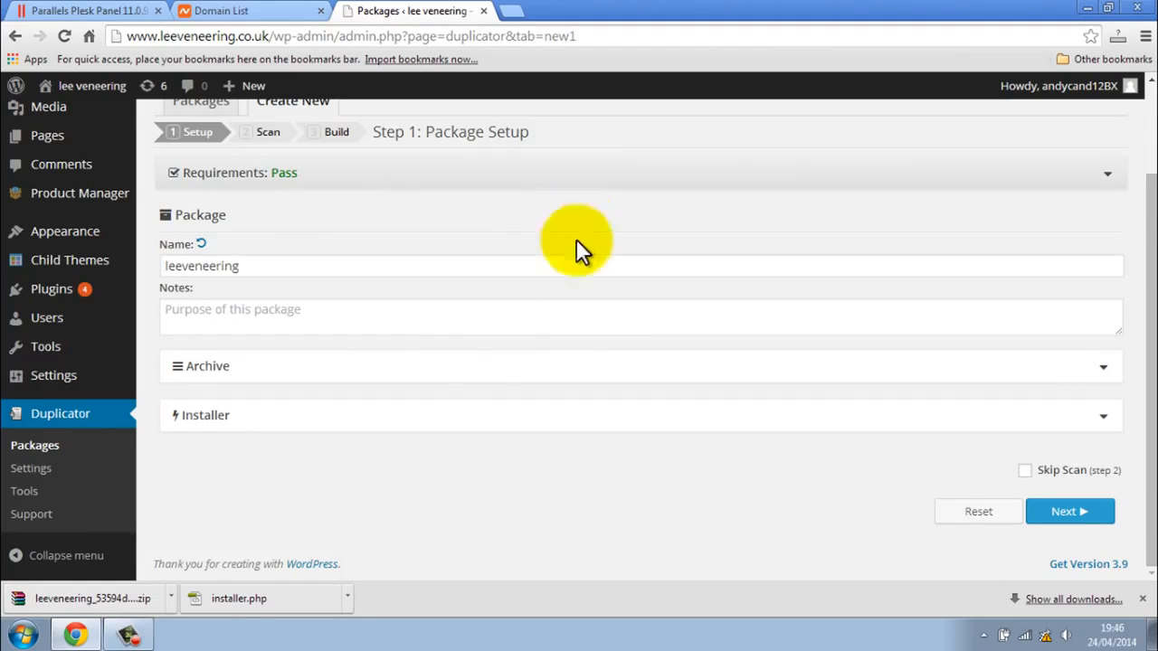
# Expand the package's archive settings and look over the archive format choices and file filters.
pyautogui.click(218, 373)
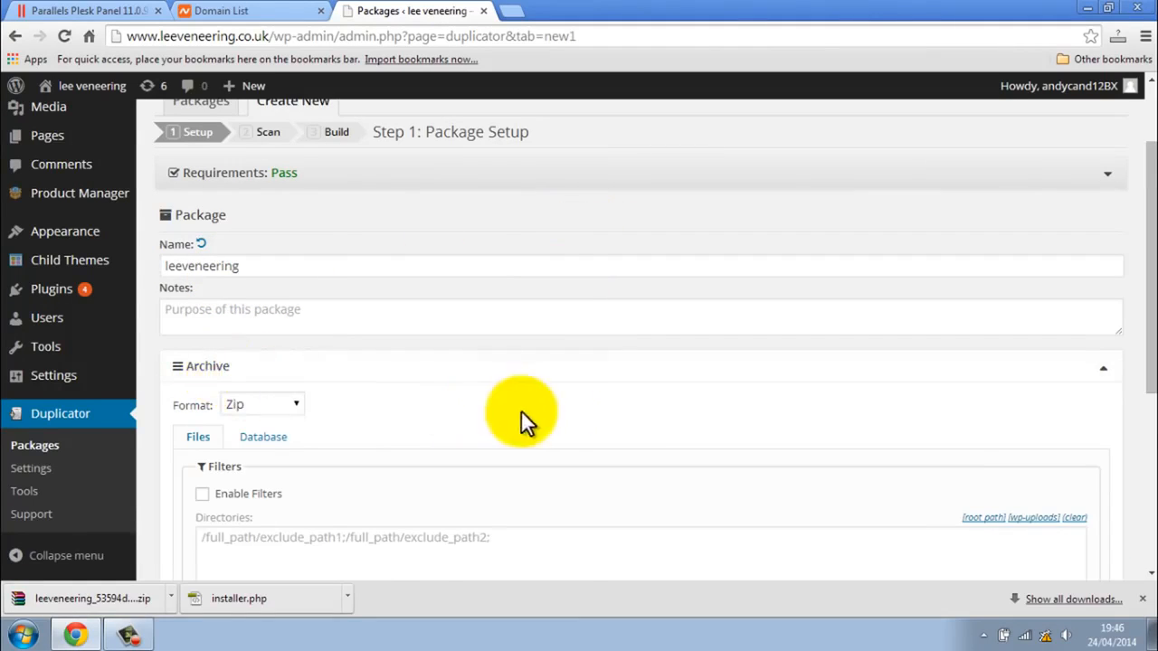
pyautogui.scroll(-1, 570, 414)
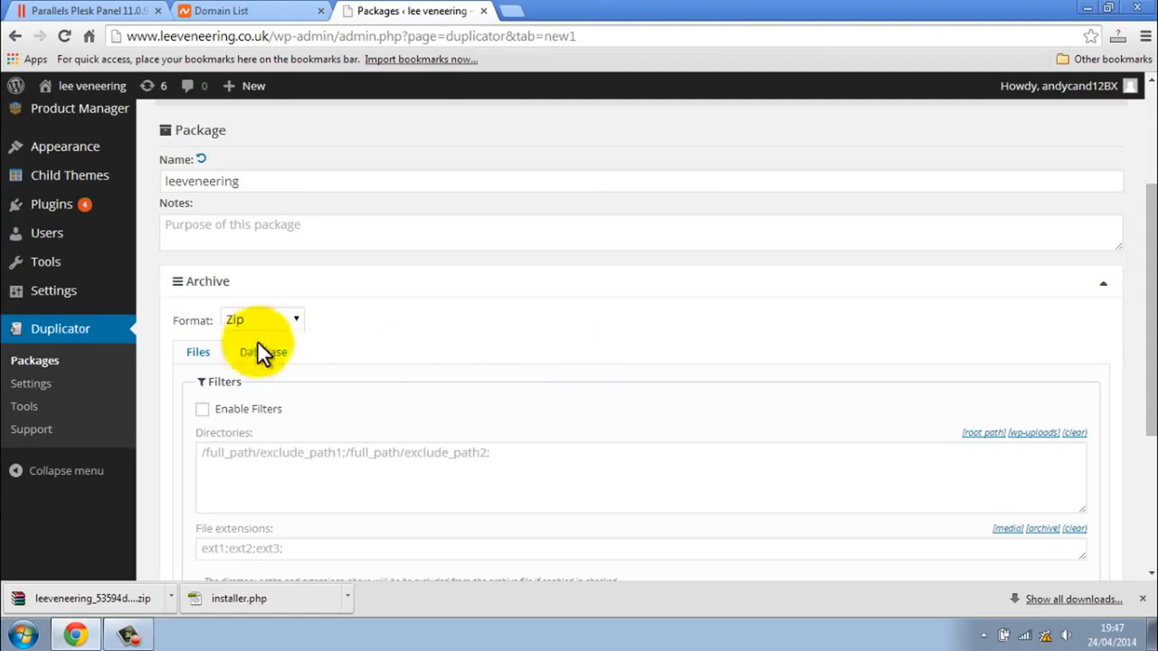
pyautogui.doubleClick(295, 317)
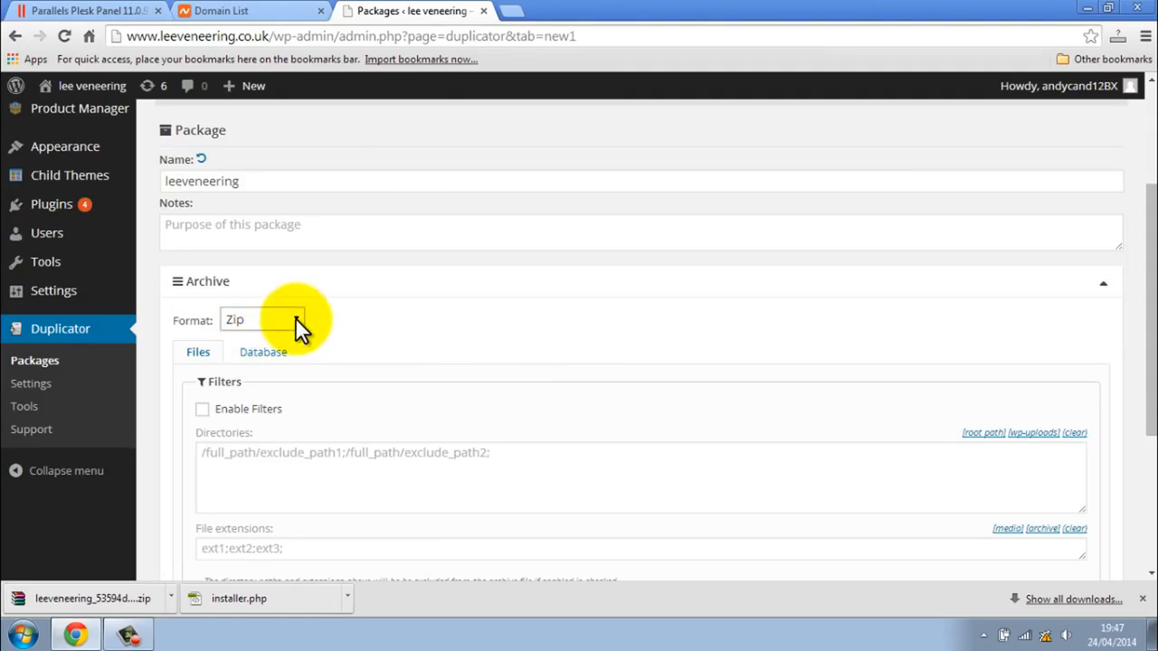
pyautogui.click(488, 322)
pyautogui.scroll(-3, 613, 335)
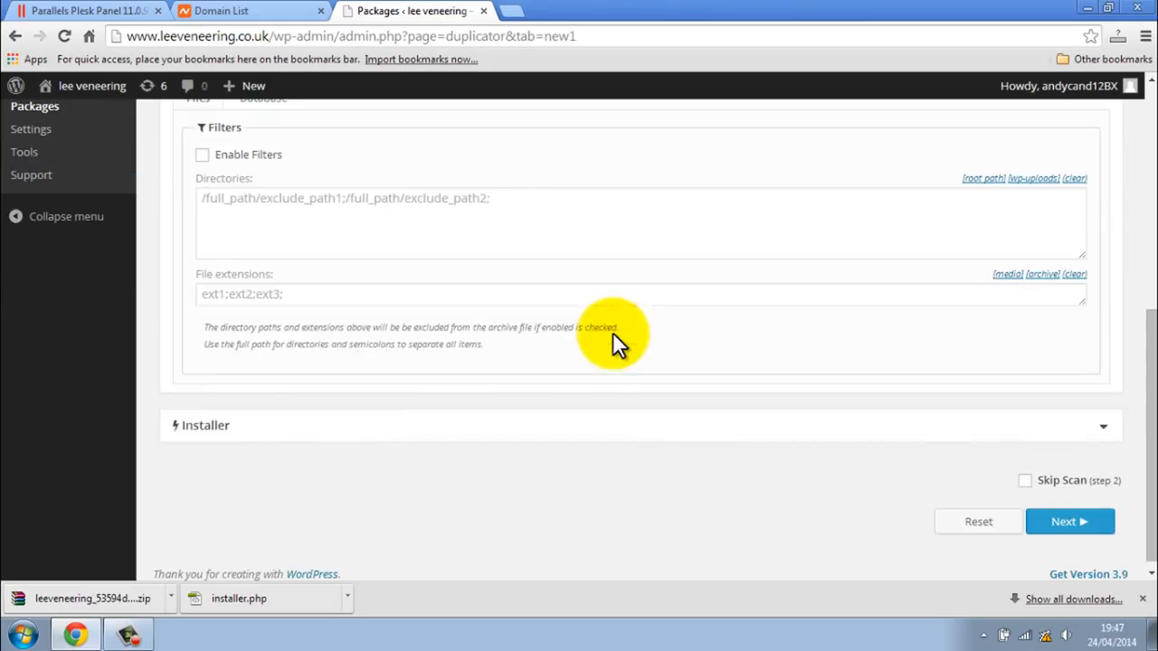
# Expand the installer settings, leave the optional database and URL fields blank, and run the system scan.
pyautogui.click(215, 426)
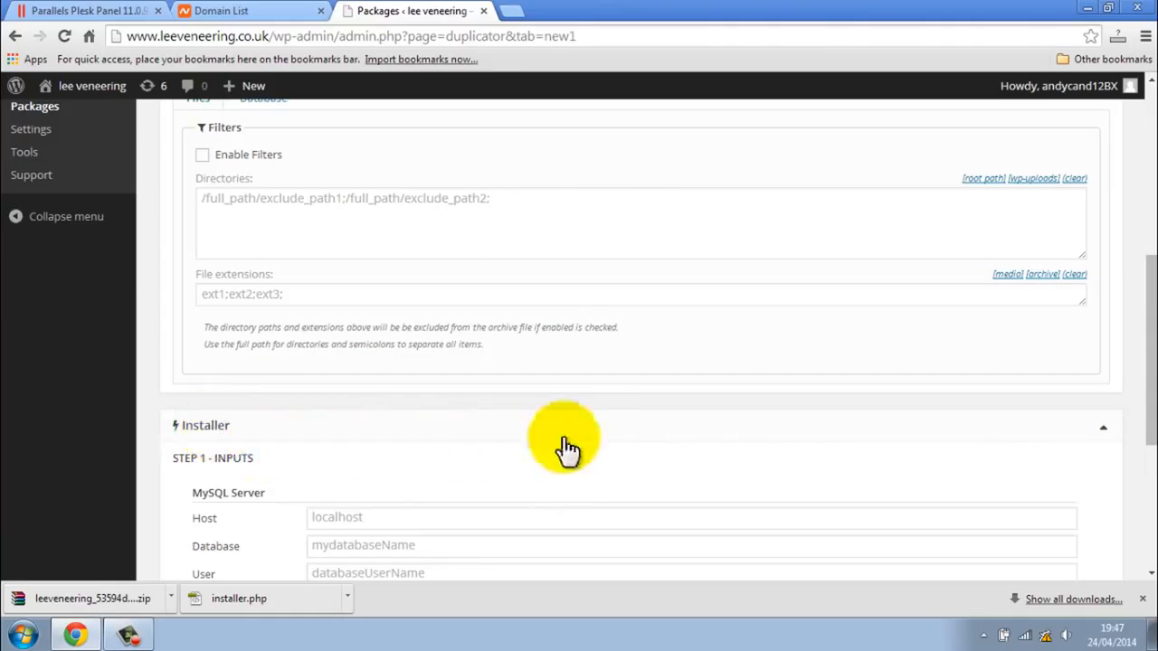
pyautogui.scroll(-1, 608, 425)
pyautogui.scroll(-1, 609, 425)
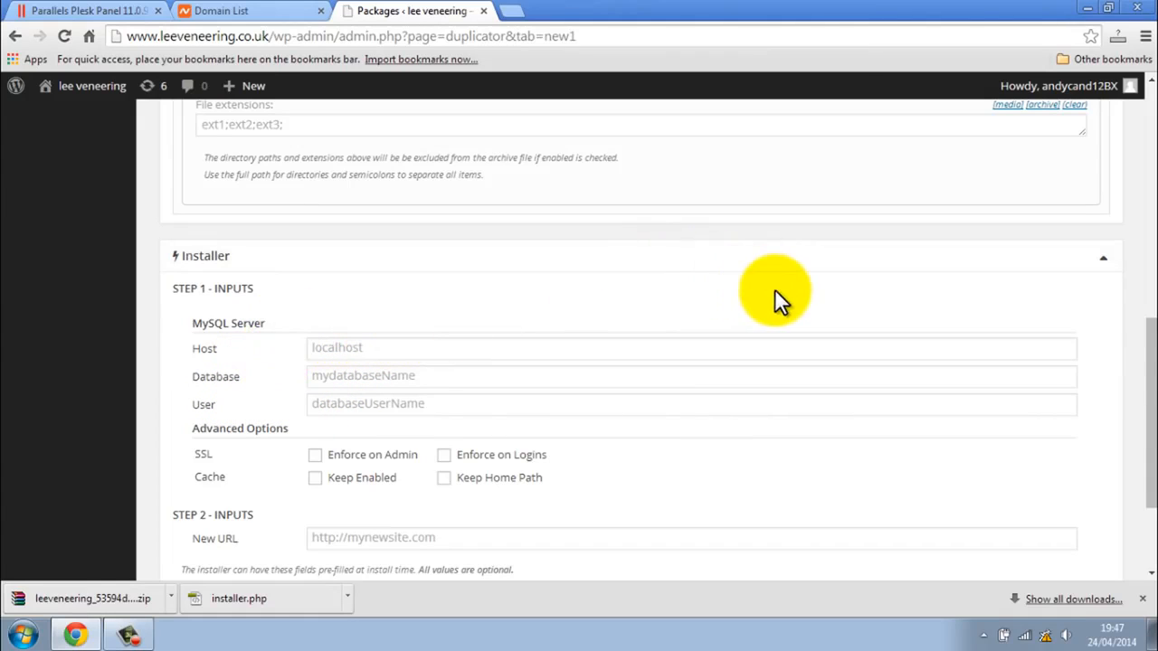
pyautogui.scroll(-3, 774, 288)
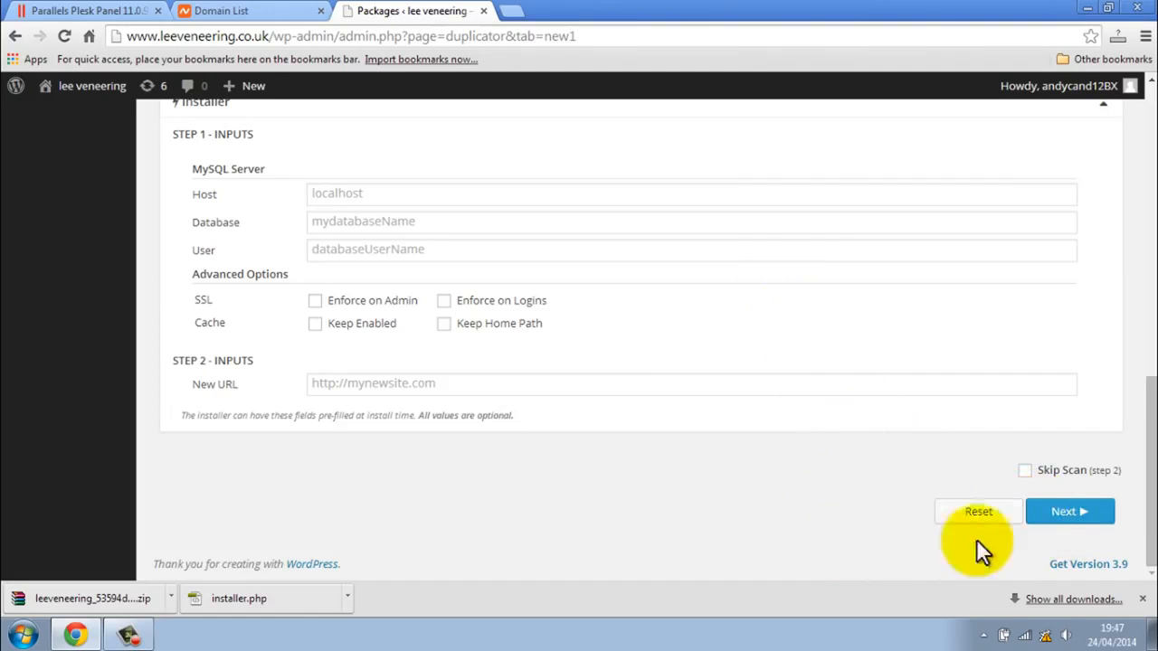
pyautogui.click(1049, 526)
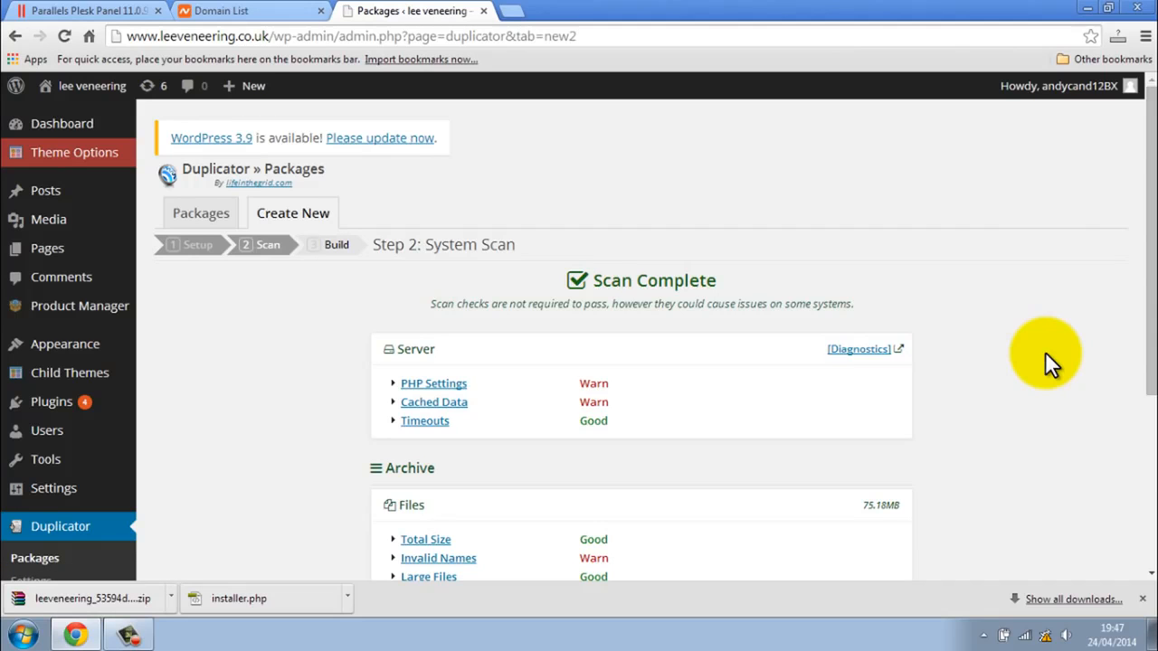
# Examine the scan results, expanding the details of the PHP Settings and Cached Data checks.
pyautogui.scroll(-2, 965, 352)
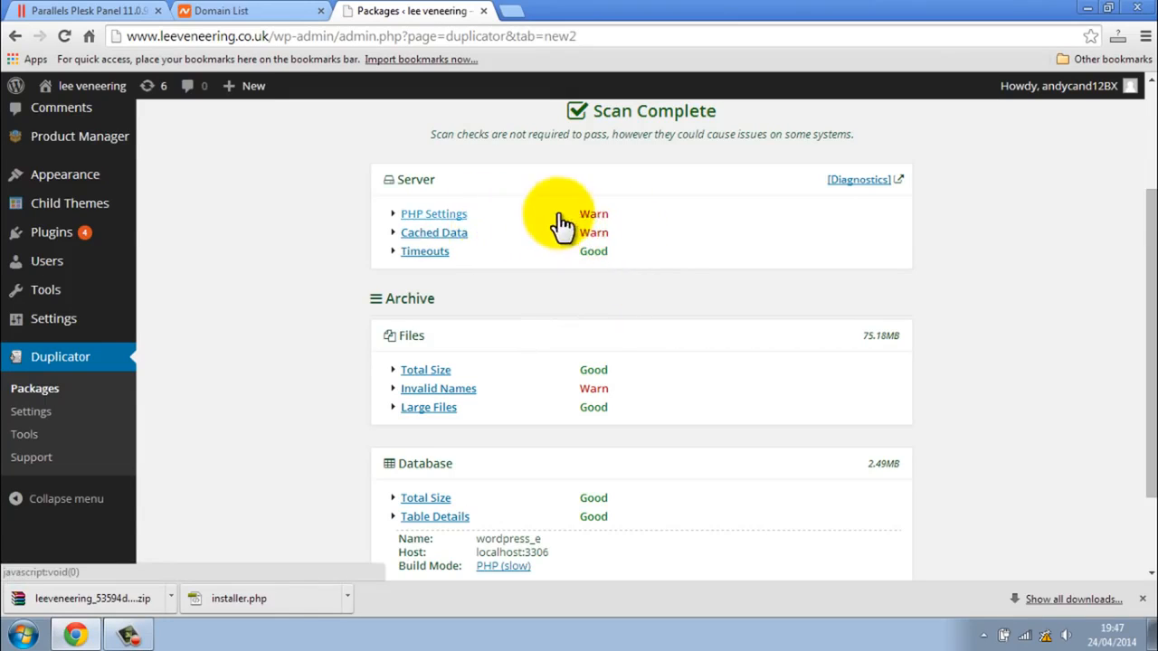
pyautogui.click(445, 215)
pyautogui.click(450, 216)
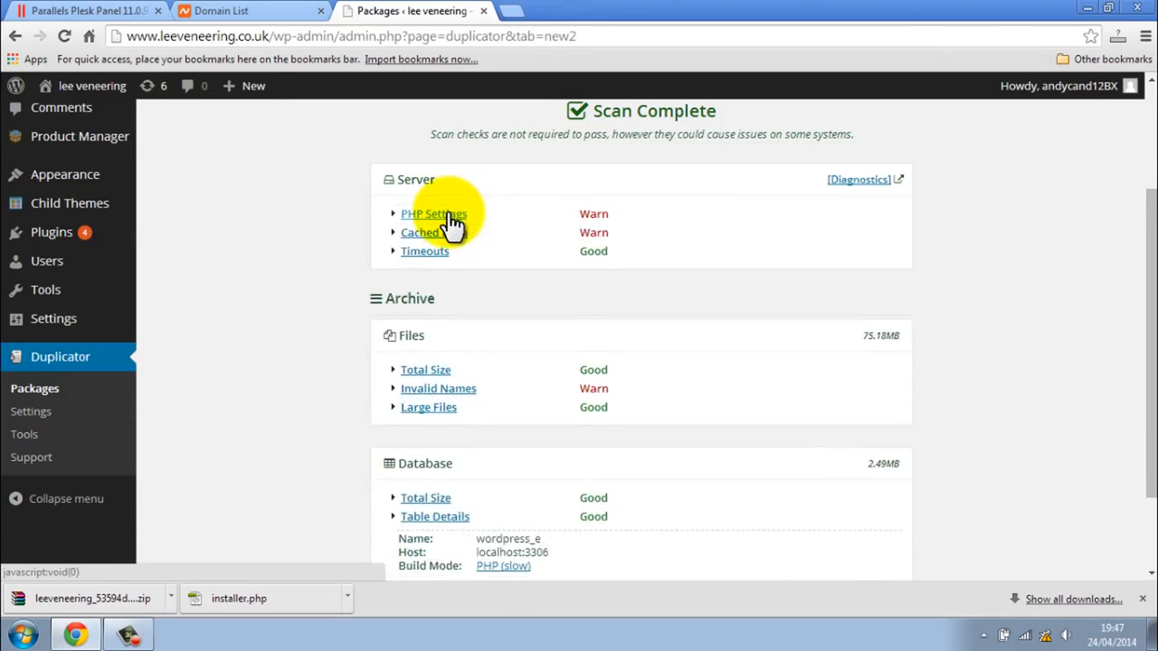
pyautogui.click(450, 215)
pyautogui.click(449, 216)
pyautogui.click(449, 215)
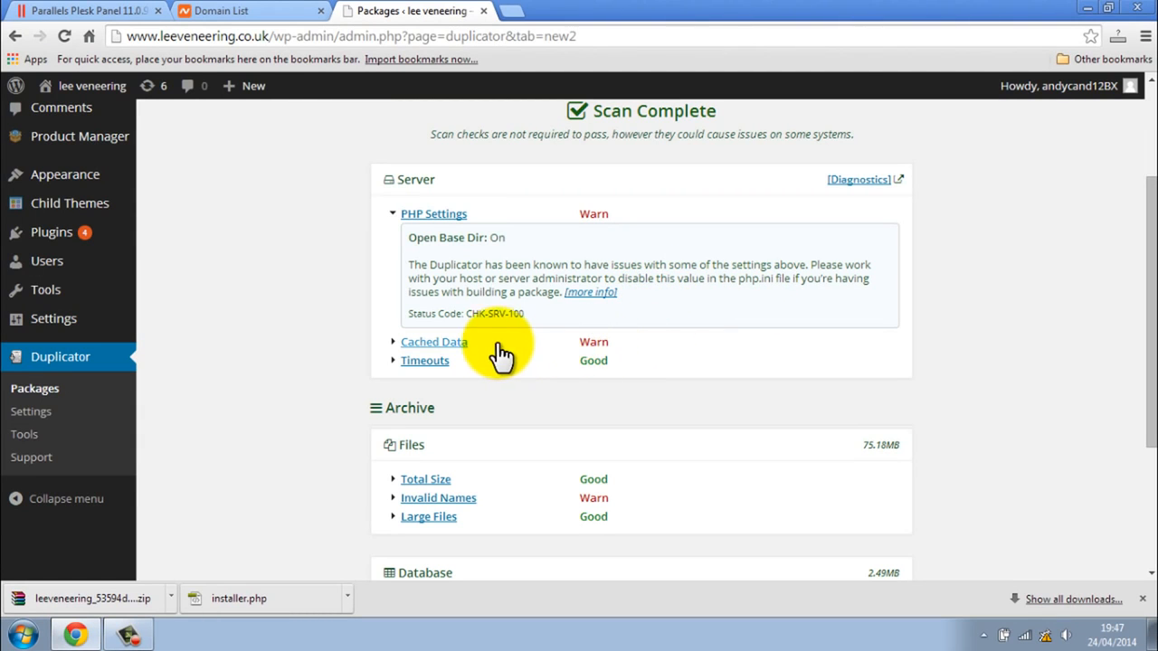
pyautogui.click(456, 349)
pyautogui.click(455, 353)
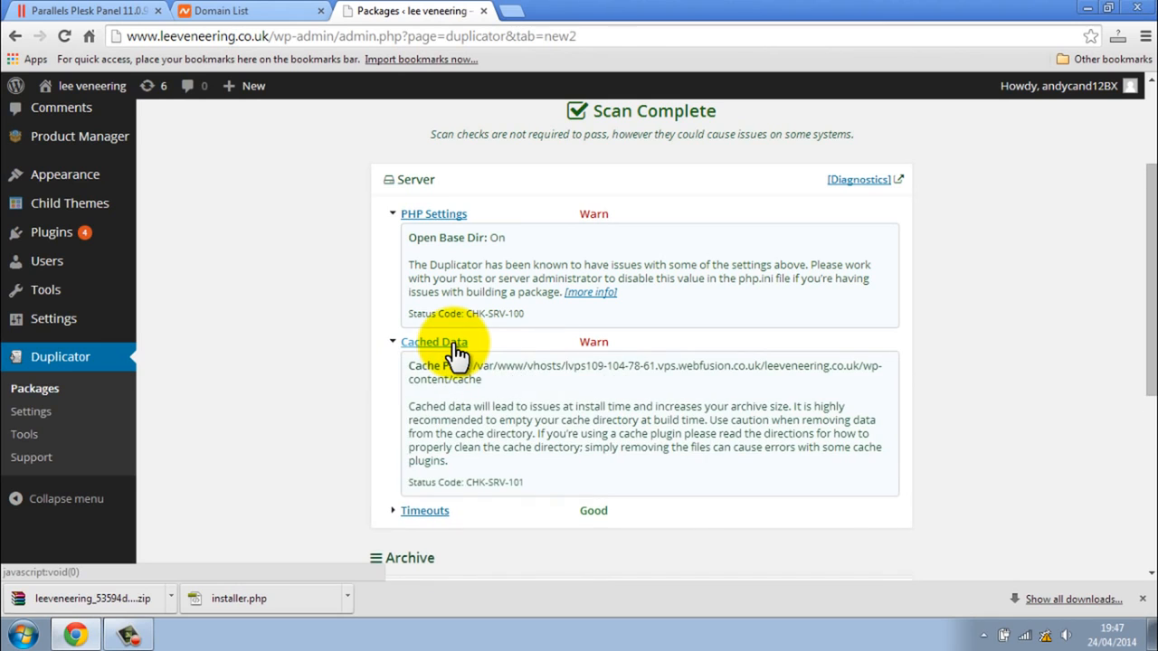
pyautogui.scroll(-1, 565, 390)
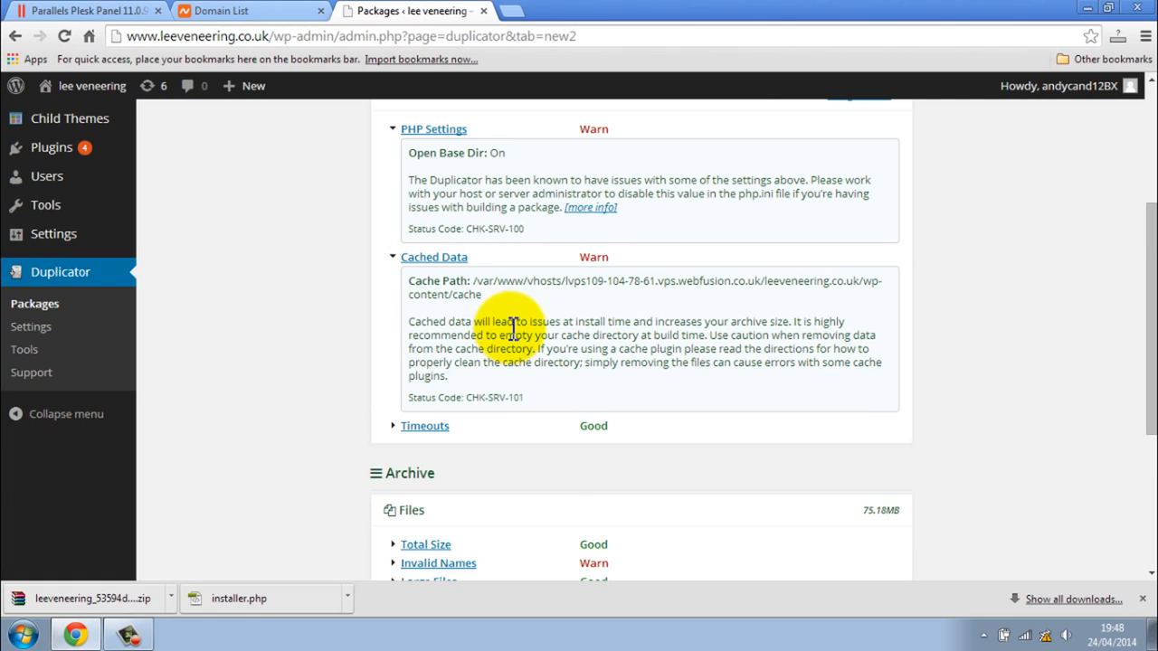
# Collapse the PHP Settings and Cached Data details, look over the archive and database checks, and build the package.
pyautogui.scroll(-1, 506, 335)
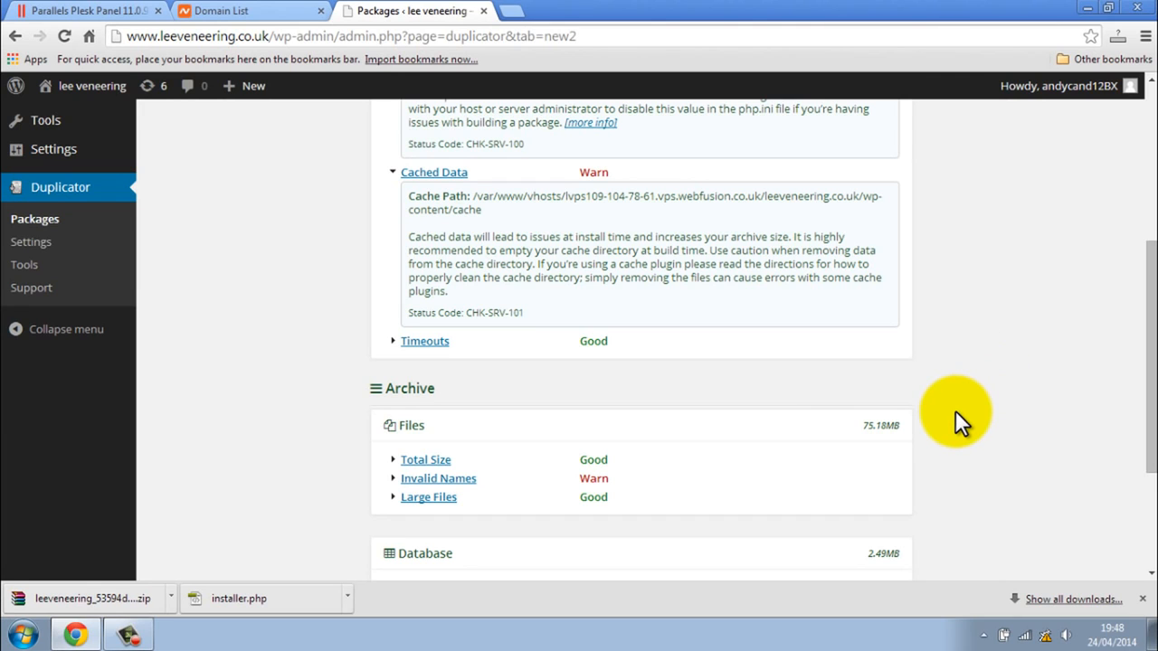
pyautogui.scroll(3, 955, 410)
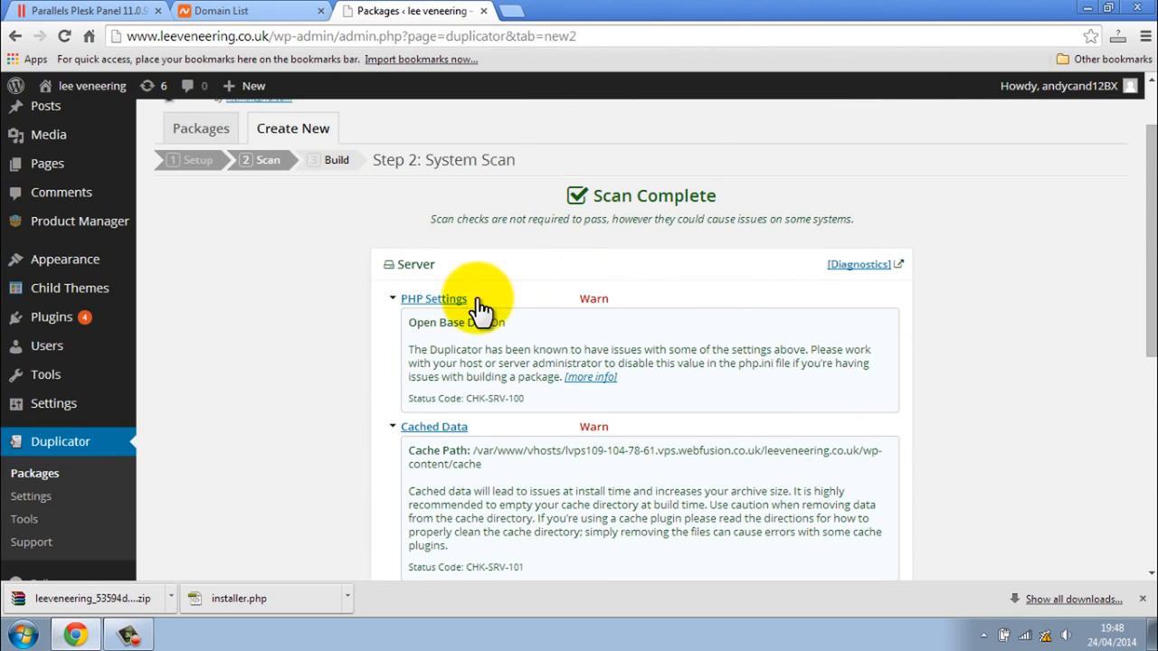
pyautogui.click(447, 299)
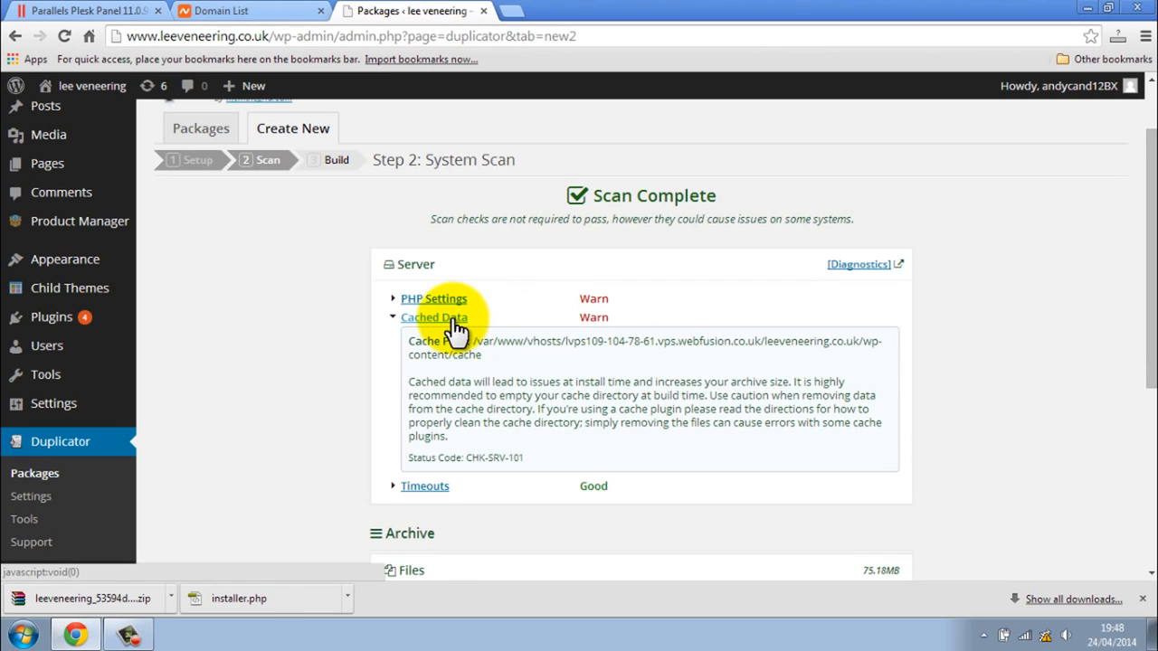
pyautogui.click(446, 316)
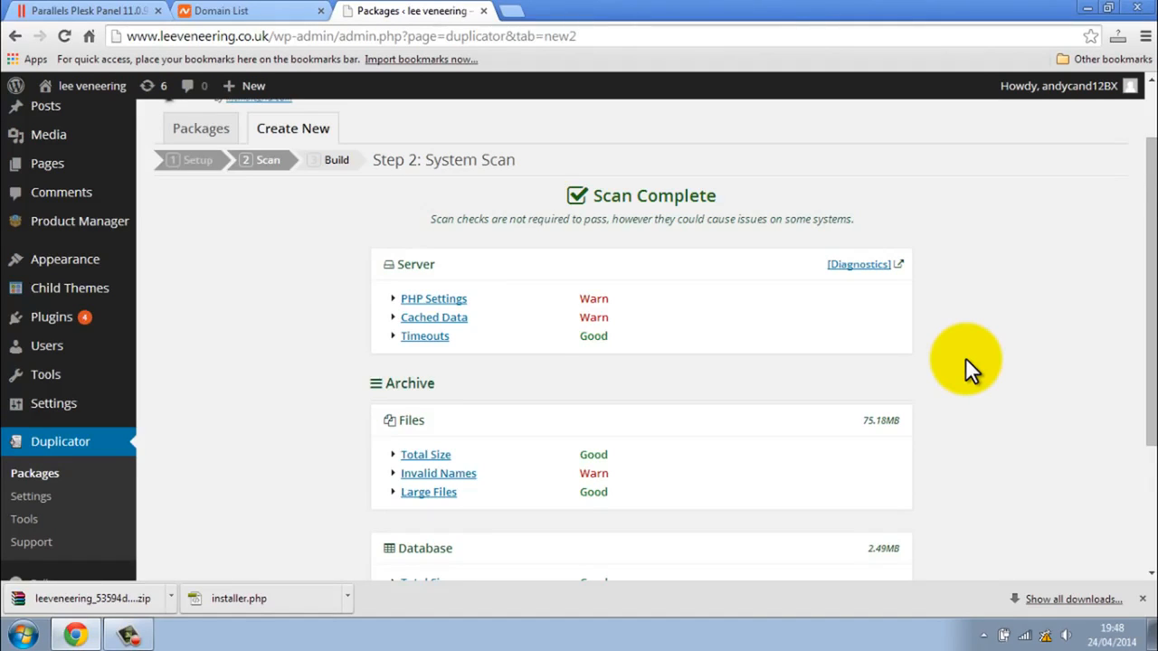
pyautogui.scroll(-2, 965, 357)
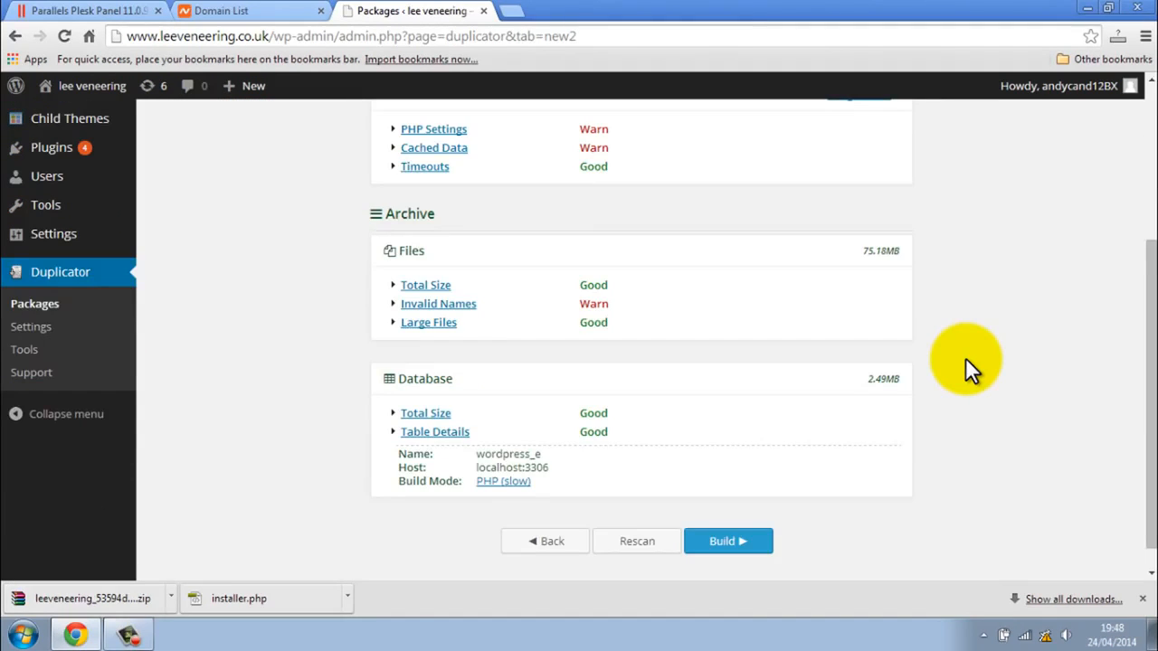
pyautogui.scroll(1, 965, 358)
pyautogui.scroll(-2, 965, 357)
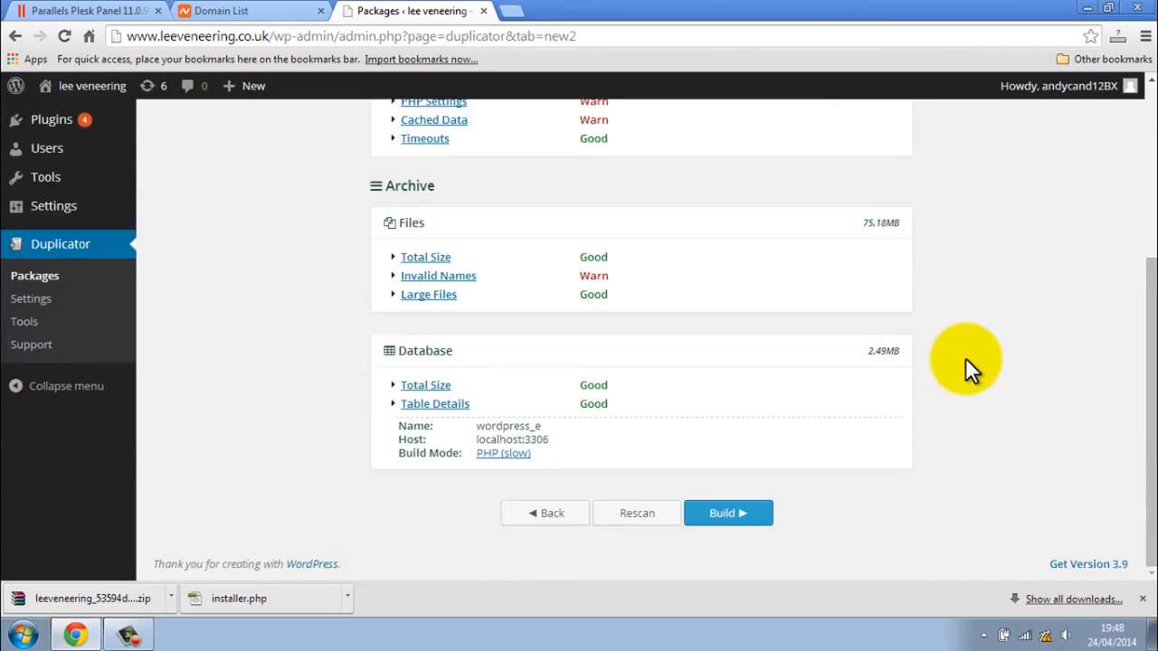
pyautogui.click(729, 515)
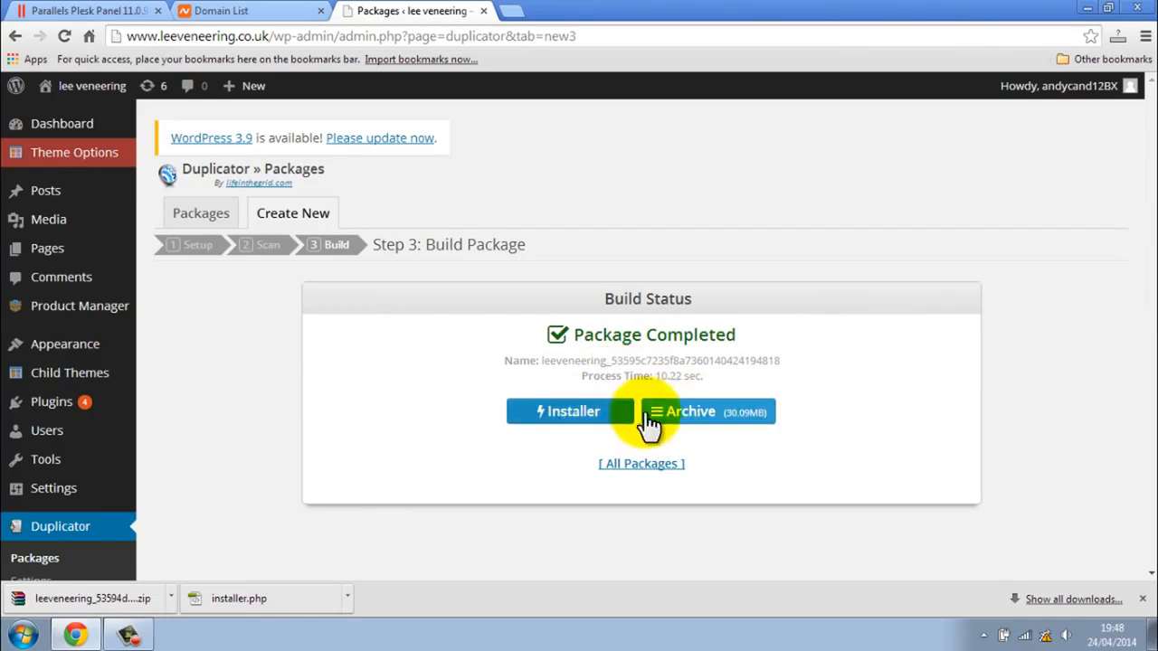
# Download the package's installer.php and show it in the Downloads folder.
pyautogui.click(568, 414)
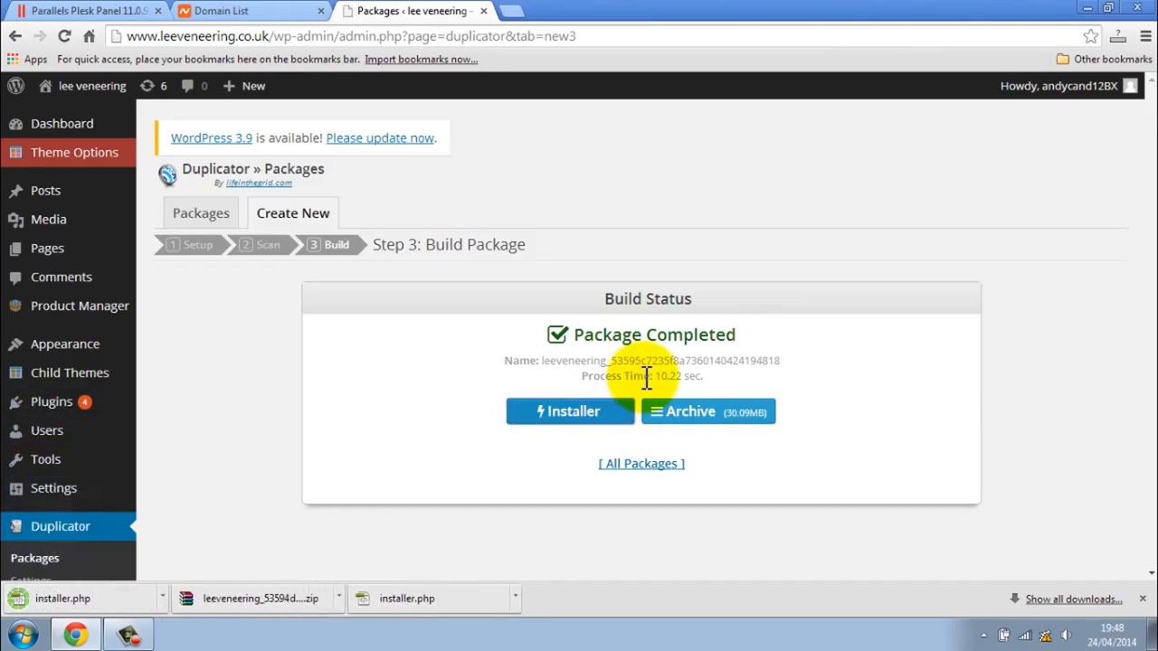
pyautogui.click(170, 597)
pyautogui.click(191, 542)
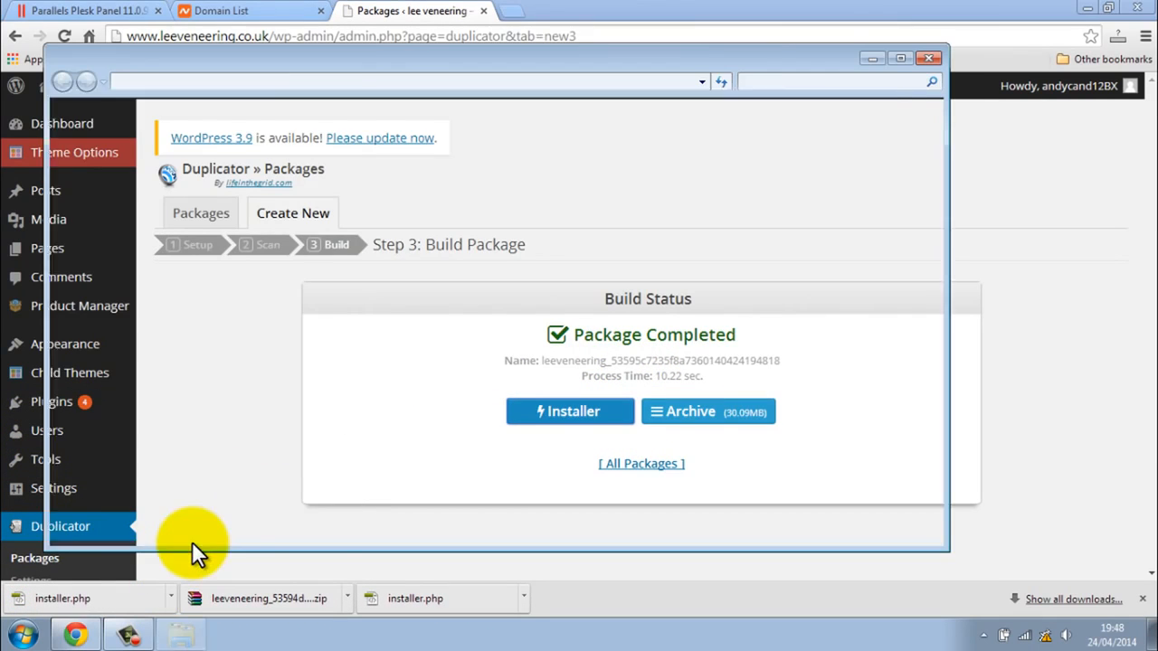
# Move the installer file from Downloads into the LEE VENEERING folder on the desktop, and close both folder windows.
pyautogui.rightClick(362, 491)
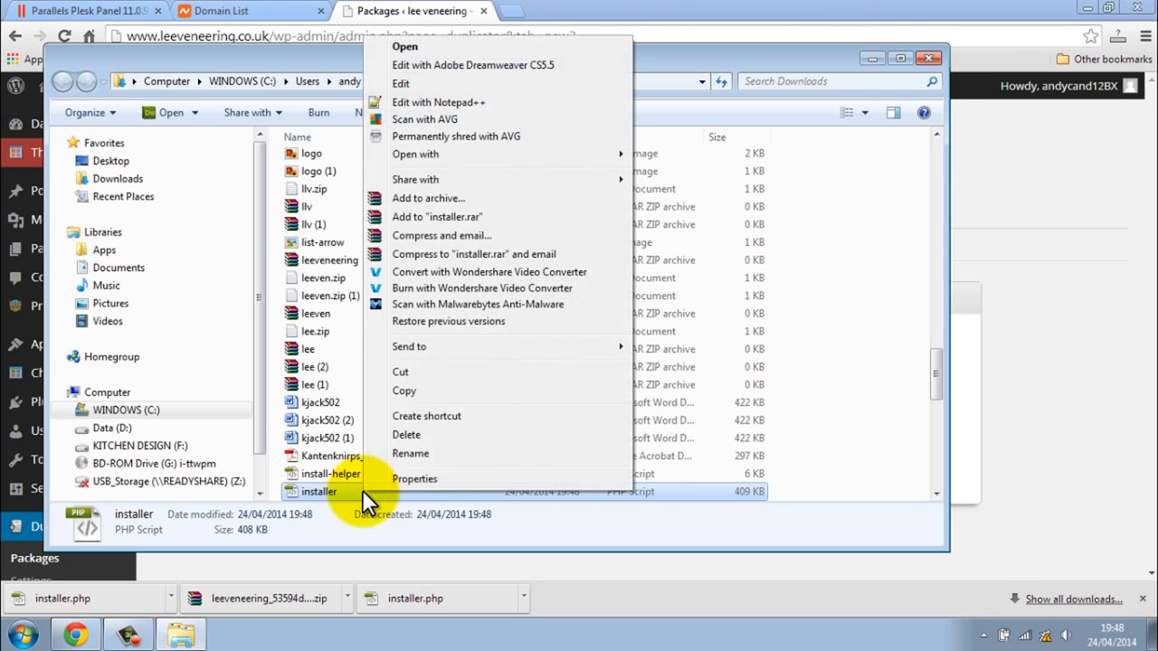
pyautogui.click(423, 370)
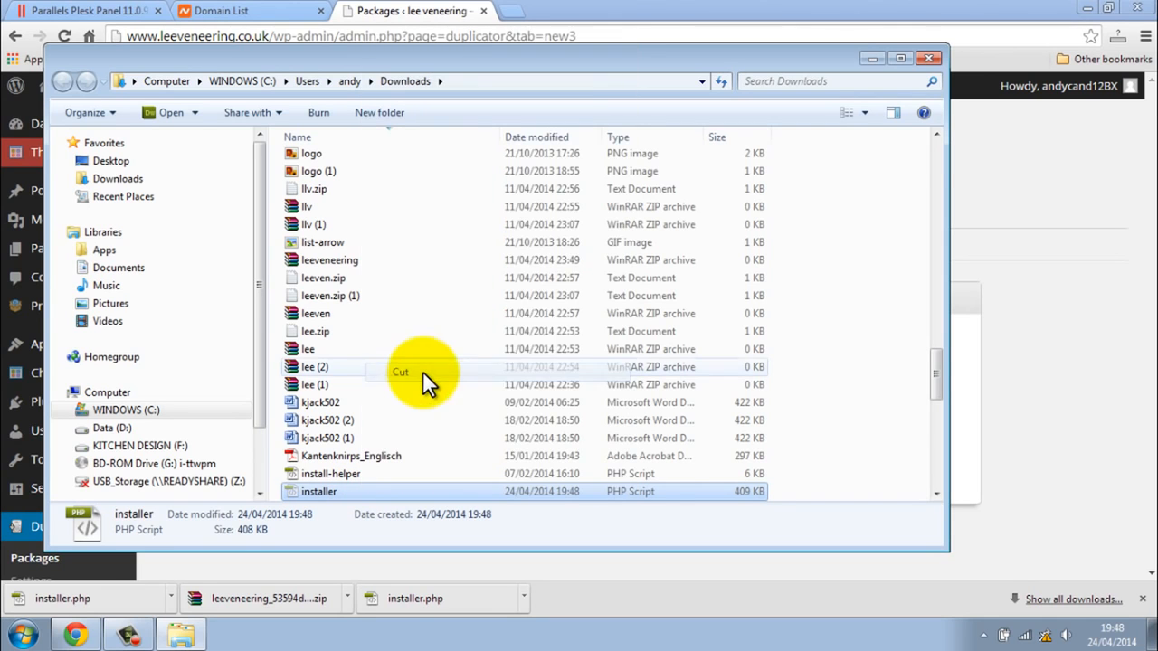
pyautogui.click(1058, 7)
pyautogui.click(1086, 7)
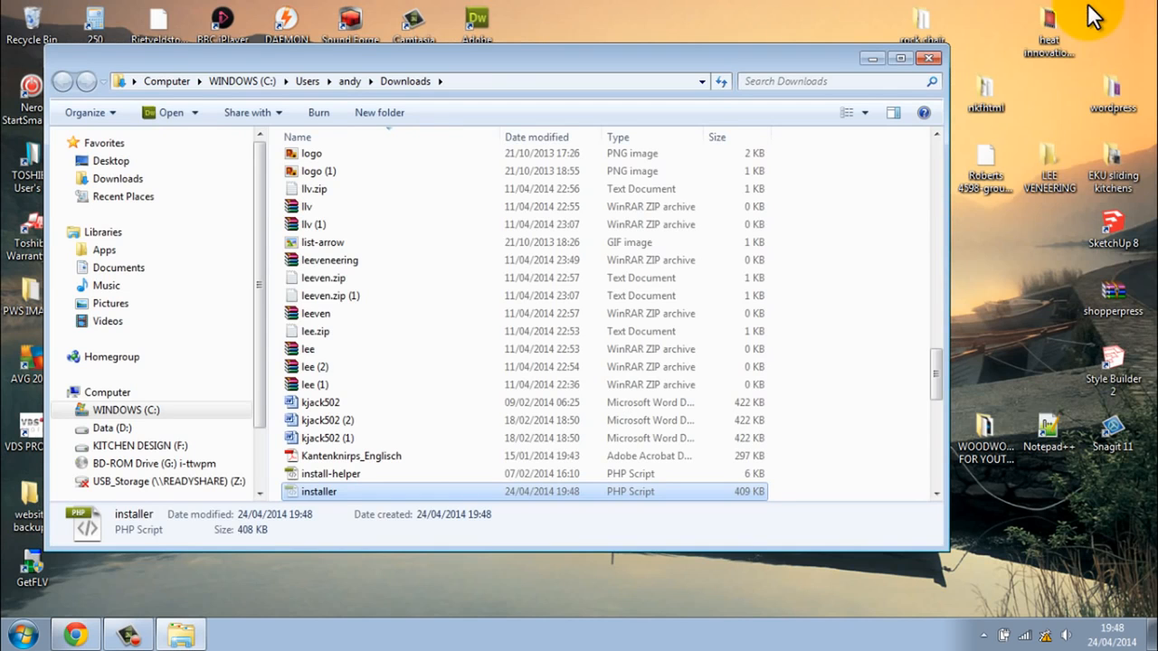
pyautogui.doubleClick(1051, 176)
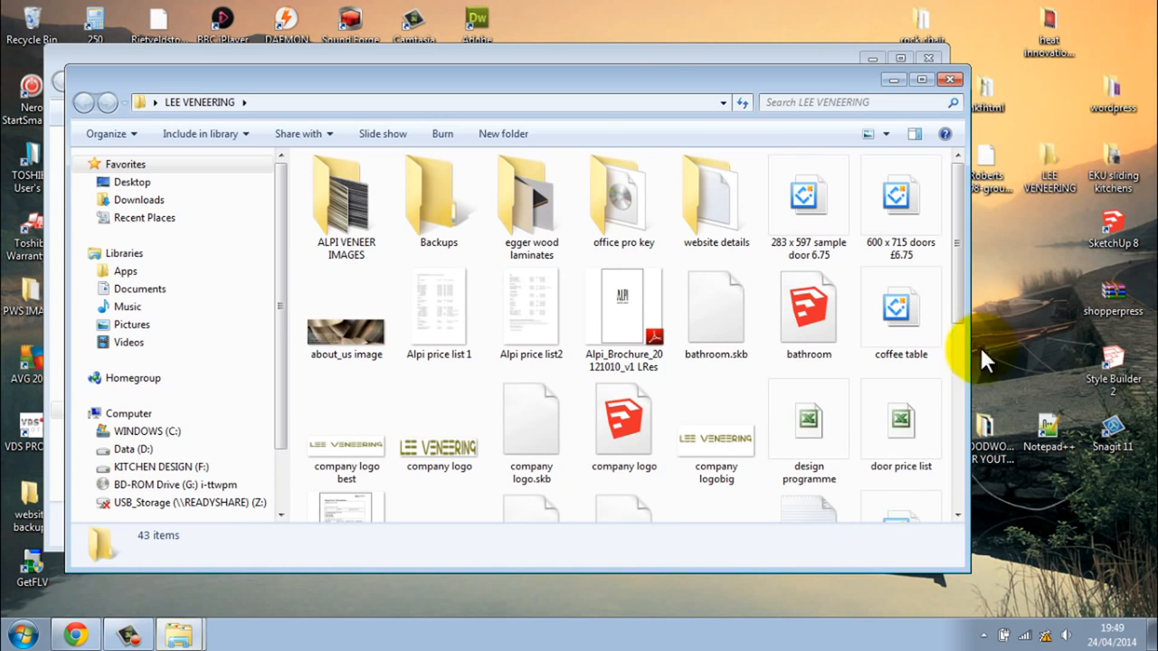
pyautogui.rightClick(941, 364)
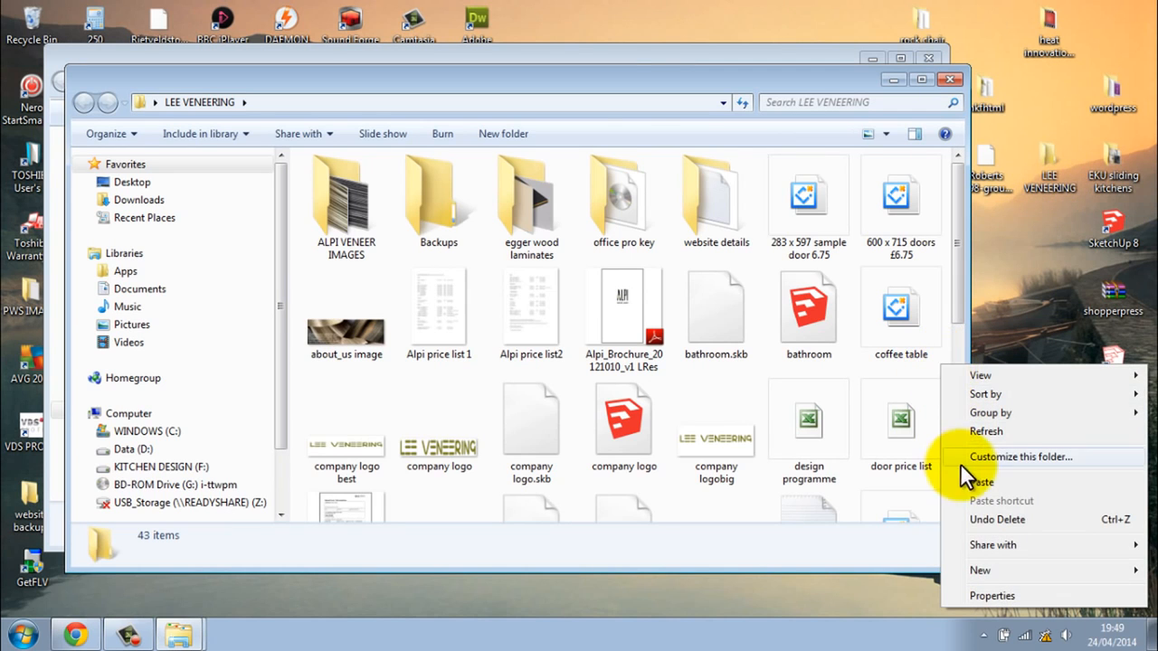
pyautogui.click(979, 484)
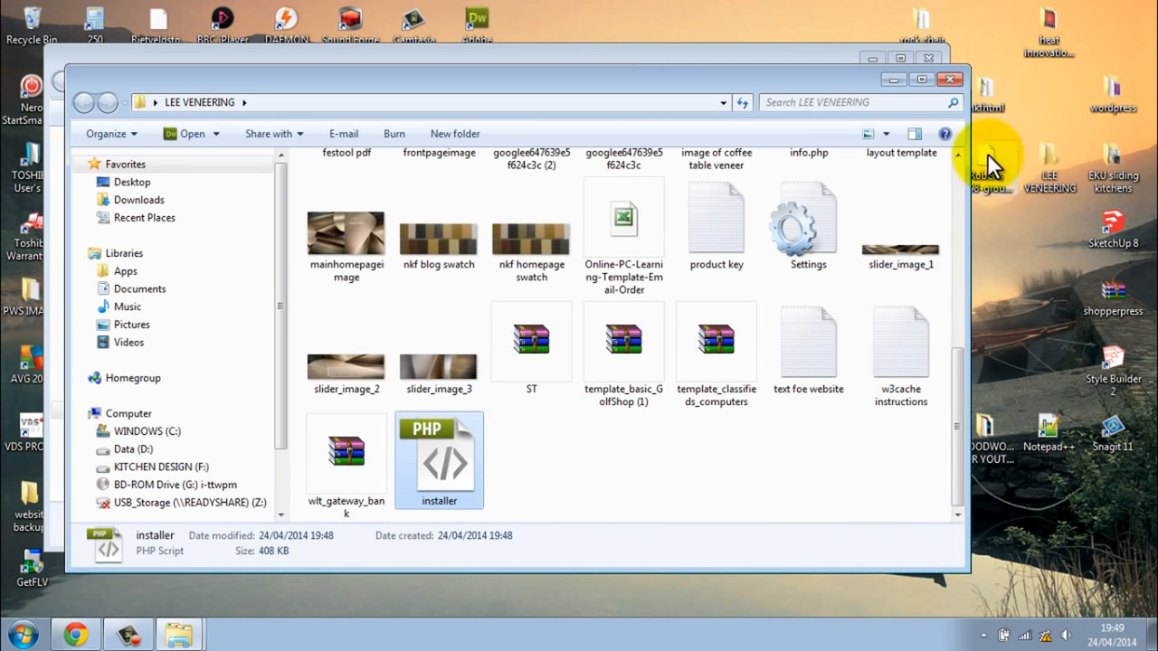
pyautogui.click(955, 80)
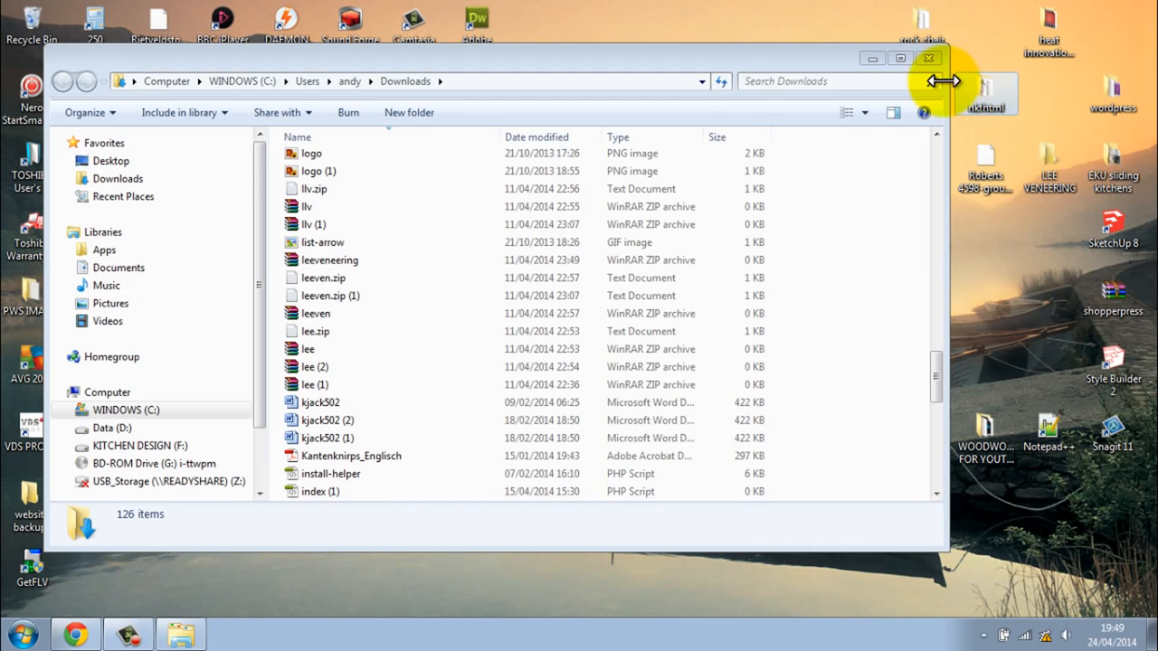
pyautogui.click(935, 55)
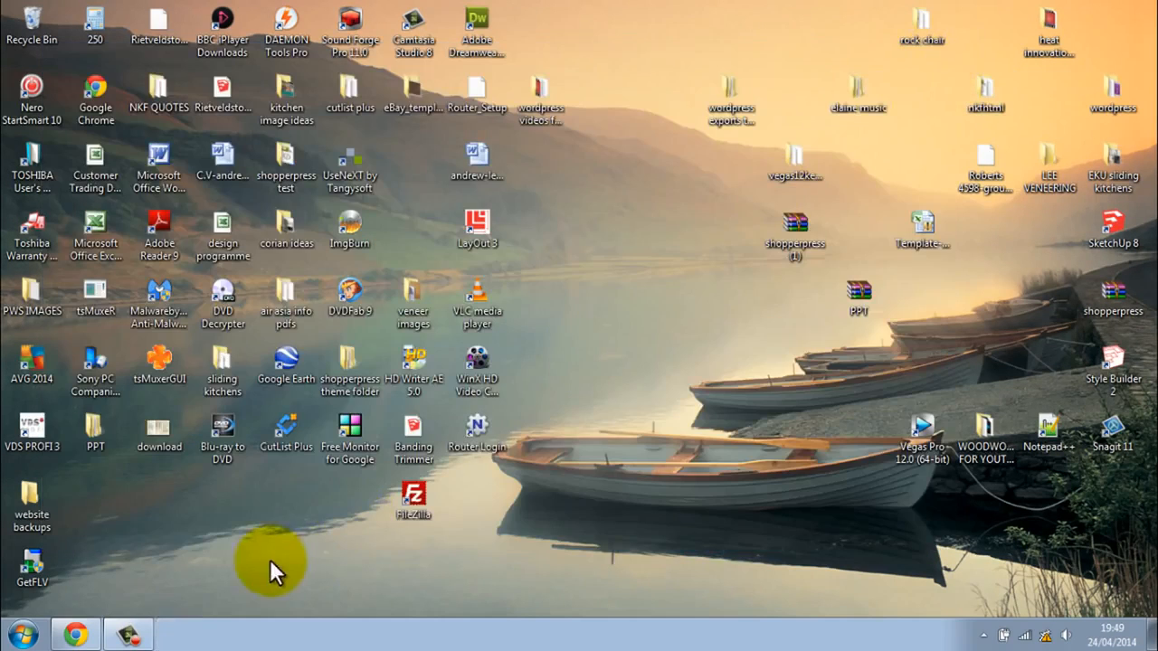
# Switch back to Chrome, download the package archive, cancel the duplicate download still running and keep the blocked zip file.
pyautogui.click(76, 634)
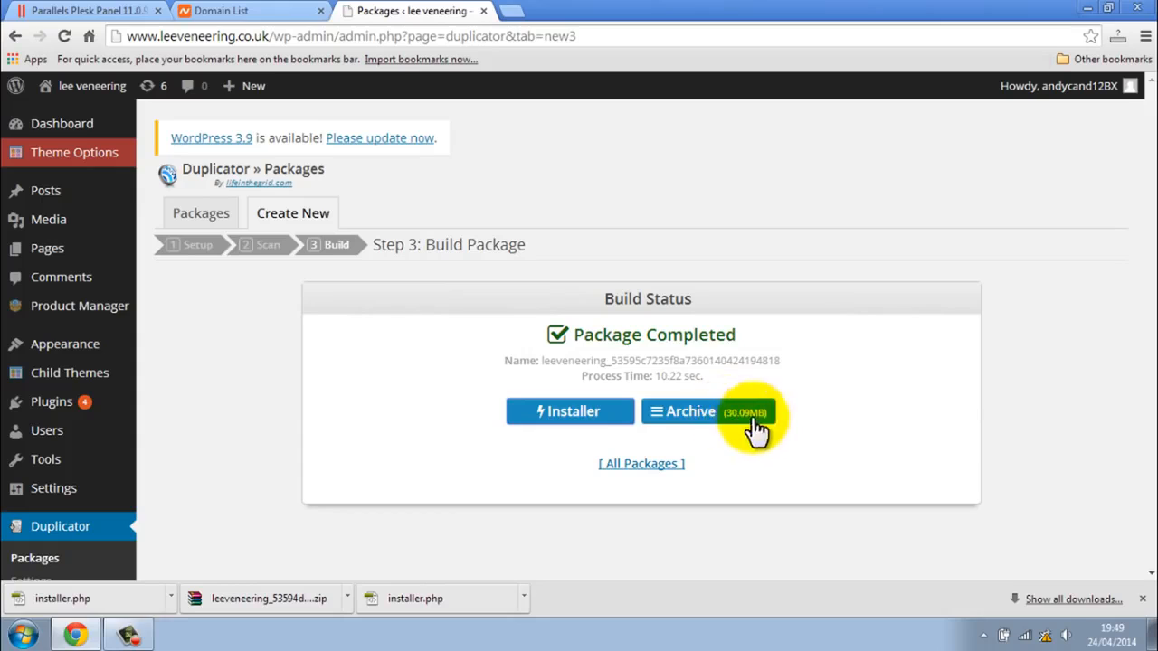
pyautogui.click(714, 425)
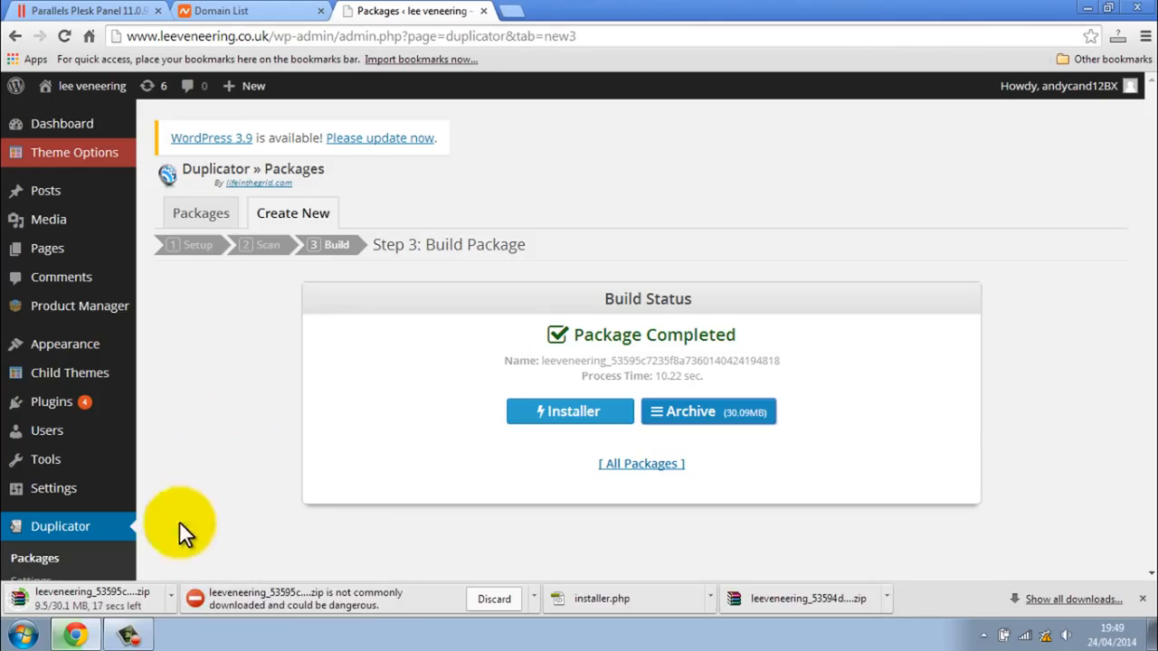
pyautogui.click(170, 593)
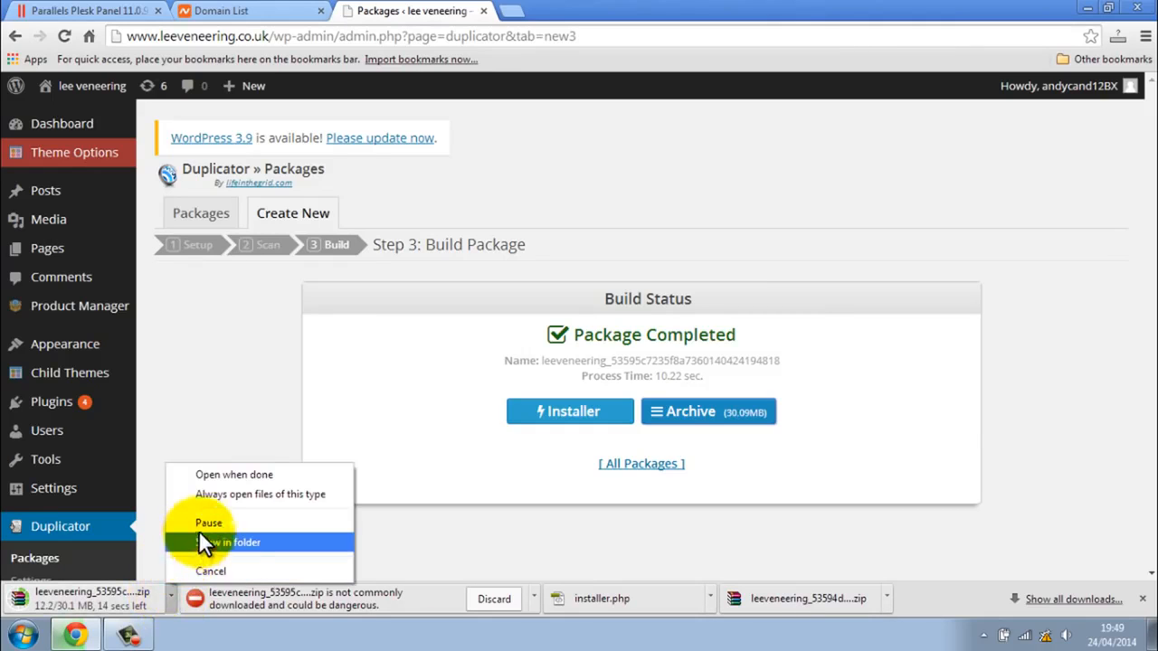
pyautogui.click(208, 571)
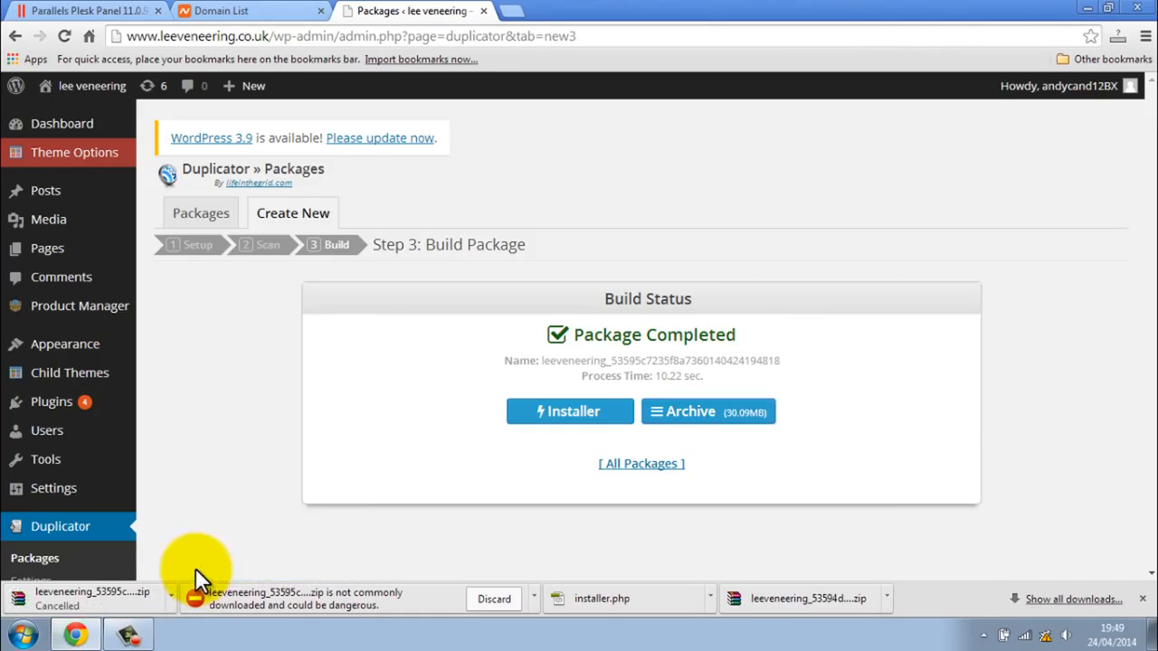
pyautogui.click(534, 599)
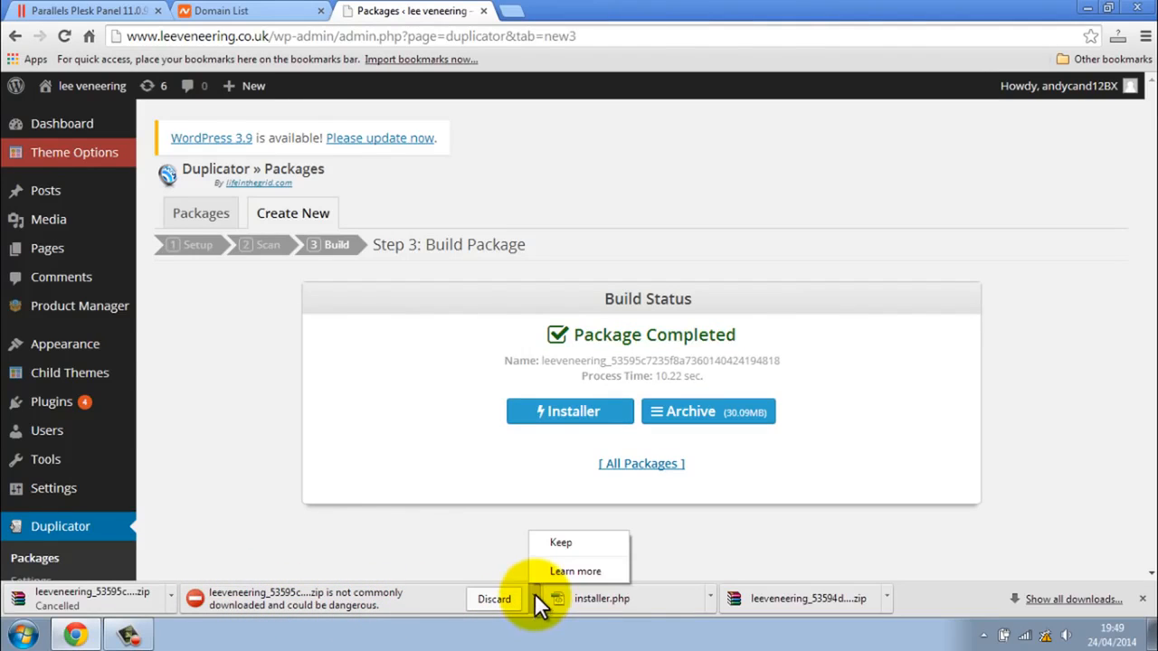
pyautogui.click(554, 544)
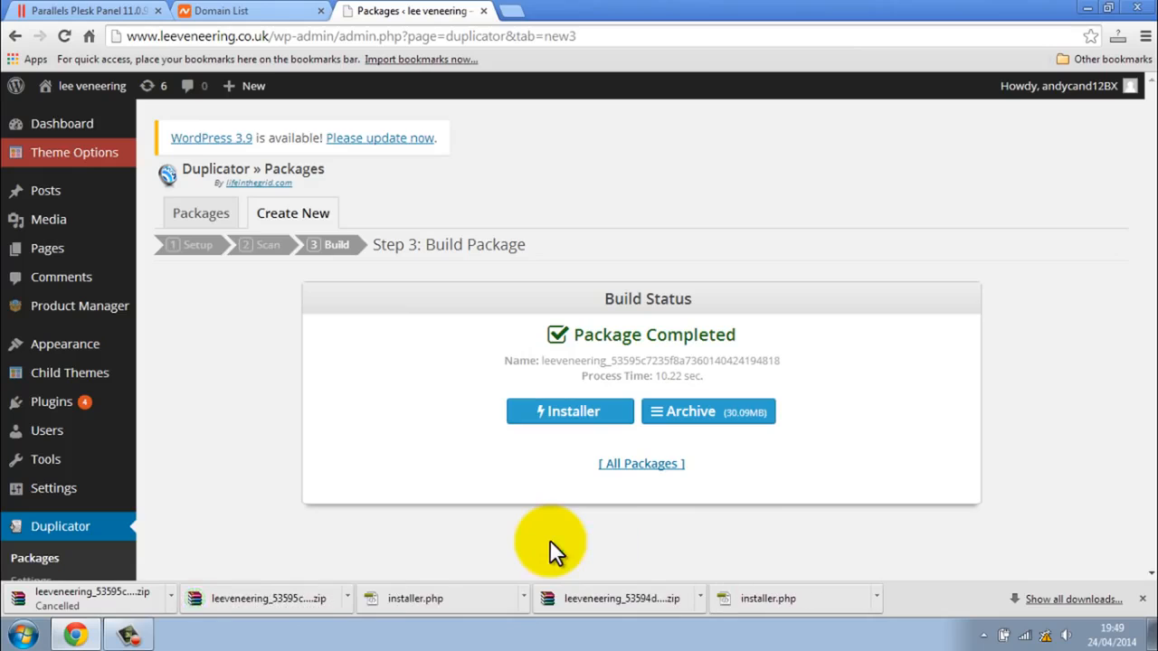
# Show the kept leeveneering archive zip in the Downloads folder.
pyautogui.click(348, 598)
pyautogui.click(346, 596)
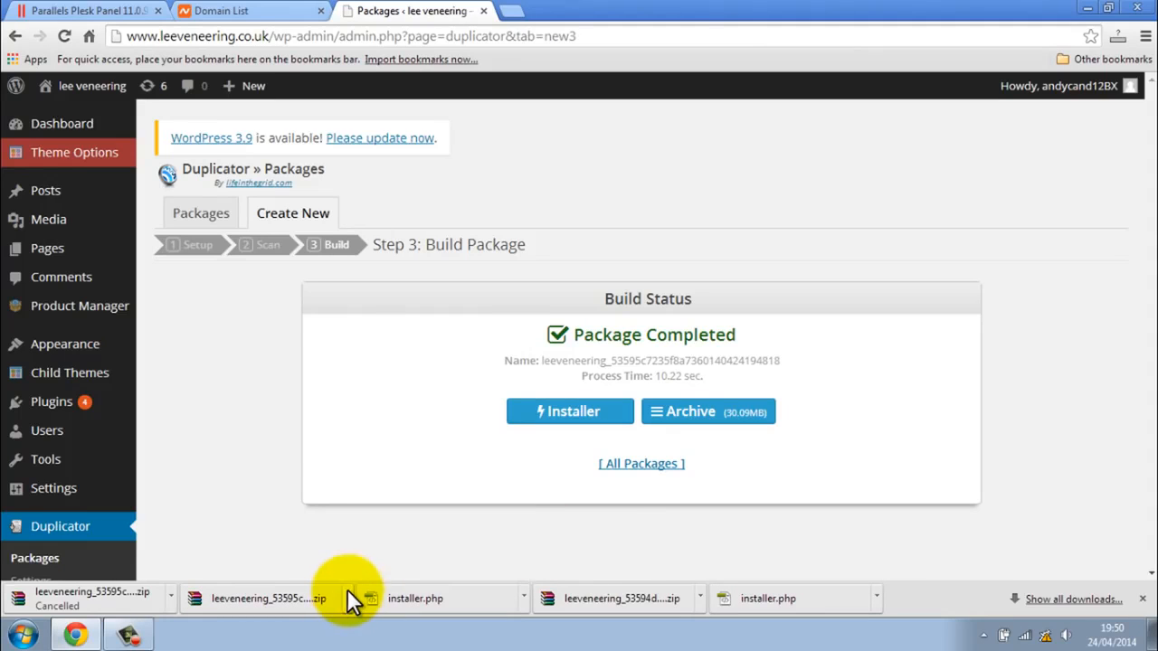
pyautogui.click(347, 590)
pyautogui.click(358, 542)
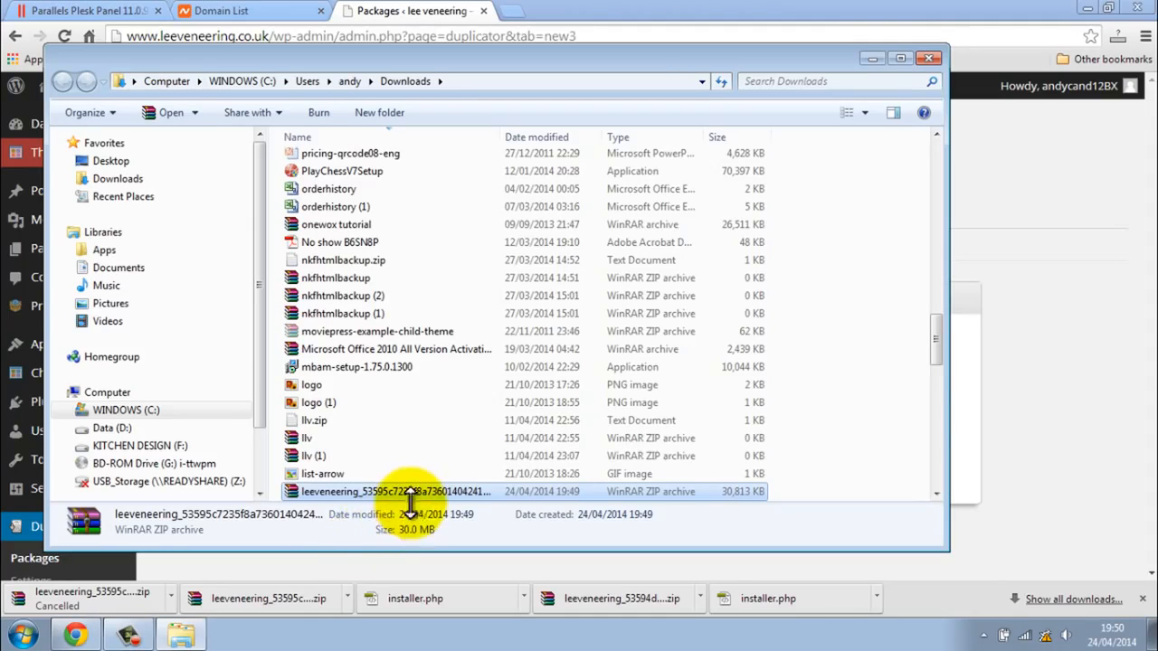
# Move the leeveneering archive zip from Downloads into the LEE VENEERING folder on the desktop, and close the folder windows.
pyautogui.rightClick(423, 500)
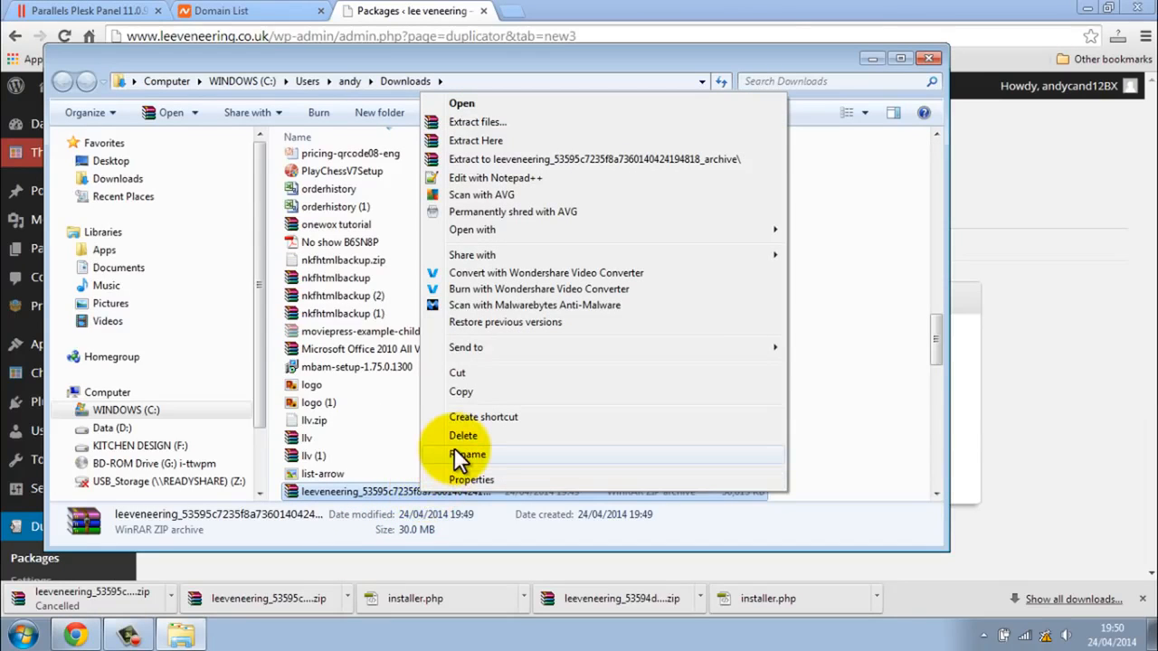
pyautogui.click(461, 373)
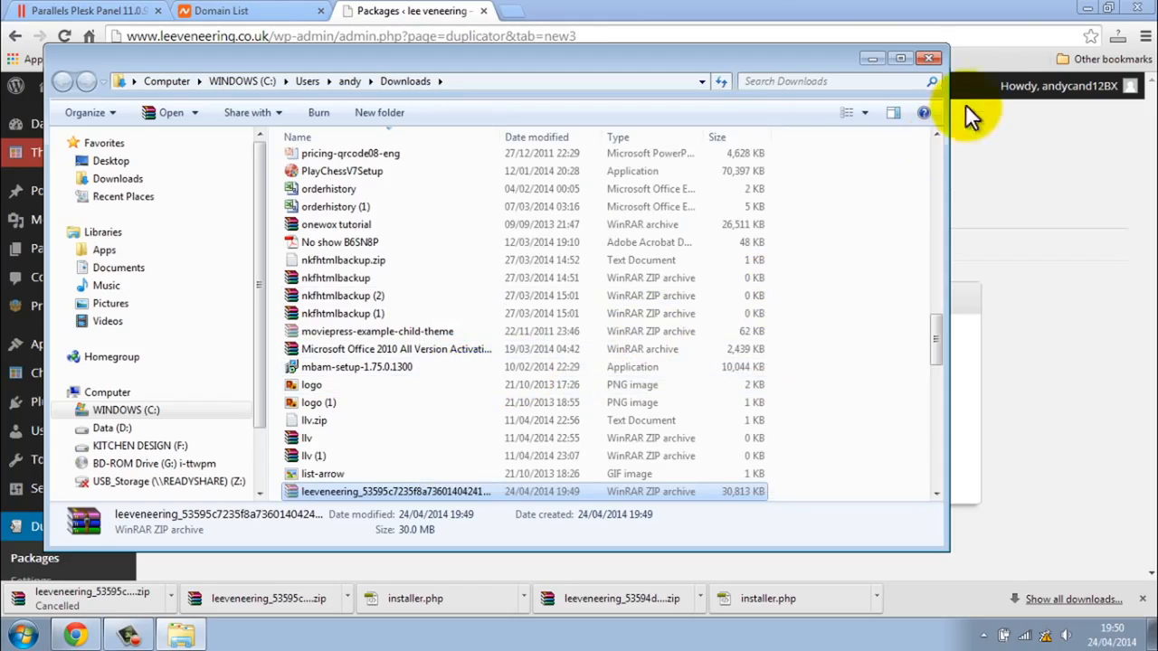
pyautogui.click(930, 58)
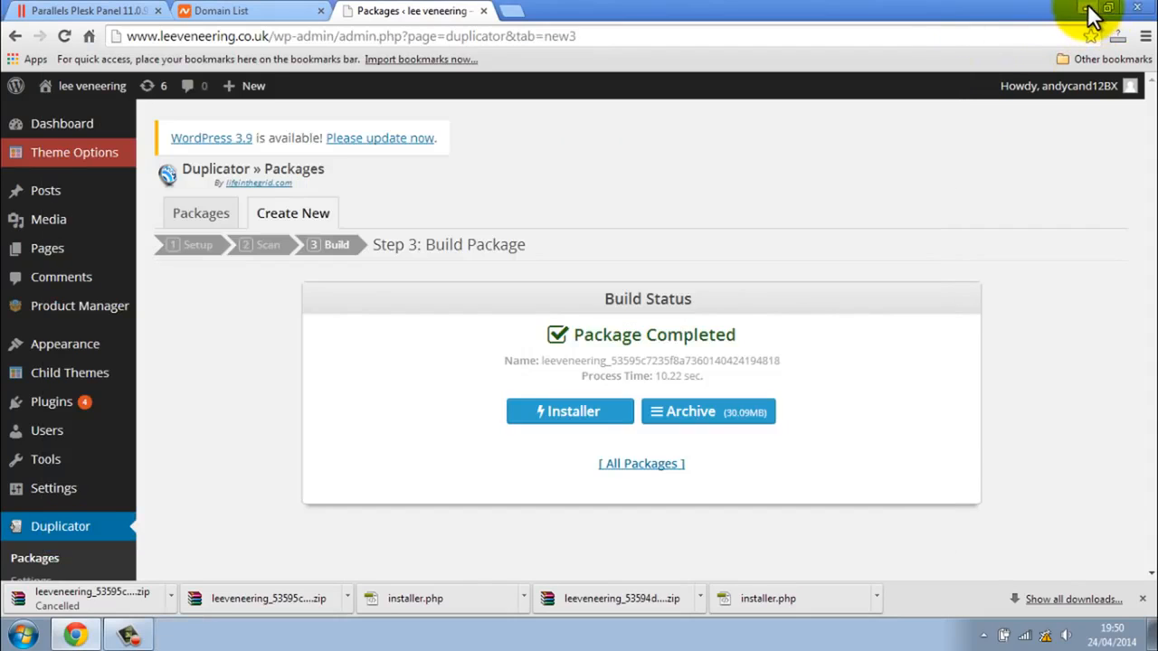
pyautogui.click(1088, 9)
pyautogui.doubleClick(1055, 155)
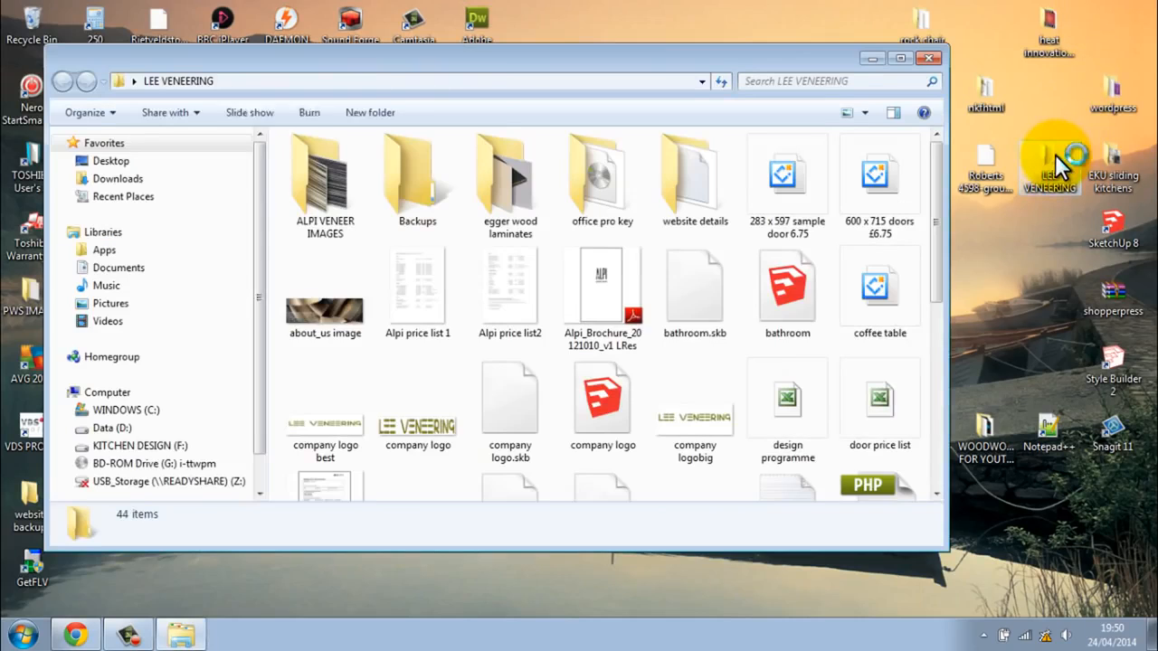
pyautogui.rightClick(912, 341)
pyautogui.click(982, 457)
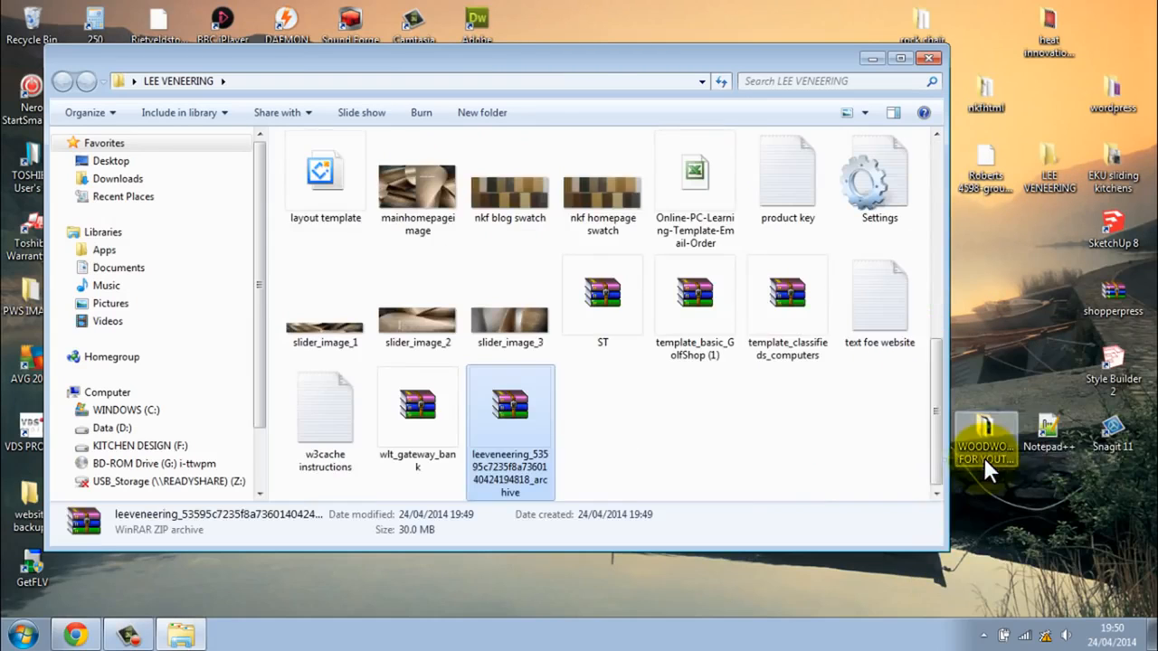
pyautogui.click(835, 442)
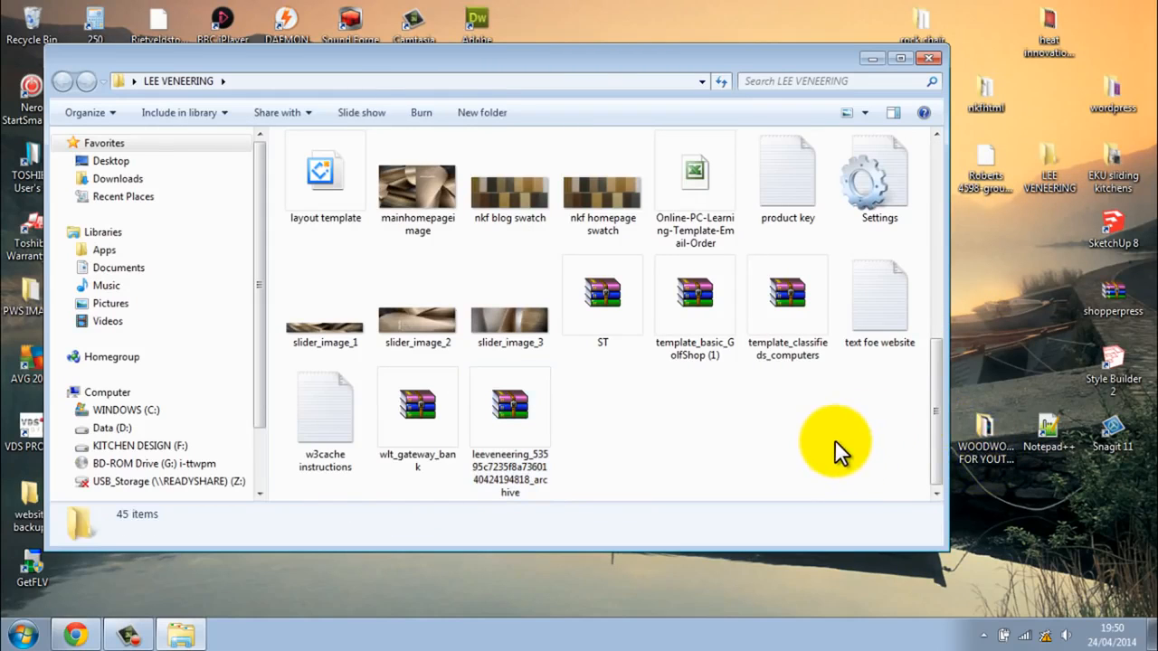
pyautogui.click(928, 58)
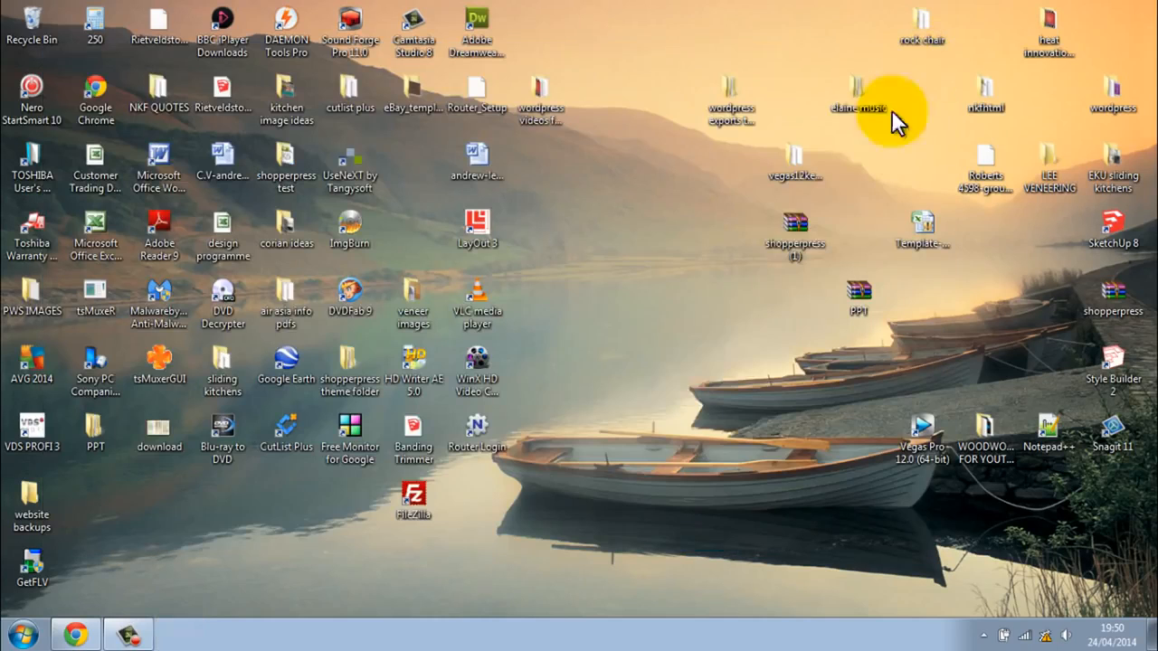
# Switch back to Chrome, log out of the lee veneering WordPress admin and close that site's tab.
pyautogui.click(76, 634)
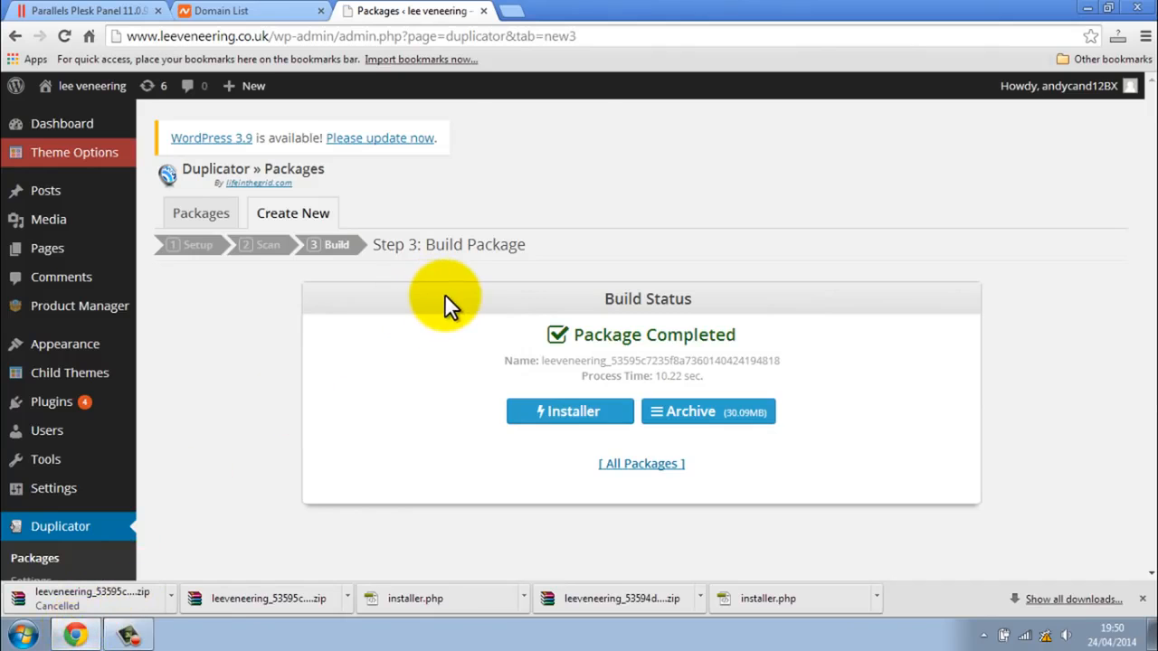
pyautogui.doubleClick(479, 268)
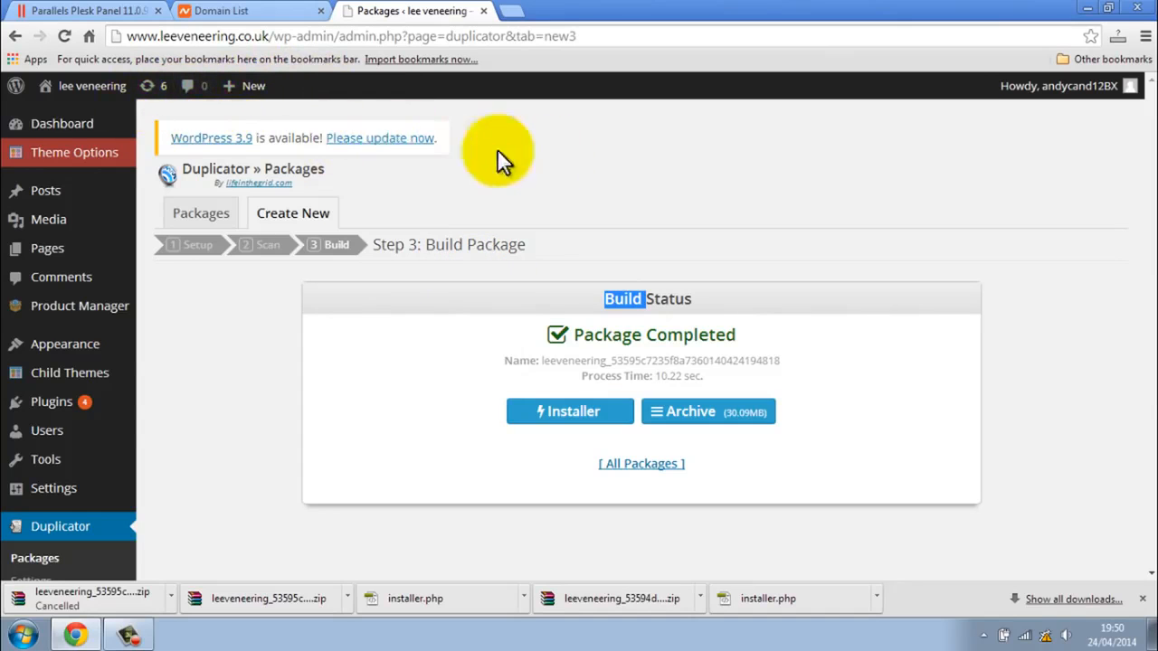
pyautogui.moveTo(1077, 98)
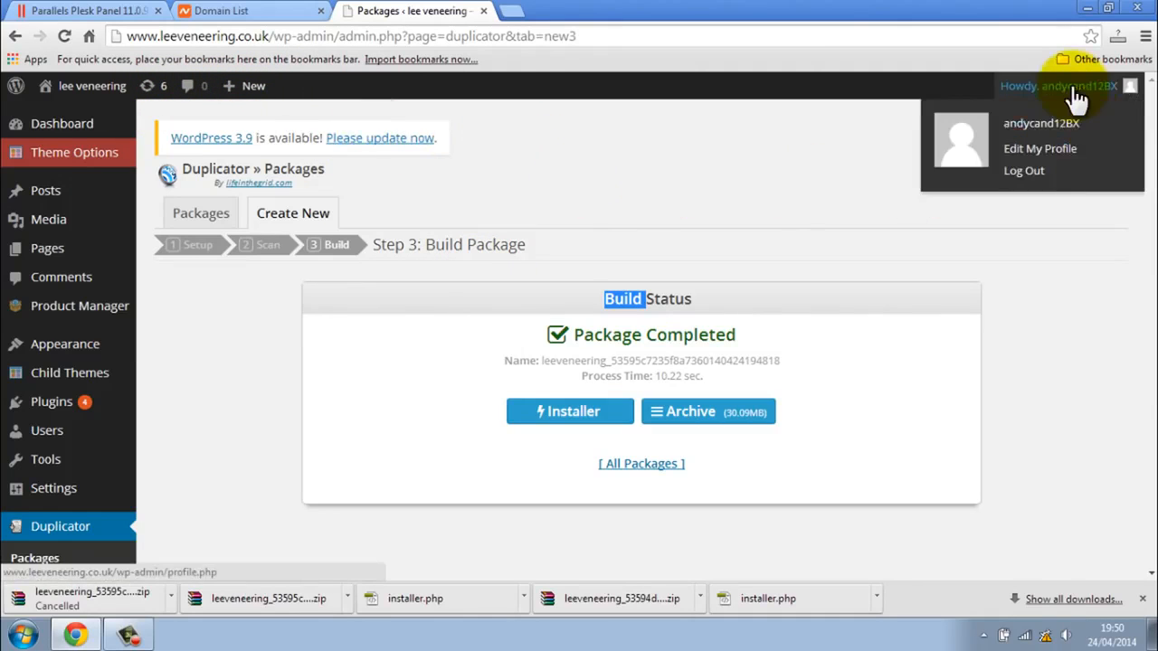
pyautogui.click(1029, 171)
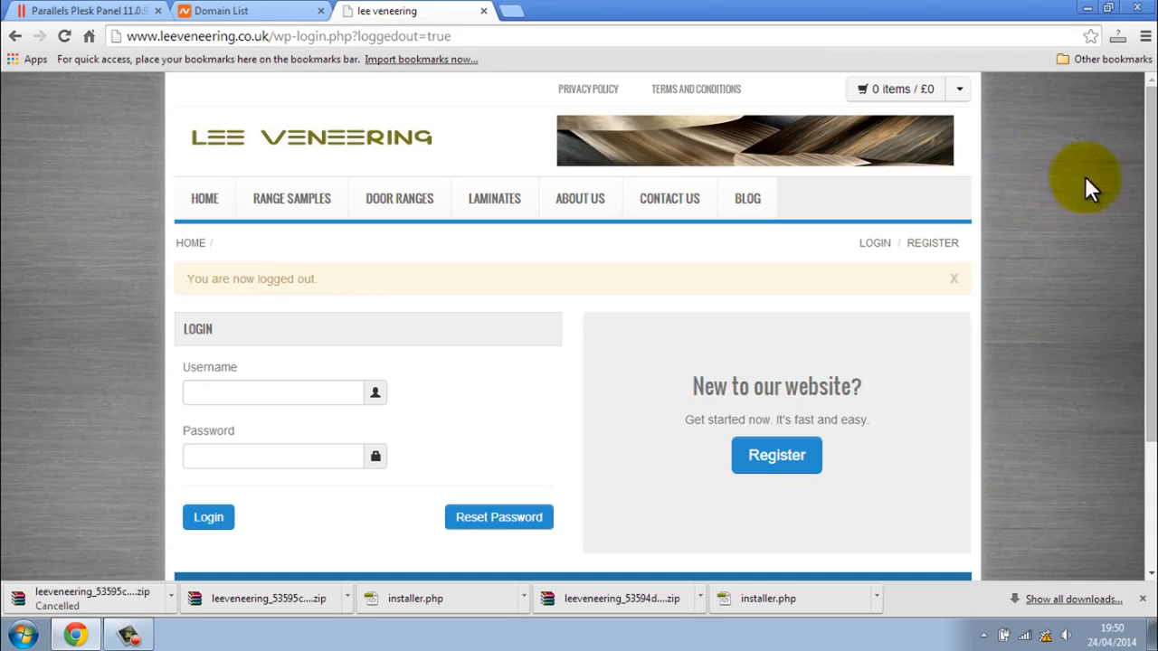
pyautogui.click(484, 12)
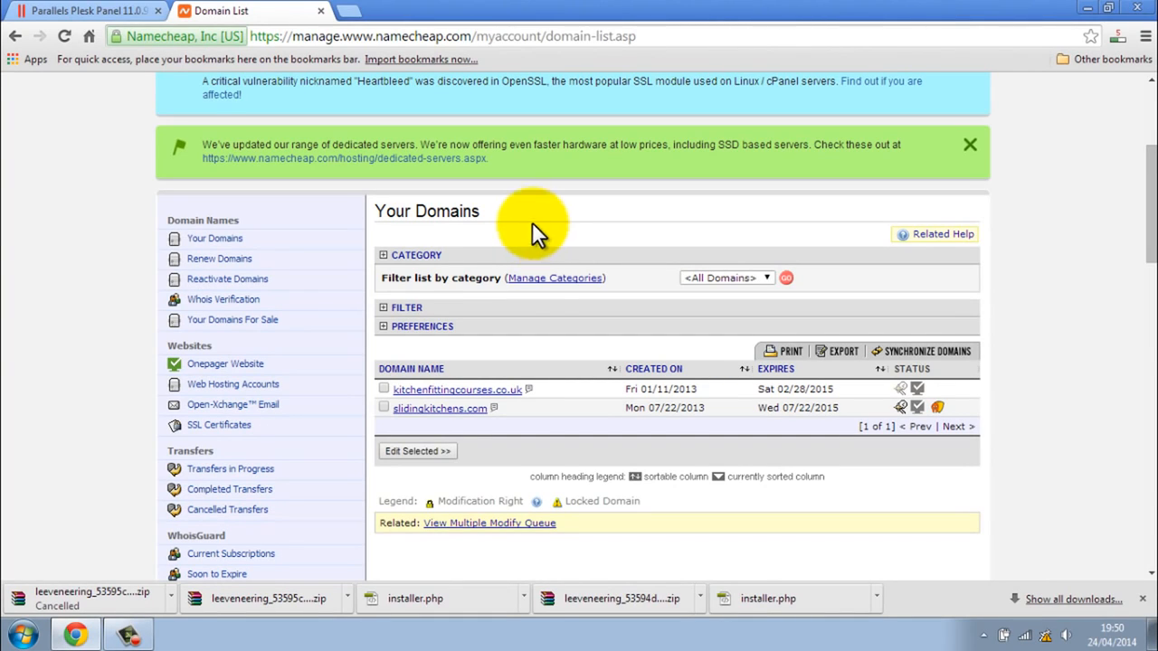
# Review the custom DNS nameservers set for kitchenfittingcourses.co.uk in Namecheap, and close the Namecheap tab.
pyautogui.click(436, 393)
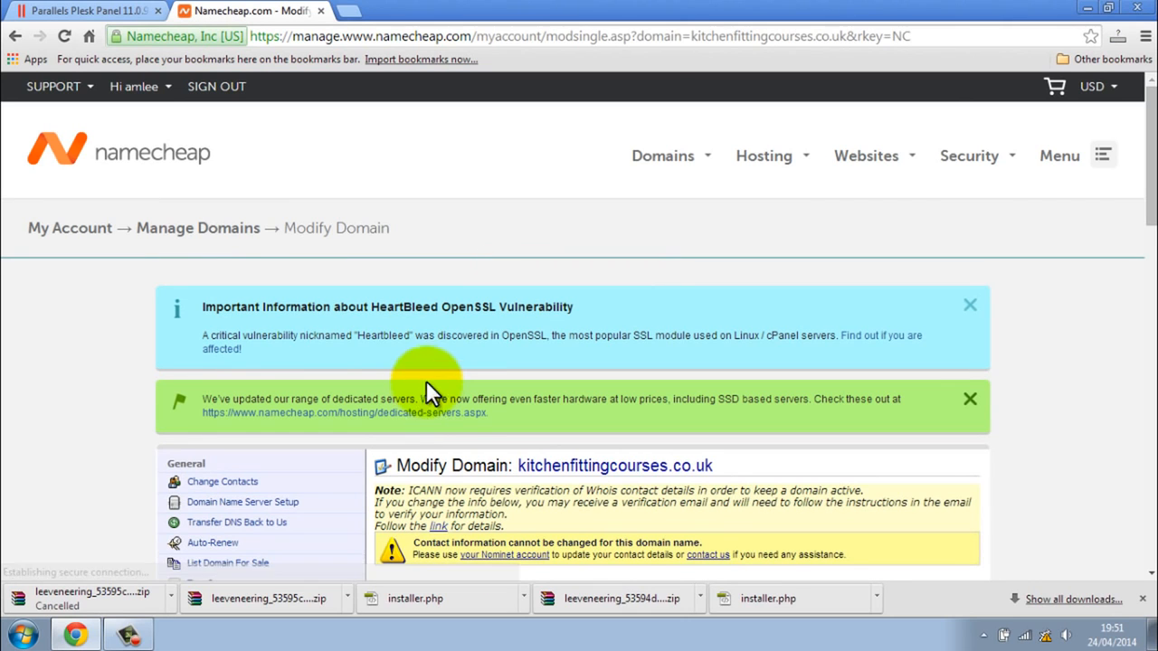
pyautogui.scroll(-2, 371, 353)
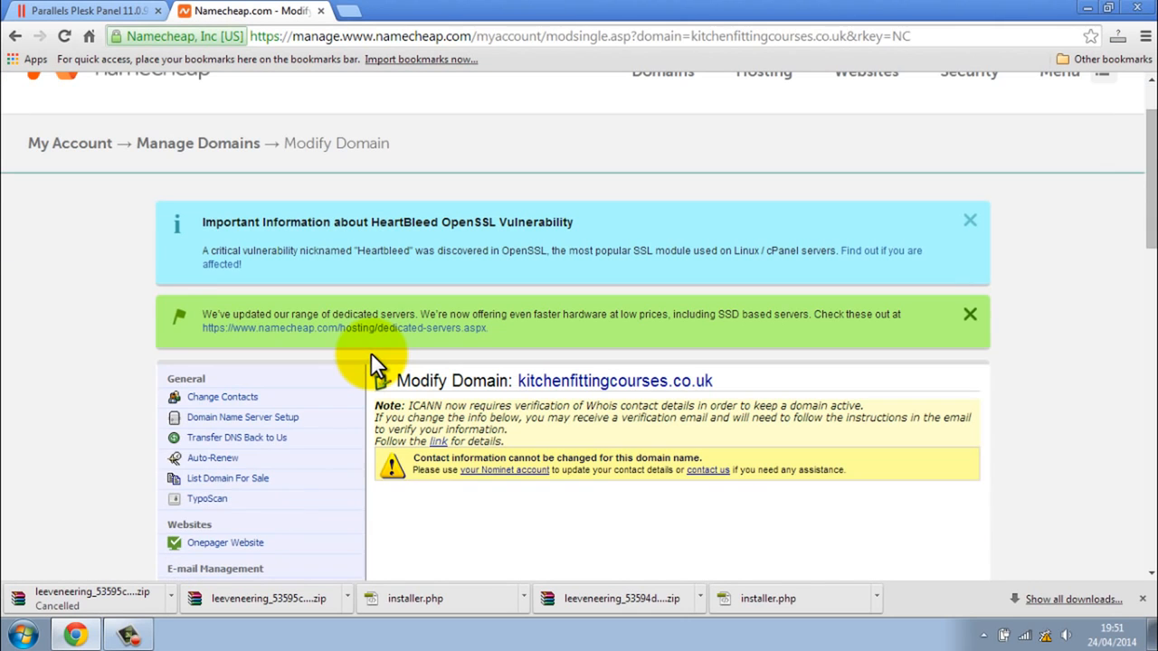
pyautogui.click(293, 417)
pyautogui.scroll(-4, 379, 380)
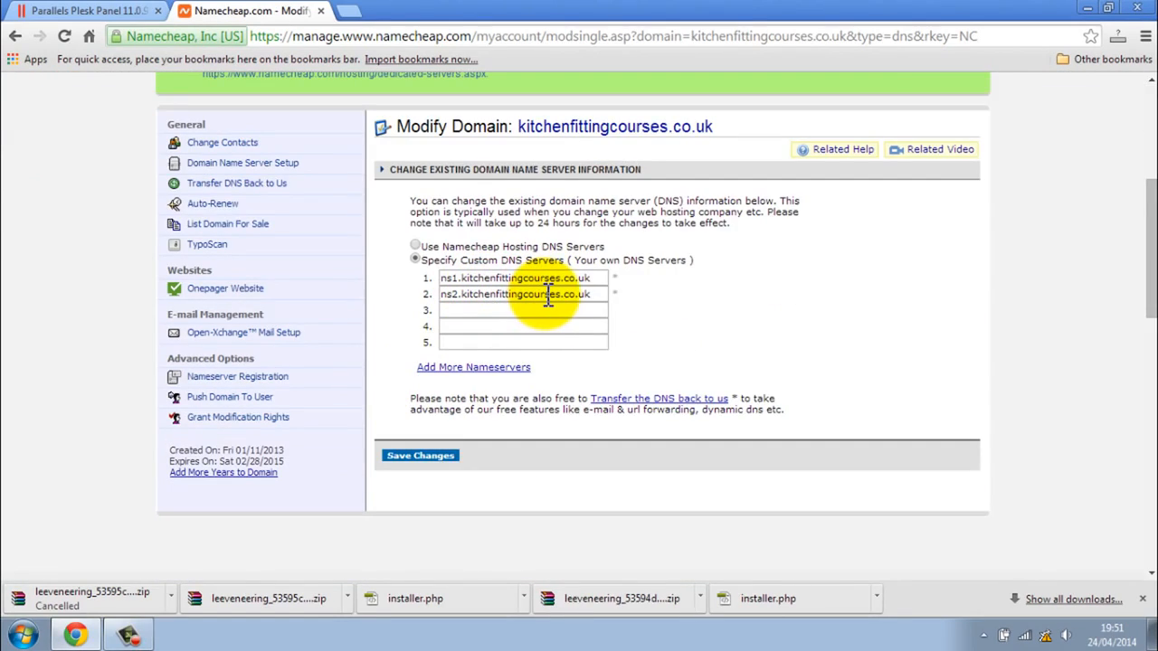
pyautogui.scroll(3, 545, 335)
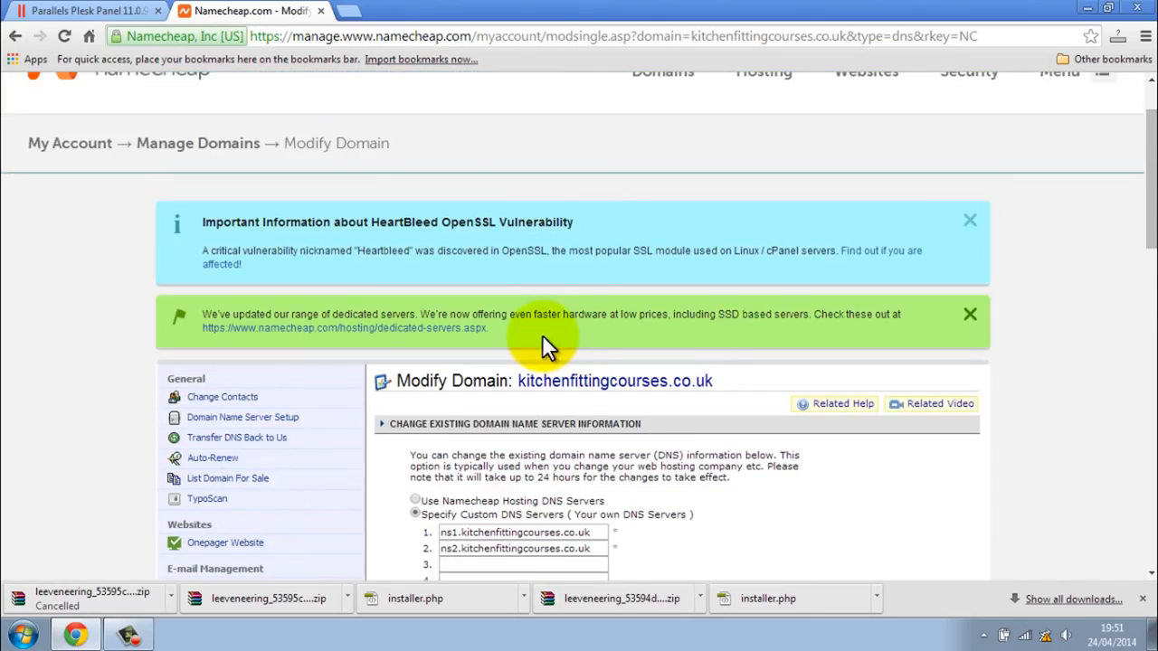
pyautogui.scroll(1, 555, 350)
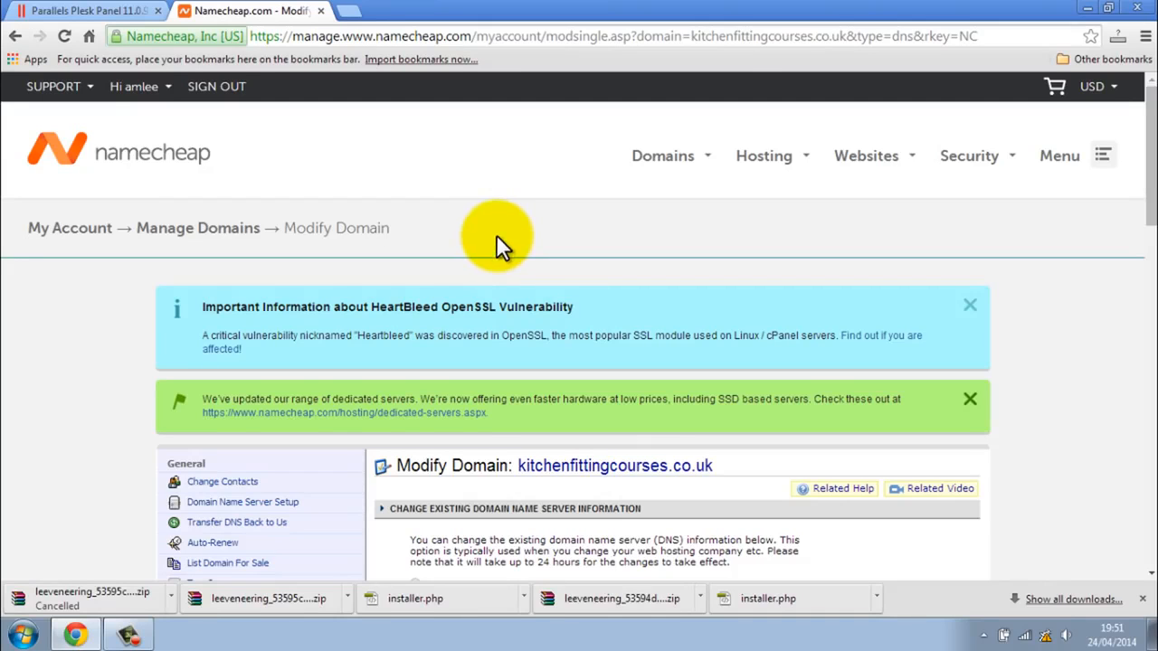
pyautogui.click(322, 12)
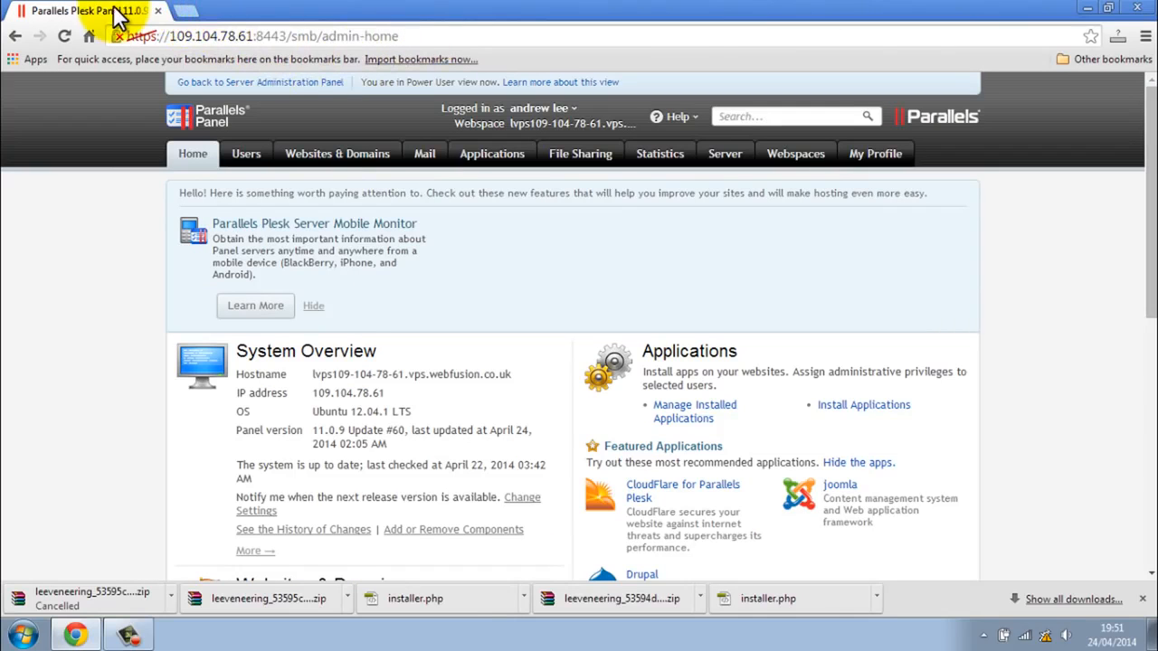
# Open the kitchenfittingcourses.co.uk folder in the Plesk file manager, keeping the browser window maximized.
pyautogui.doubleClick(603, 8)
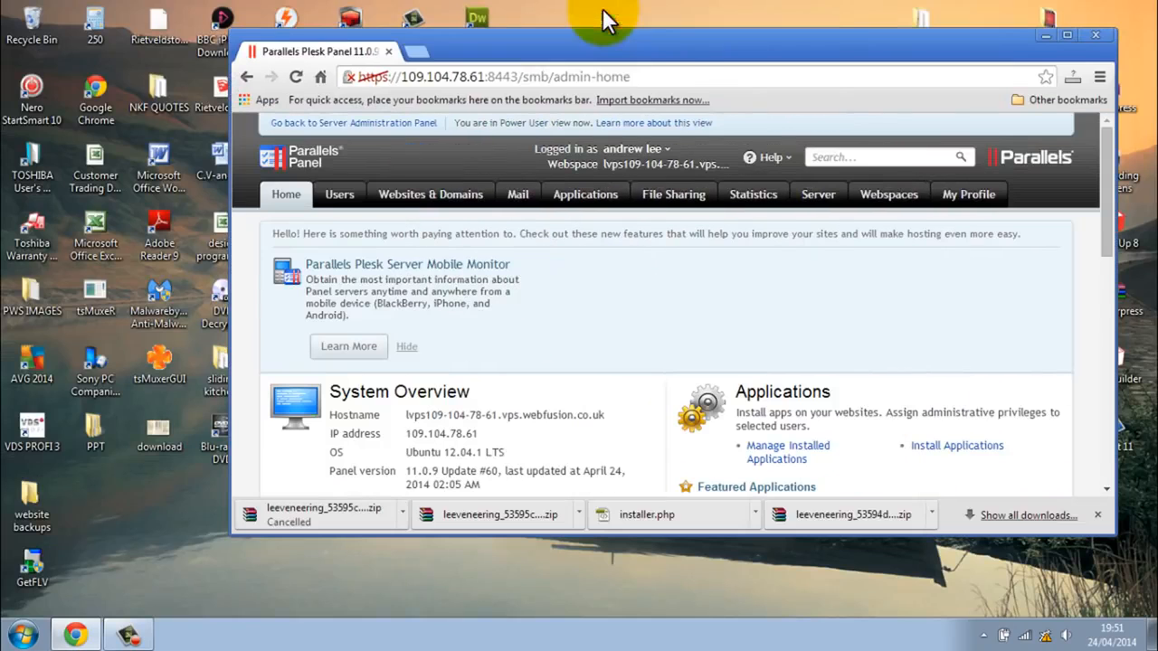
pyautogui.click(1067, 36)
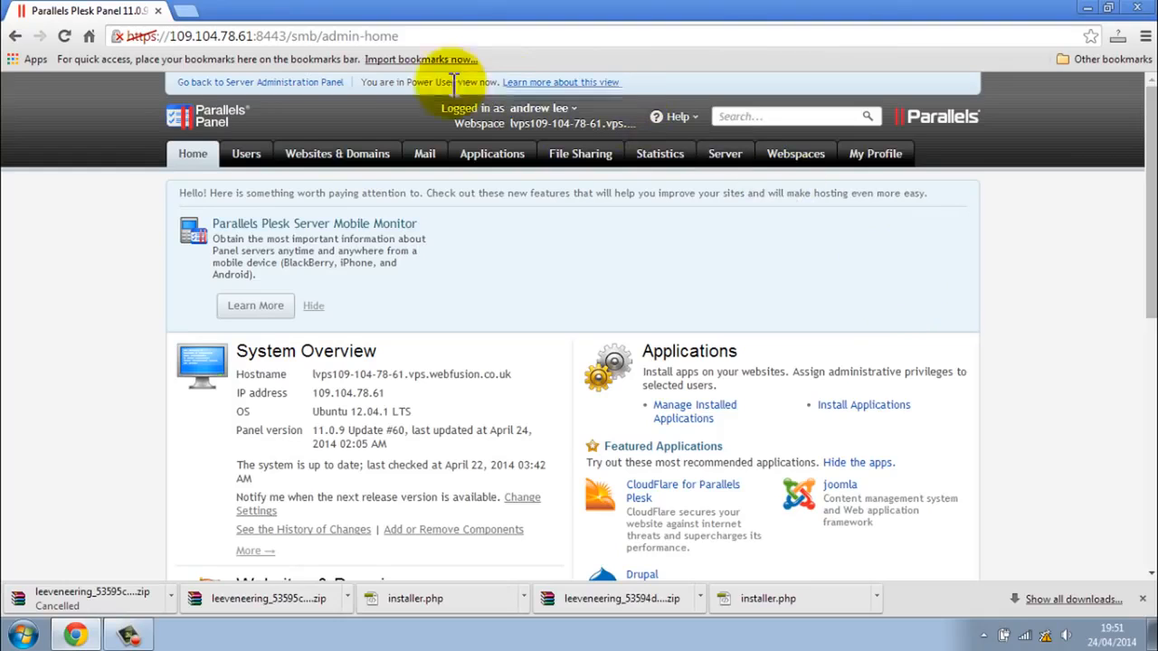
pyautogui.click(340, 152)
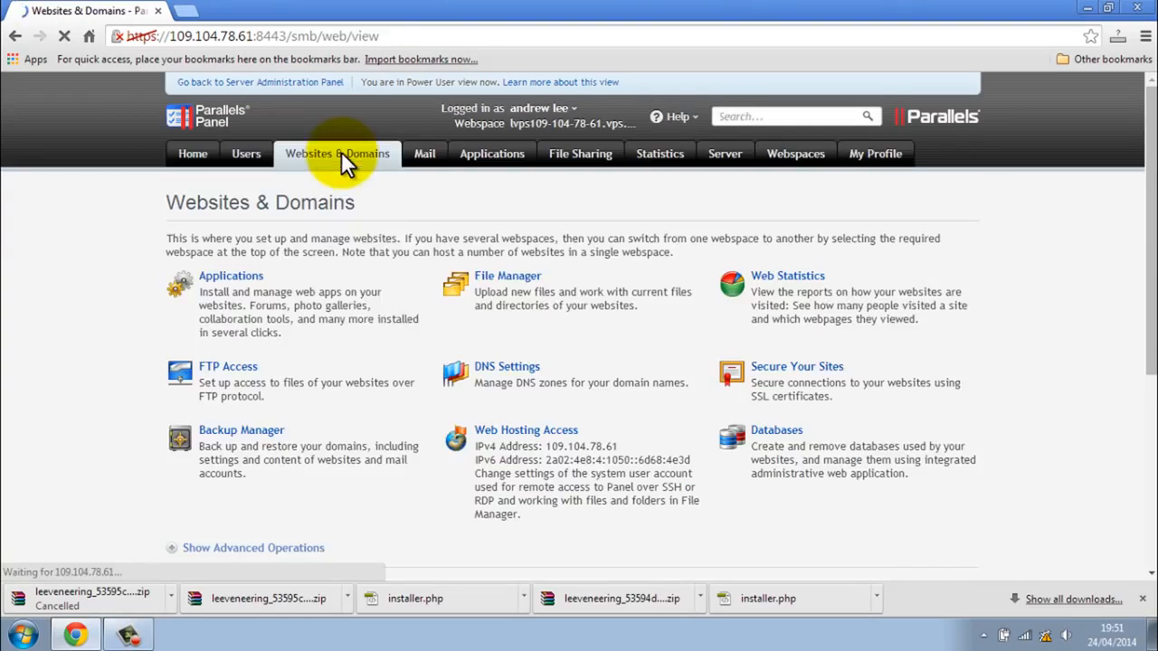
pyautogui.click(510, 277)
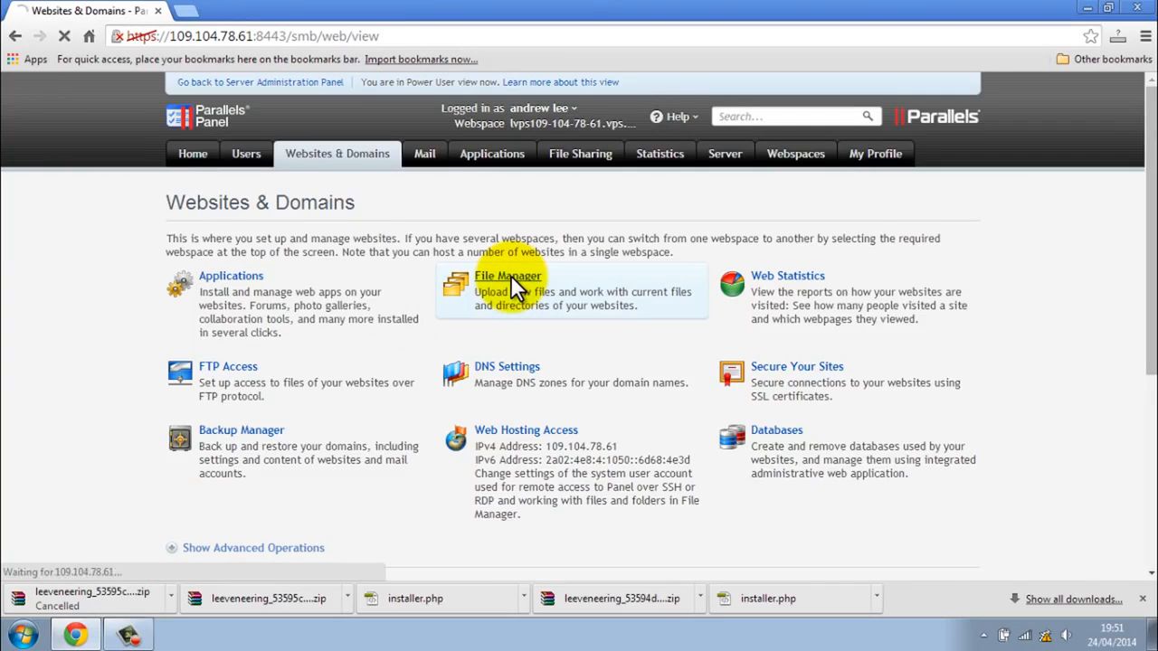
pyautogui.scroll(-4, 515, 290)
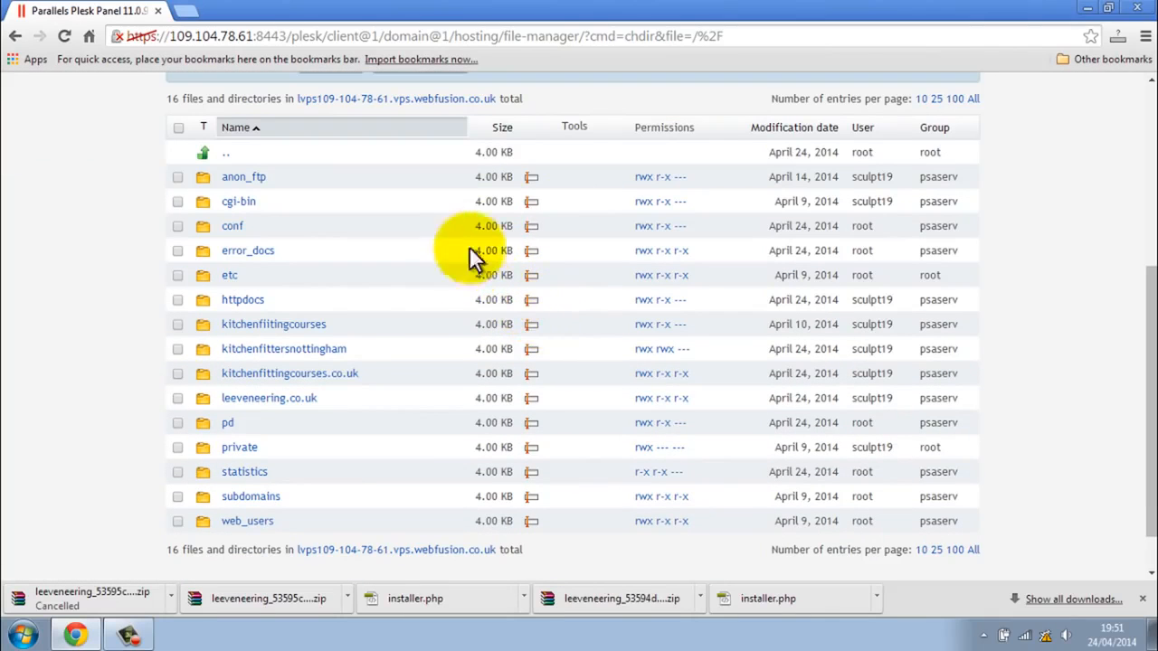
pyautogui.click(349, 380)
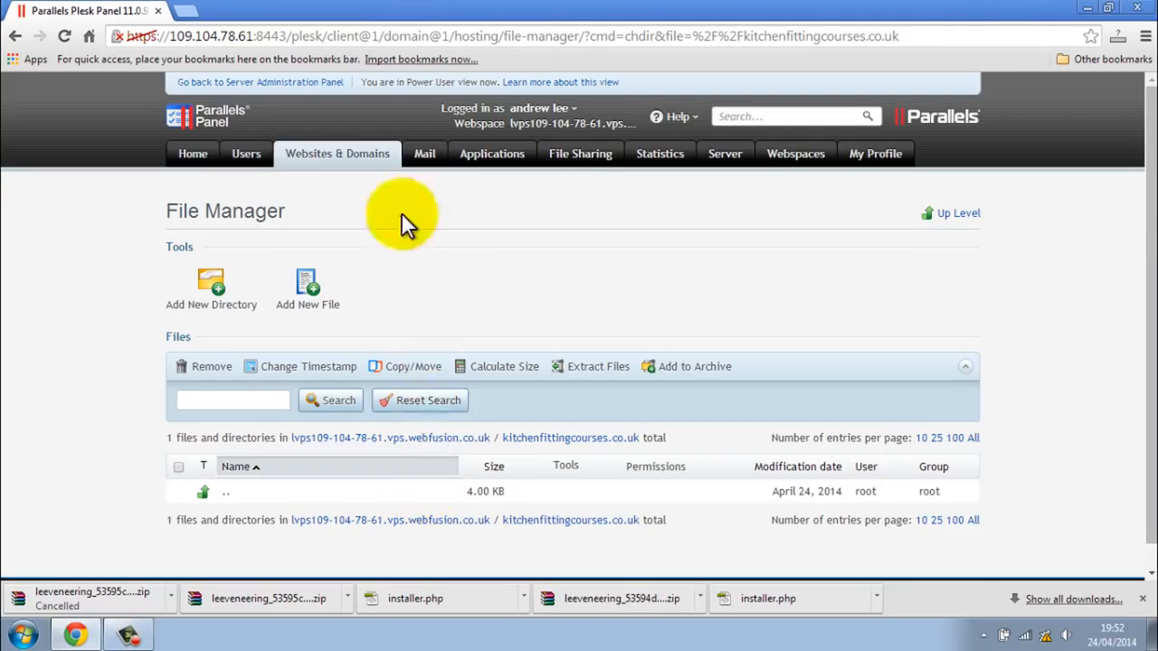
# Load kitchenfittingcourses.co.uk/wp-admin in a new browser tab to check for an existing WordPress installation.
pyautogui.click(187, 11)
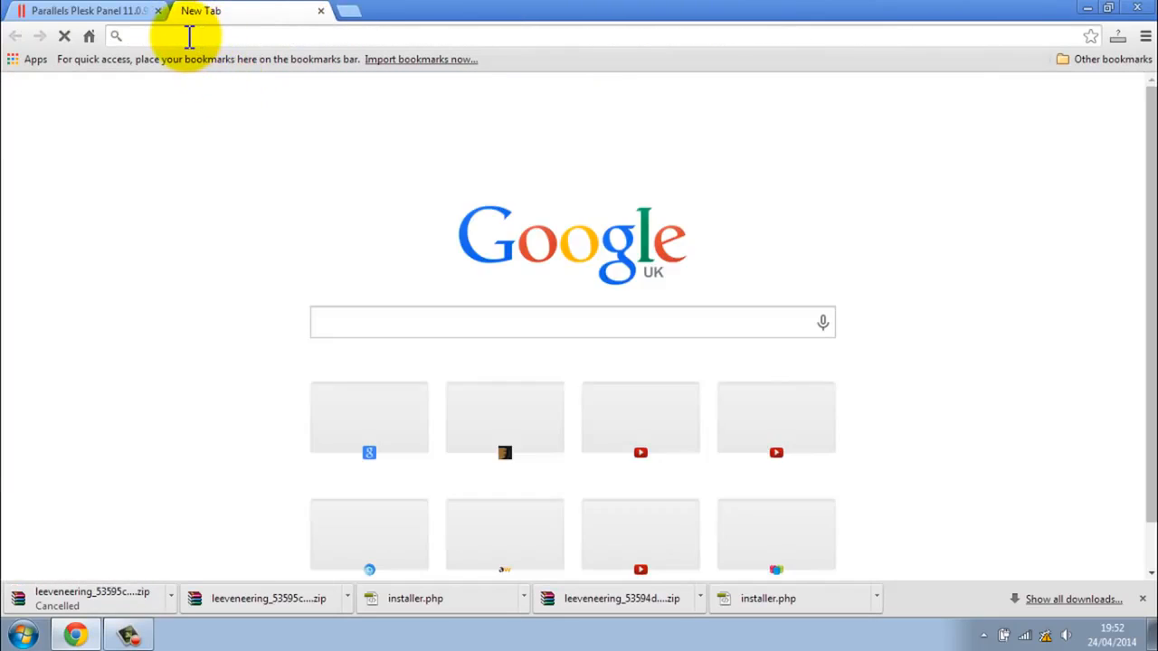
pyautogui.write('kit')
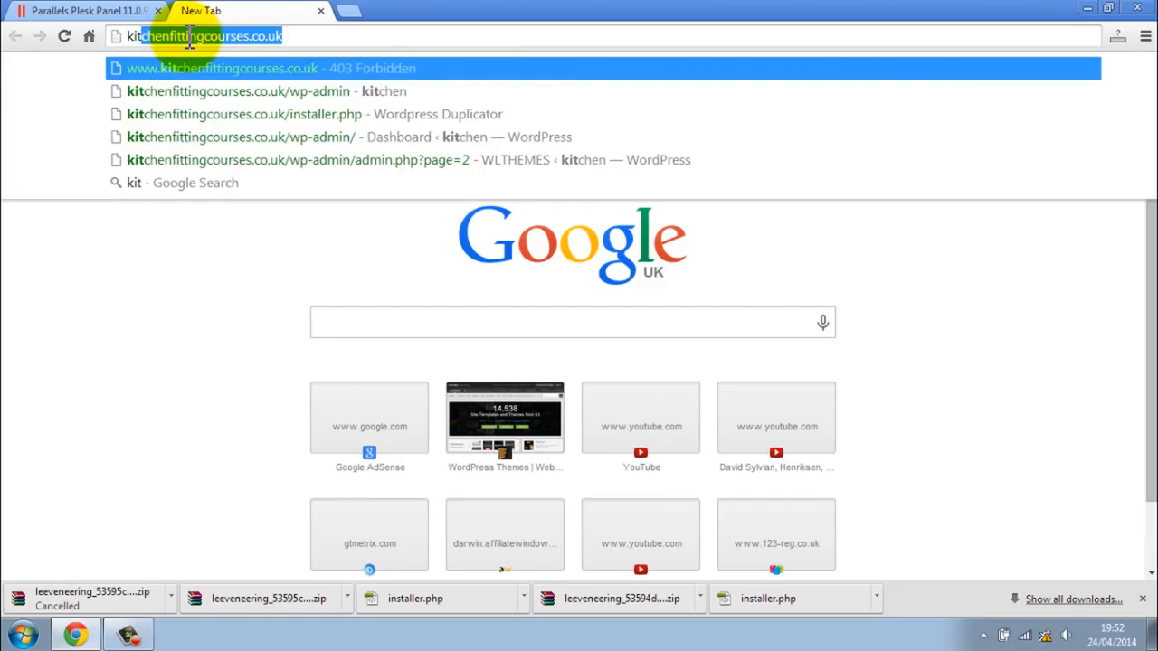
pyautogui.write('chen')
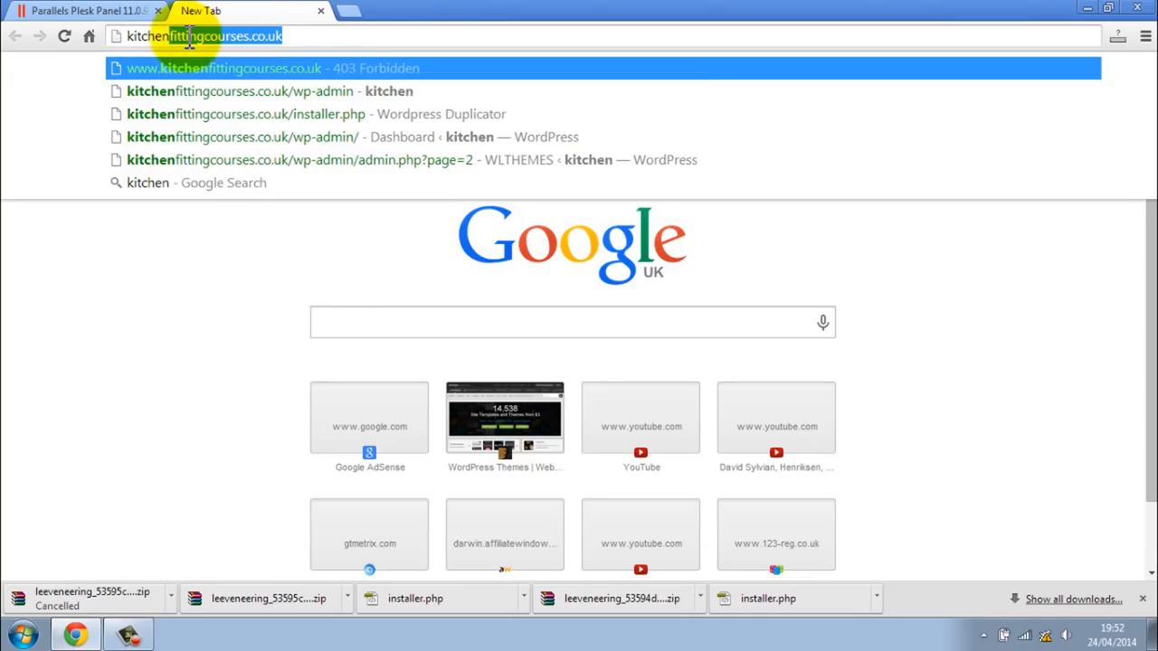
pyautogui.click(258, 95)
# Load the root address kitchenfittingcourses.co.uk to check the site's home page, and close the tab.
pyautogui.click(358, 36)
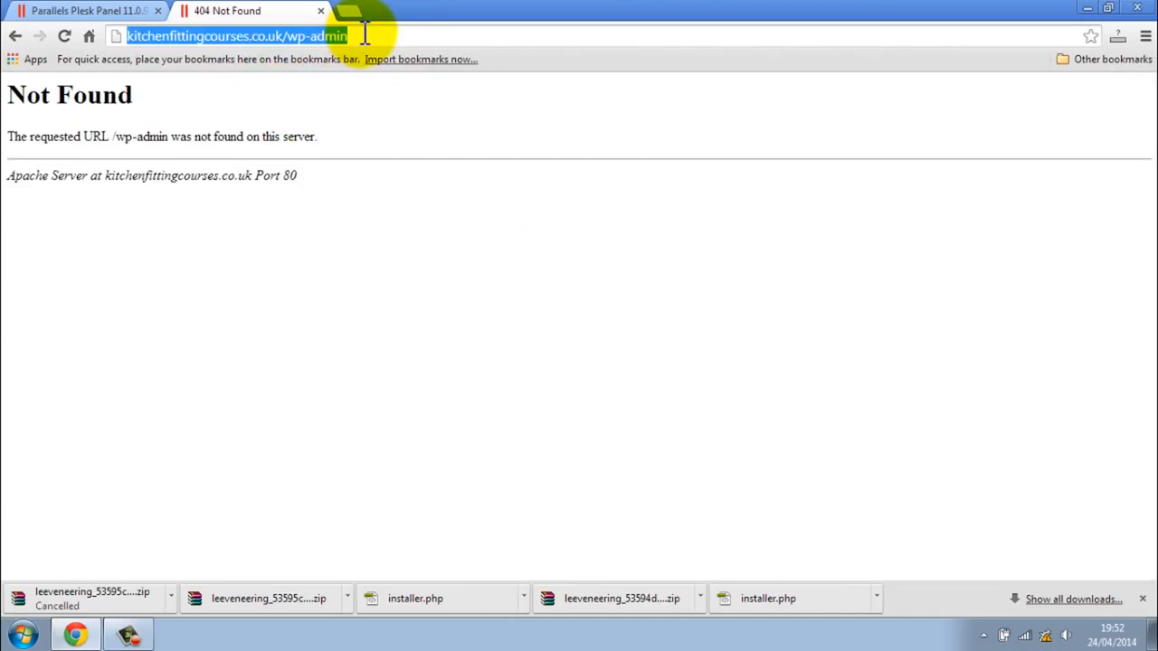
pyautogui.doubleClick(370, 36)
pyautogui.press('BackSpace')
pyautogui.press('BackSpace')
pyautogui.press('BackSpace')
pyautogui.press('BackSpace')
pyautogui.press('BackSpace')
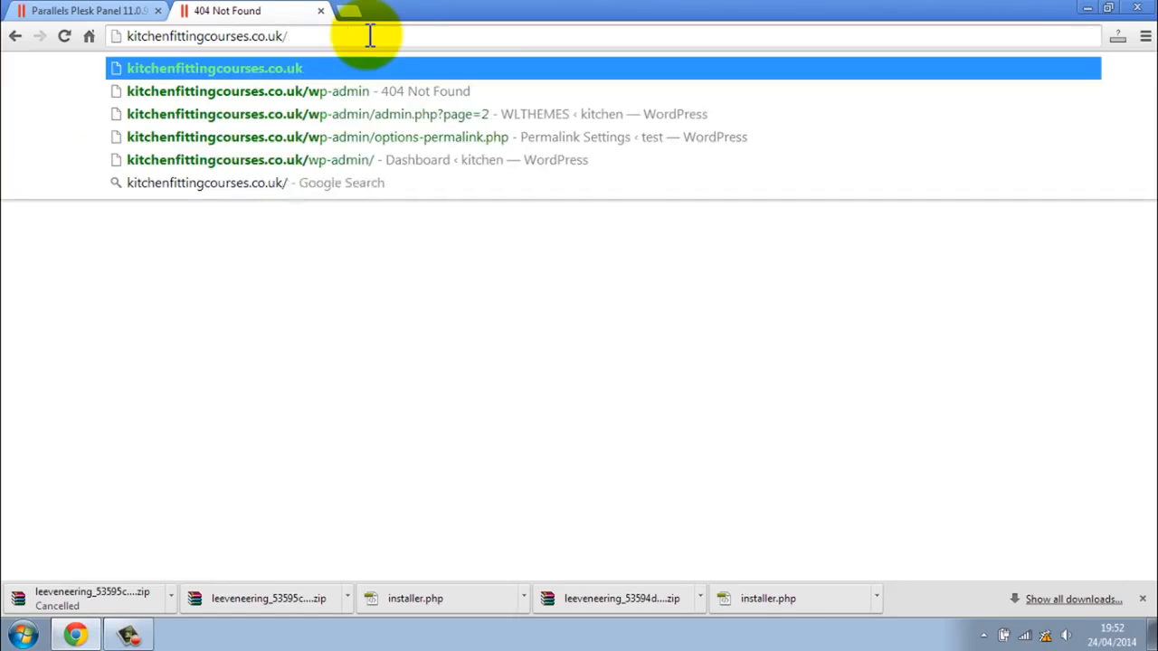
pyautogui.press('Return')
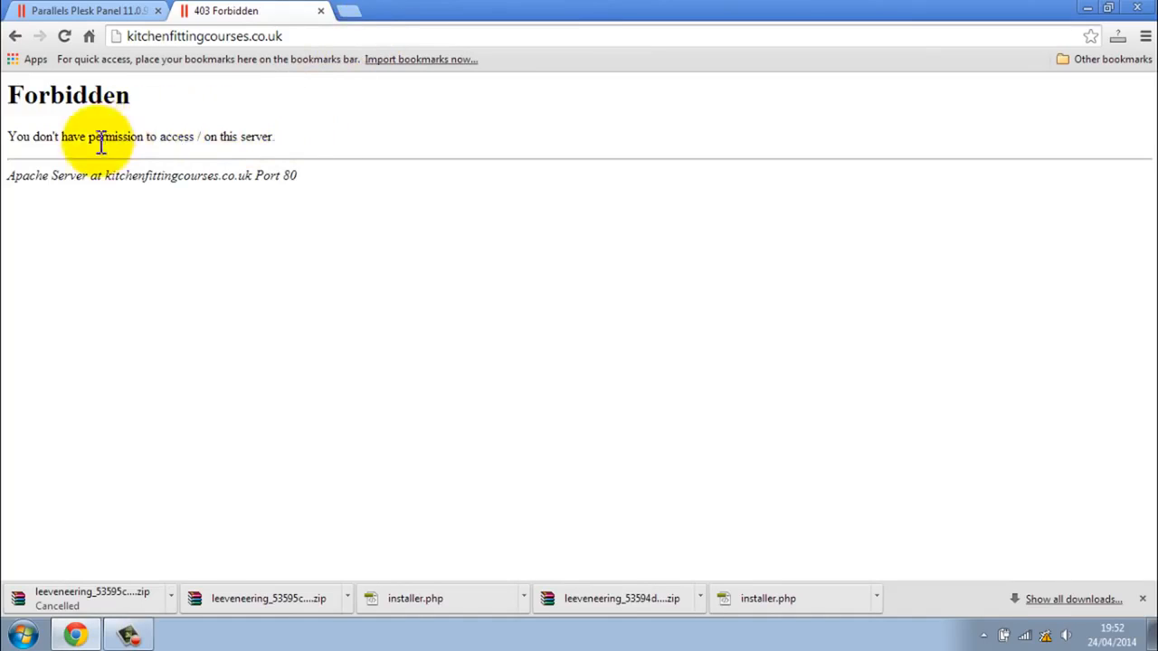
pyautogui.click(322, 12)
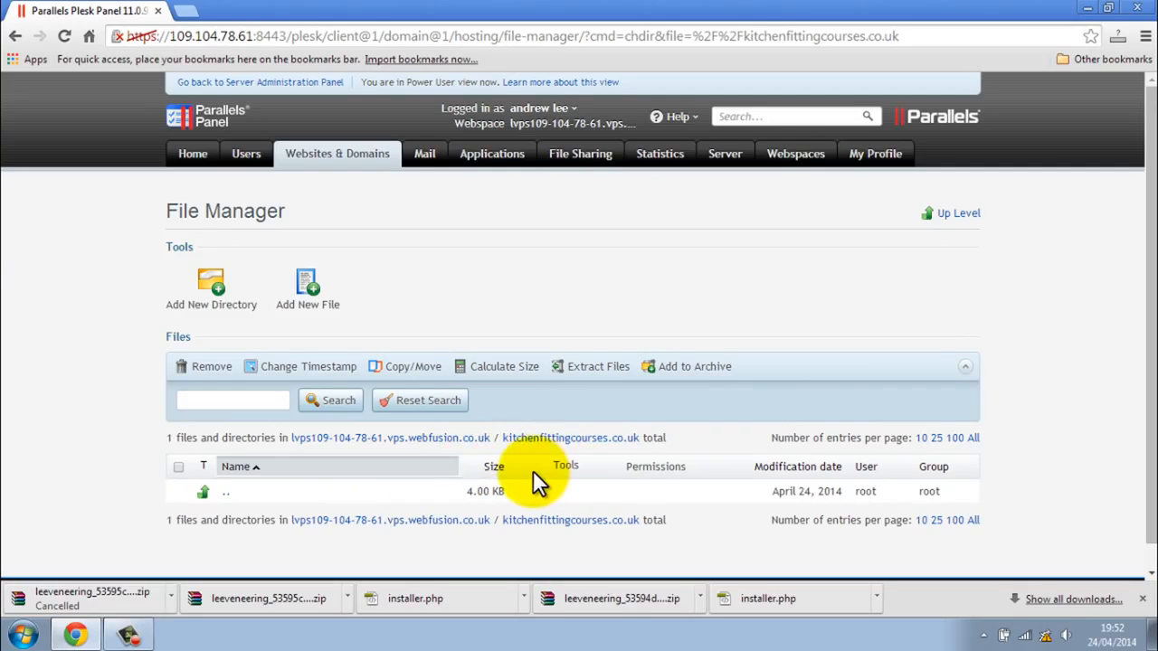
# Upload installer.php from the LEE VENEERING folder into the kitchenfittingcourses.co.uk directory, leaving line breaks at "do not modify".
pyautogui.click(311, 289)
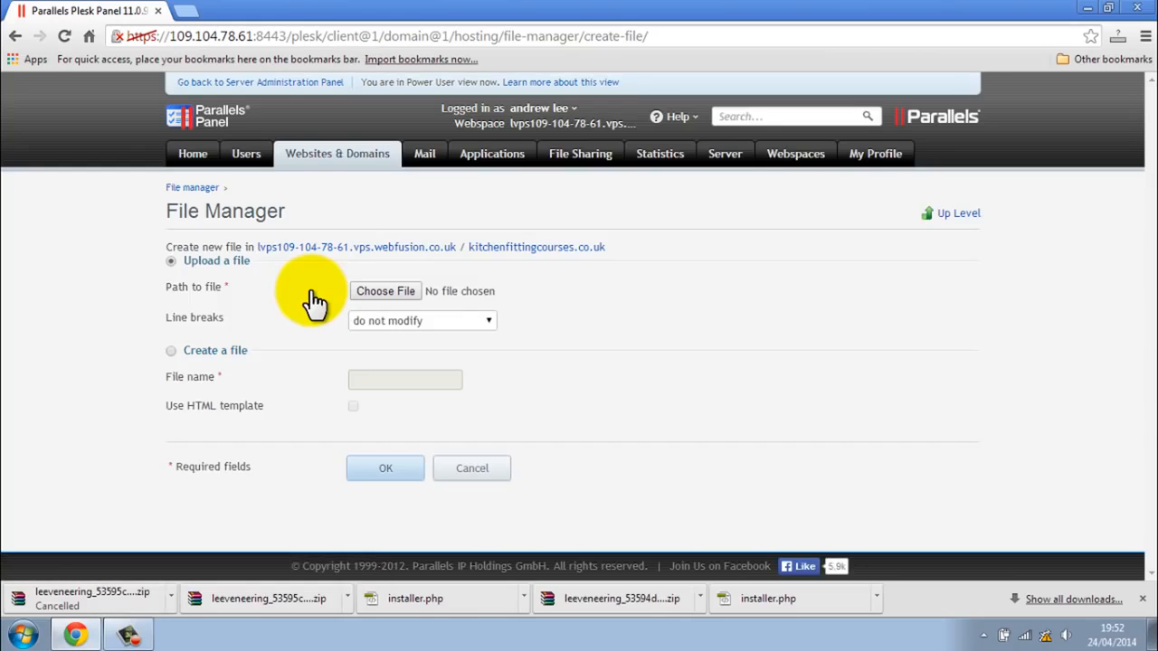
pyautogui.click(412, 292)
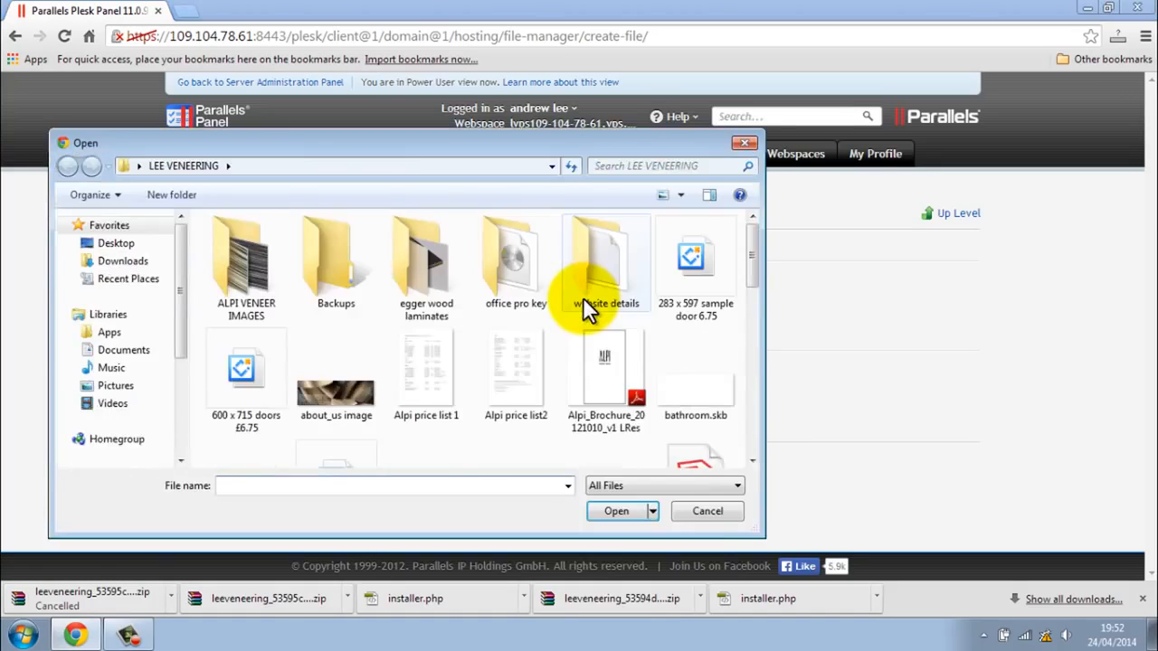
pyautogui.moveTo(752, 256); pyautogui.dragTo(752, 338)
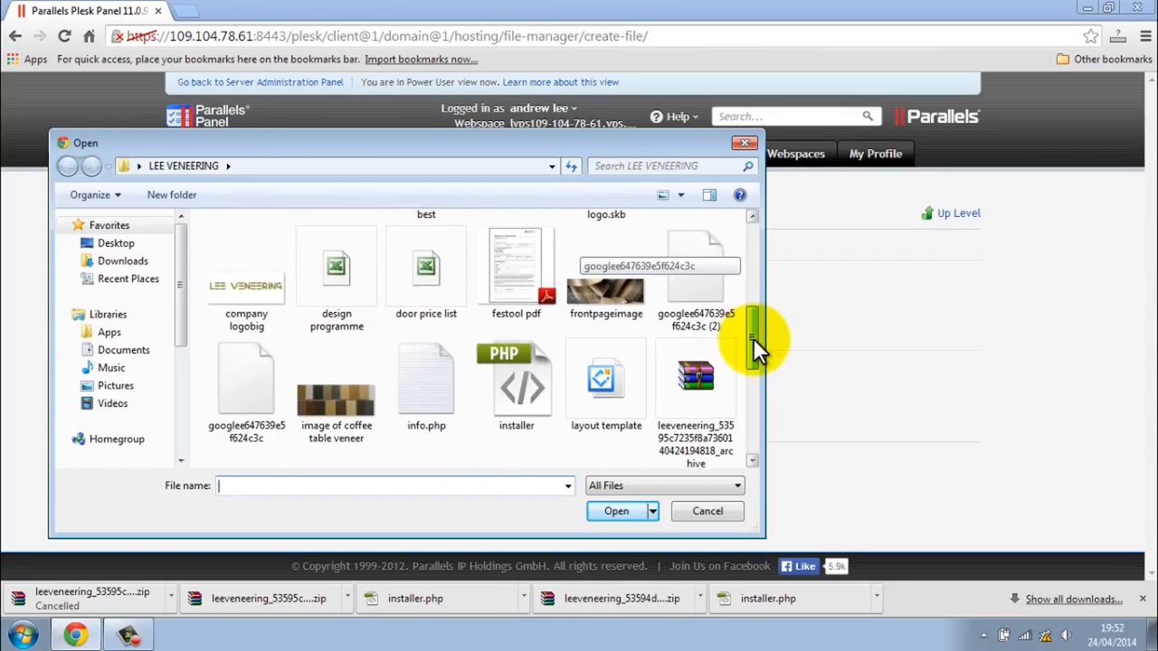
pyautogui.moveTo(752, 337); pyautogui.dragTo(752, 348)
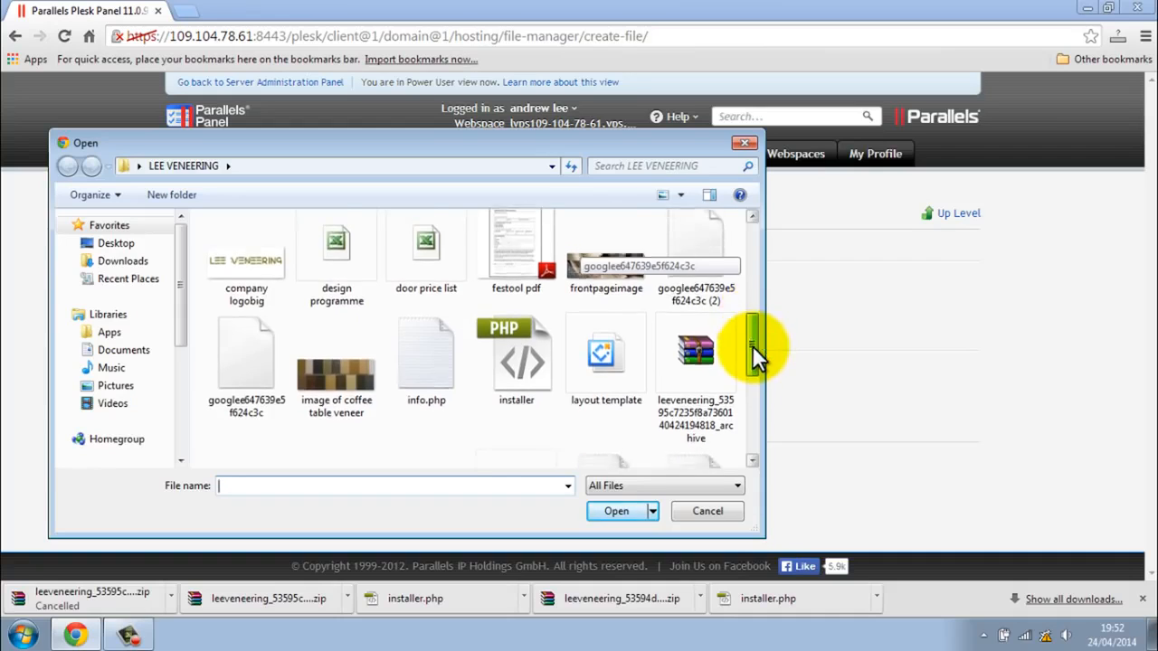
pyautogui.click(490, 341)
pyautogui.click(615, 511)
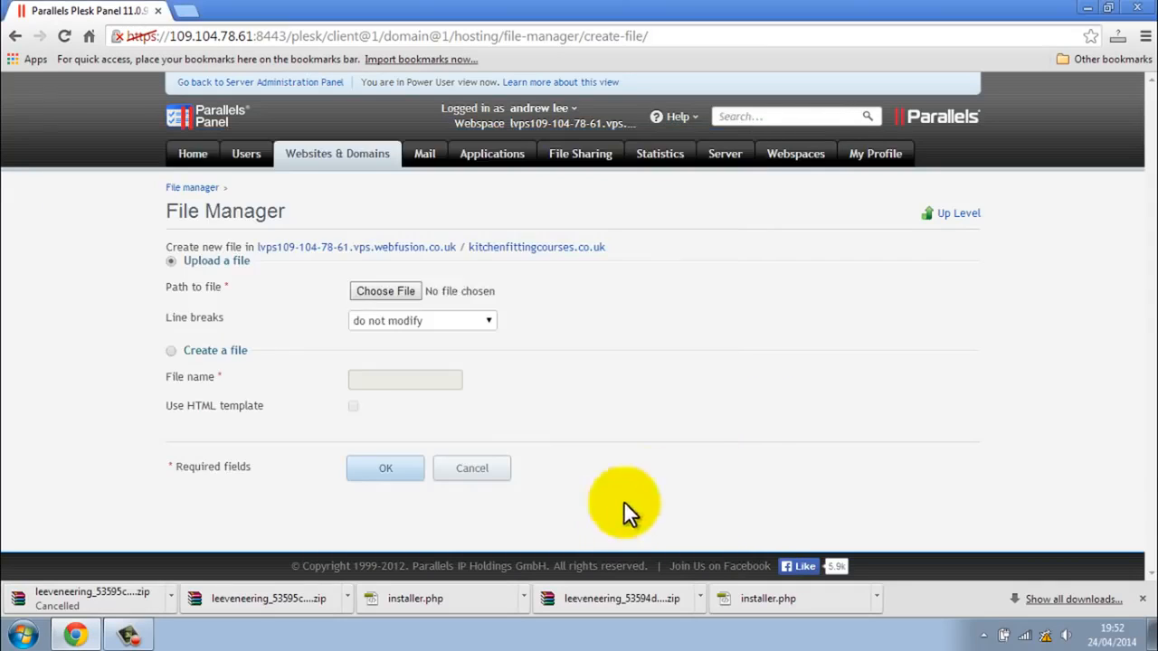
pyautogui.click(394, 470)
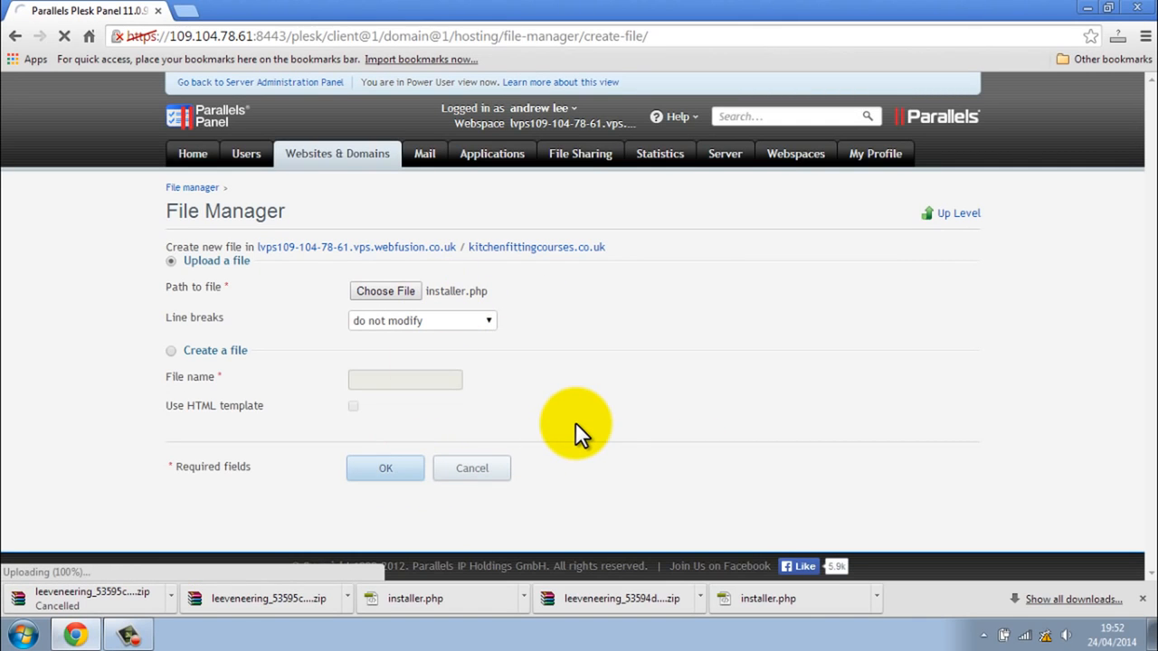
pyautogui.scroll(-2, 575, 423)
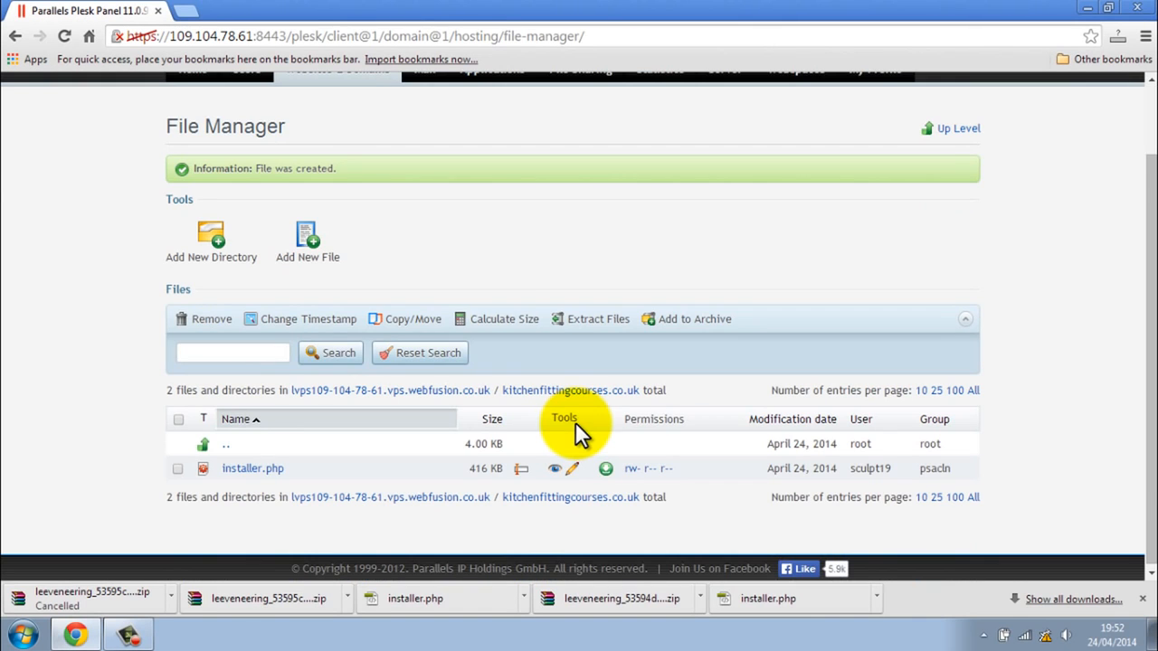
pyautogui.click(311, 240)
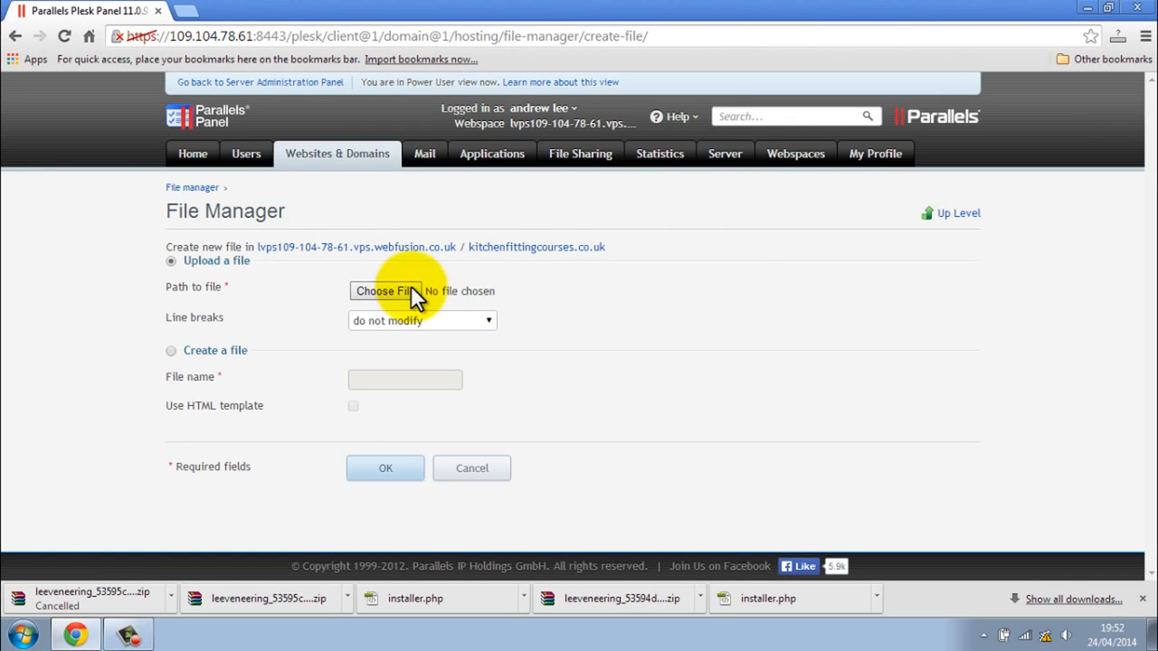
pyautogui.click(413, 289)
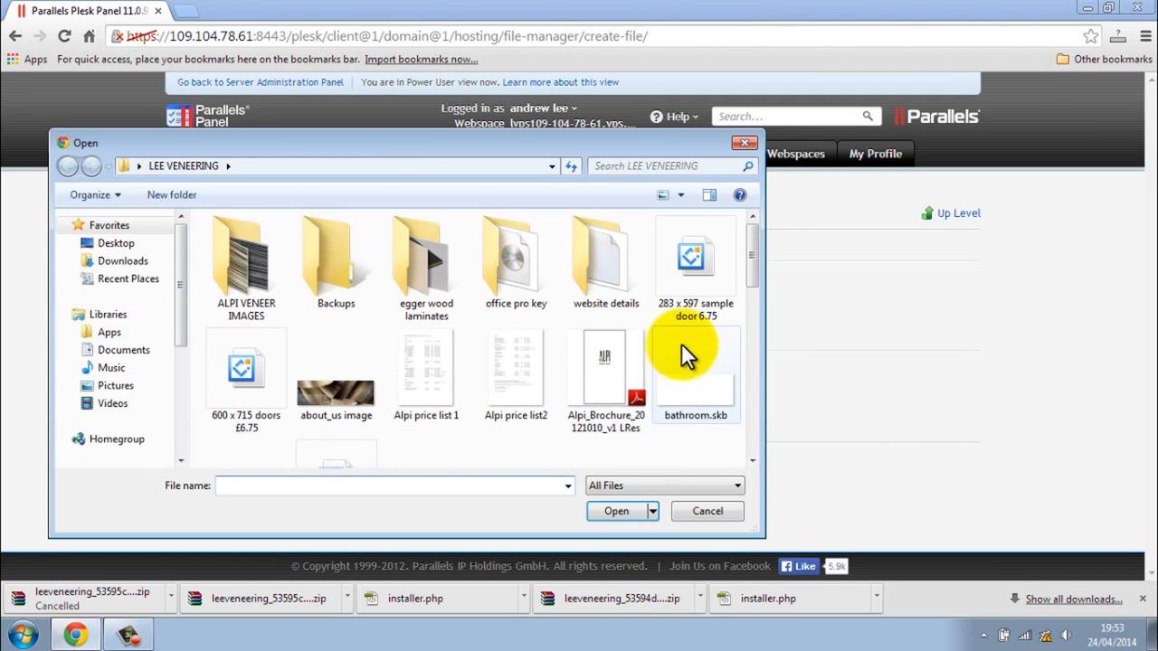
pyautogui.moveTo(751, 268); pyautogui.dragTo(747, 367)
pyautogui.click(701, 308)
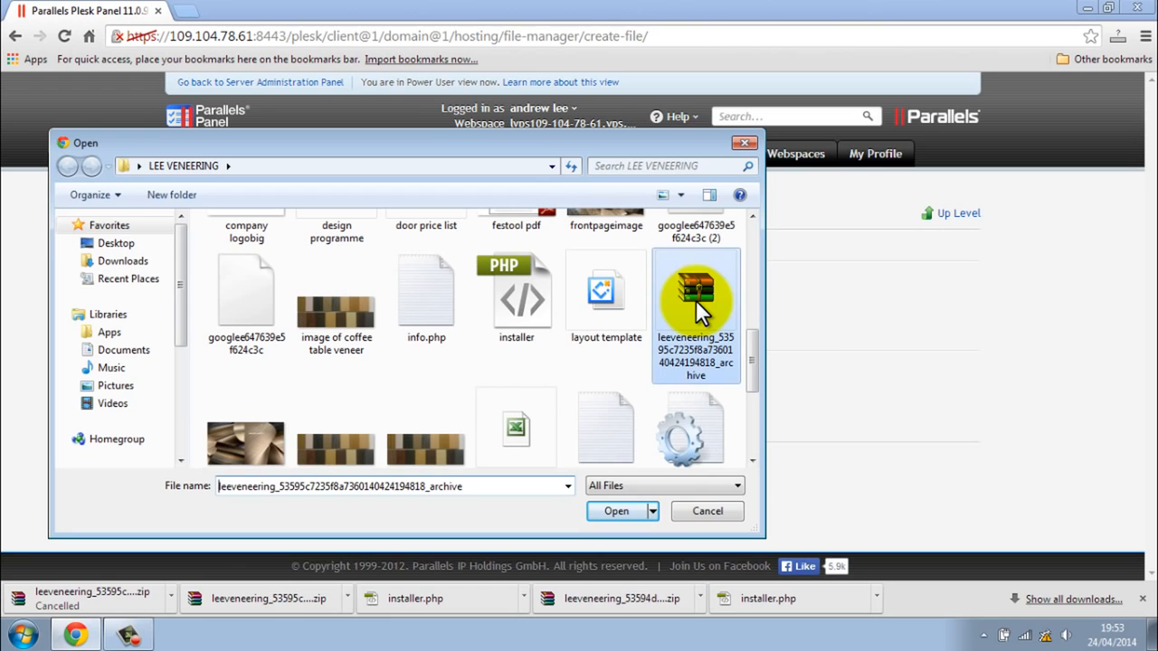
pyautogui.click(633, 510)
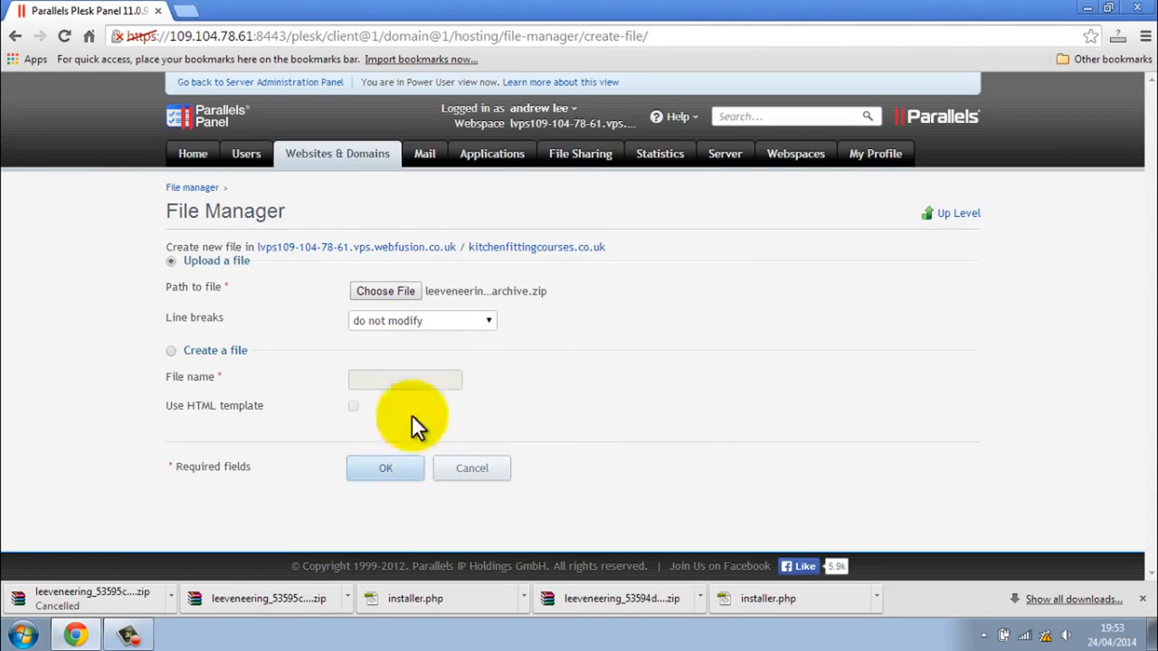
pyautogui.click(401, 470)
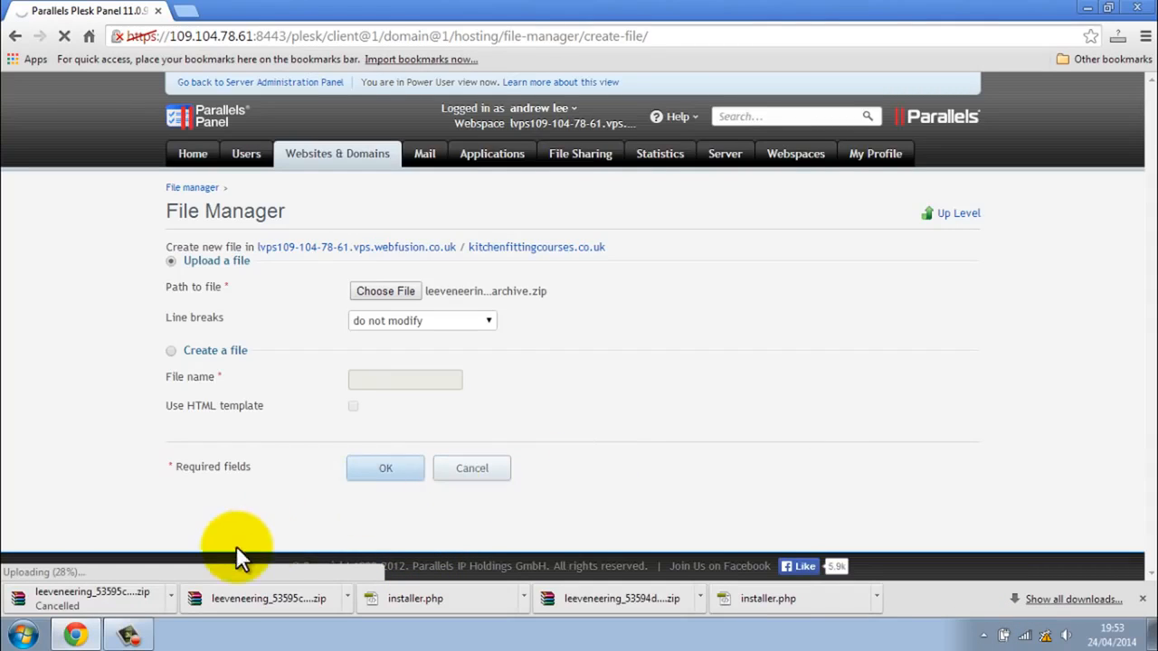
pyautogui.moveTo(130, 635)
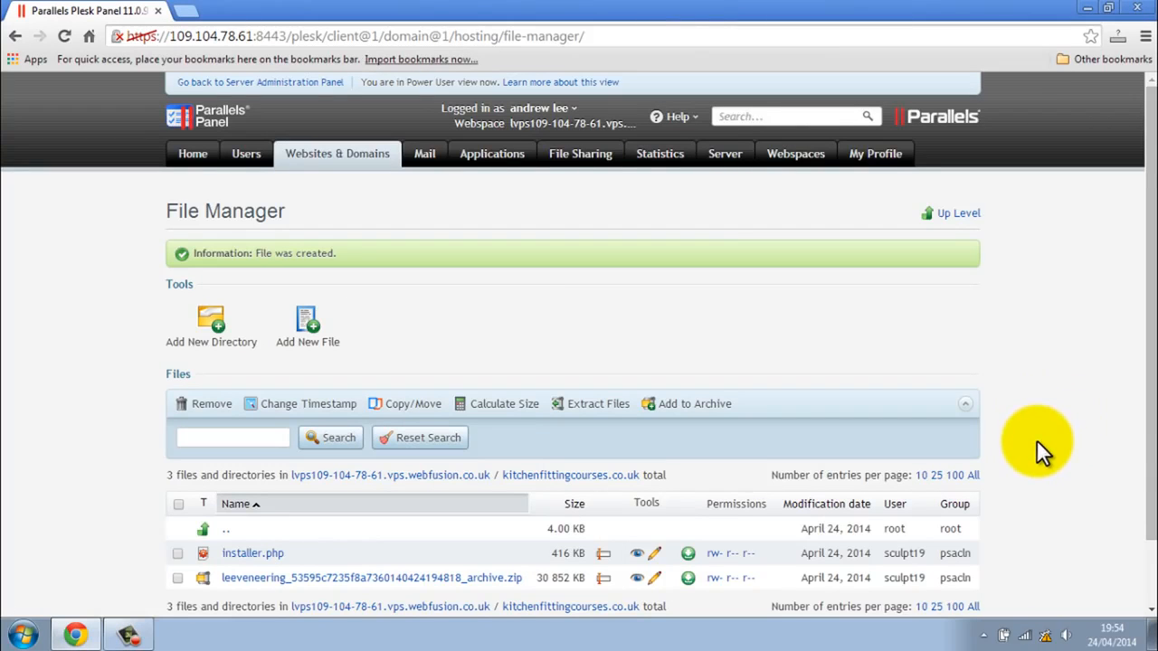
pyautogui.scroll(-1, 1036, 440)
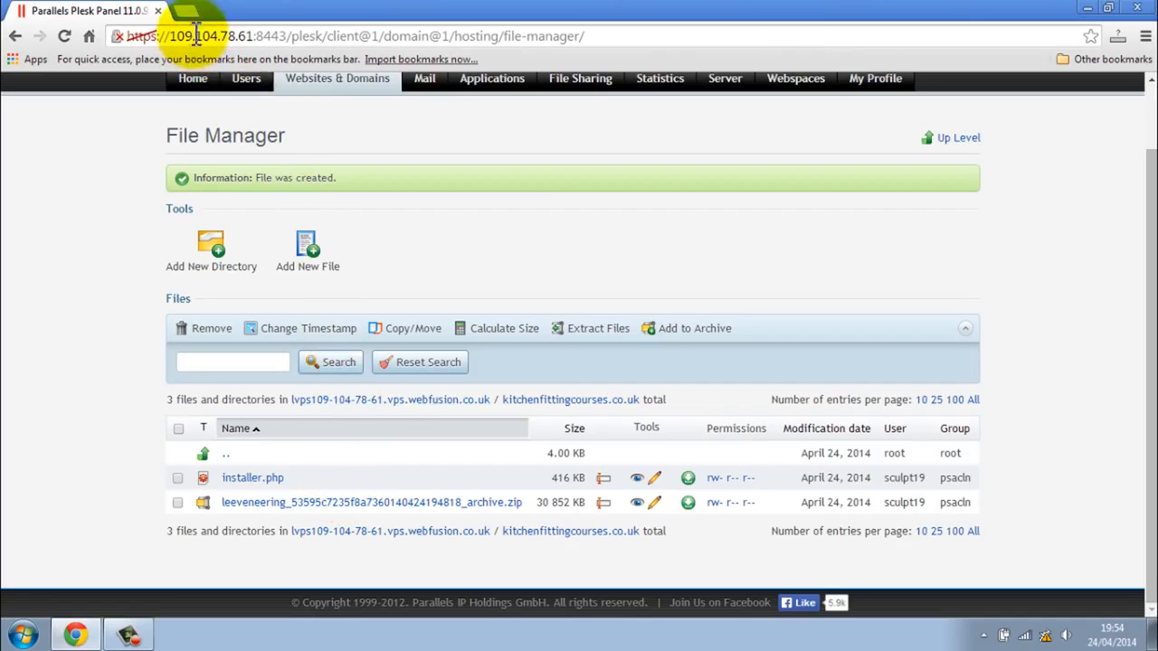
# Load the Duplicator installer at kitchenfittingcourses.co.uk/installer.php in a new browser tab.
pyautogui.click(187, 11)
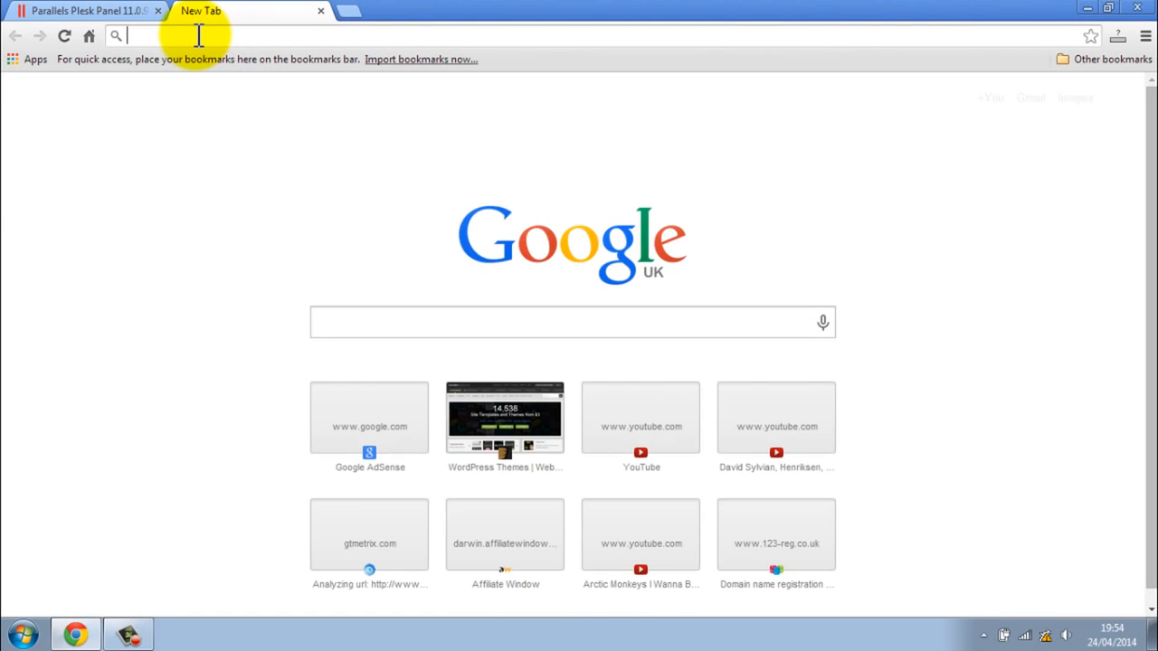
pyautogui.write('kitch')
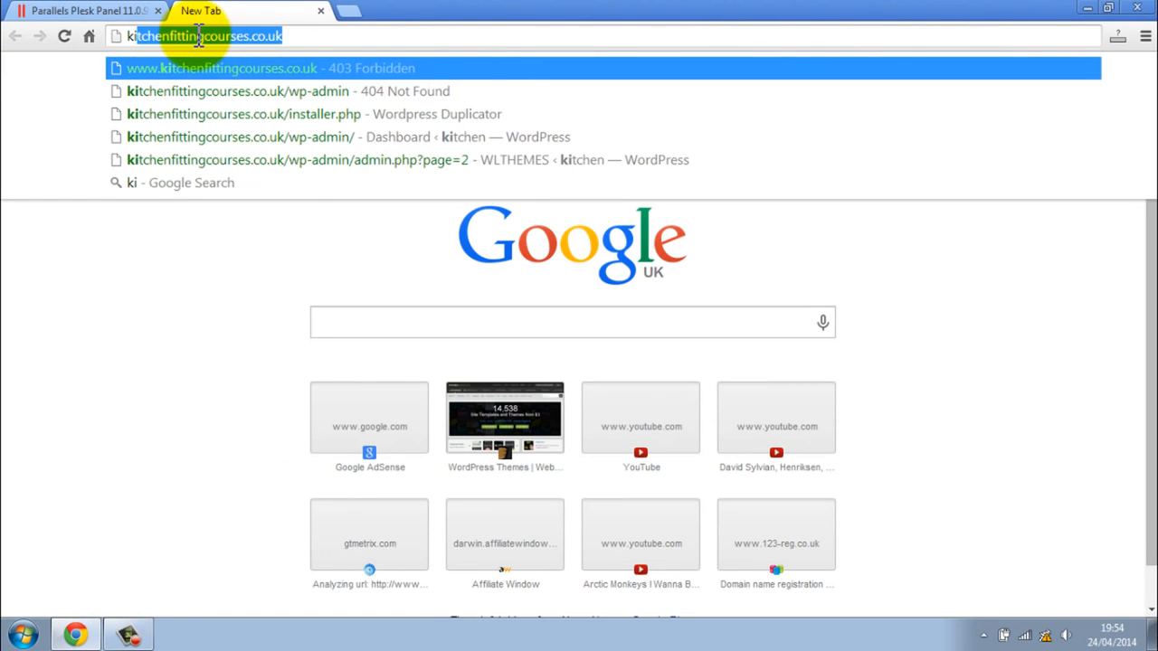
pyautogui.write('enf')
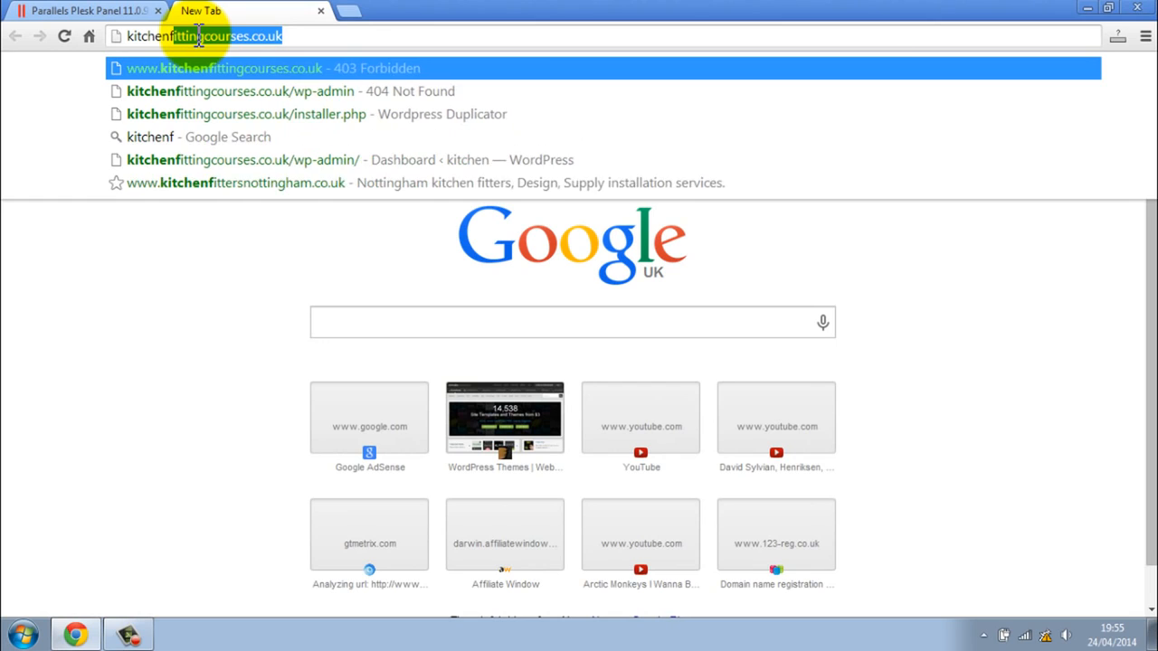
pyautogui.write('iiting')
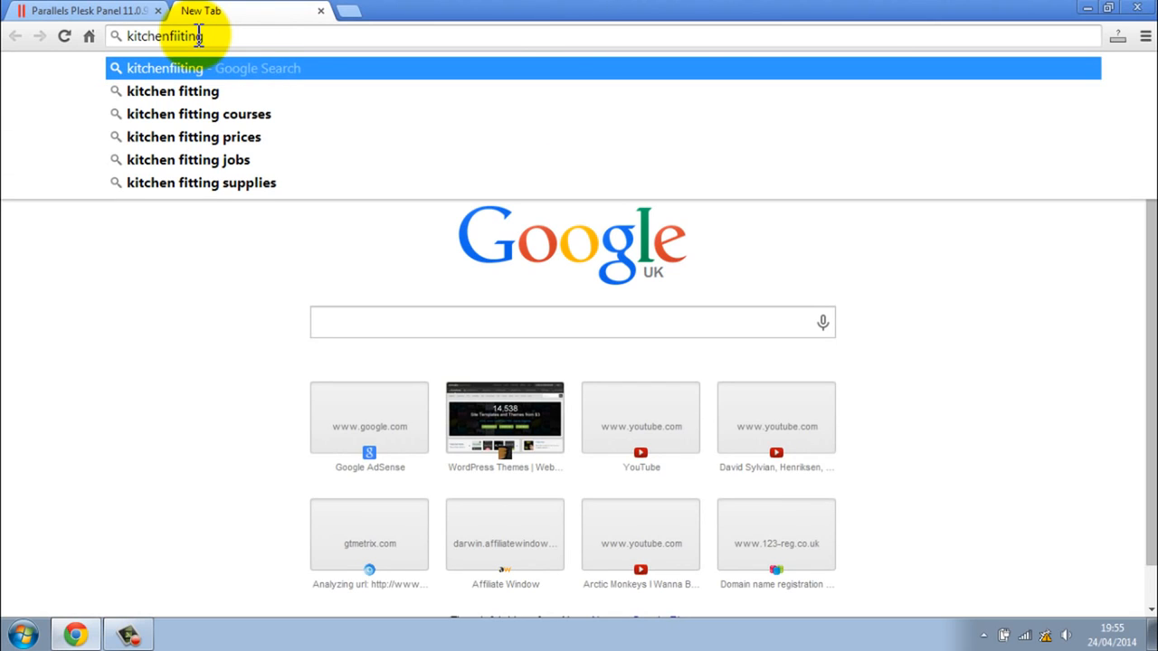
pyautogui.press('BackSpace')
pyautogui.press('BackSpace')
pyautogui.press('BackSpace')
pyautogui.press('BackSpace')
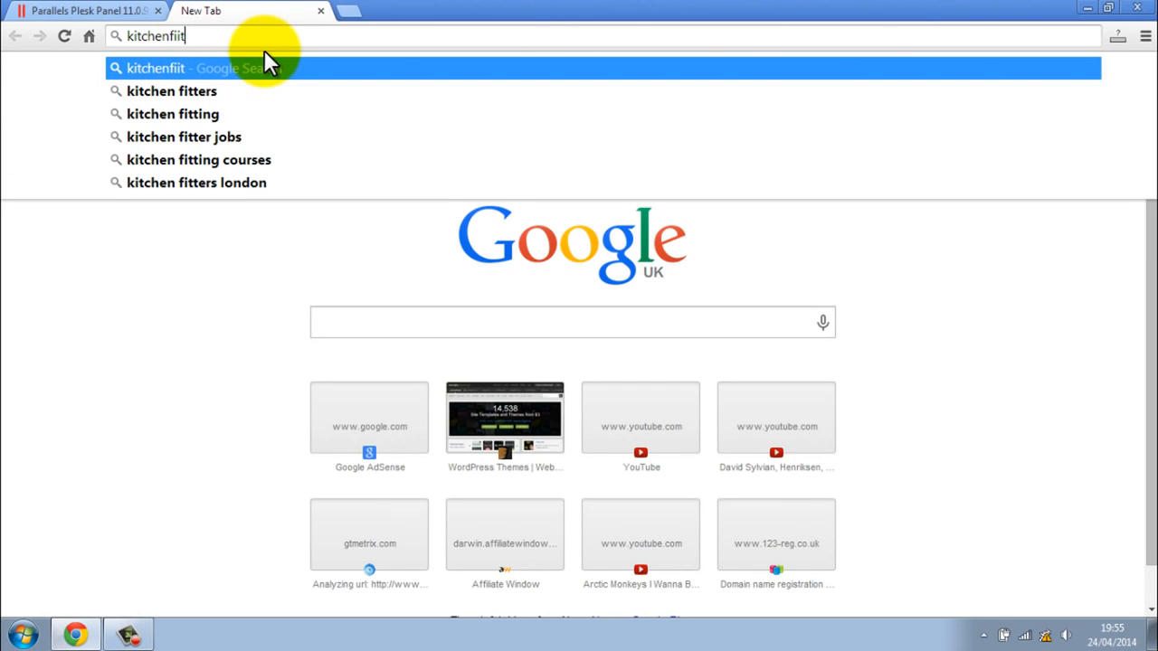
pyautogui.press('BackSpace')
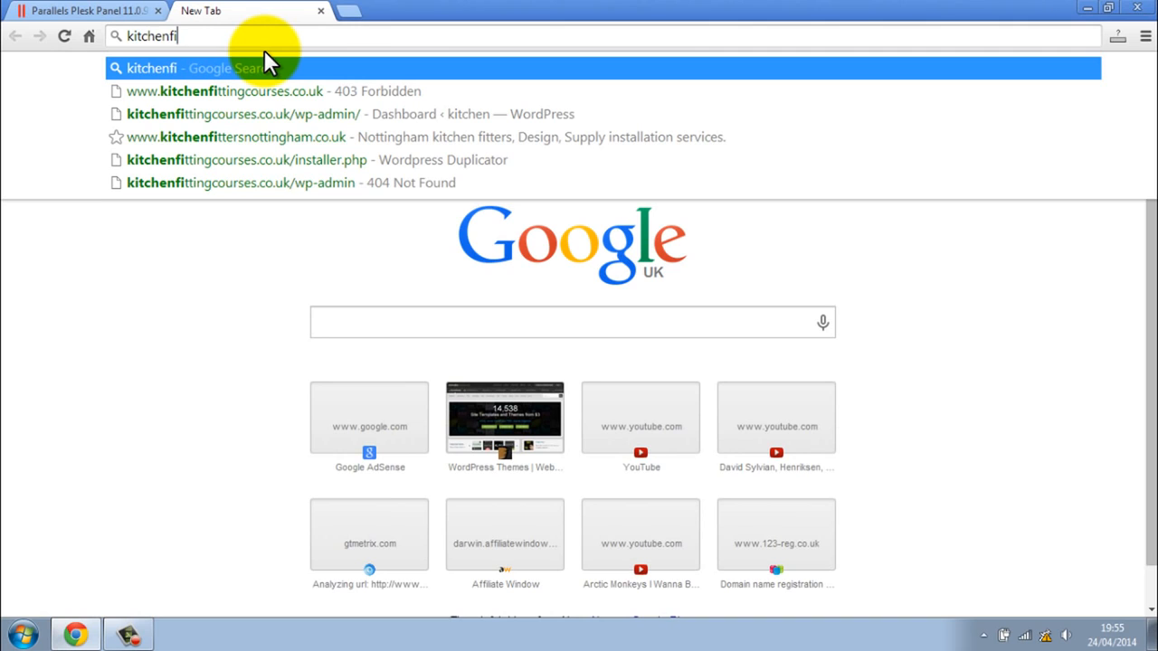
pyautogui.click(260, 159)
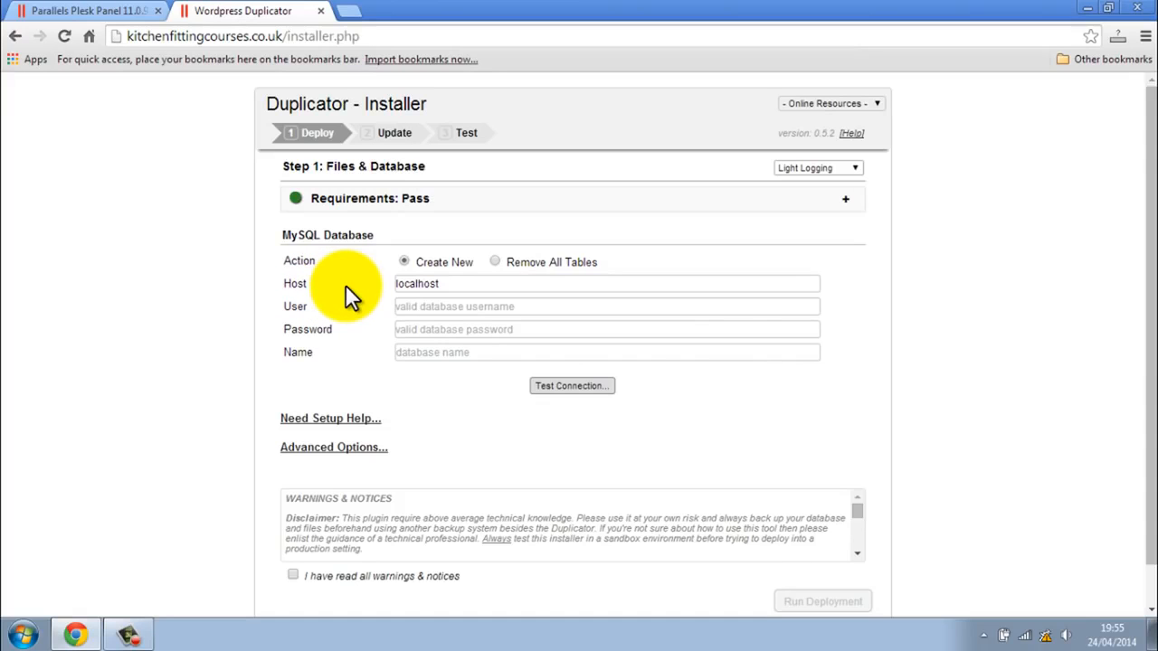
# Set the MySQL database host to localhost:3306 in the Duplicator installer, leaving the action at Create New.
pyautogui.click(452, 284)
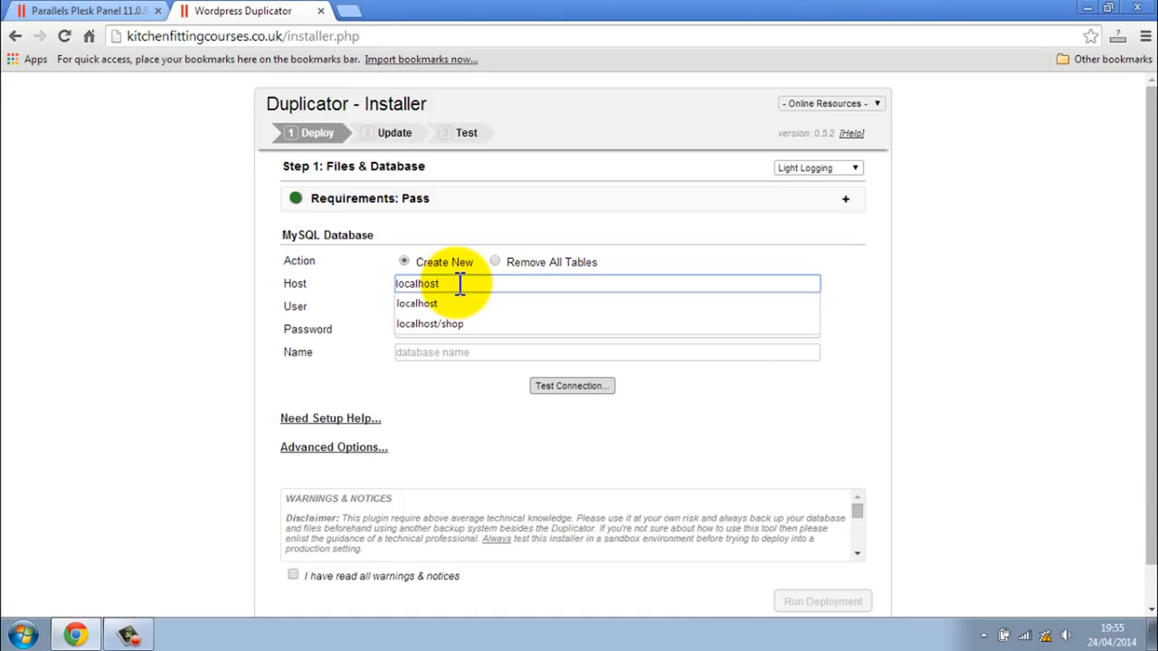
pyautogui.write(':')
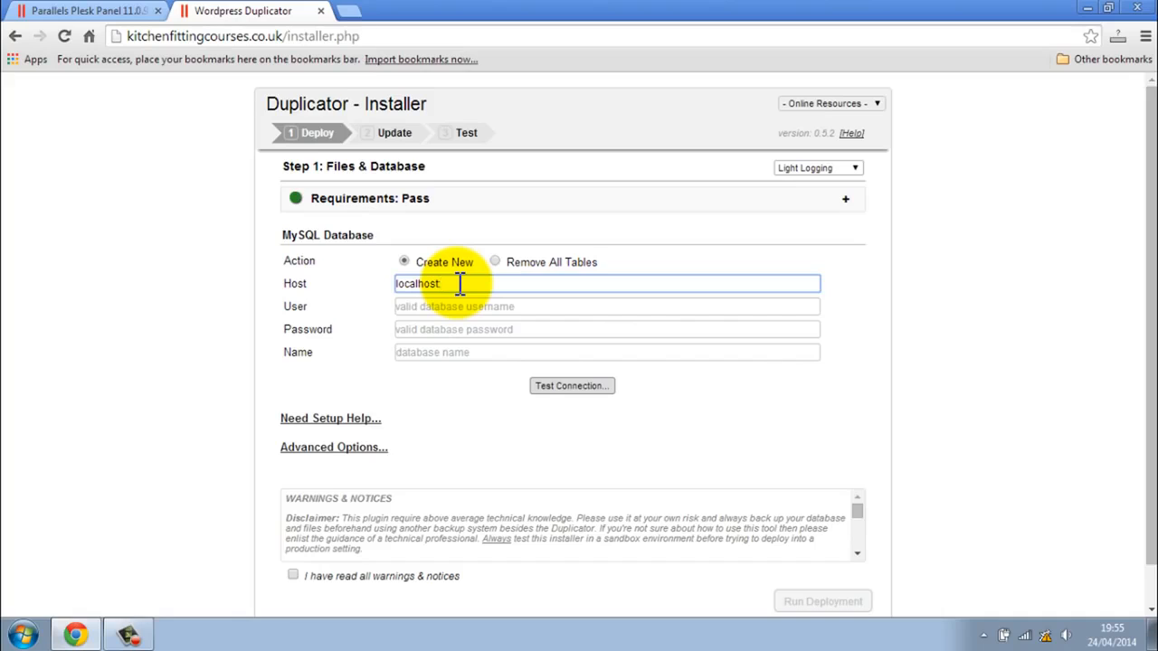
pyautogui.write('3306')
pyautogui.click(931, 285)
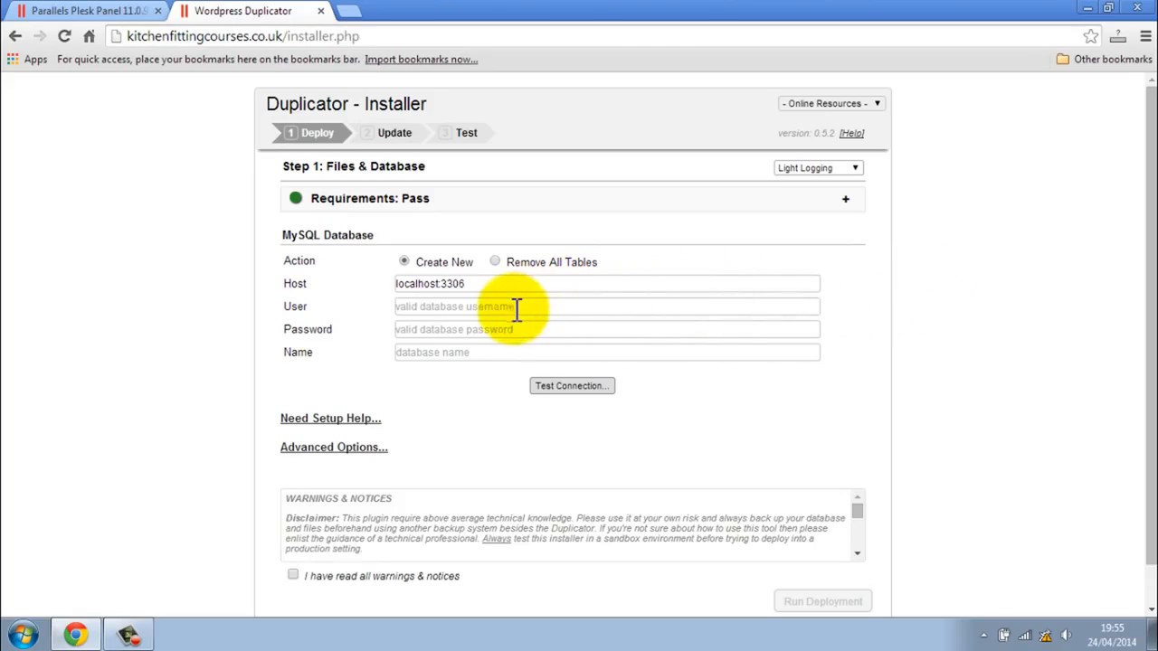
pyautogui.click(484, 308)
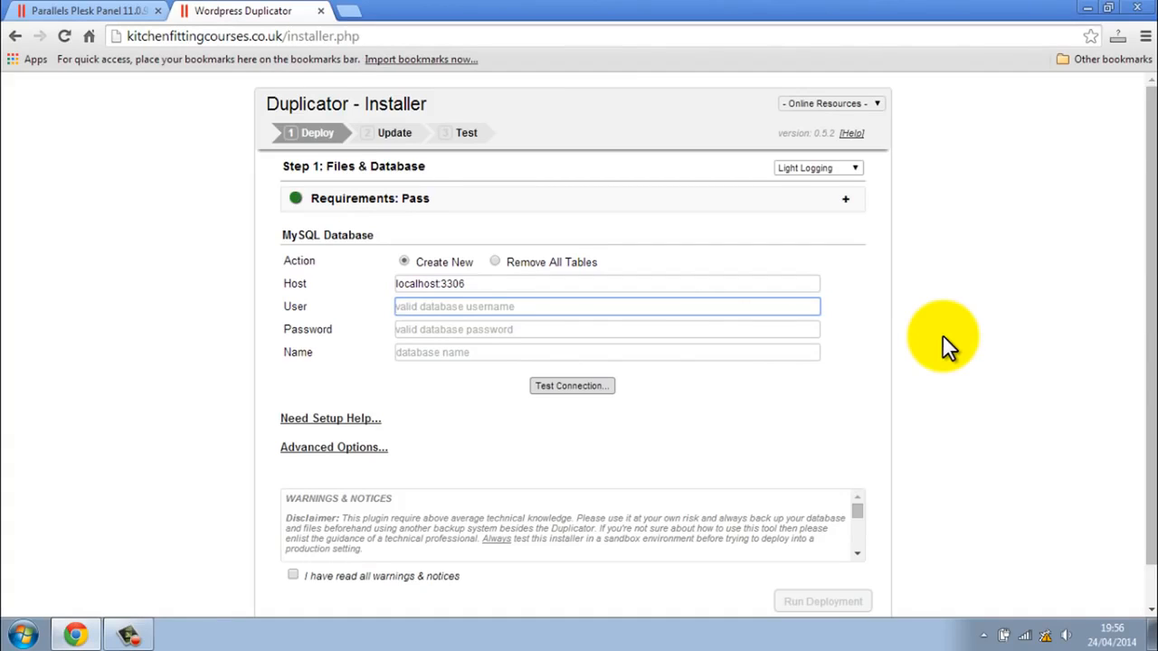
# Return to the Plesk panel, closing the Duplicator installer tab, and open the list of databases.
pyautogui.click(129, 18)
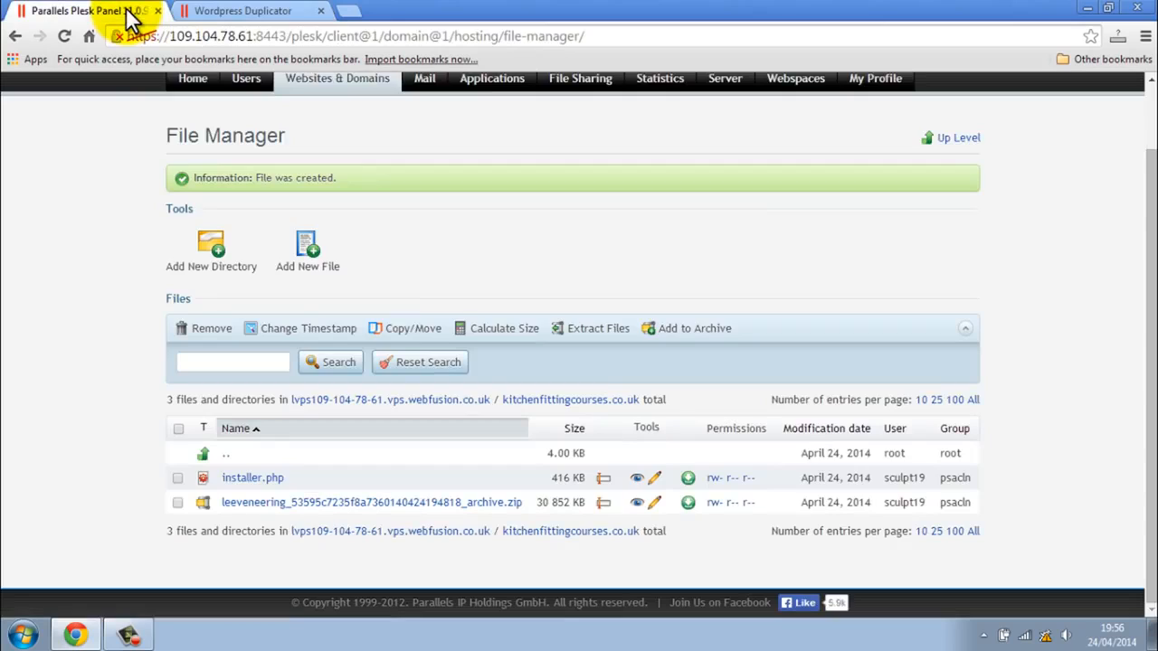
pyautogui.scroll(1, 425, 271)
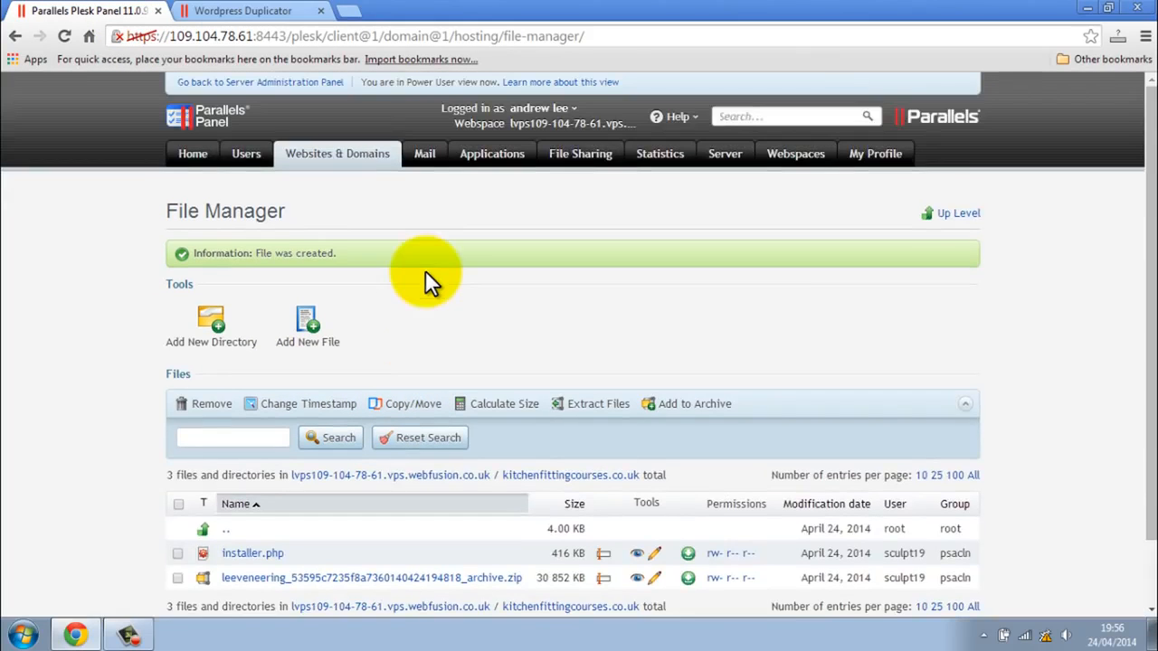
pyautogui.click(371, 159)
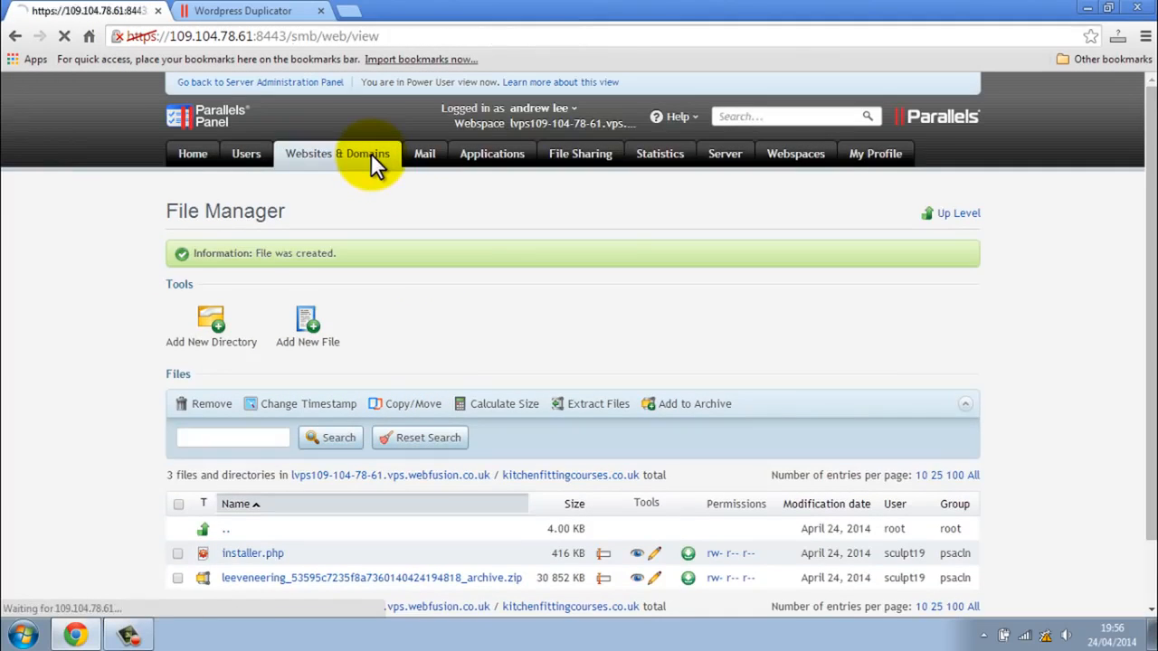
pyautogui.click(298, 12)
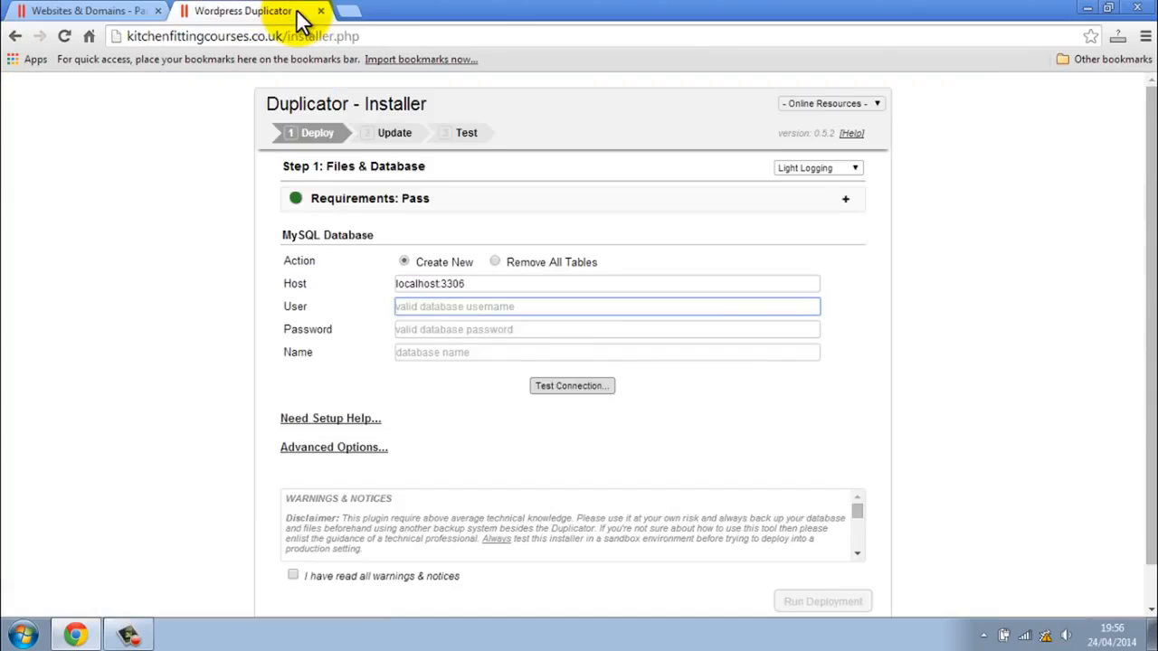
pyautogui.click(321, 11)
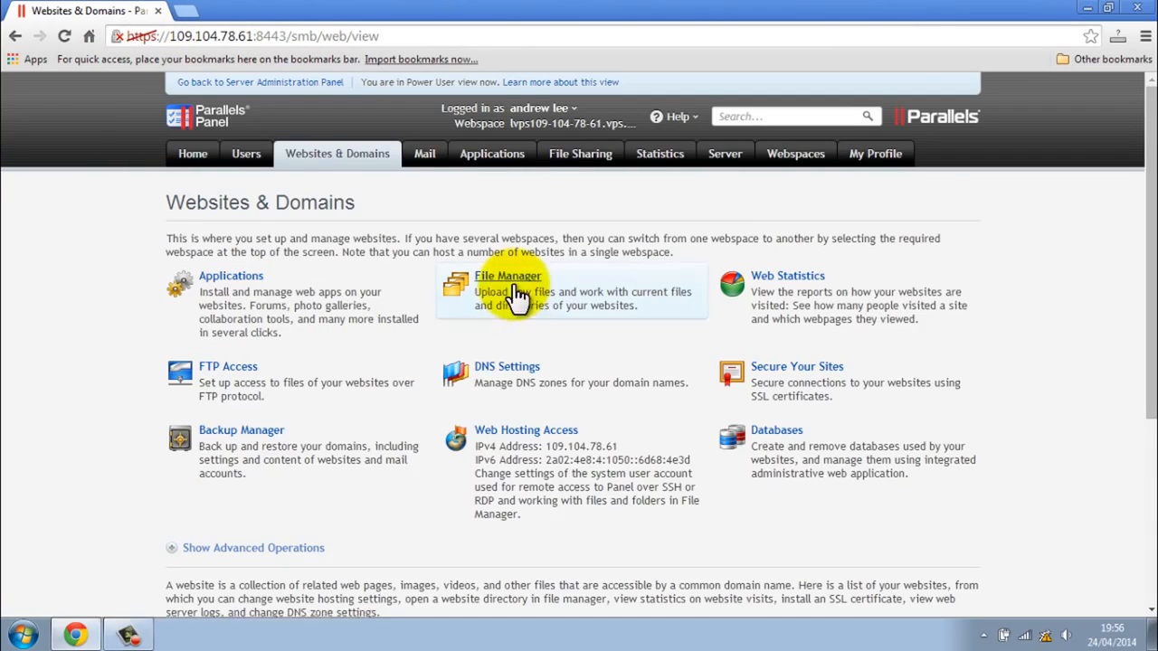
pyautogui.click(779, 432)
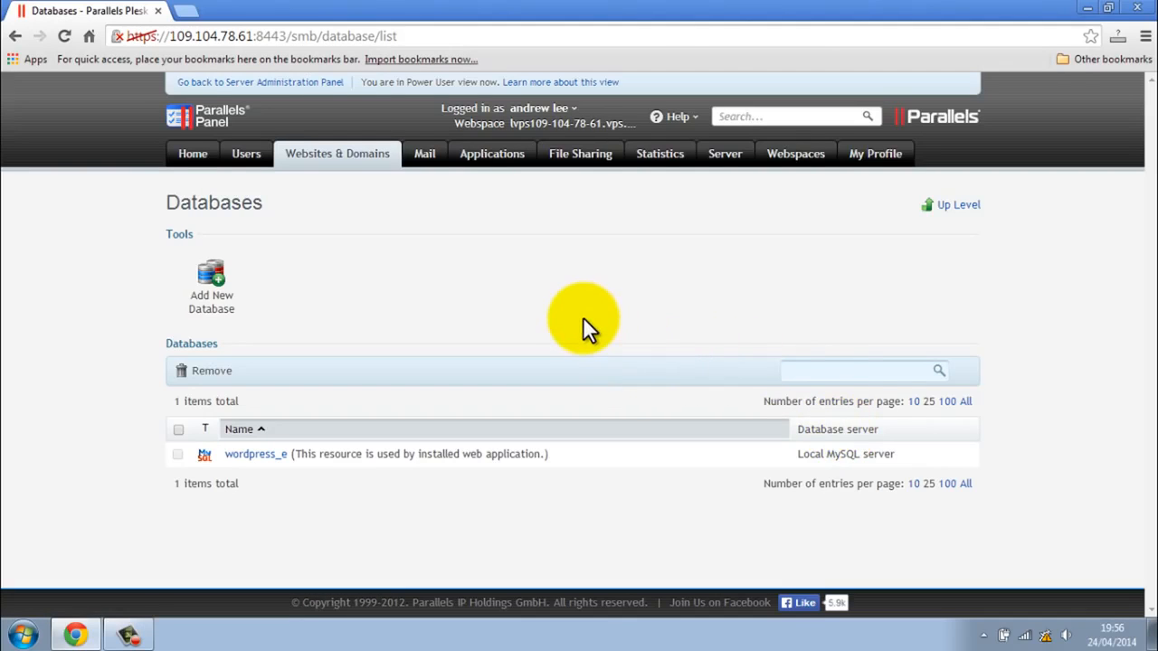
# Create a MySQL database named wordpress_9 on the local MySQL server.
pyautogui.click(231, 310)
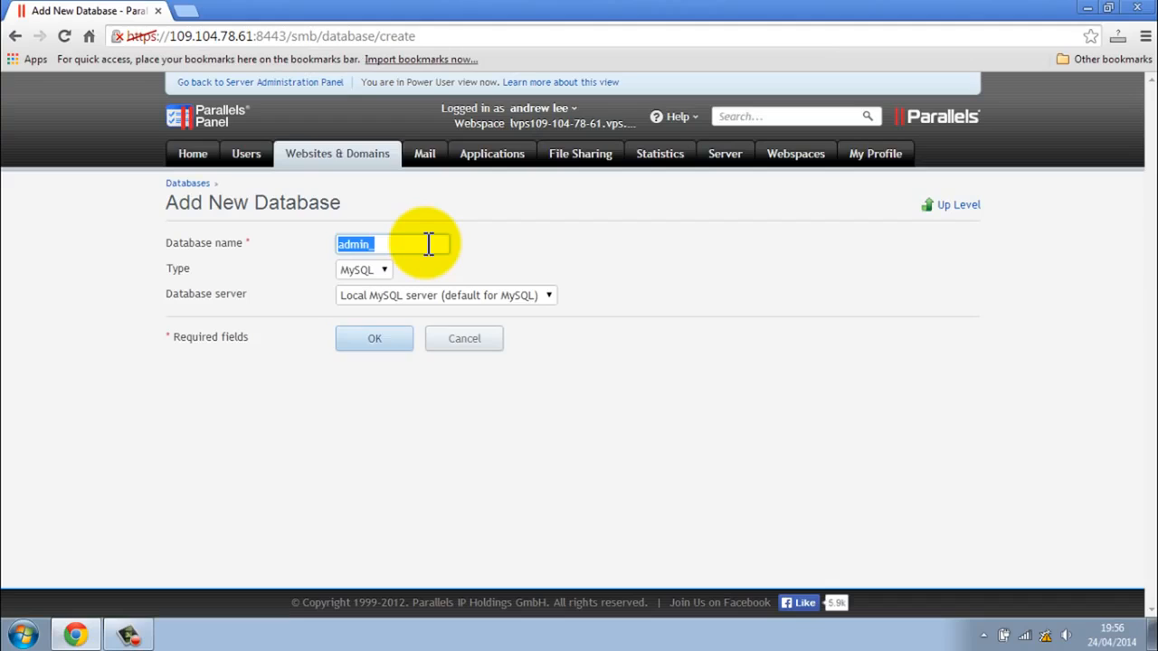
pyautogui.write('wordpr')
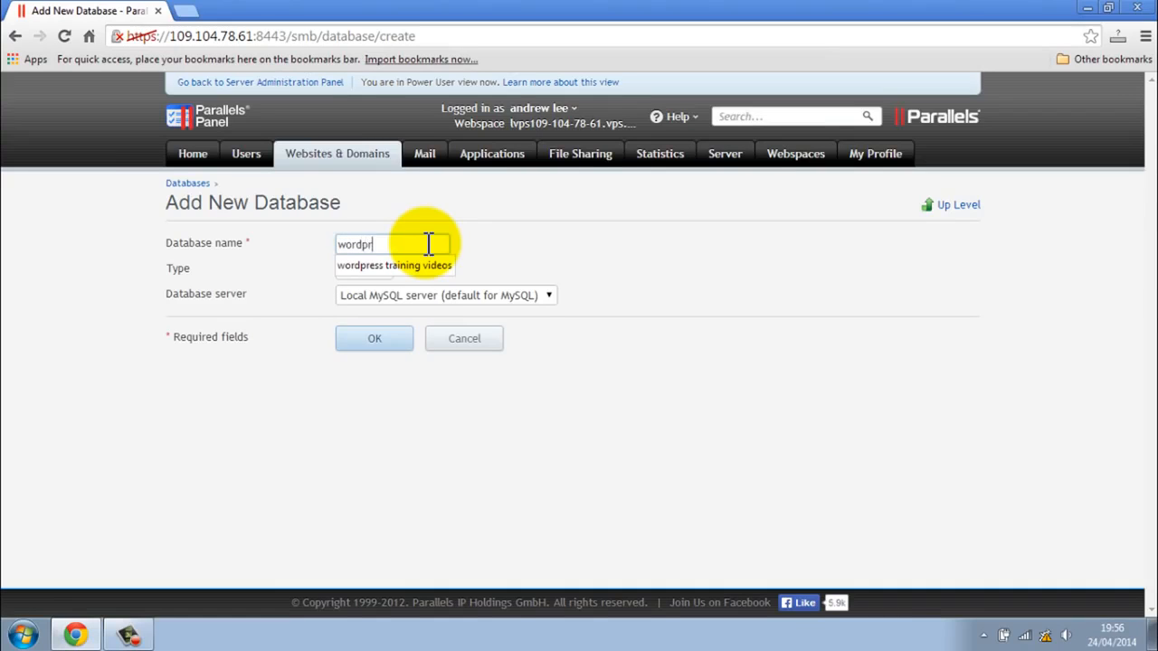
pyautogui.write('ess_')
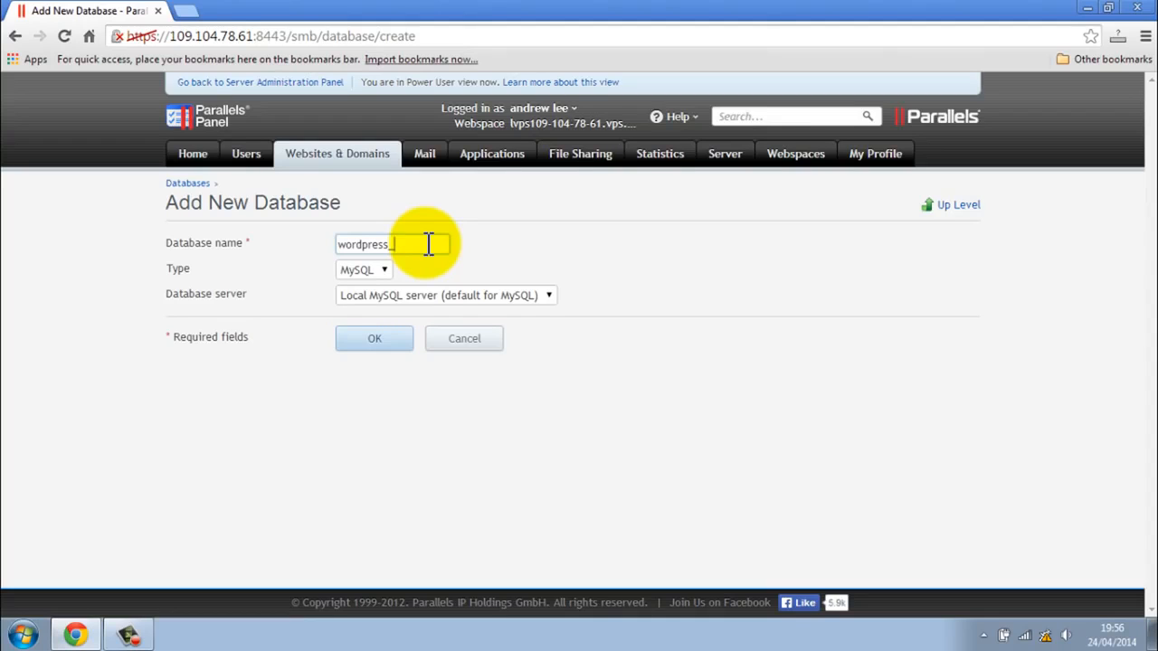
pyautogui.write('9')
pyautogui.click(380, 344)
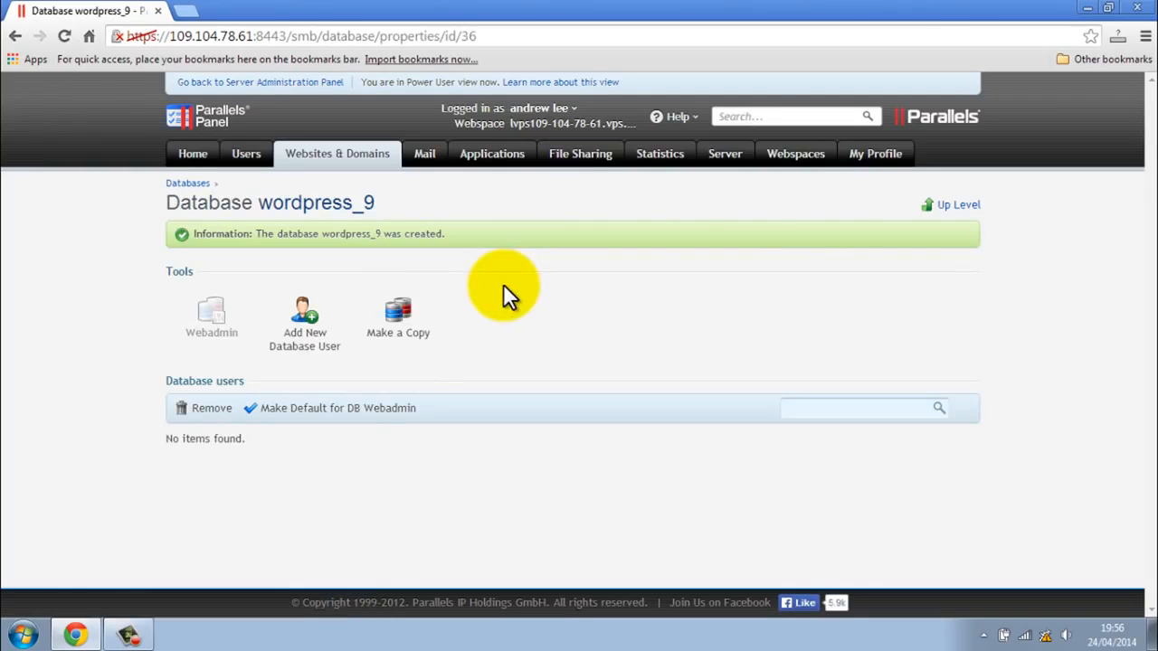
# Add database user wordpress_2 to wordpress_9, entering and confirming the database user's password, and return to the Websites & Domains overview.
pyautogui.click(313, 353)
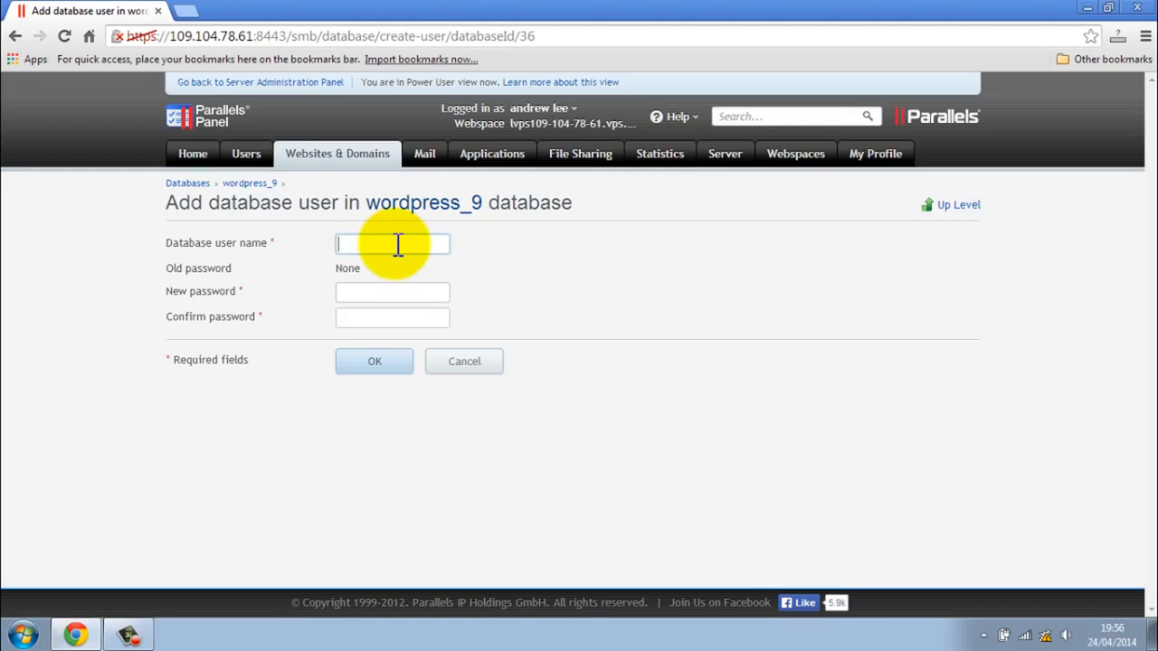
pyautogui.write('wordpress_2')
pyautogui.click(383, 292)
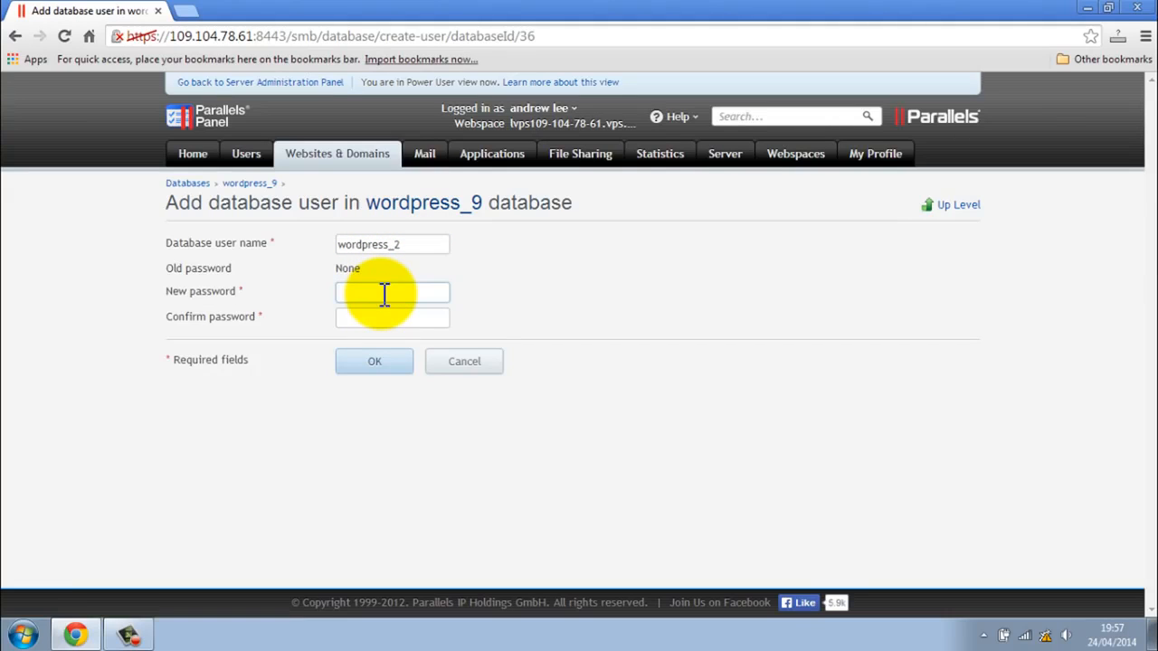
pyautogui.write('•••••••')
pyautogui.click(380, 317)
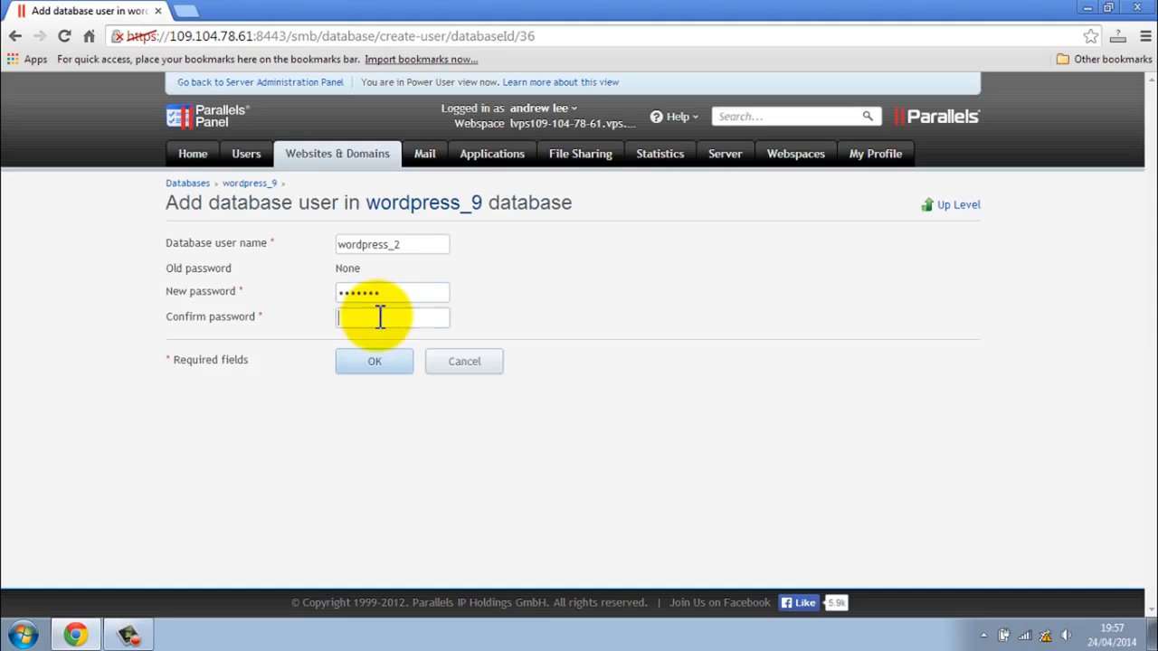
pyautogui.write('••••••••')
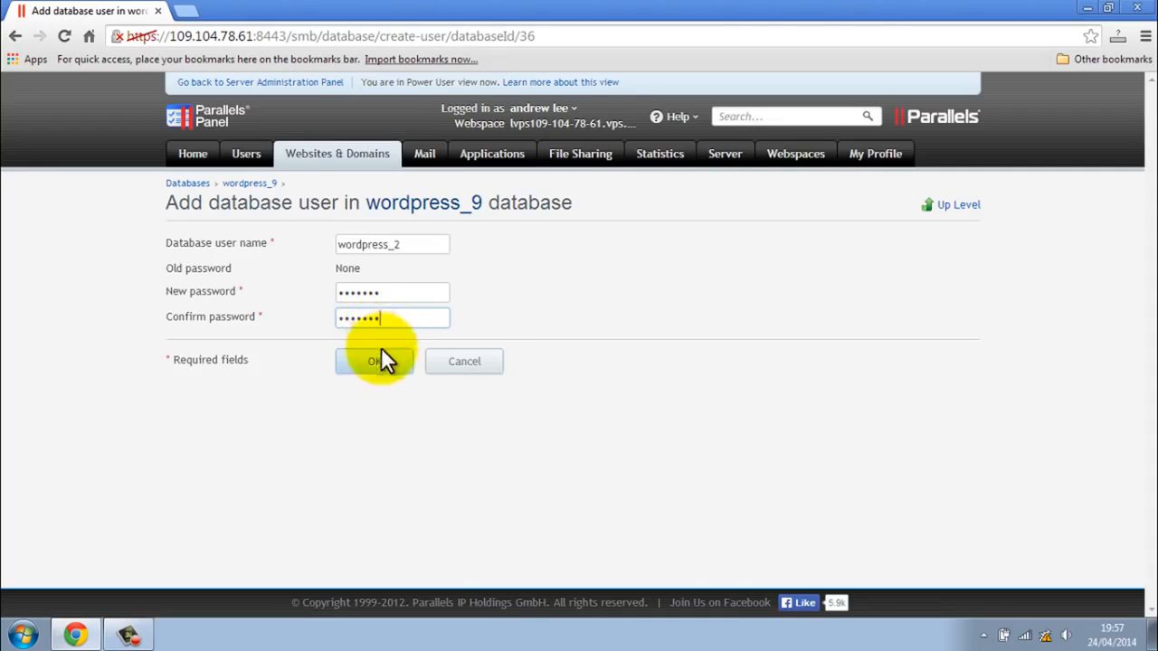
pyautogui.click(383, 358)
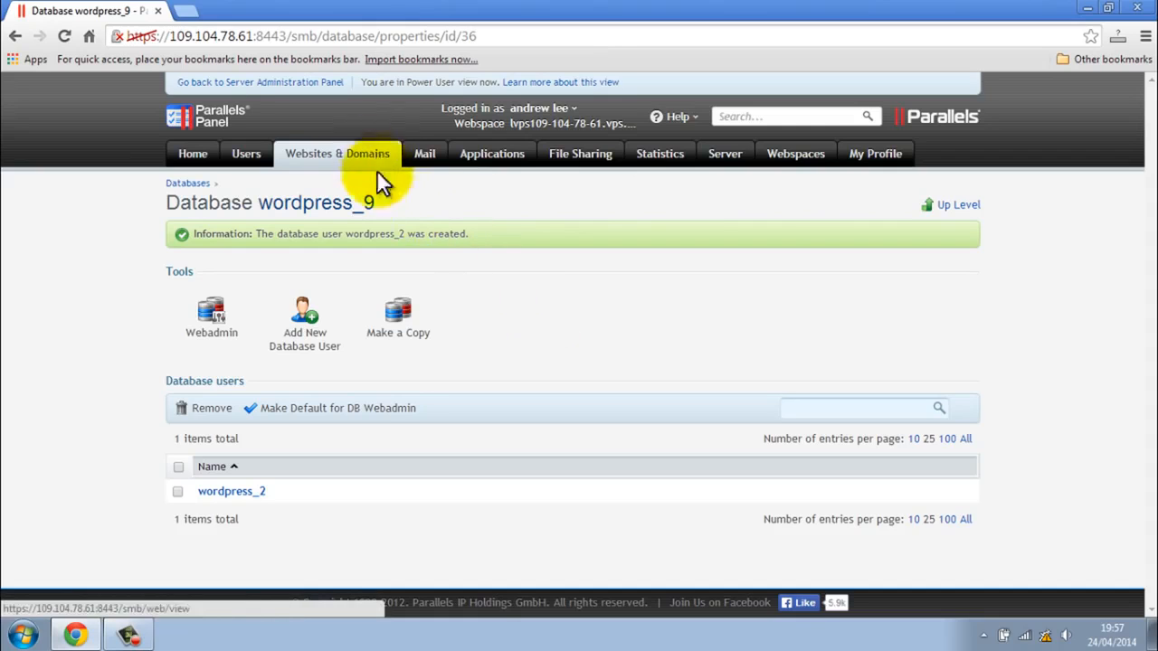
pyautogui.click(355, 161)
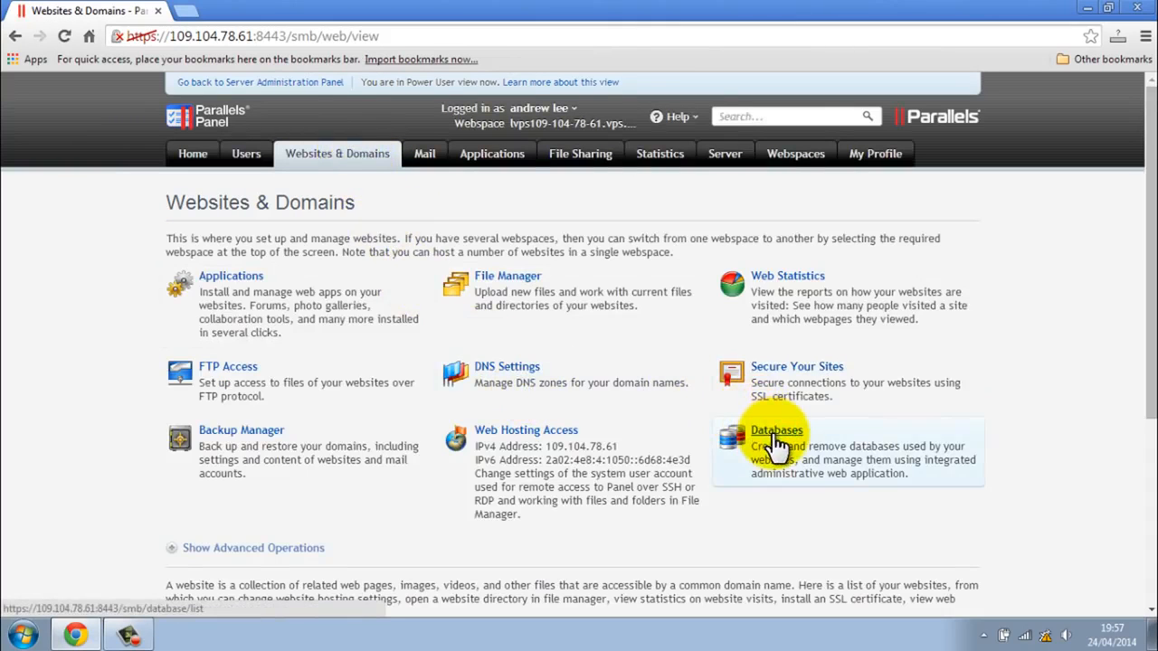
# Check the database list in Plesk, and open kitchenfittingcourses.co.uk/installer.php in a new browser tab.
pyautogui.click(772, 431)
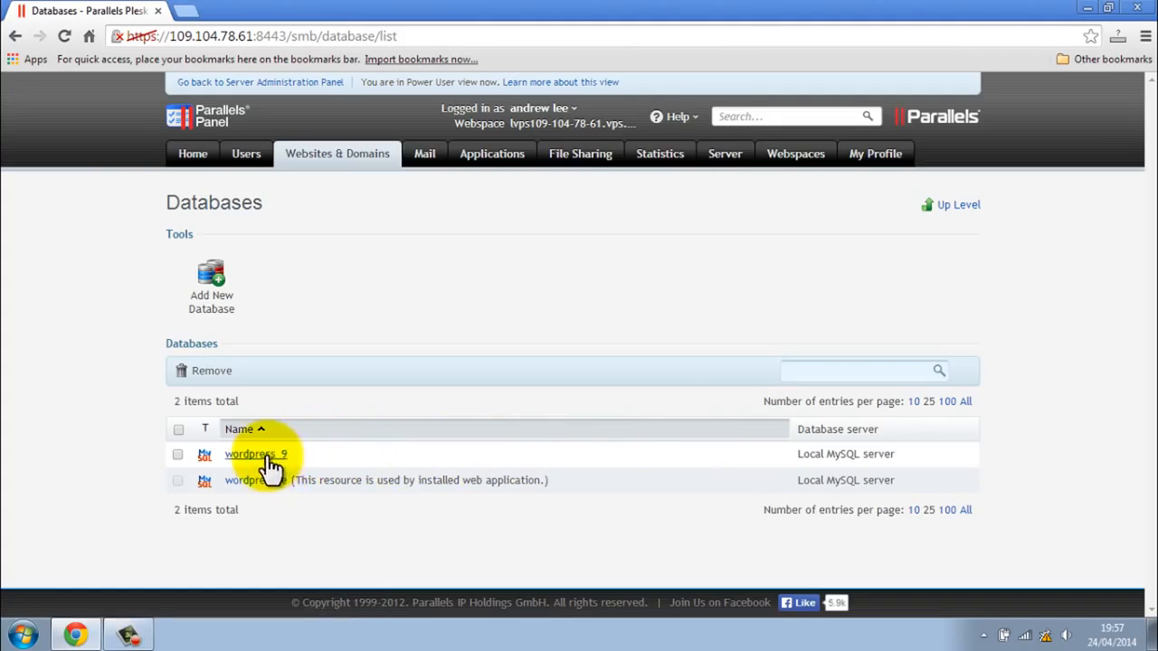
pyautogui.click(187, 13)
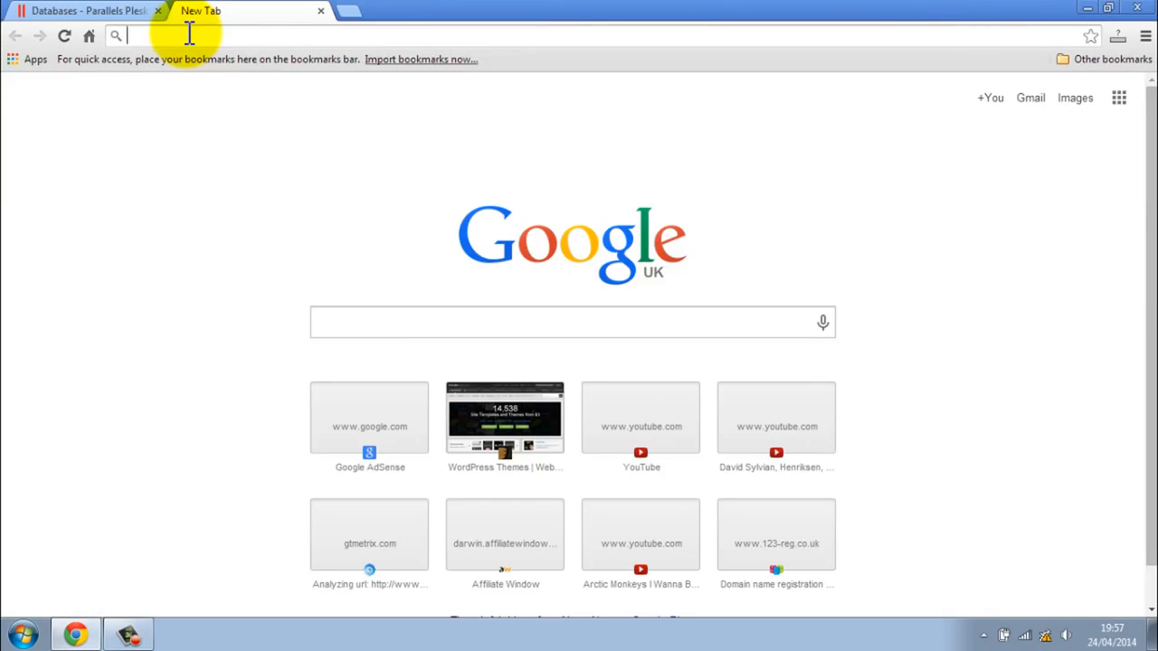
pyautogui.write('kitchenfittingcourses.co.uk')
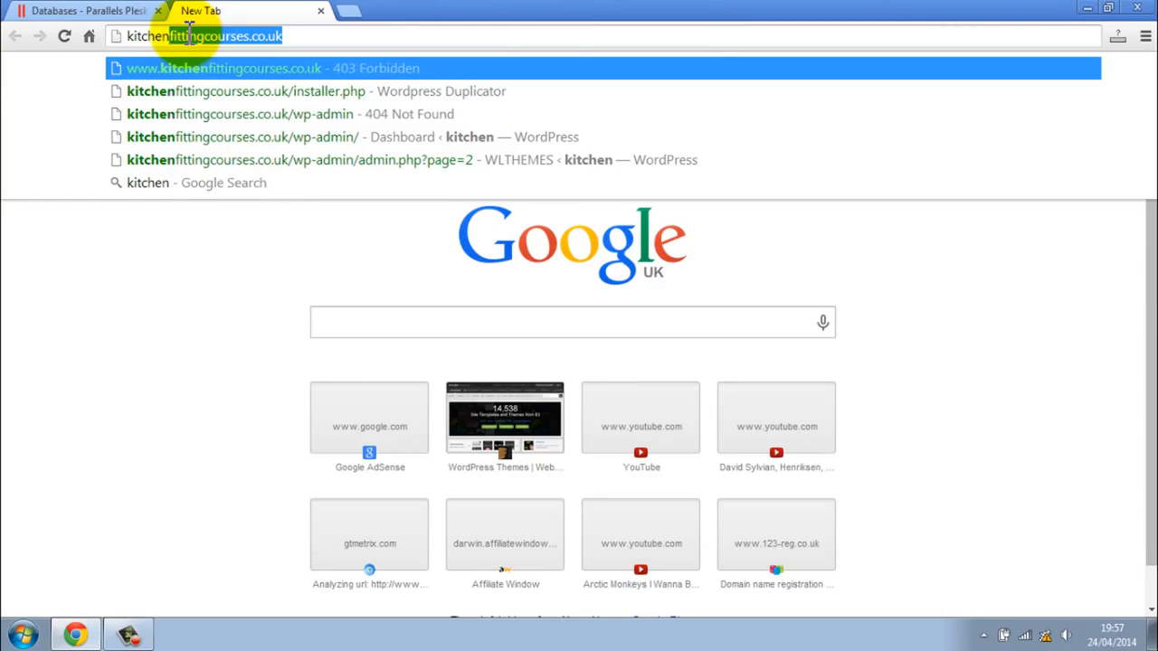
pyautogui.click(278, 90)
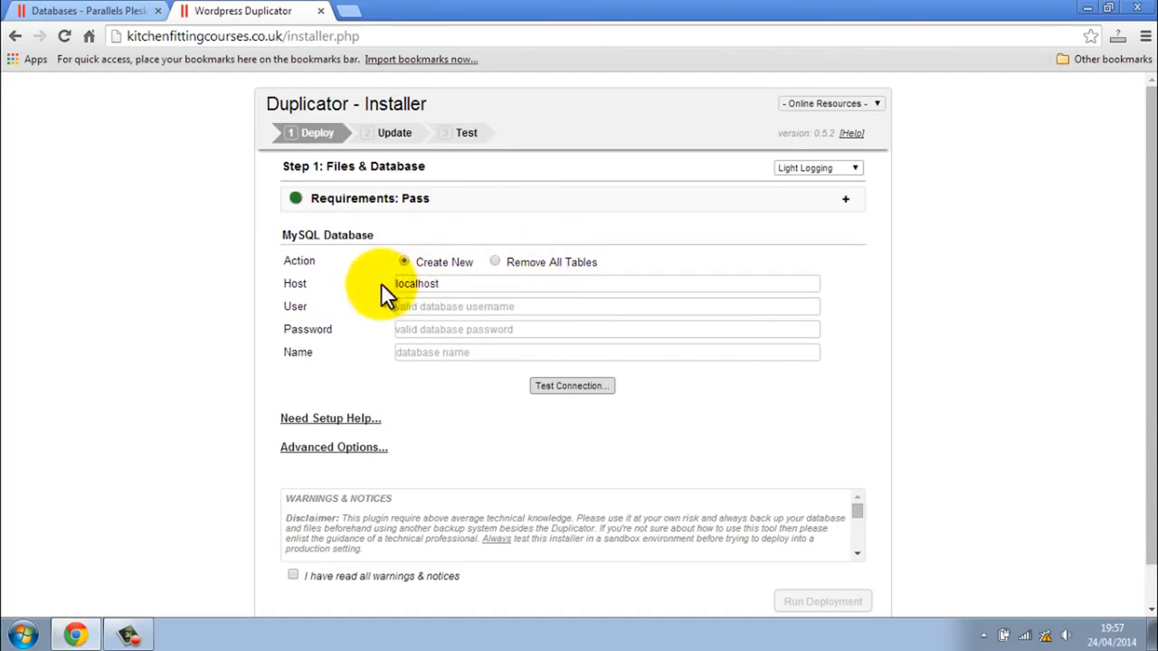
# Set the MySQL host in the Duplicator installer to localhost:3306.
pyautogui.click(456, 282)
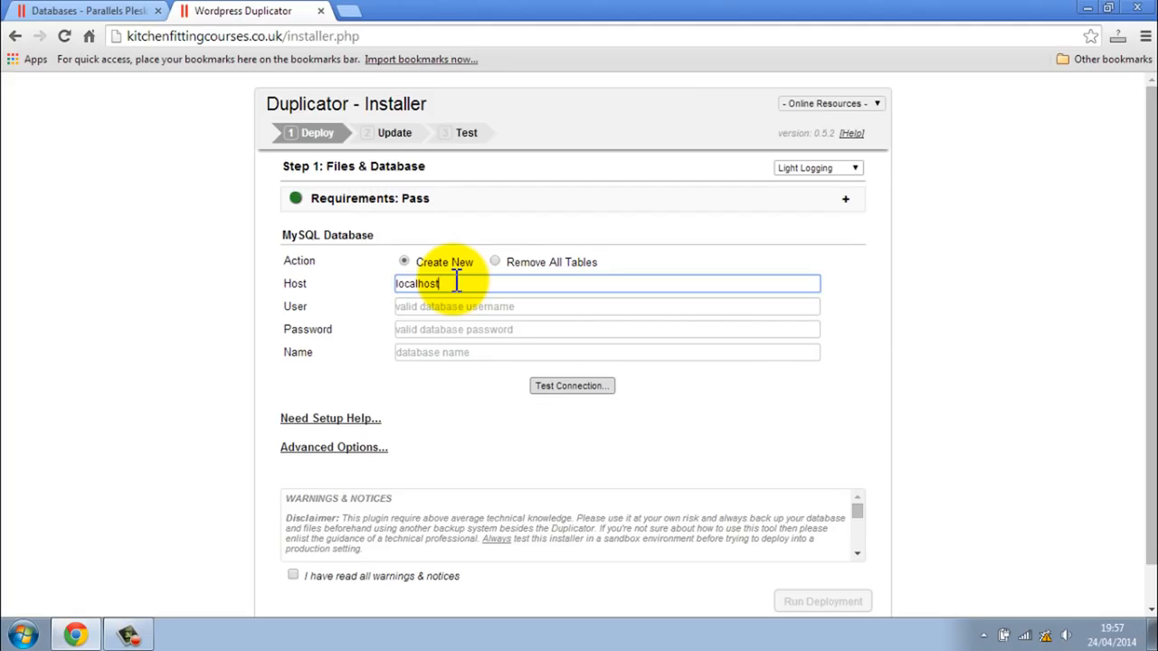
pyautogui.write(':3306')
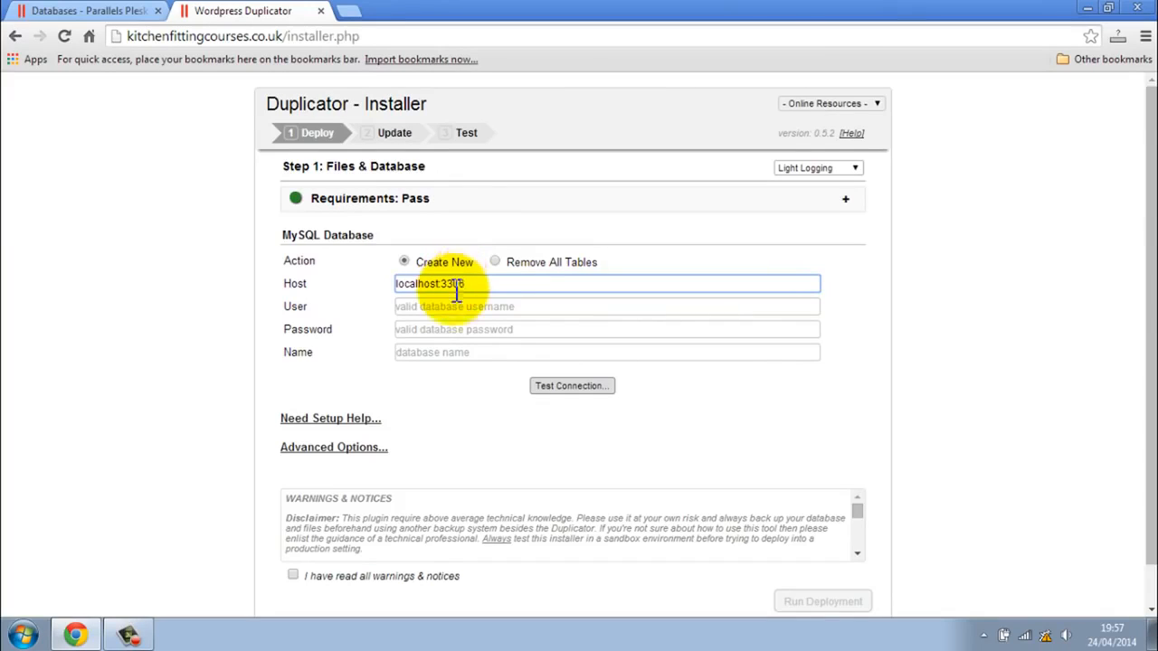
# Fill in the MySQL credentials with user wordpress_2, the database user's password and database name wordpress_9.
pyautogui.click(489, 307)
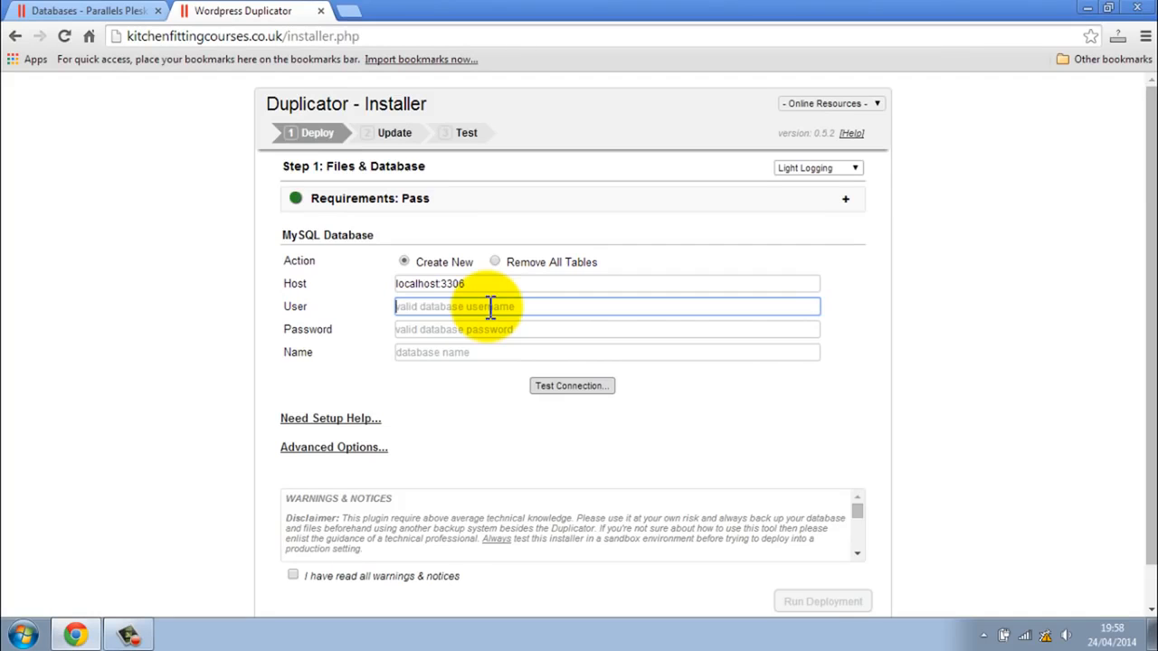
pyautogui.write('wordpress_2')
pyautogui.click(442, 331)
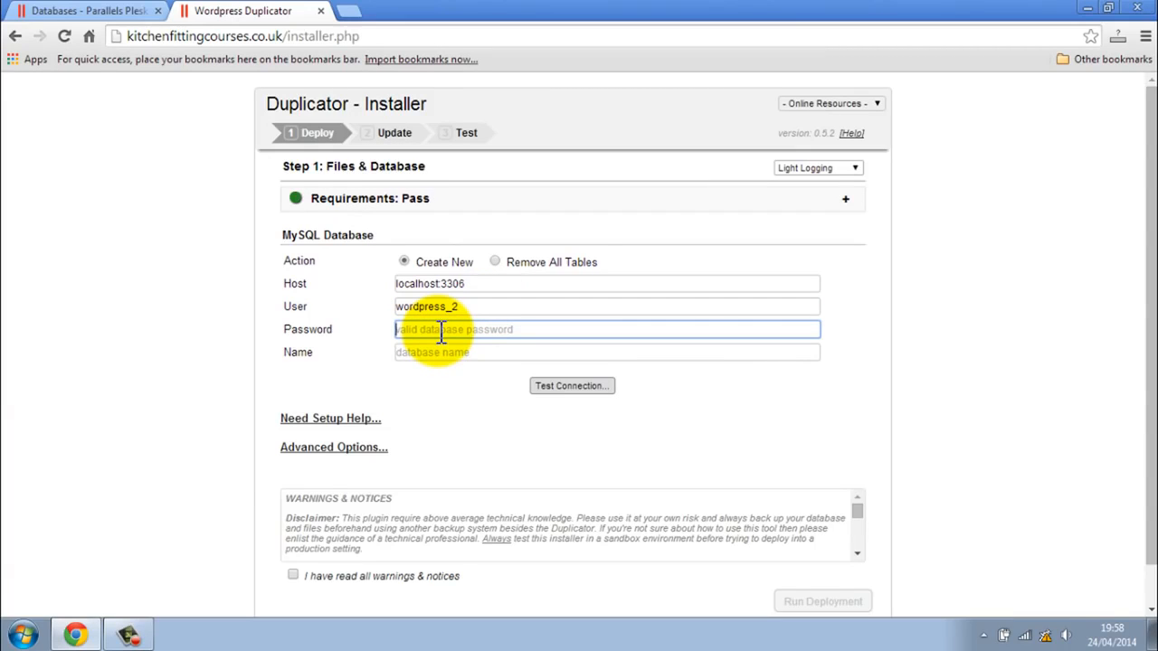
pyautogui.click(432, 352)
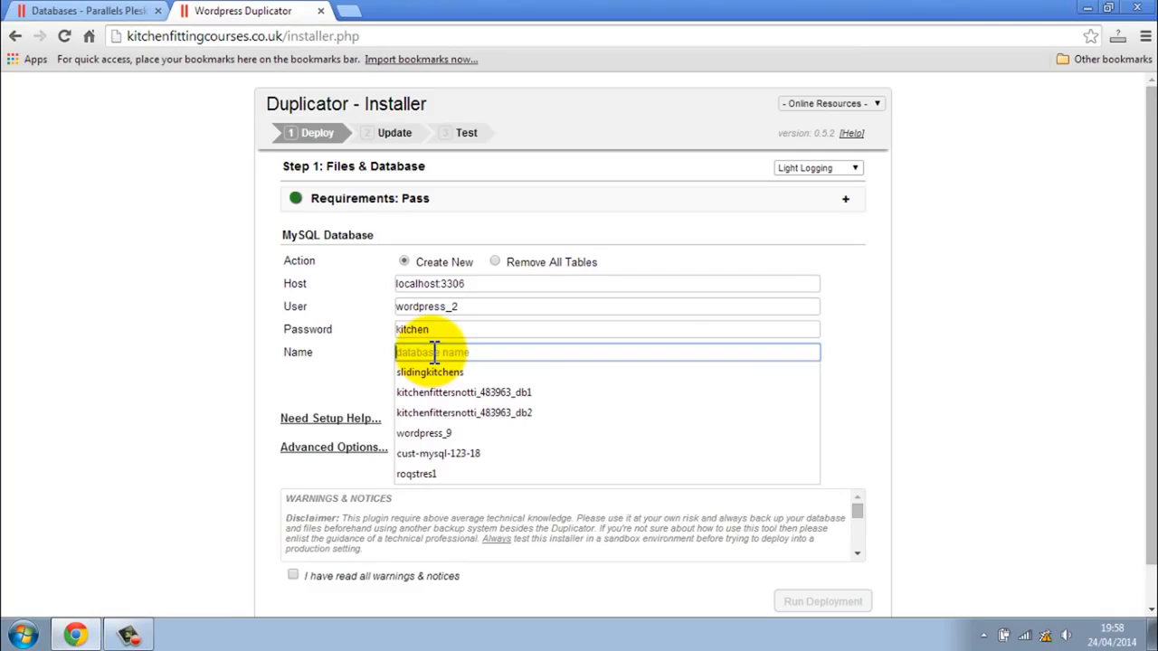
pyautogui.write('wordpre')
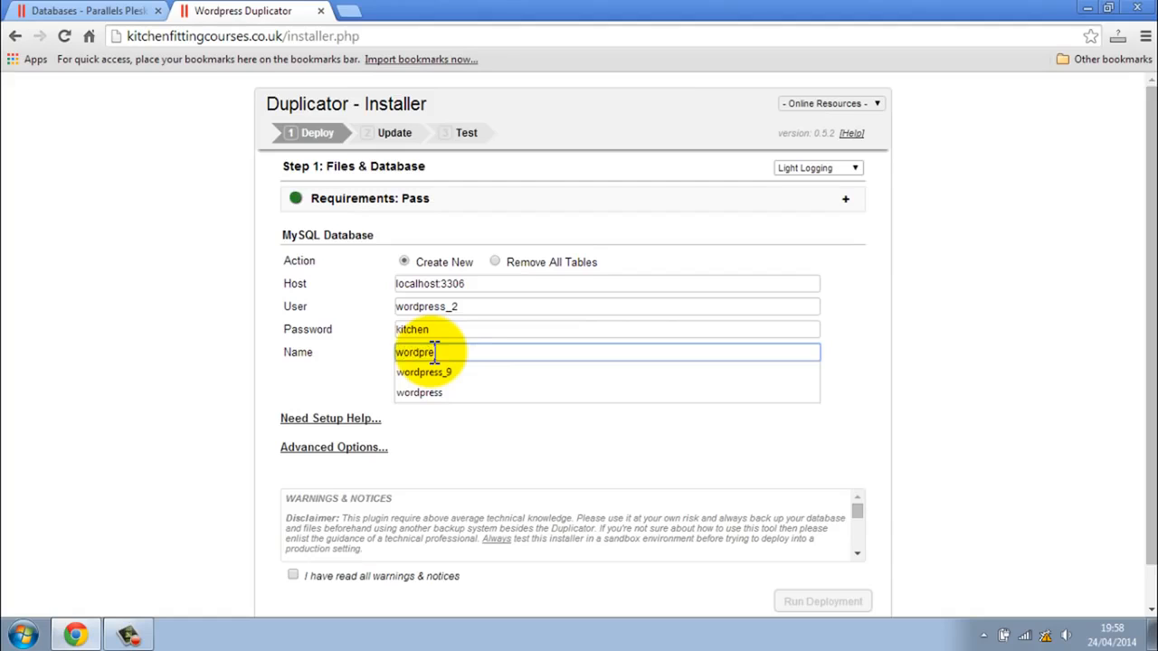
pyautogui.click(439, 370)
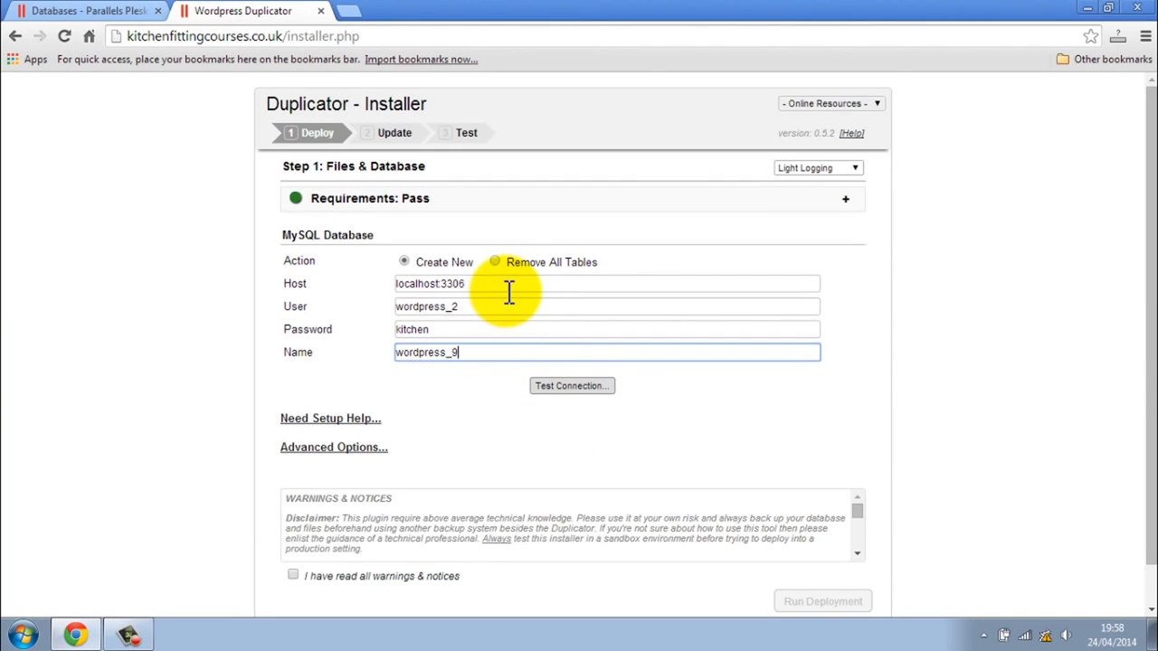
# Test the database connection with the entered credentials and dismiss the connection test.
pyautogui.click(598, 388)
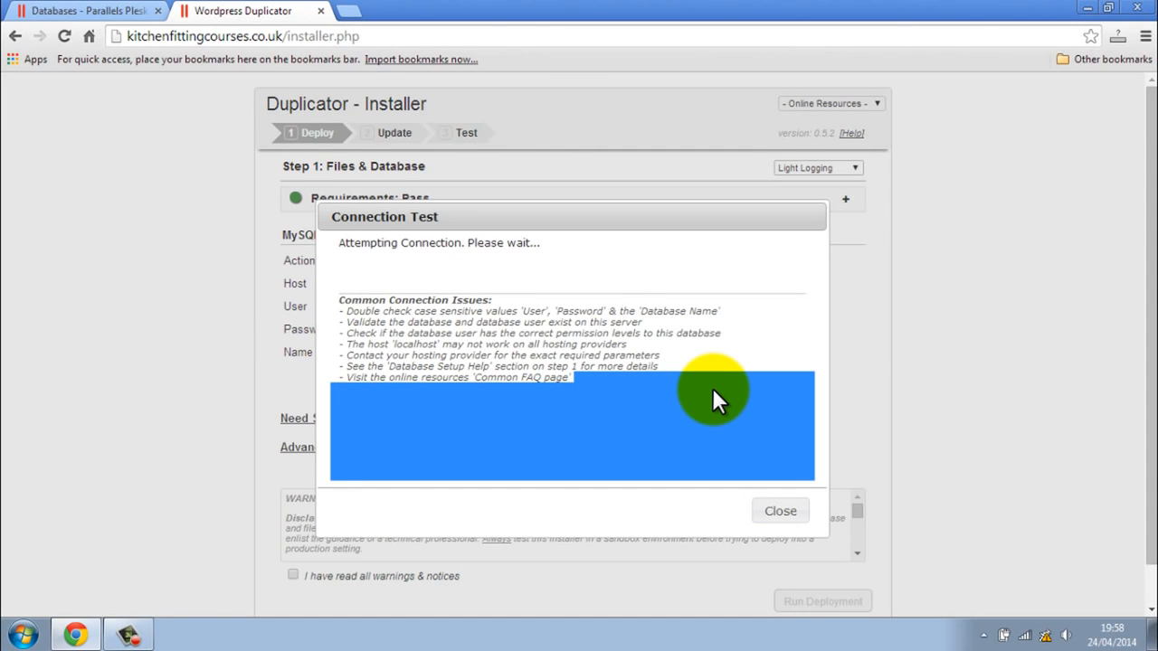
pyautogui.moveTo(692, 215); pyautogui.dragTo(787, 214)
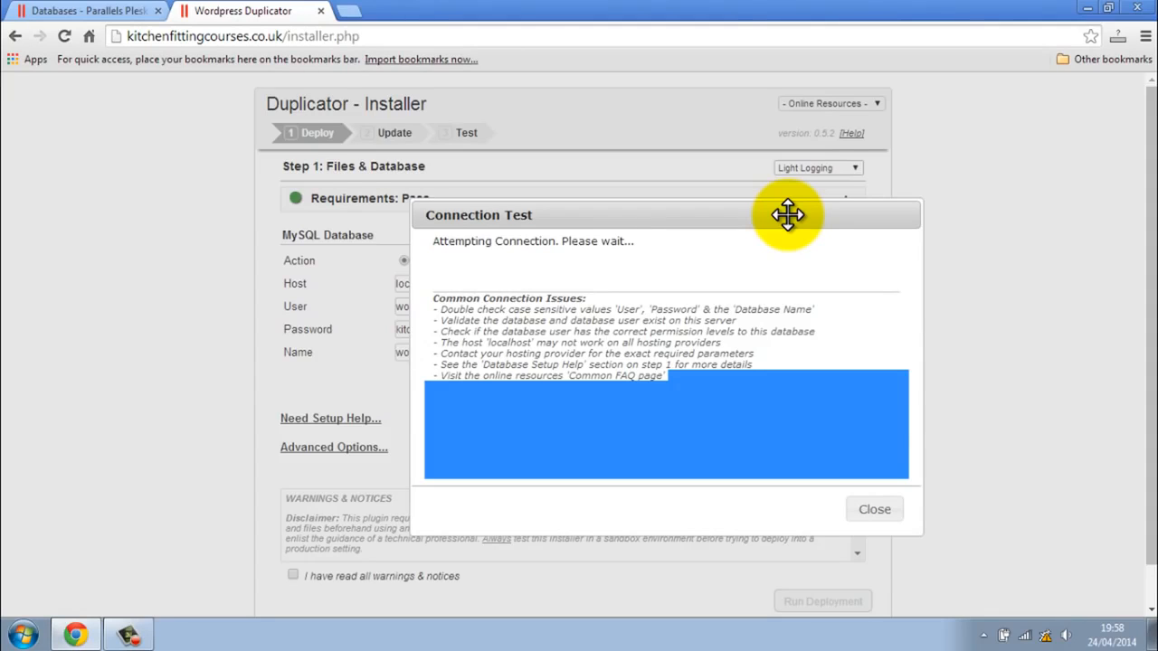
pyautogui.click(891, 518)
# Remove the port so the MySQL host is localhost, then rerun the connection test and close its dialog.
pyautogui.click(503, 284)
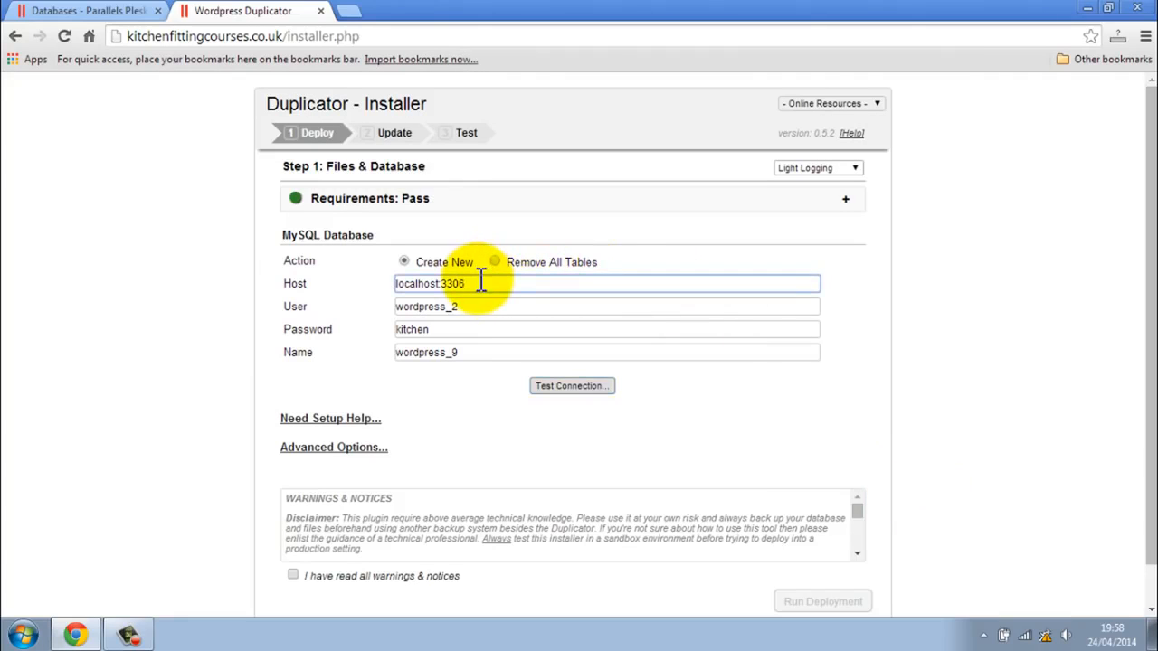
pyautogui.press('BackSpace')
pyautogui.press('BackSpace')
pyautogui.press('BackSpace')
pyautogui.press('BackSpace')
pyautogui.press('BackSpace')
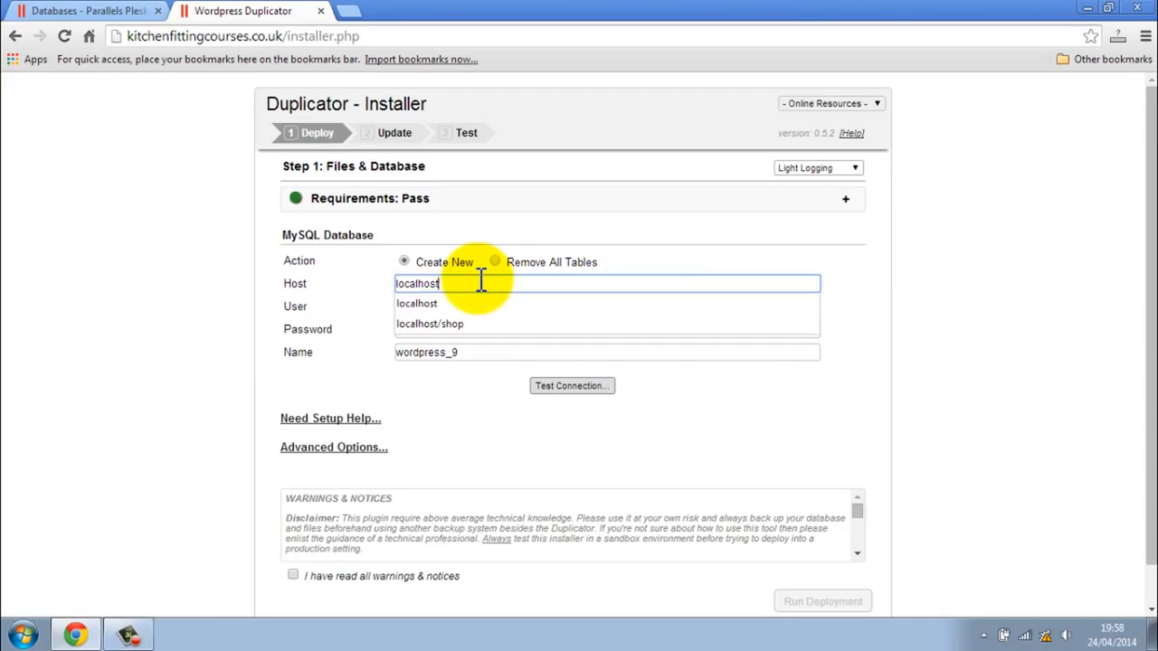
pyautogui.click(926, 271)
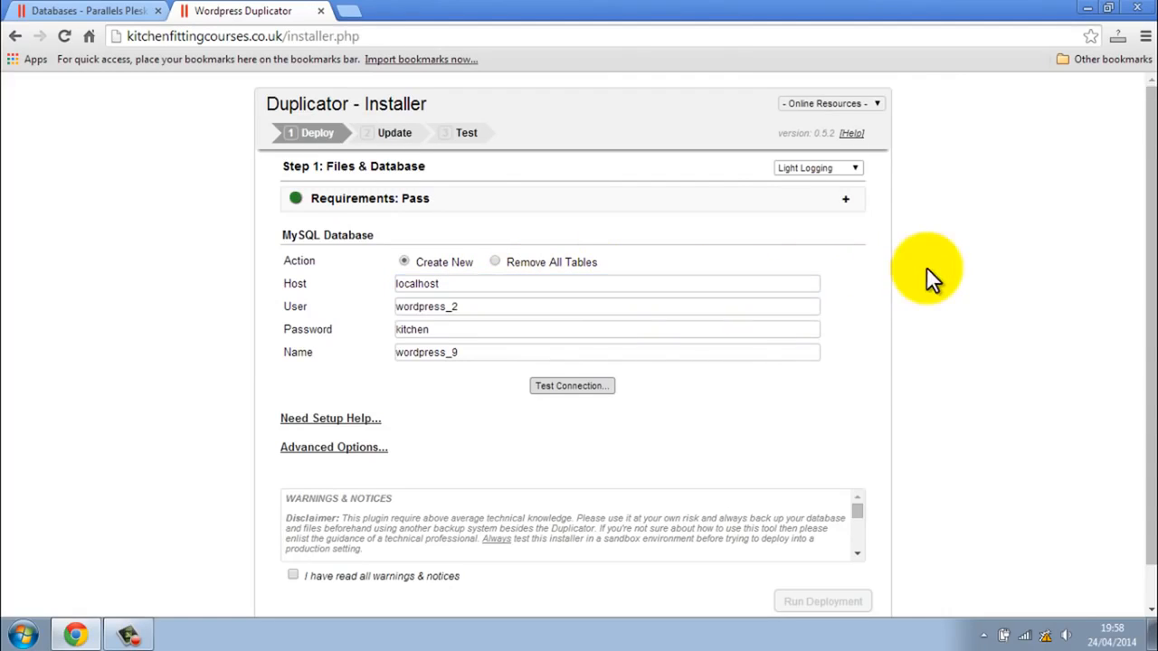
pyautogui.click(587, 387)
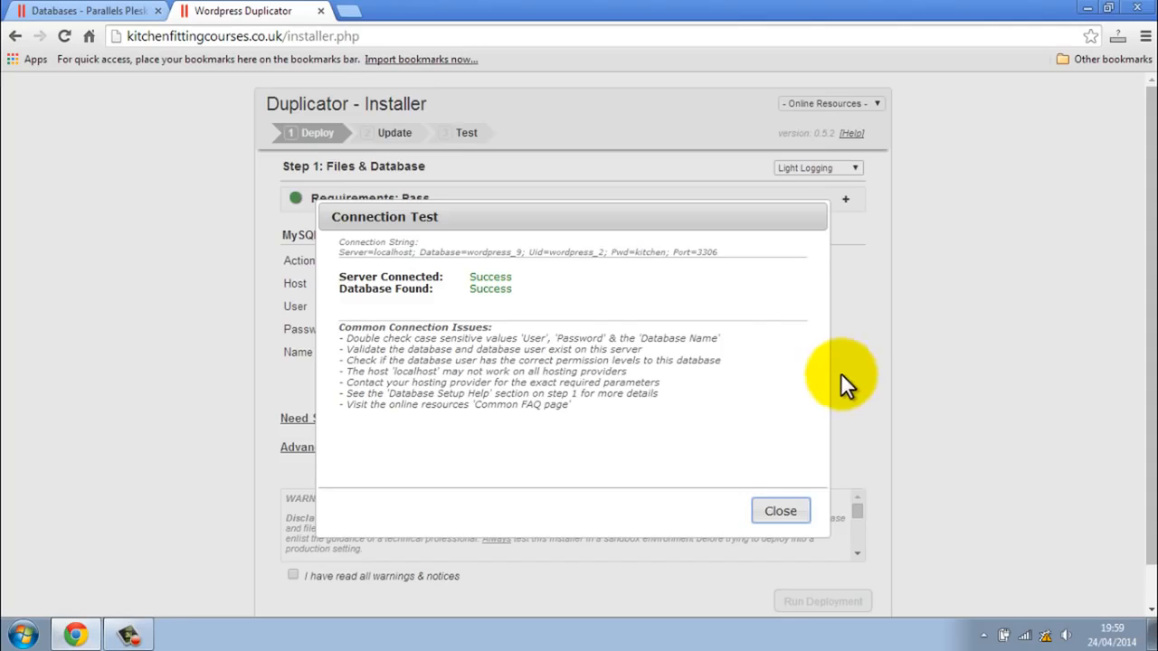
pyautogui.doubleClick(801, 512)
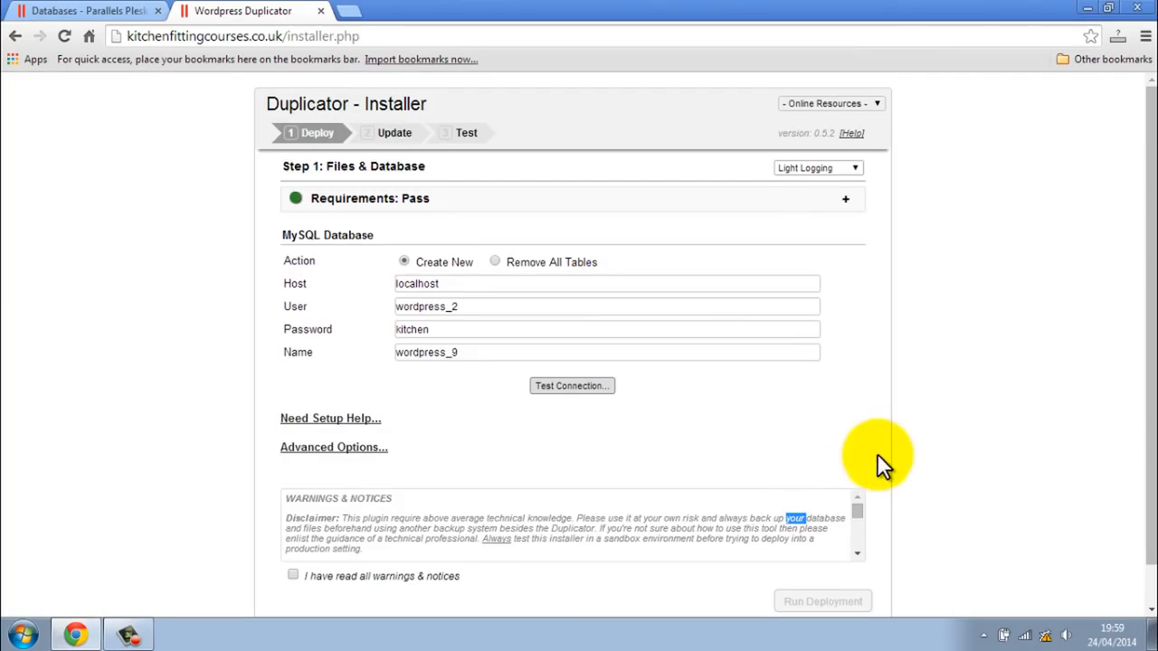
pyautogui.click(916, 411)
# Expand the deployment's advanced options and examine the extraction, SSL, cache, charset and collation settings.
pyautogui.scroll(-1, 916, 410)
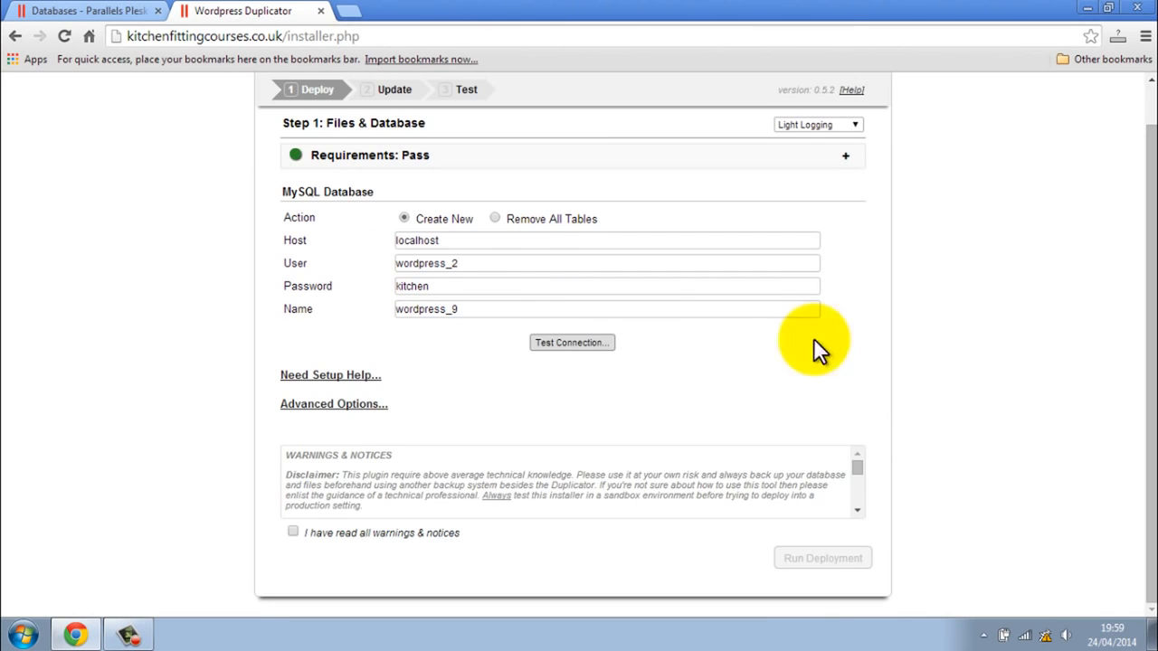
pyautogui.click(373, 406)
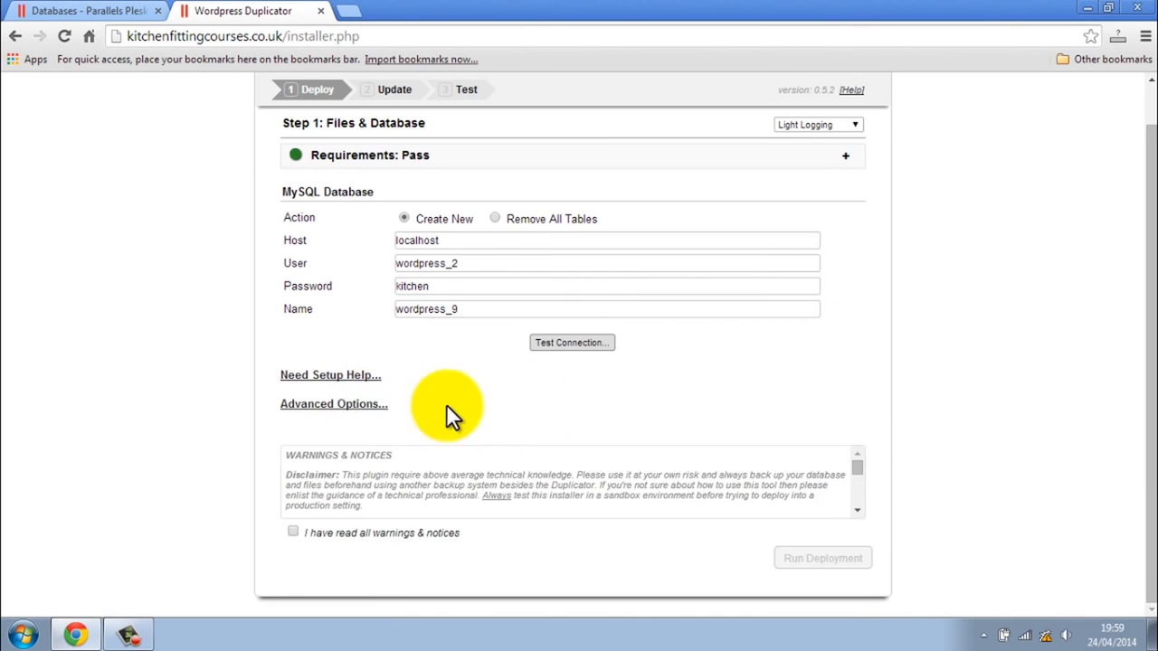
pyautogui.click(366, 404)
pyautogui.click(367, 404)
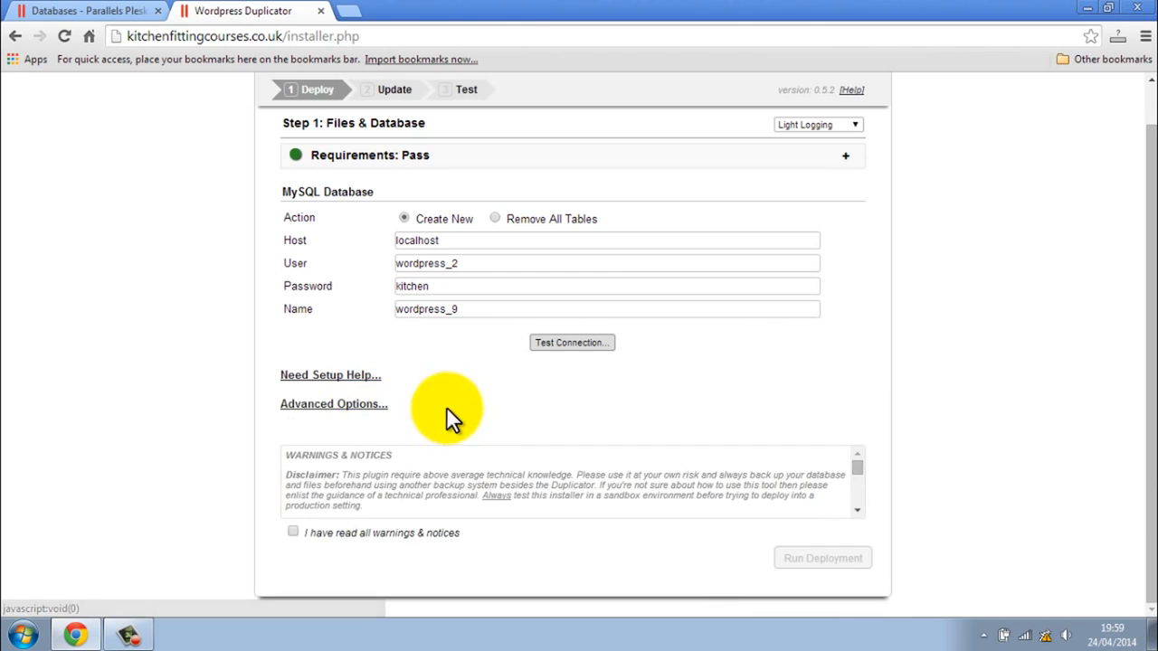
pyautogui.click(366, 405)
pyautogui.scroll(-2, 466, 407)
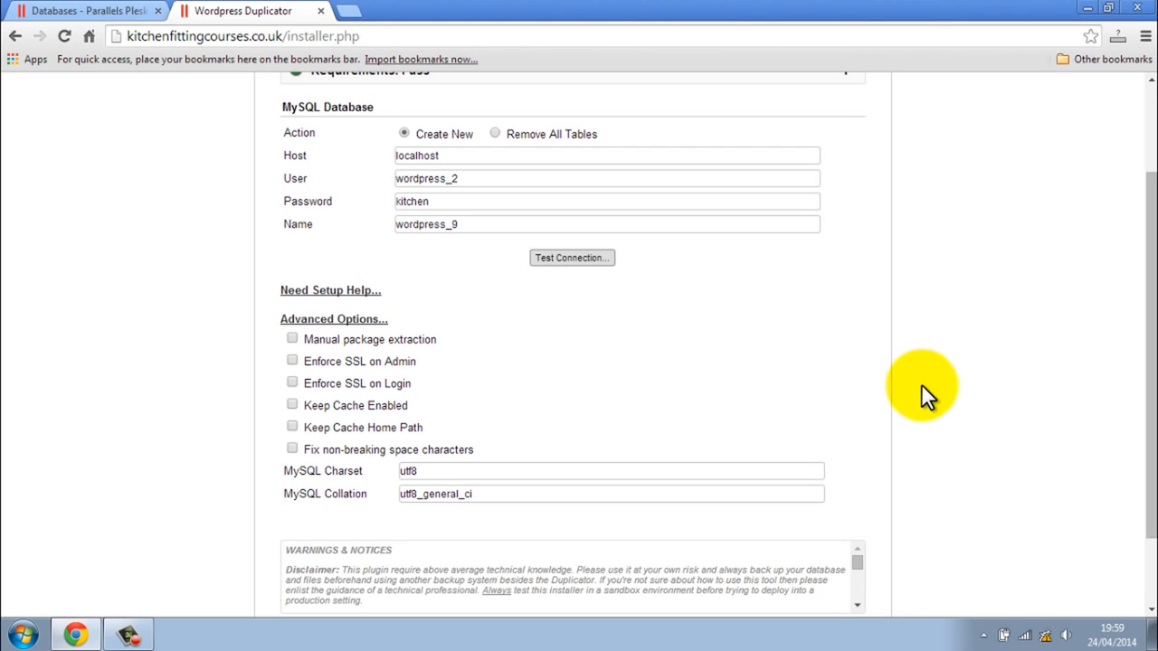
pyautogui.scroll(-2, 920, 383)
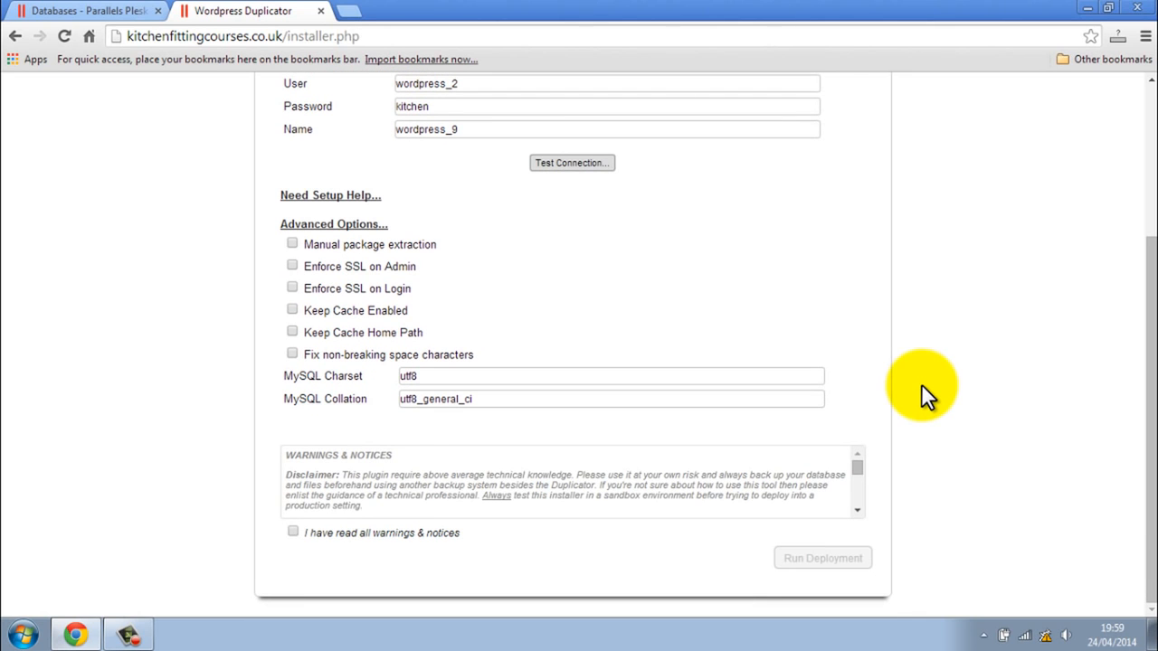
pyautogui.scroll(3, 989, 382)
pyautogui.scroll(-2, 989, 381)
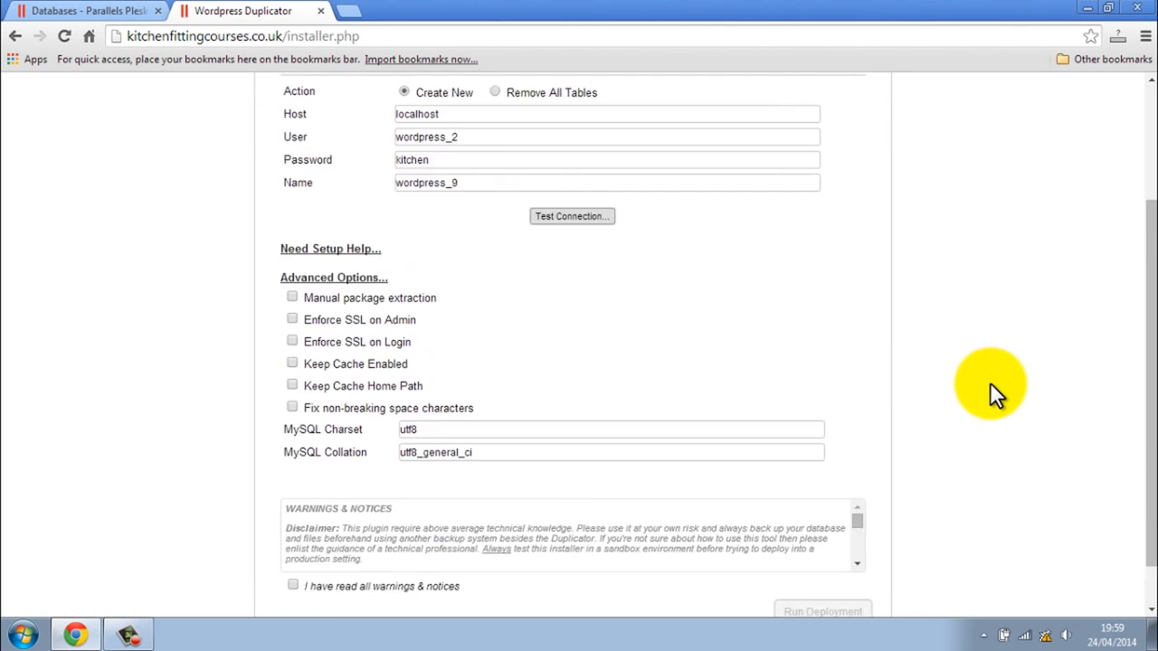
# Acknowledge the warnings and notices, run the deployment and confirm installation to localhost with database wordpress_9.
pyautogui.scroll(-1, 990, 381)
pyautogui.click(293, 533)
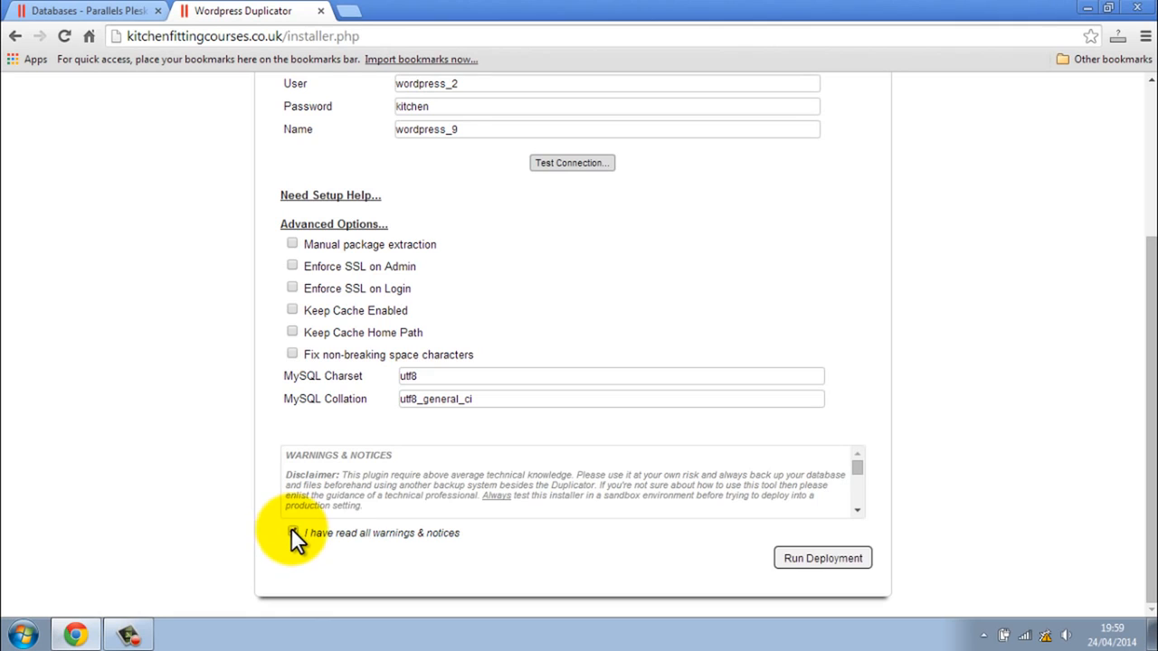
pyautogui.click(855, 560)
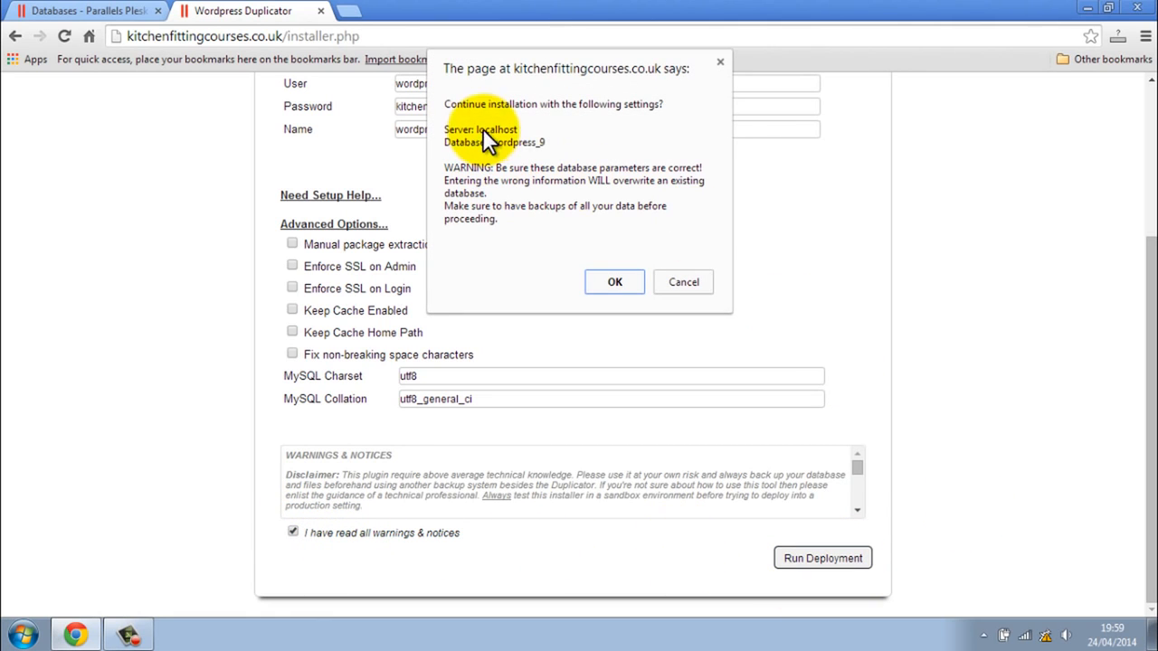
pyautogui.click(624, 282)
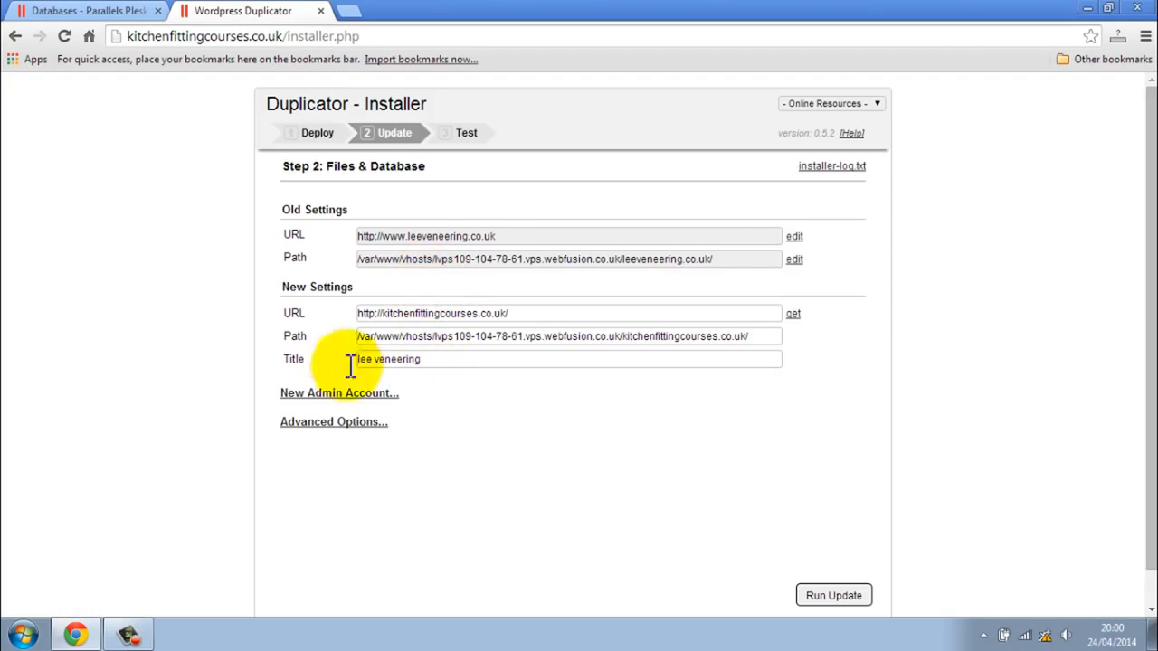
# Review the optional admin account and advanced options of the update stage, leaving the defaults, and run the update.
pyautogui.click(312, 398)
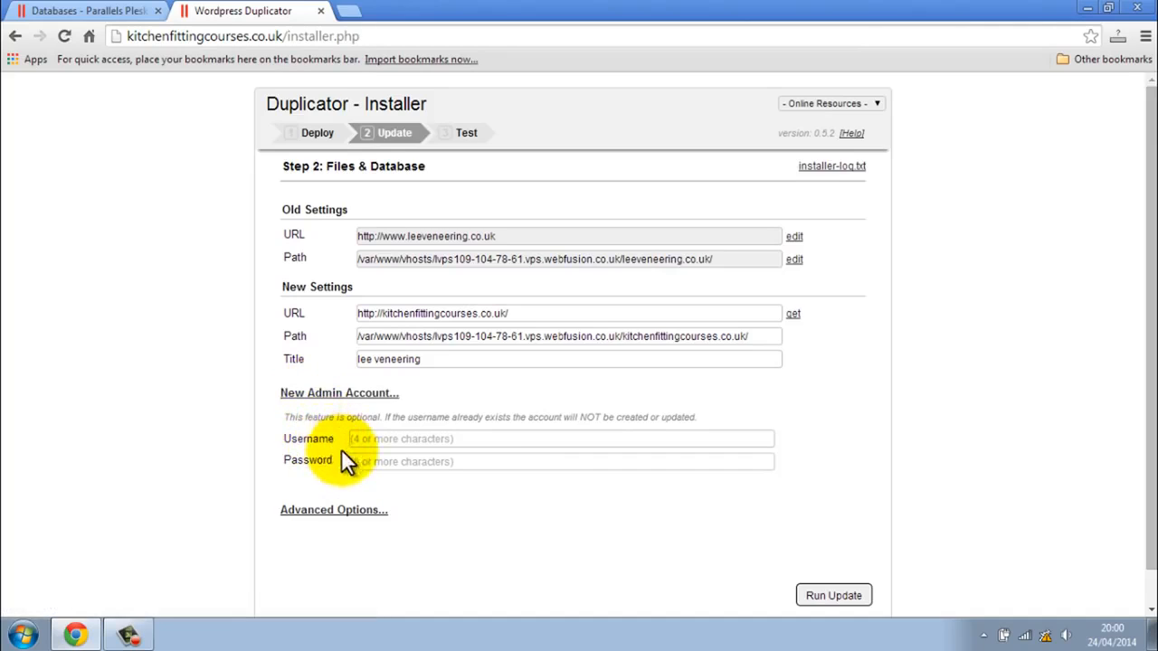
pyautogui.click(346, 398)
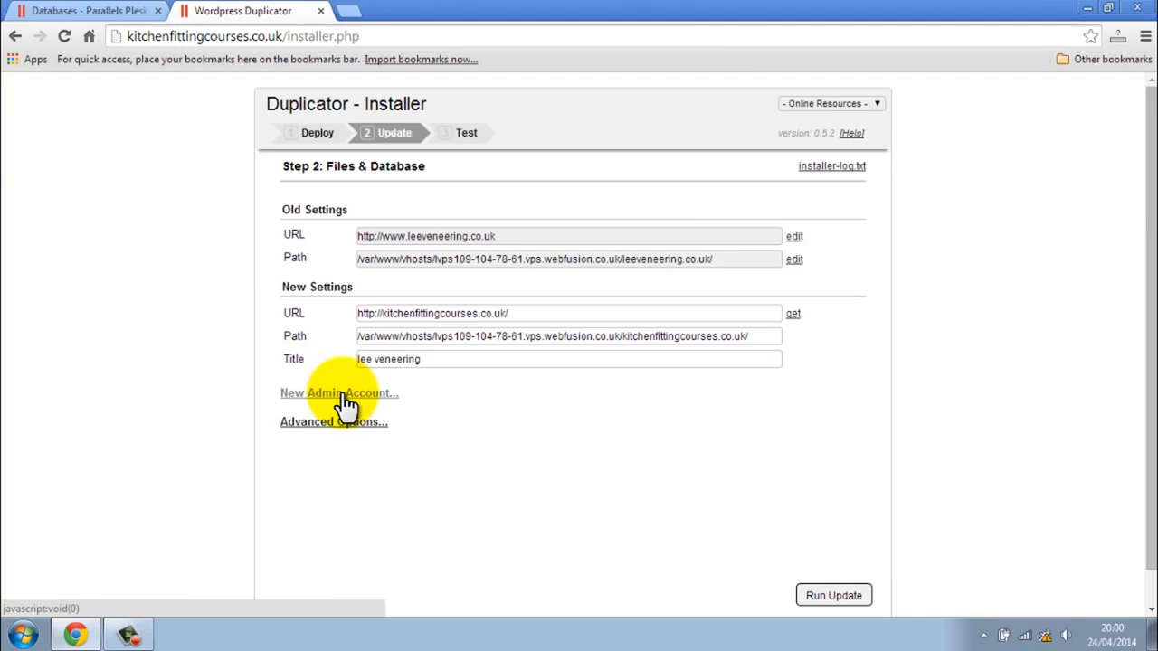
pyautogui.click(351, 424)
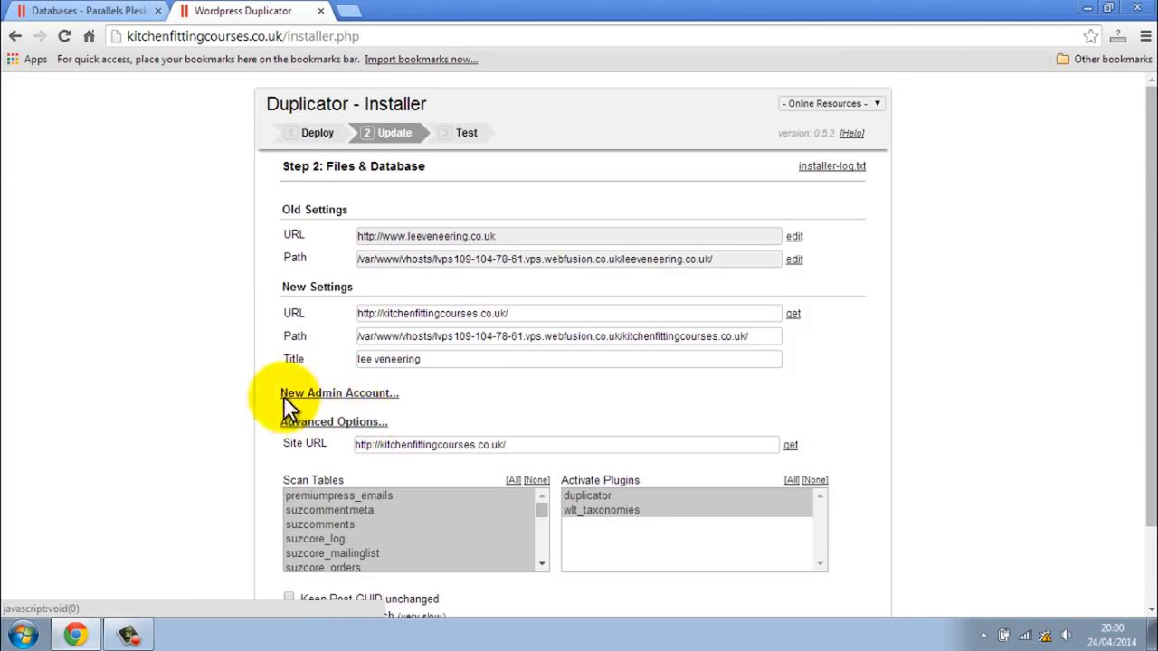
pyautogui.scroll(-2, 272, 389)
pyautogui.scroll(-1, 230, 375)
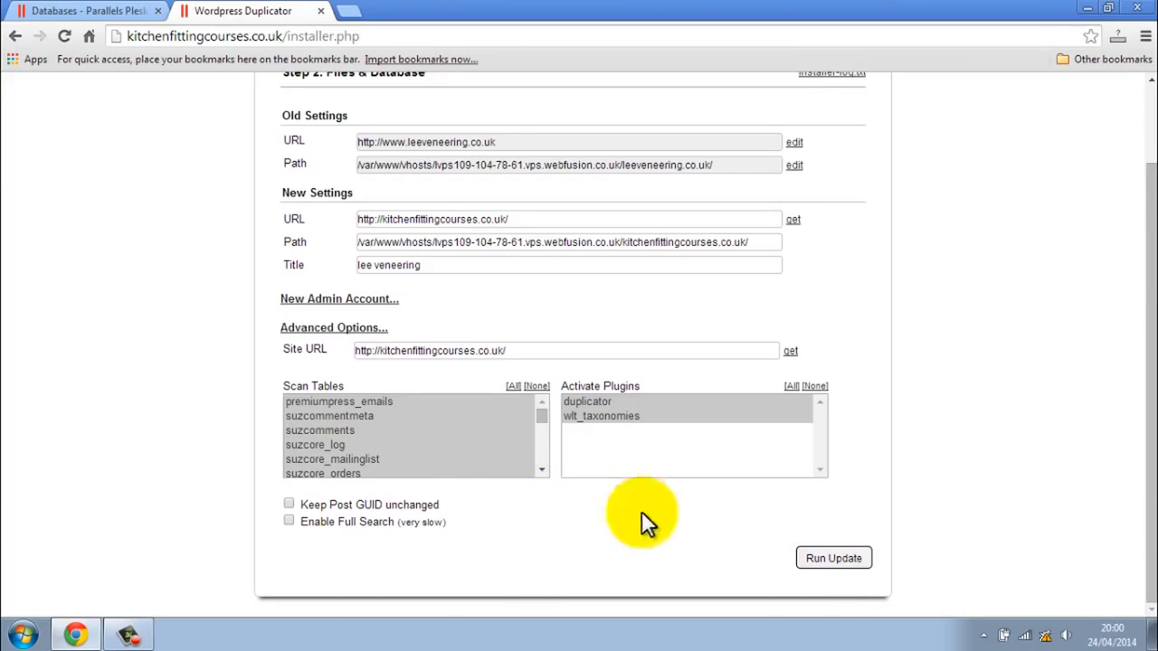
pyautogui.scroll(2, 905, 496)
pyautogui.scroll(-2, 905, 496)
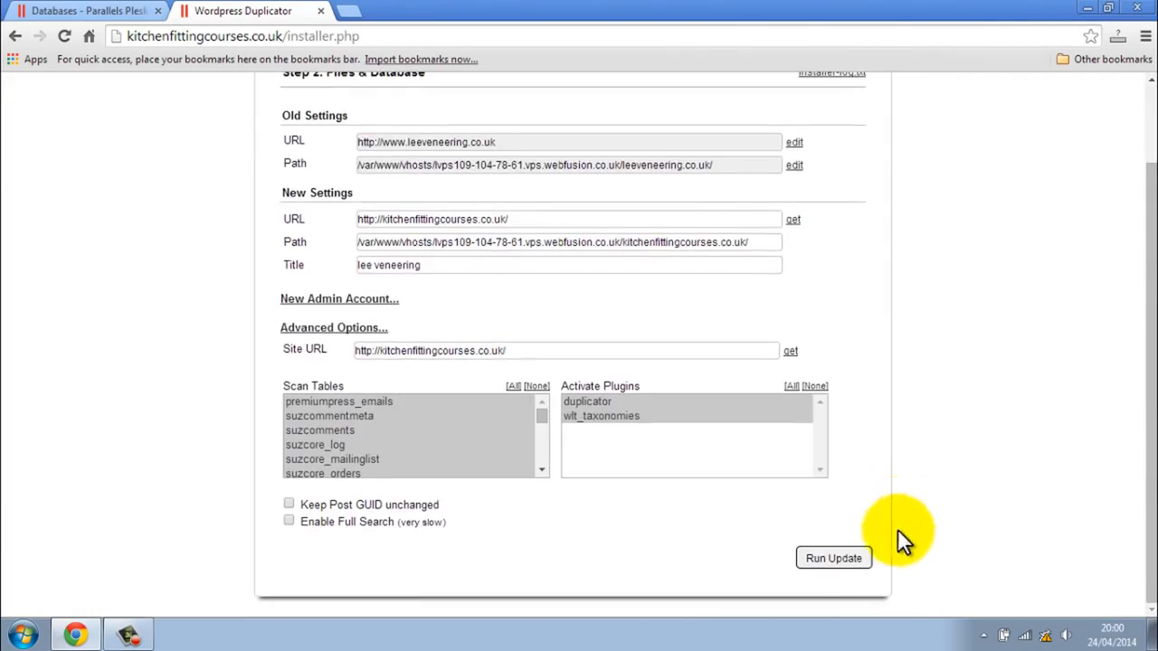
pyautogui.click(859, 558)
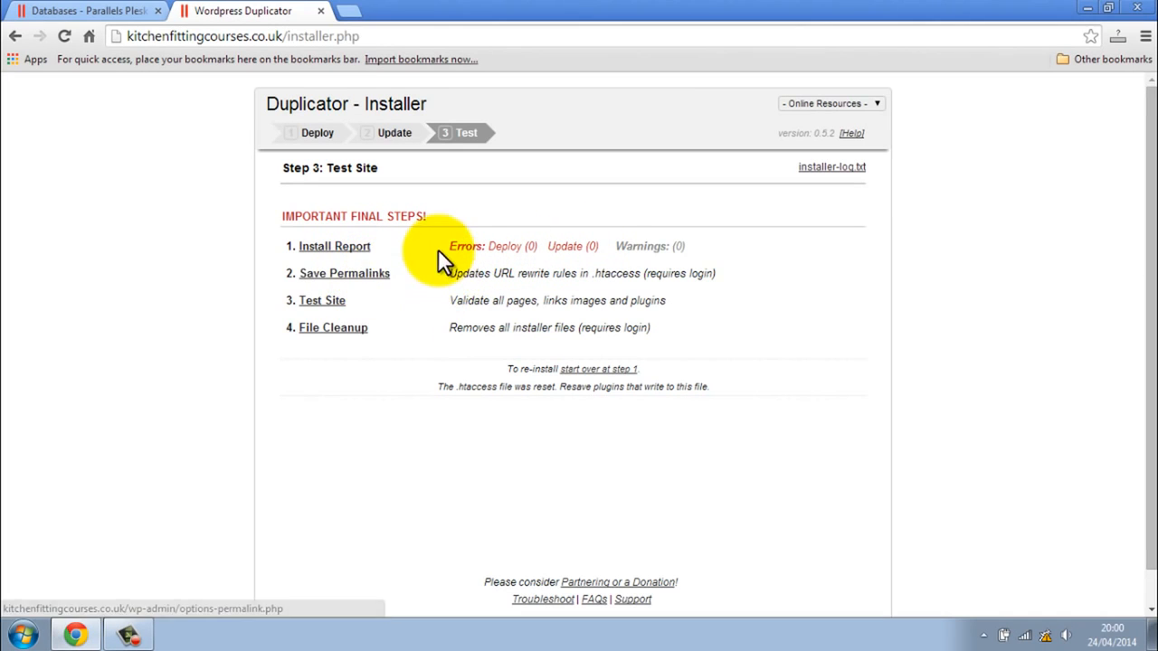
# Open the installer's Save Permalinks step and save the permalink settings with the Post name structure.
pyautogui.click(377, 273)
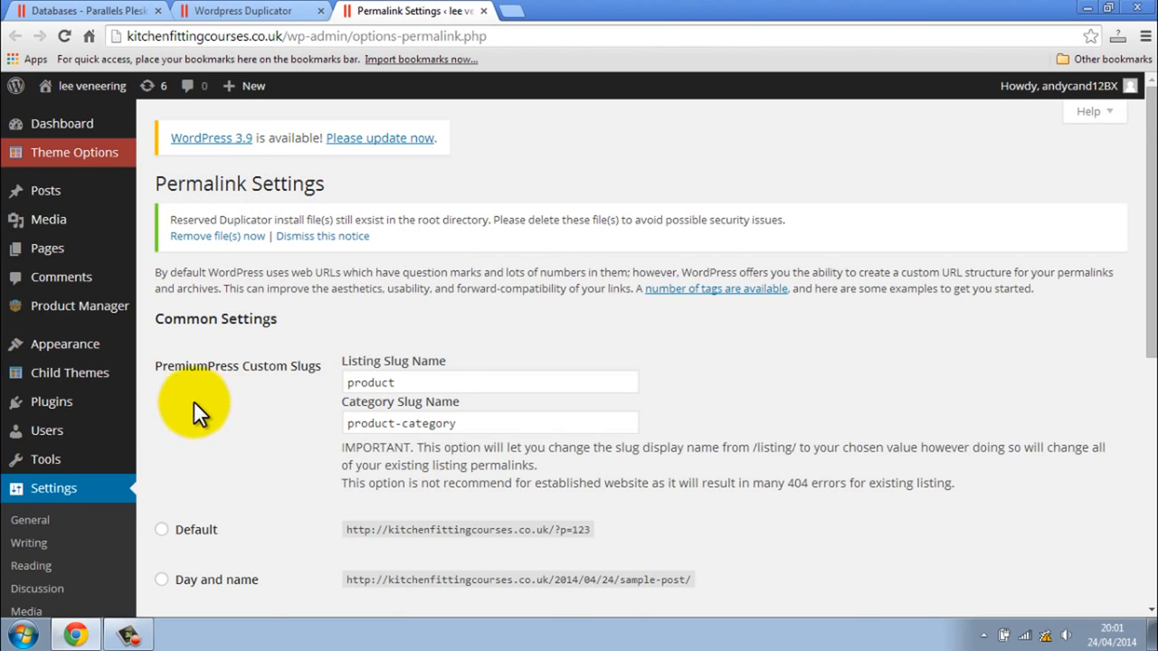
pyautogui.scroll(-4, 194, 402)
pyautogui.scroll(-2, 250, 401)
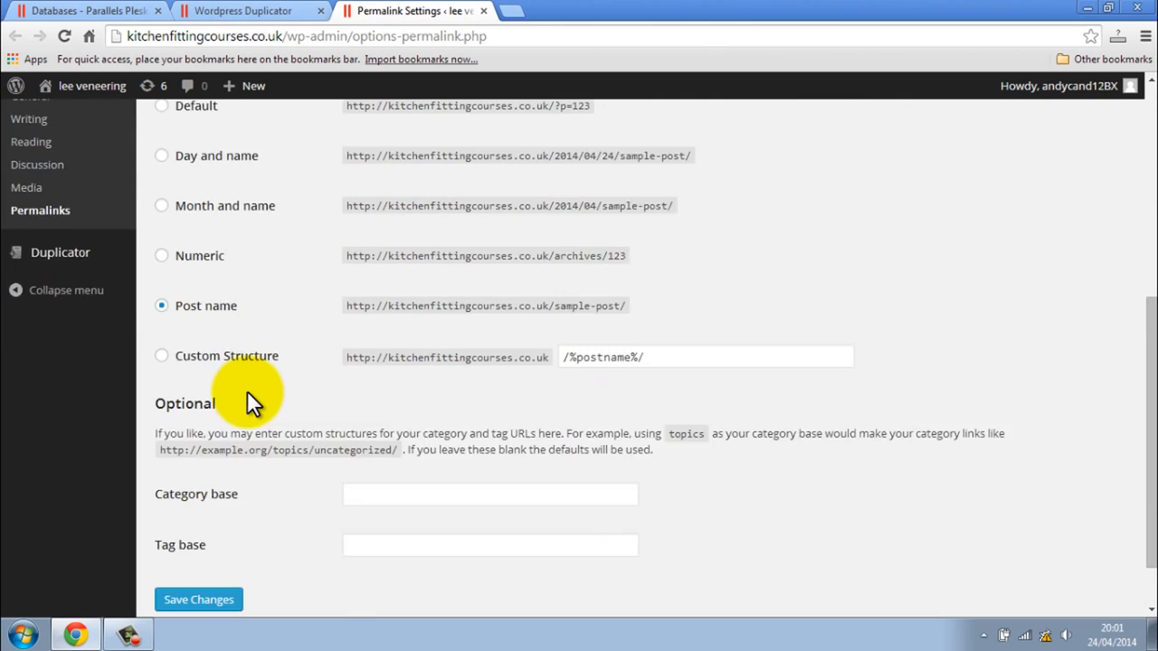
pyautogui.click(229, 541)
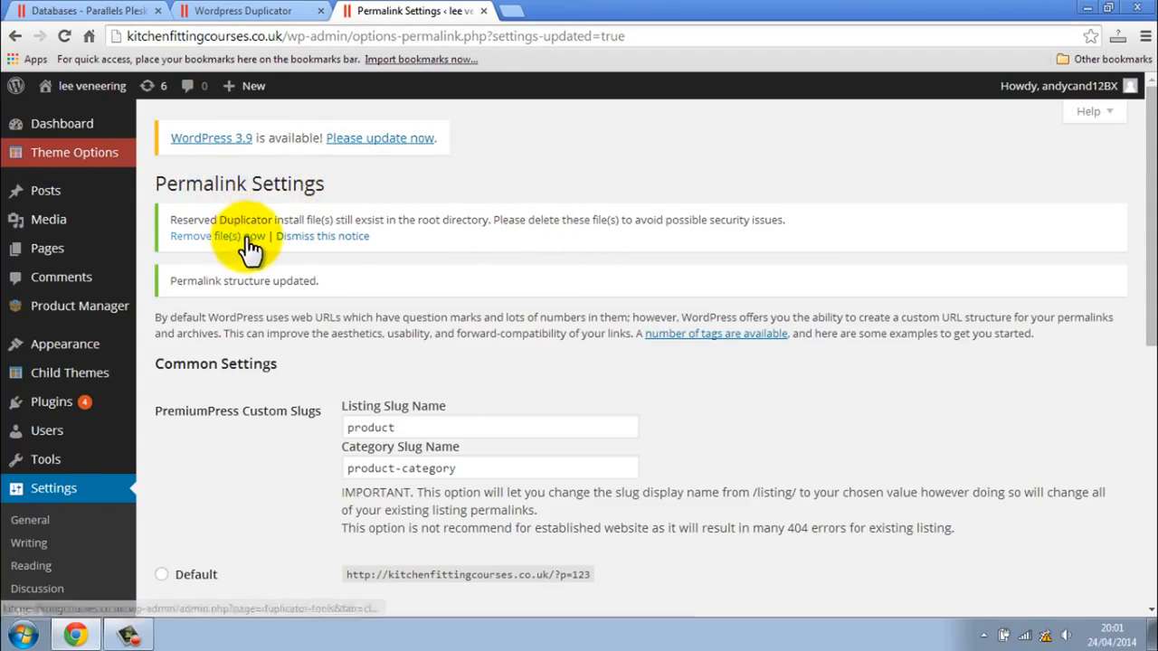
# Remove the reserved Duplicator installer files from the root directory and review the cleanup report.
pyautogui.click(345, 237)
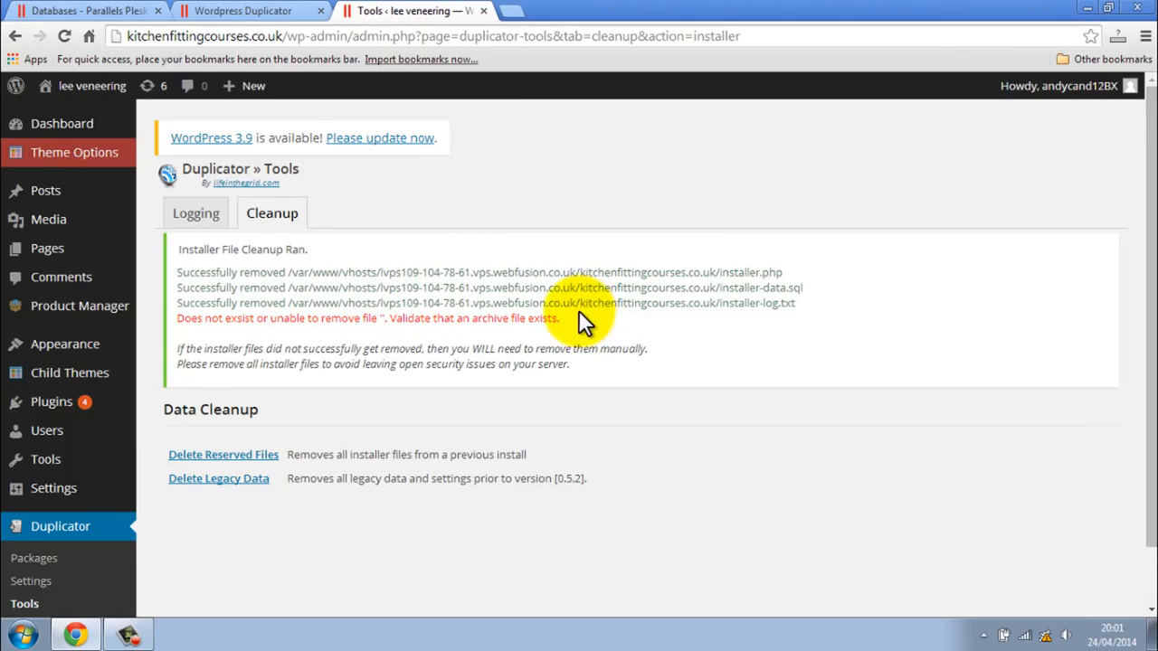
pyautogui.scroll(-2, 578, 312)
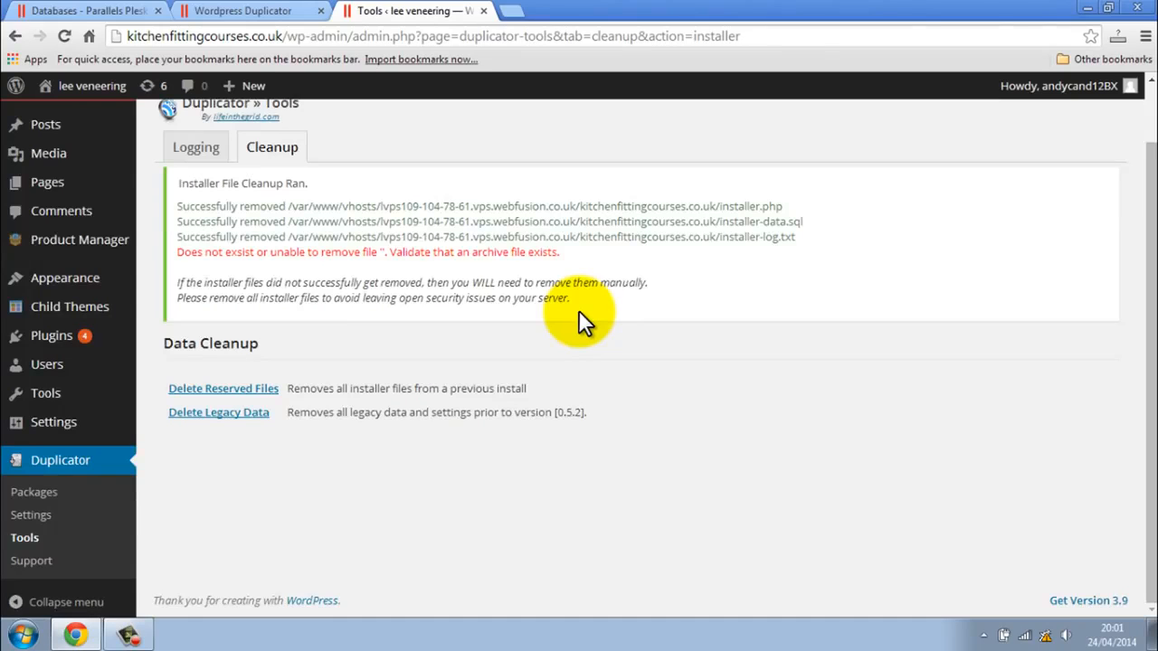
pyautogui.scroll(2, 579, 312)
pyautogui.scroll(-2, 578, 312)
pyautogui.scroll(2, 579, 317)
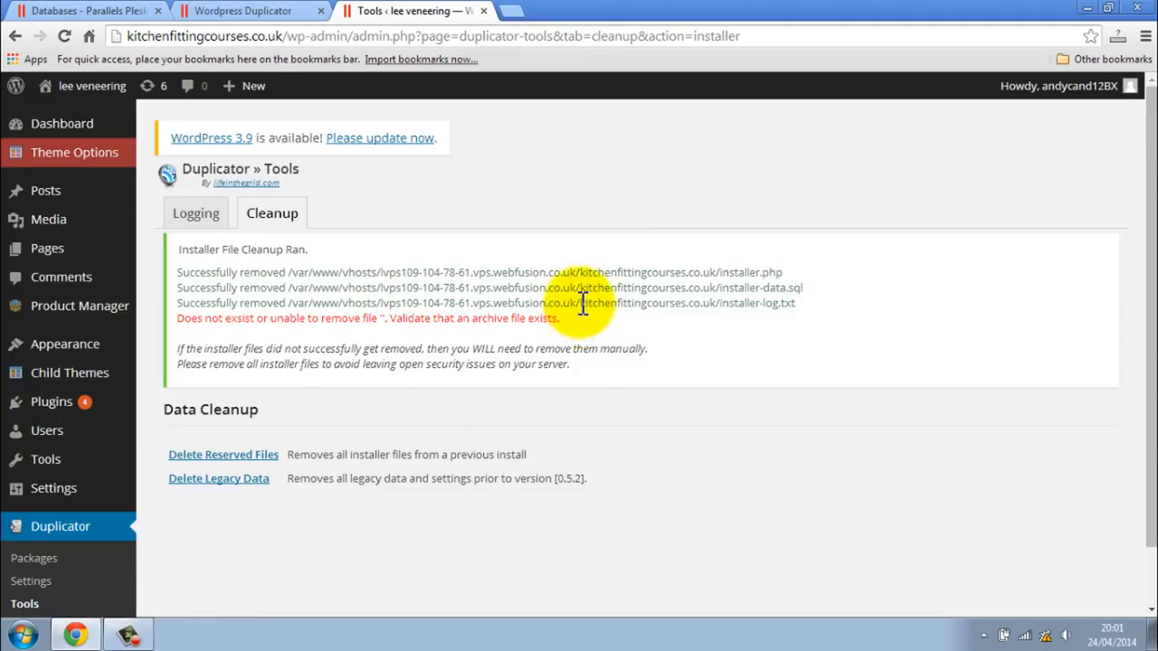
pyautogui.scroll(-2, 583, 307)
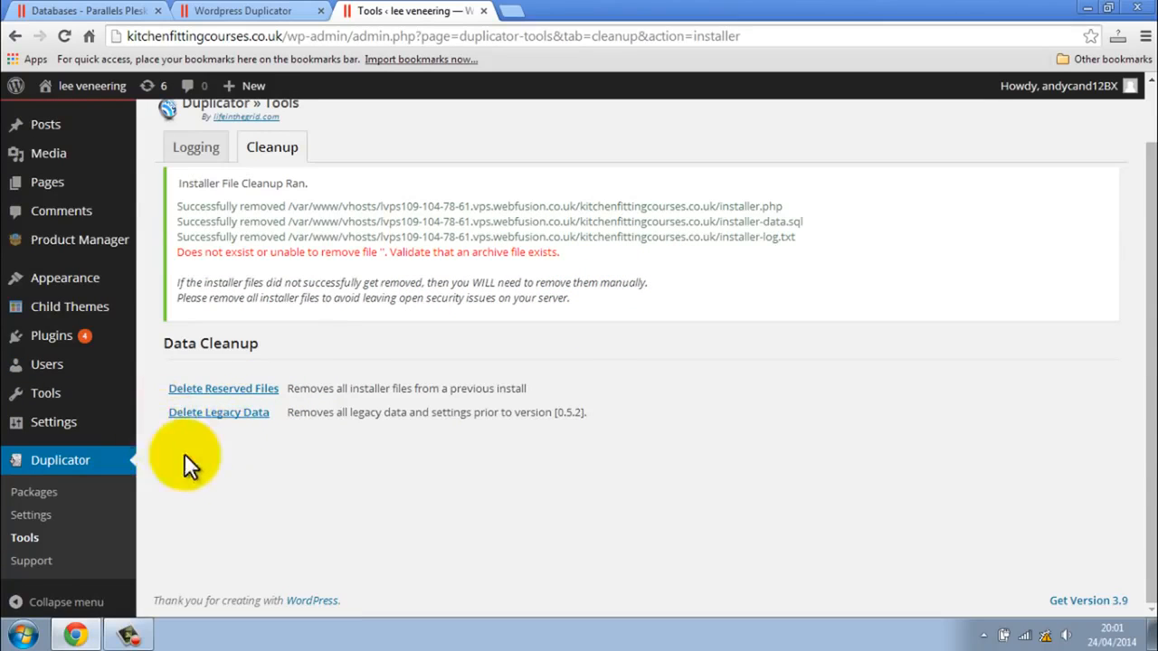
pyautogui.scroll(2, 152, 447)
pyautogui.scroll(-2, 150, 437)
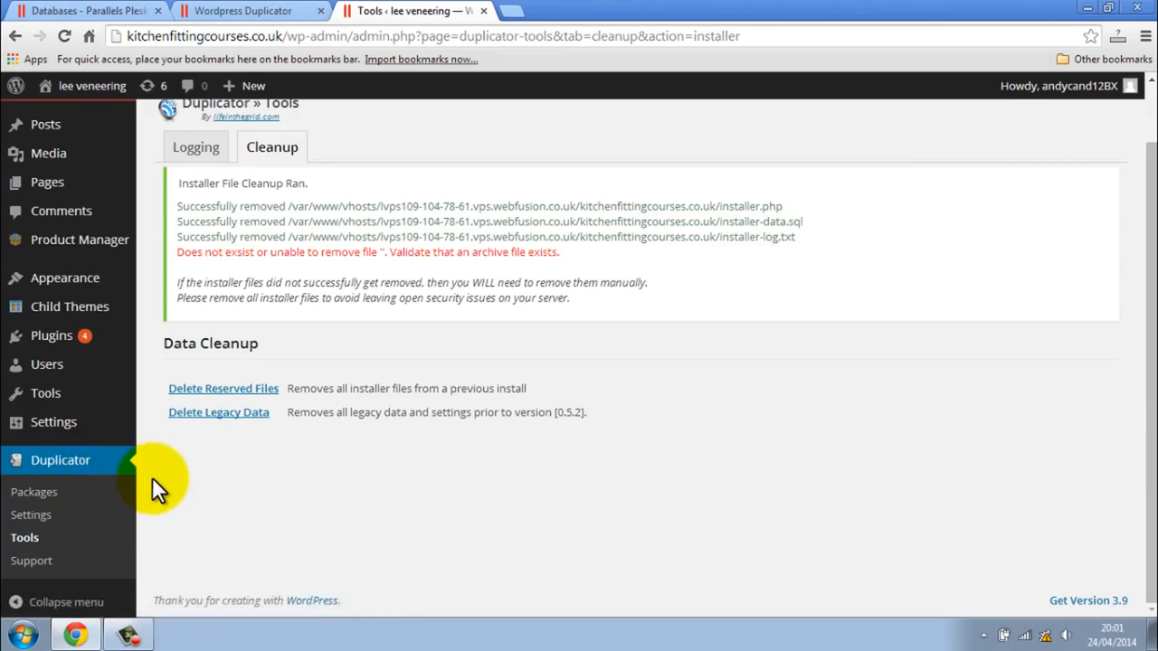
pyautogui.scroll(2, 152, 484)
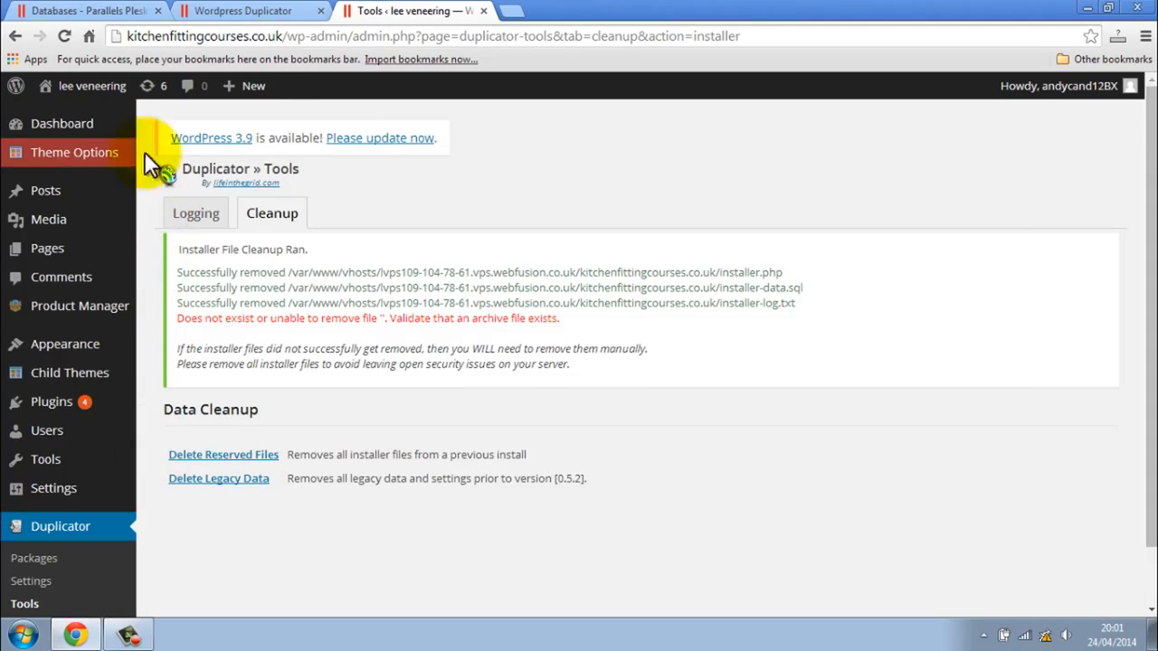
# Visit the copied site's front end and check the homepage banner and featured products.
pyautogui.moveTo(109, 90)
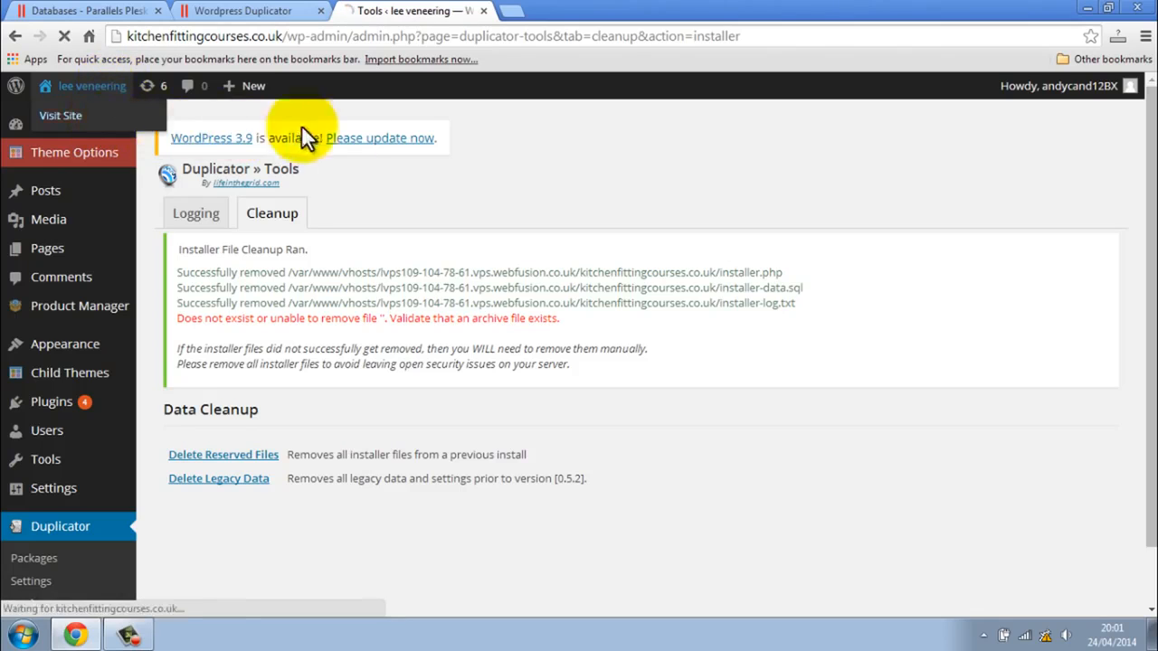
pyautogui.click(426, 144)
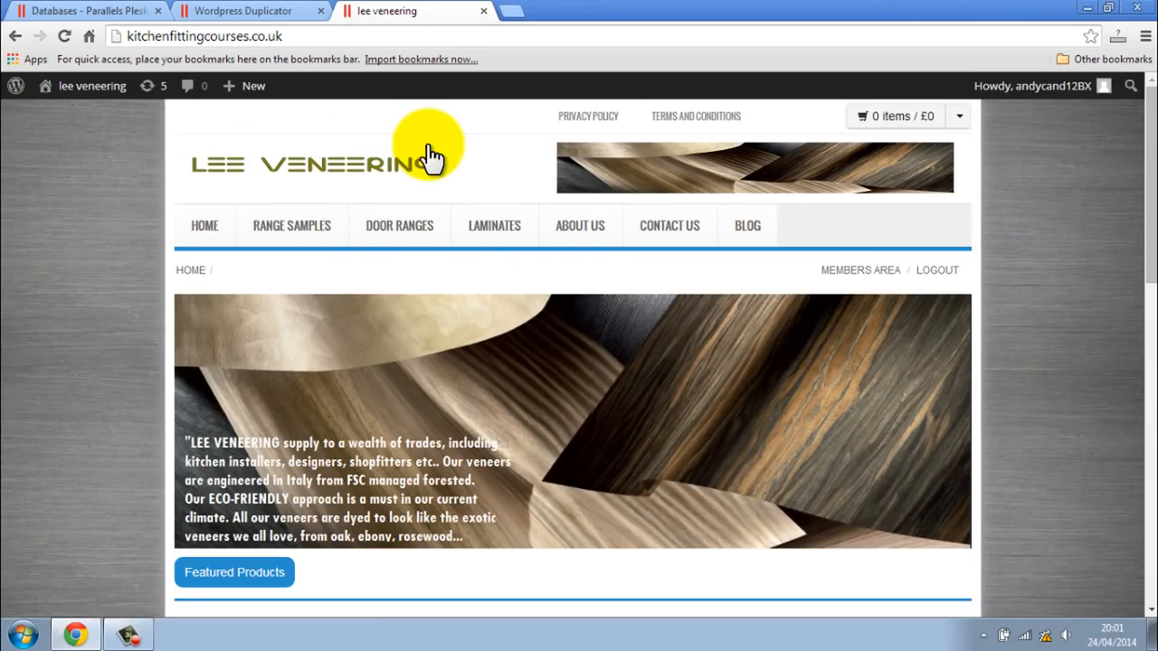
pyautogui.scroll(-3, 492, 312)
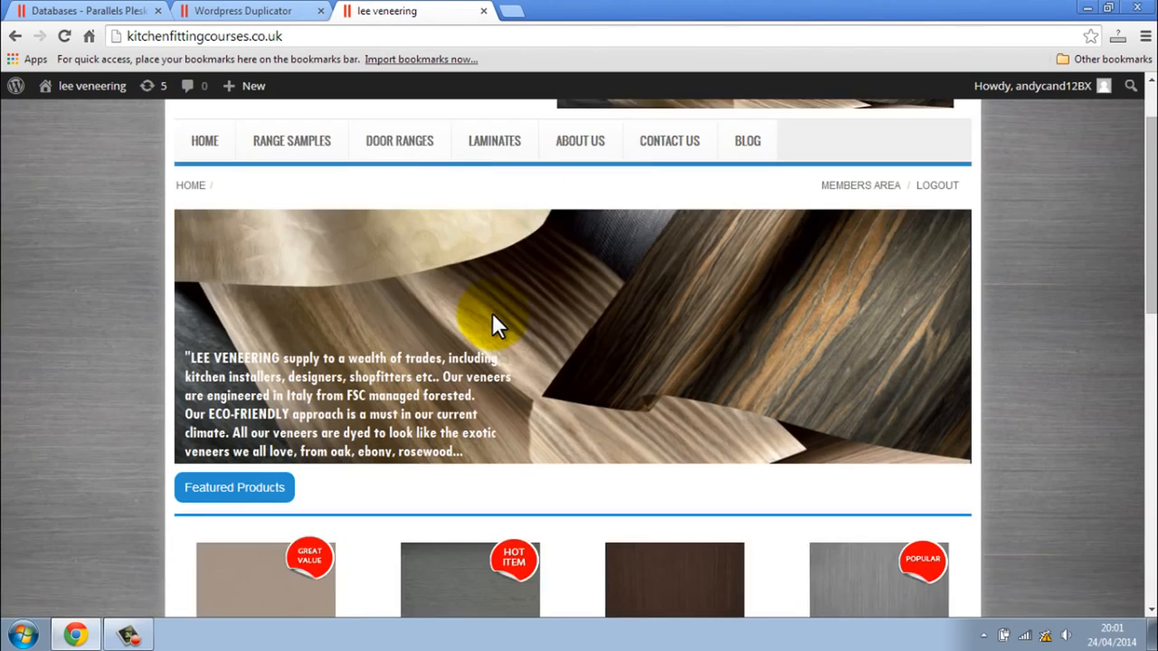
pyautogui.scroll(-3, 493, 321)
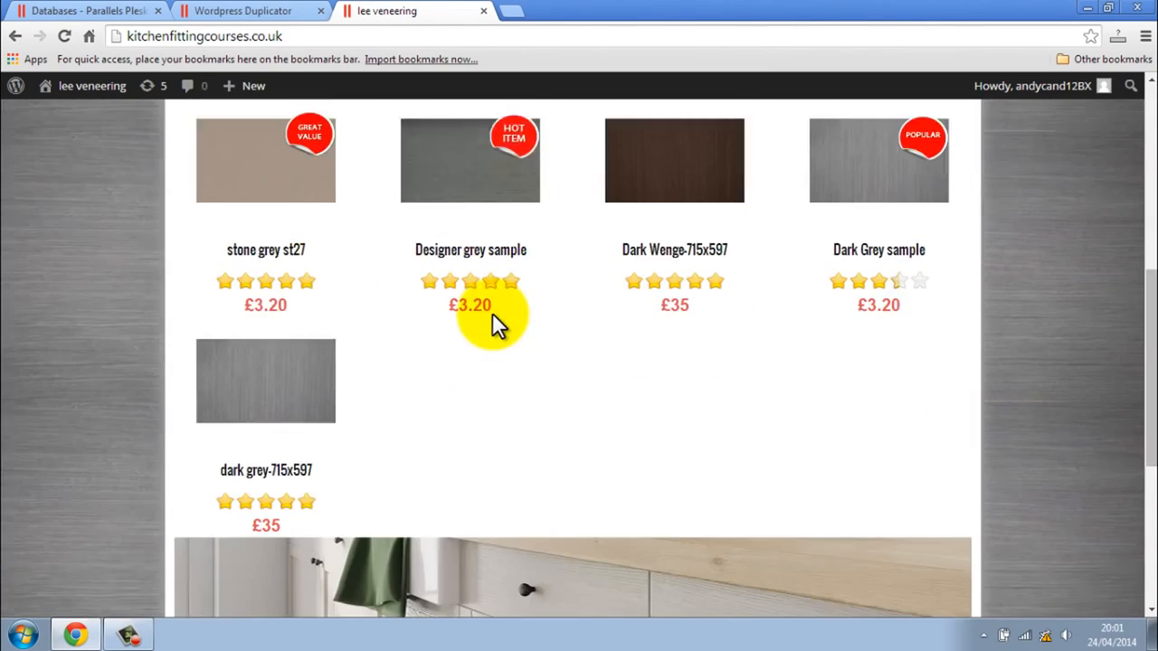
pyautogui.scroll(-3, 492, 313)
pyautogui.scroll(10, 492, 313)
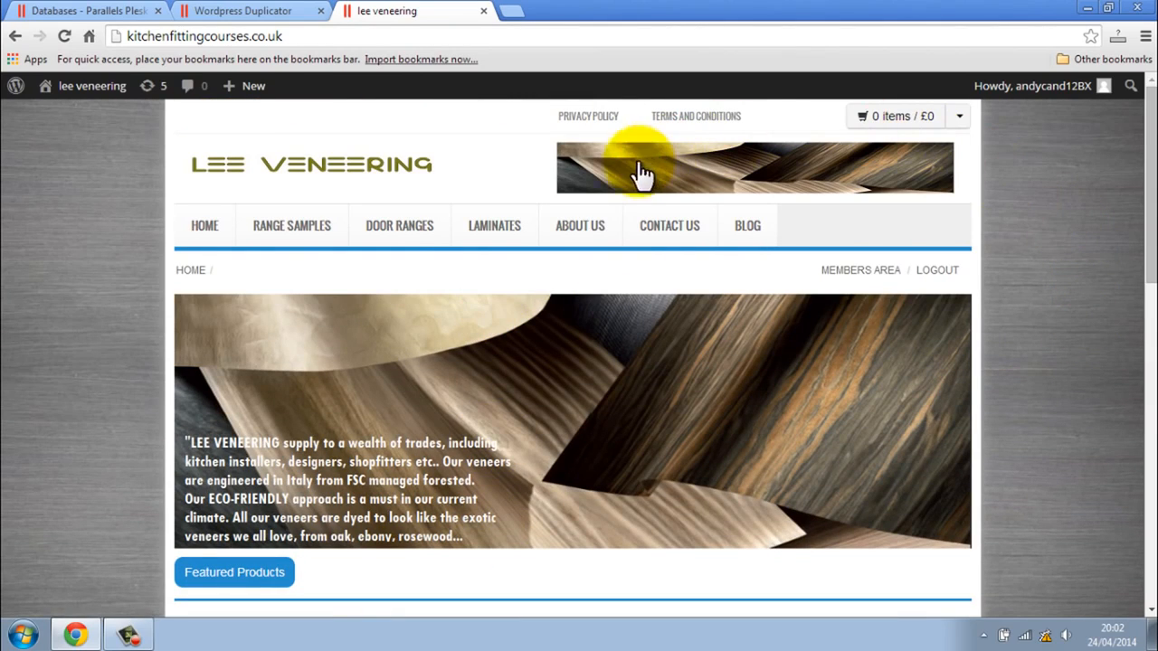
# Browse the Range Samples category and open the details of the Designer grey sample.
pyautogui.click(308, 235)
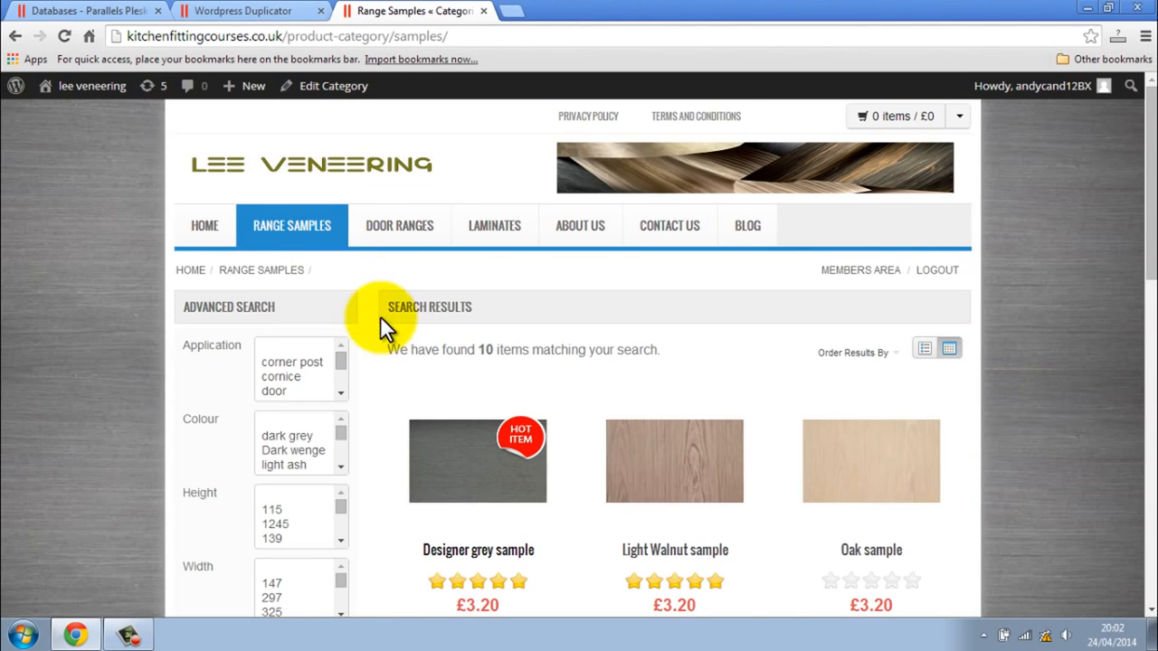
pyautogui.scroll(-2, 380, 316)
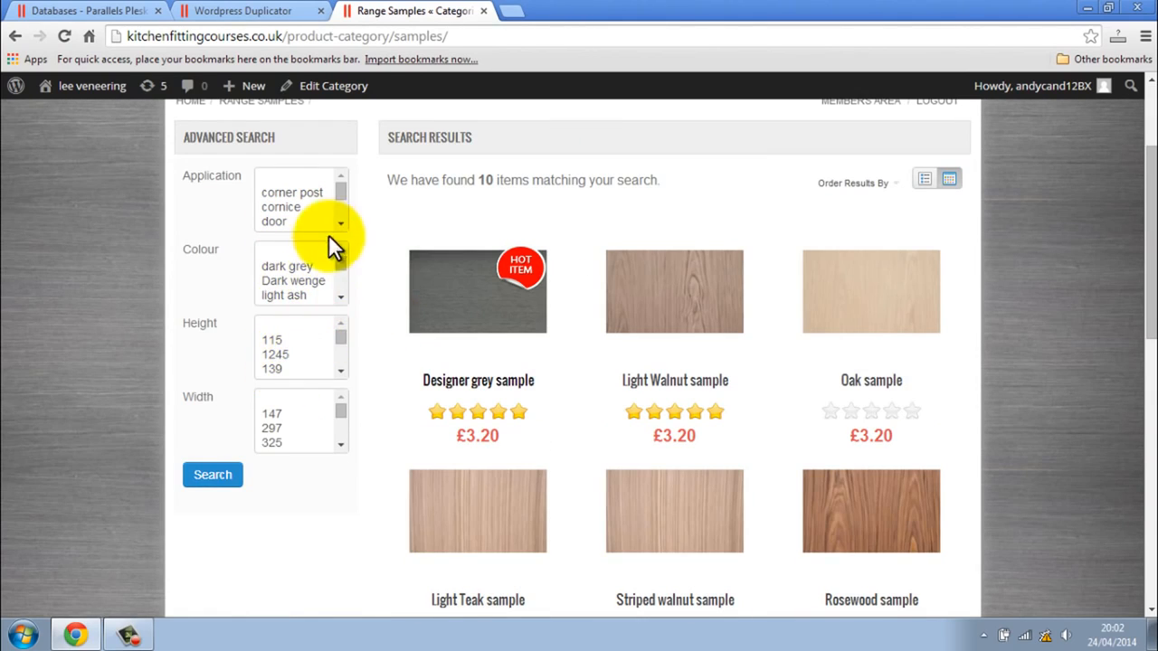
pyautogui.moveTo(509, 322)
pyautogui.click(493, 255)
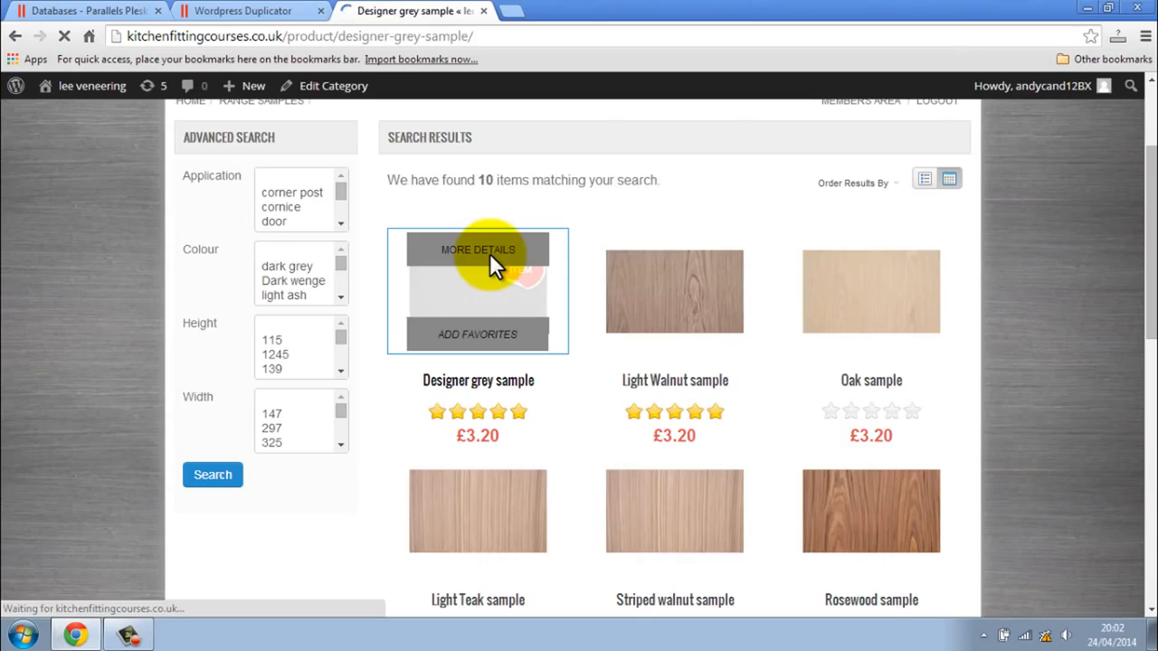
pyautogui.scroll(-1, 578, 340)
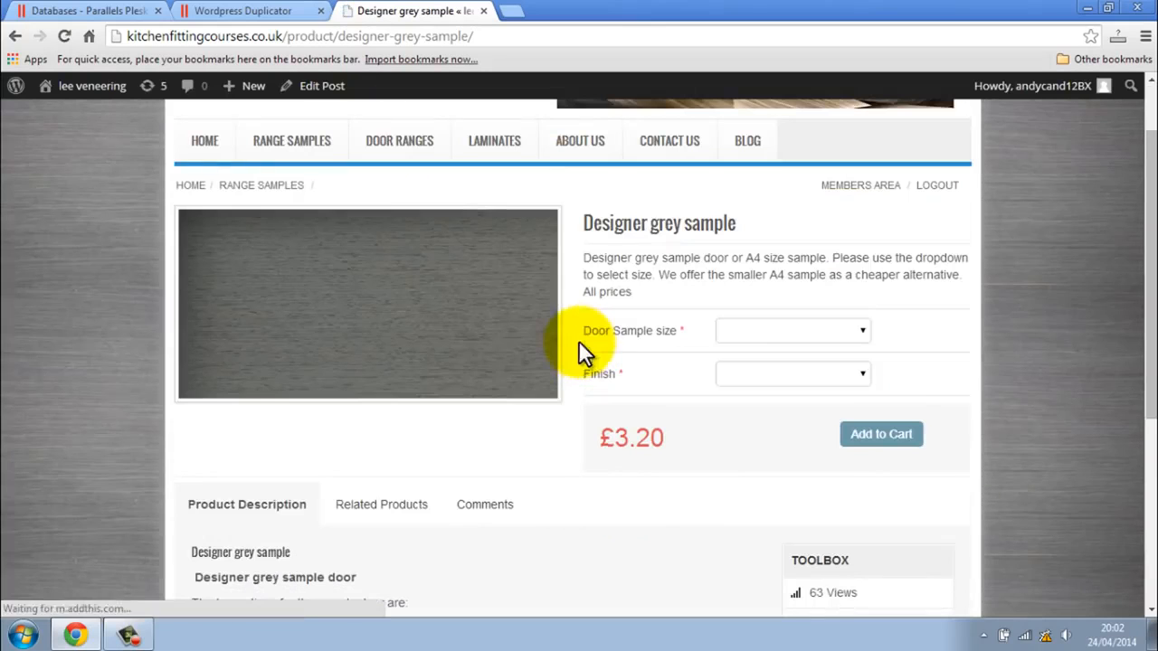
# View the enlarged product photo of the Designer grey sample, close it and check the Finish choices.
pyautogui.click(475, 347)
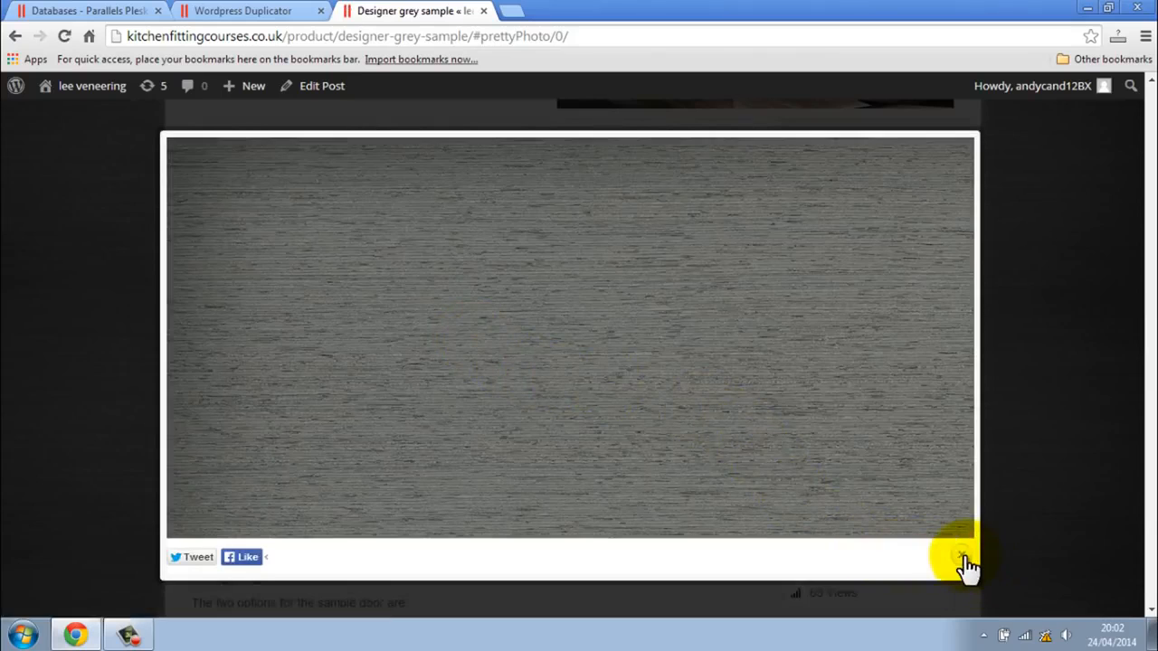
pyautogui.click(961, 554)
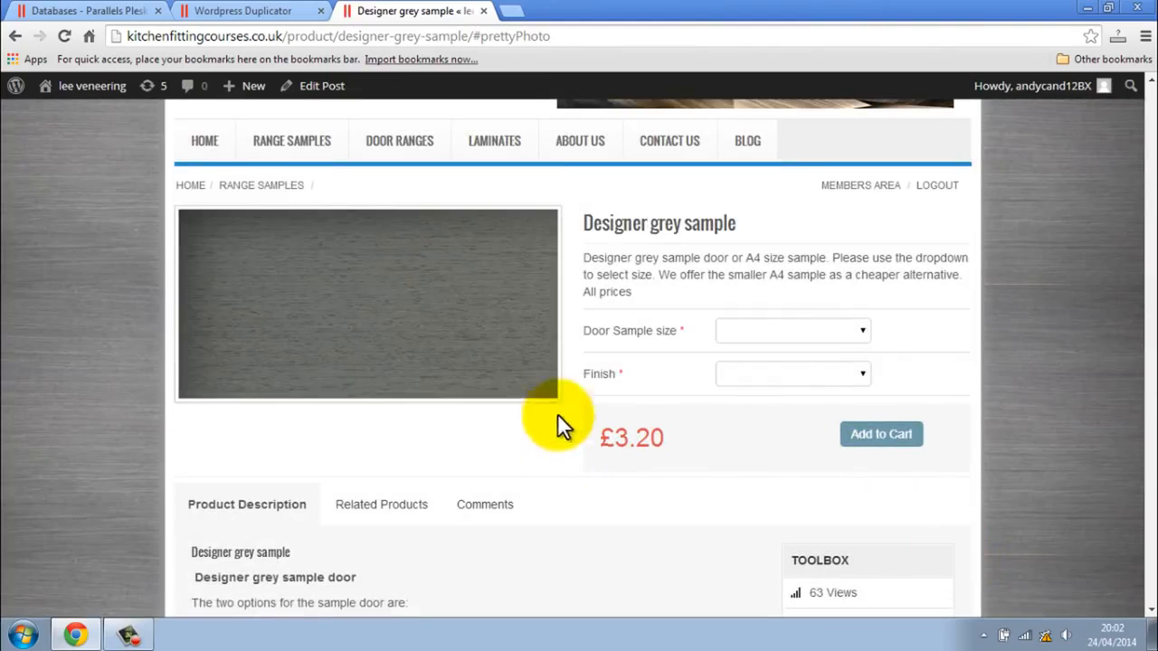
pyautogui.click(860, 376)
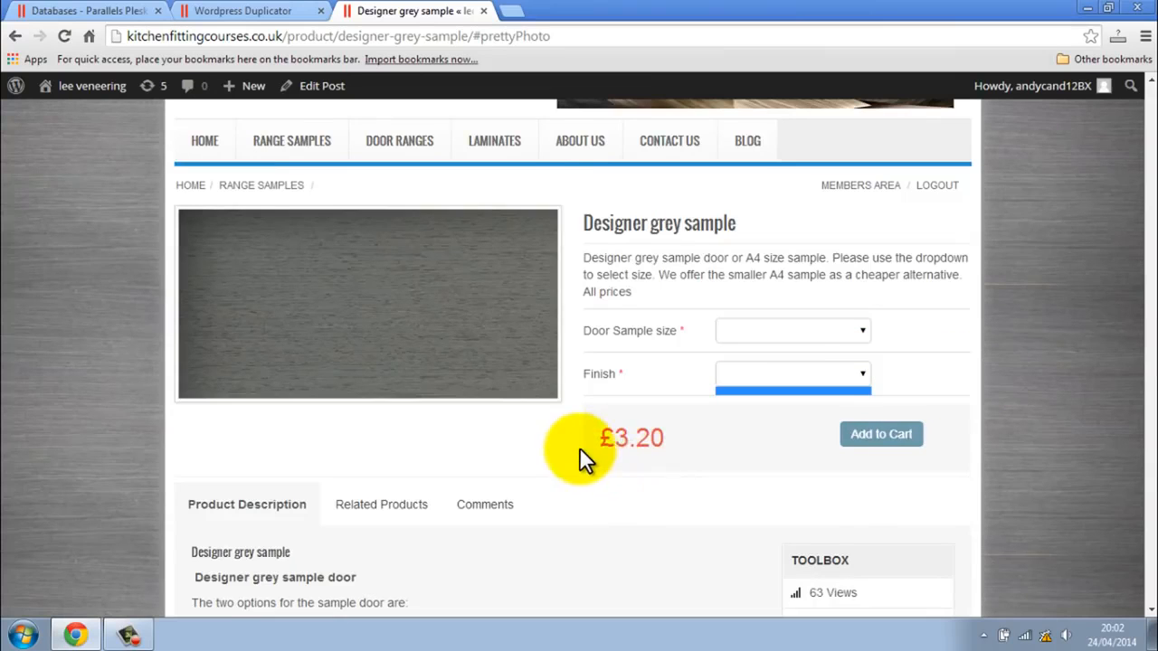
pyautogui.scroll(1, 584, 459)
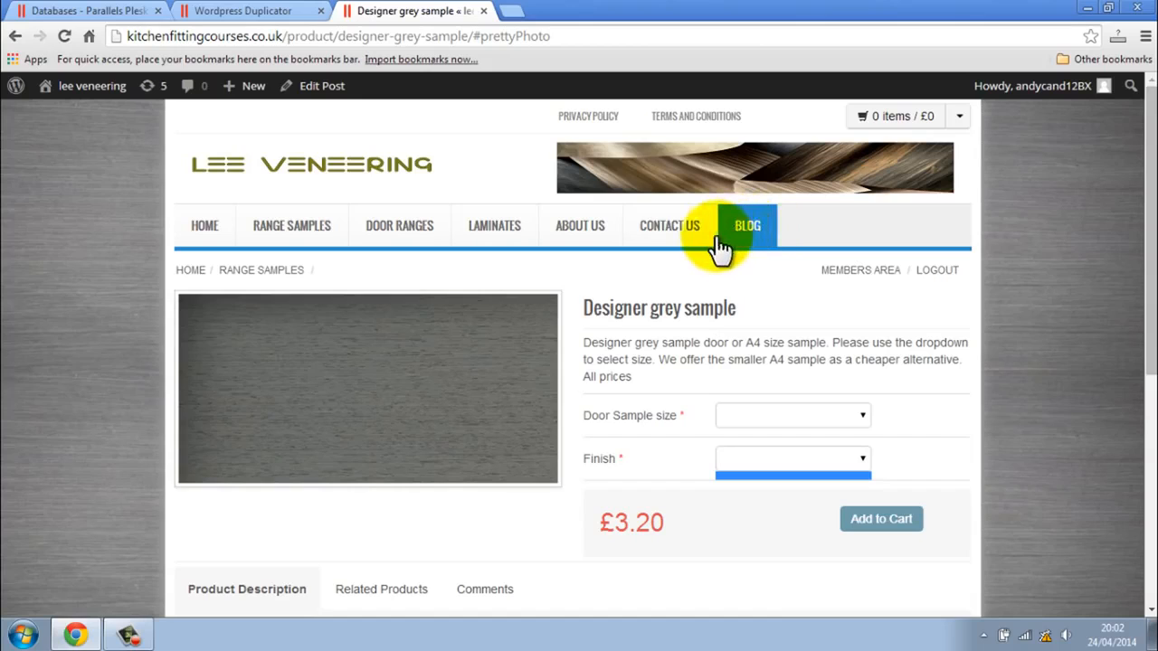
# Open the blog post "New Oak laminate colour range coming soon" and check its text and images.
pyautogui.click(749, 239)
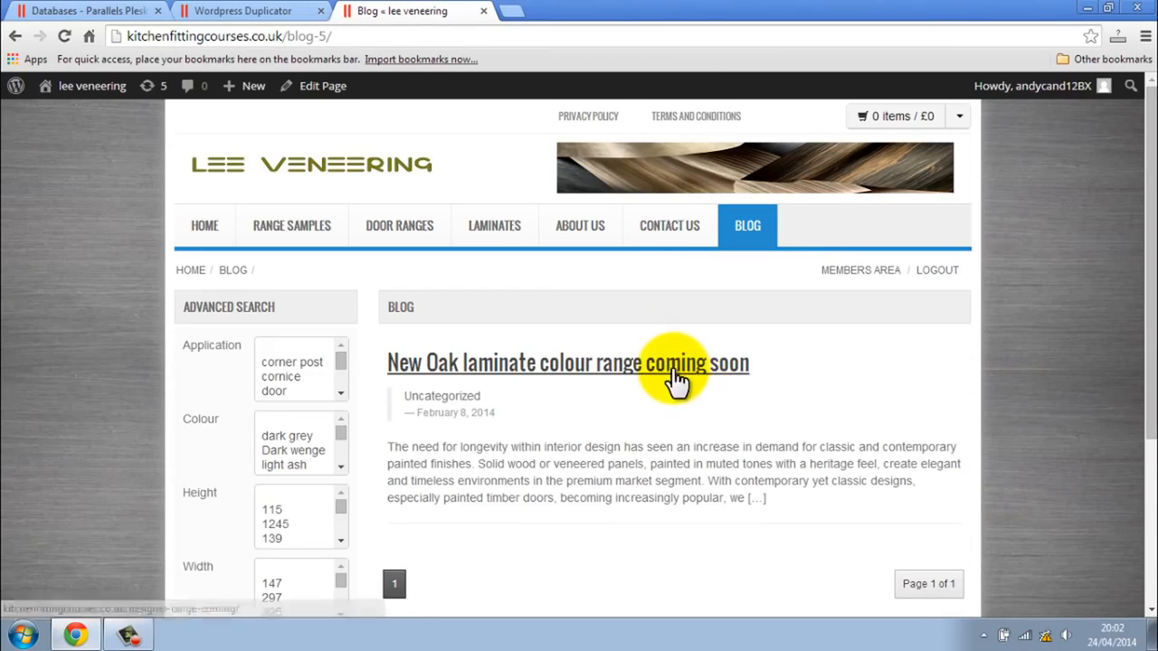
pyautogui.click(674, 371)
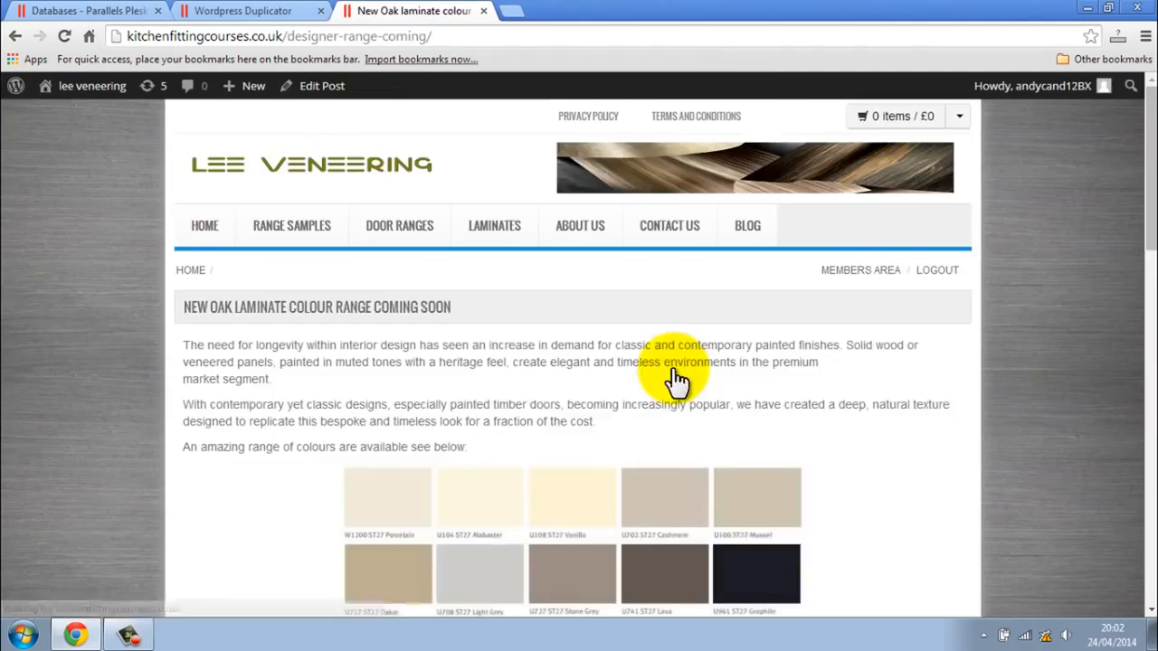
pyautogui.scroll(-5, 543, 411)
pyautogui.scroll(-3, 532, 413)
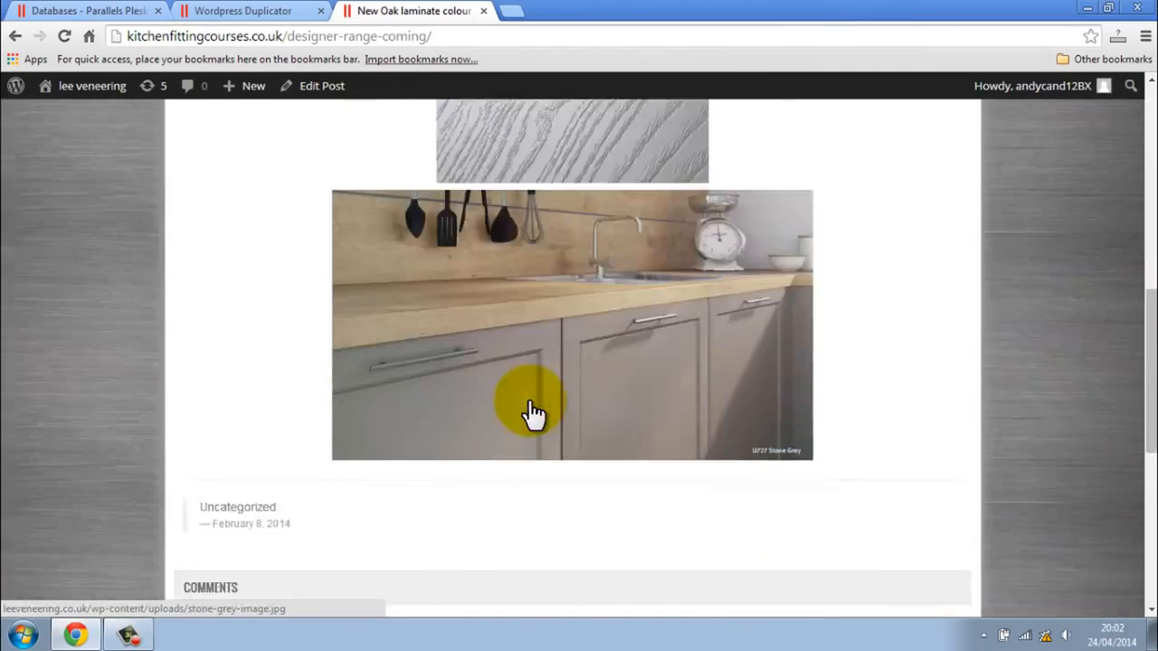
pyautogui.scroll(8, 530, 406)
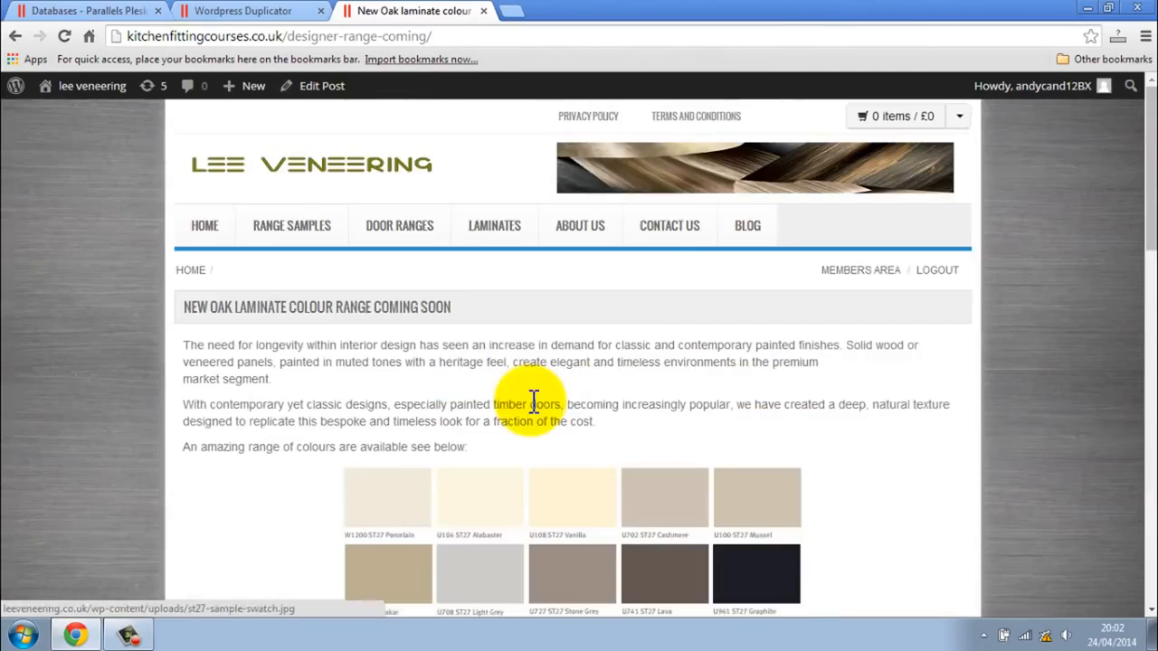
# Open the About Us page and check its banner, embedded video and header.
pyautogui.click(583, 230)
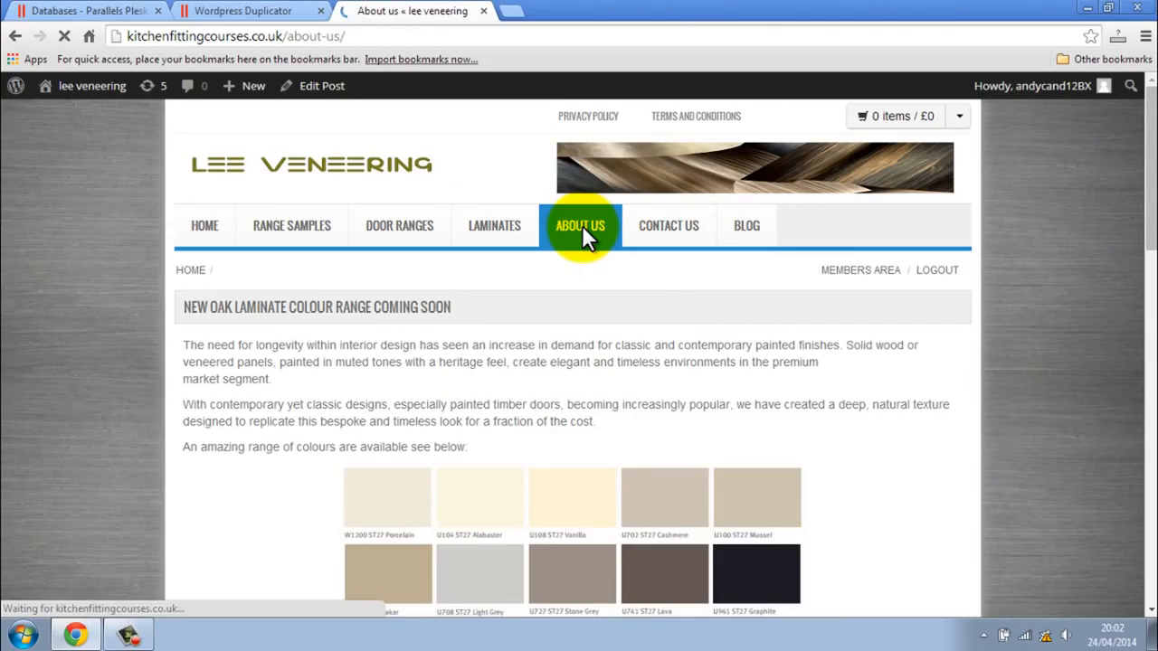
pyautogui.scroll(-3, 506, 383)
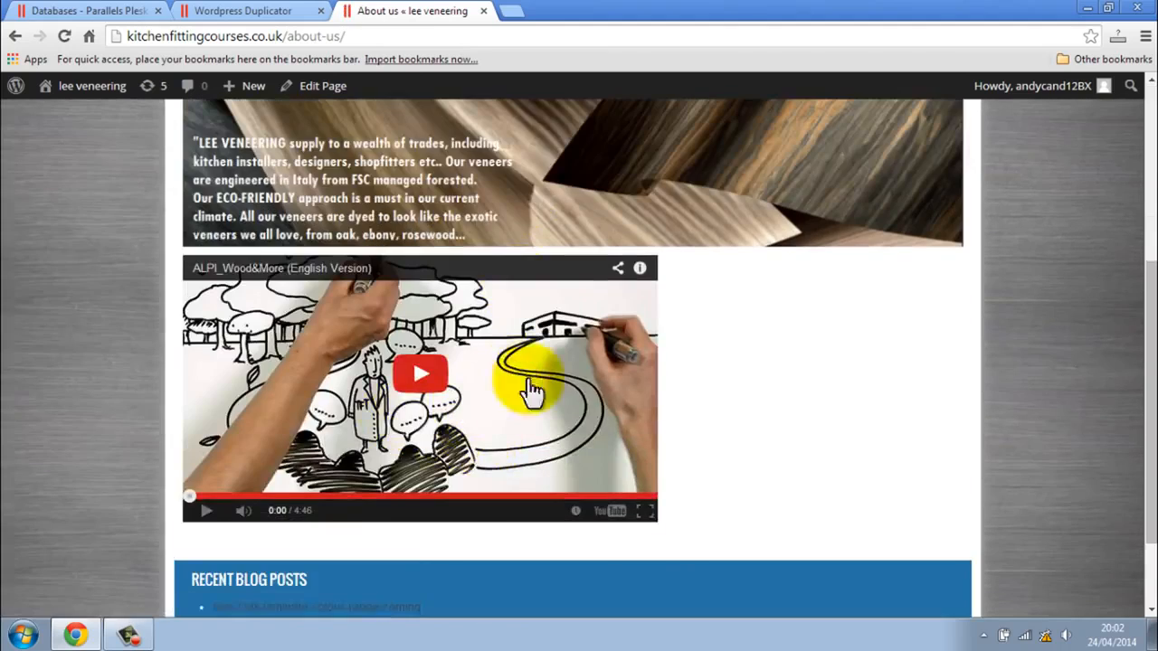
pyautogui.scroll(3, 534, 384)
pyautogui.scroll(1, 556, 414)
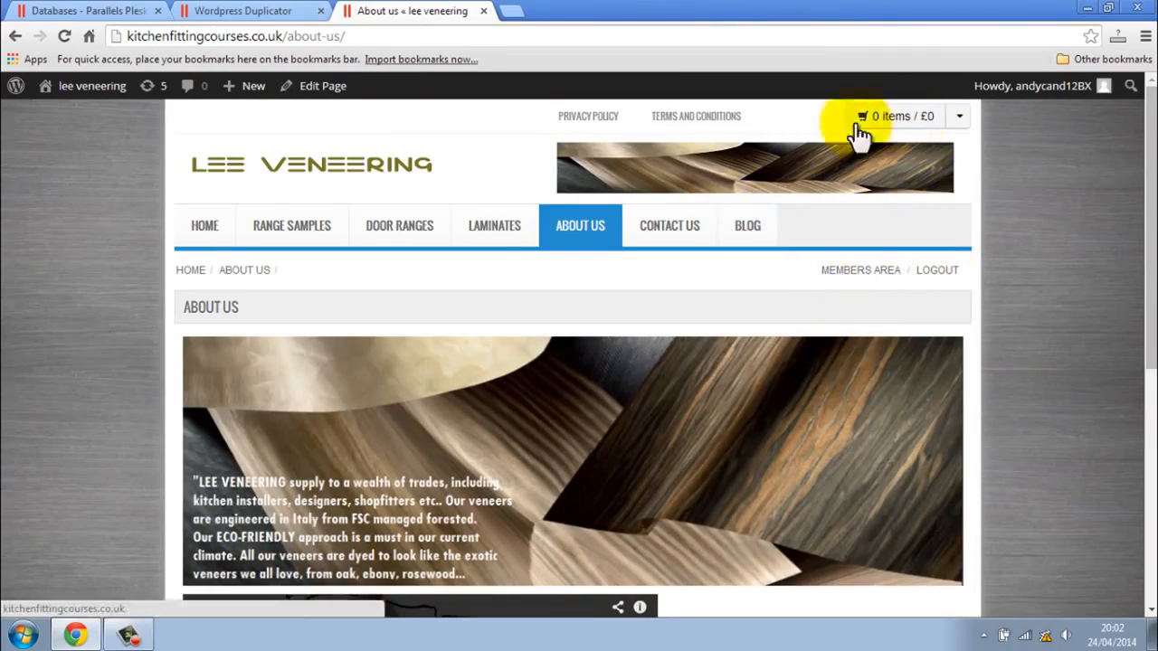
pyautogui.moveTo(399, 226)
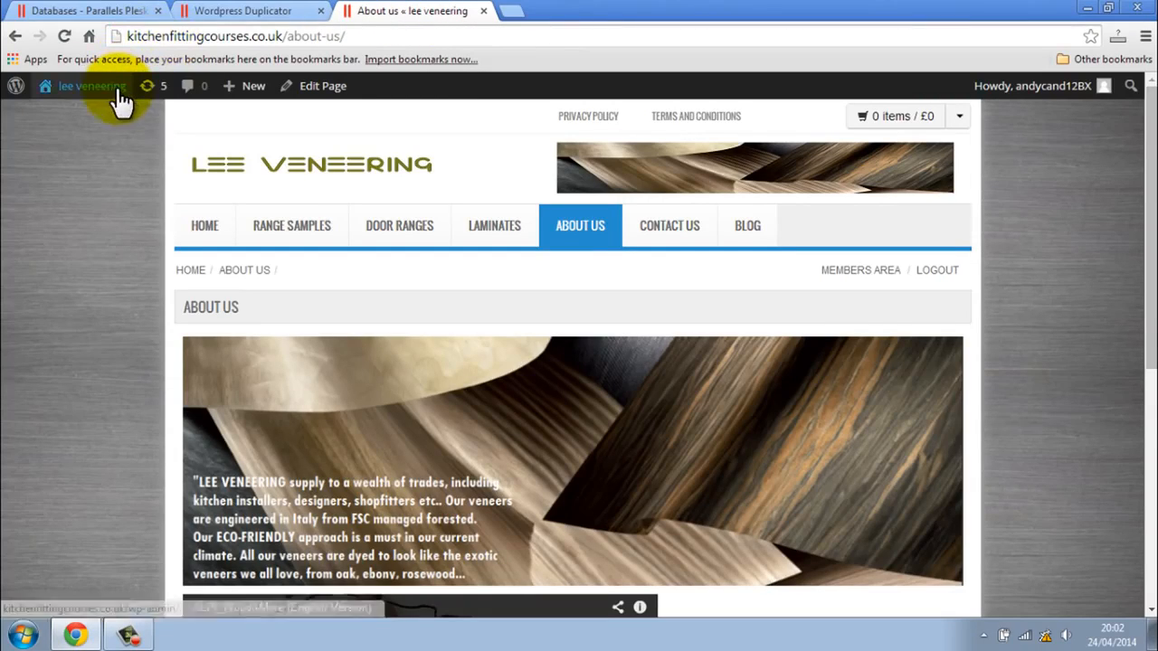
# Return to the copied site's WordPress dashboard and look over its contents.
pyautogui.moveTo(119, 98)
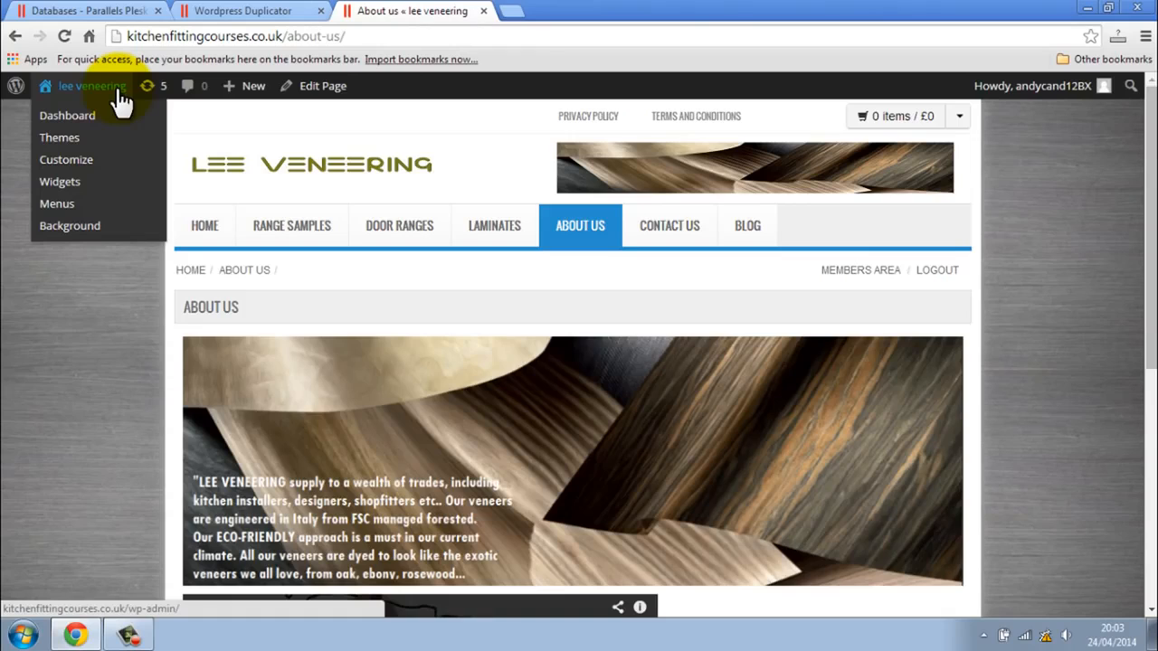
pyautogui.click(89, 116)
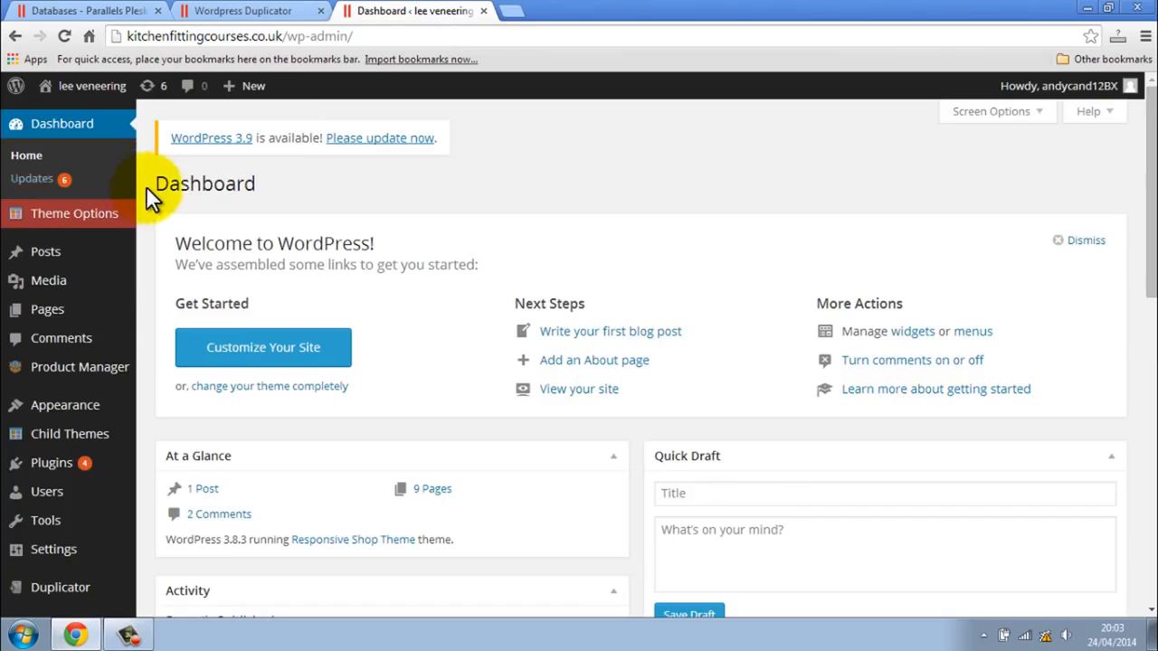
pyautogui.scroll(-2, 146, 185)
pyautogui.scroll(1, 145, 186)
pyautogui.scroll(1, 146, 186)
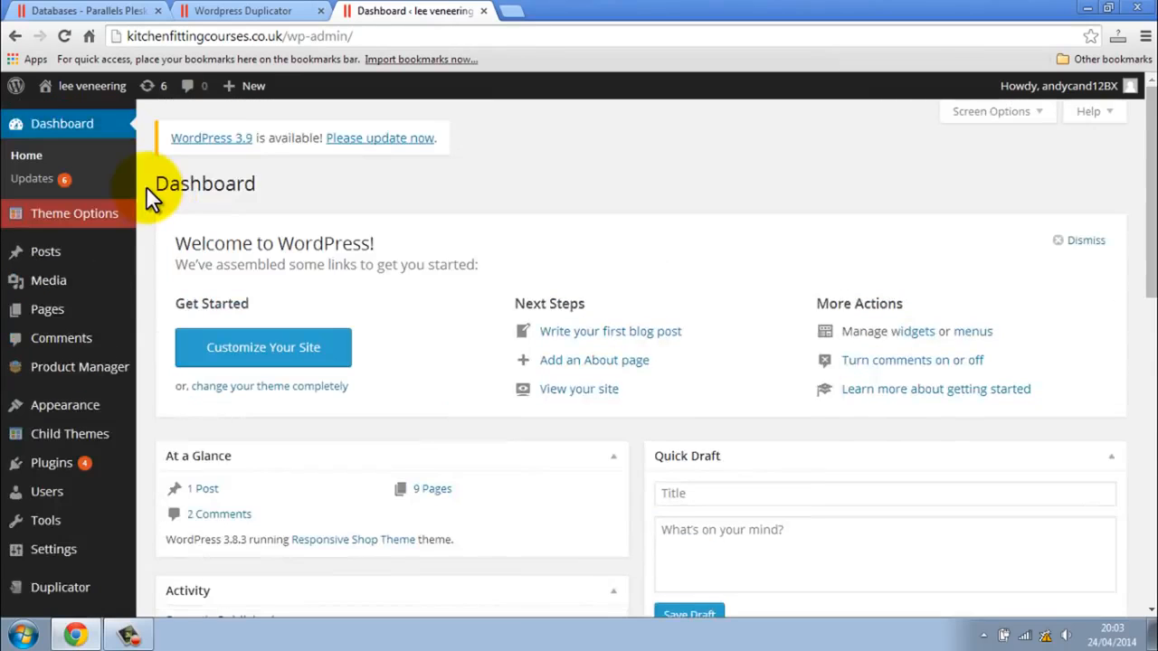
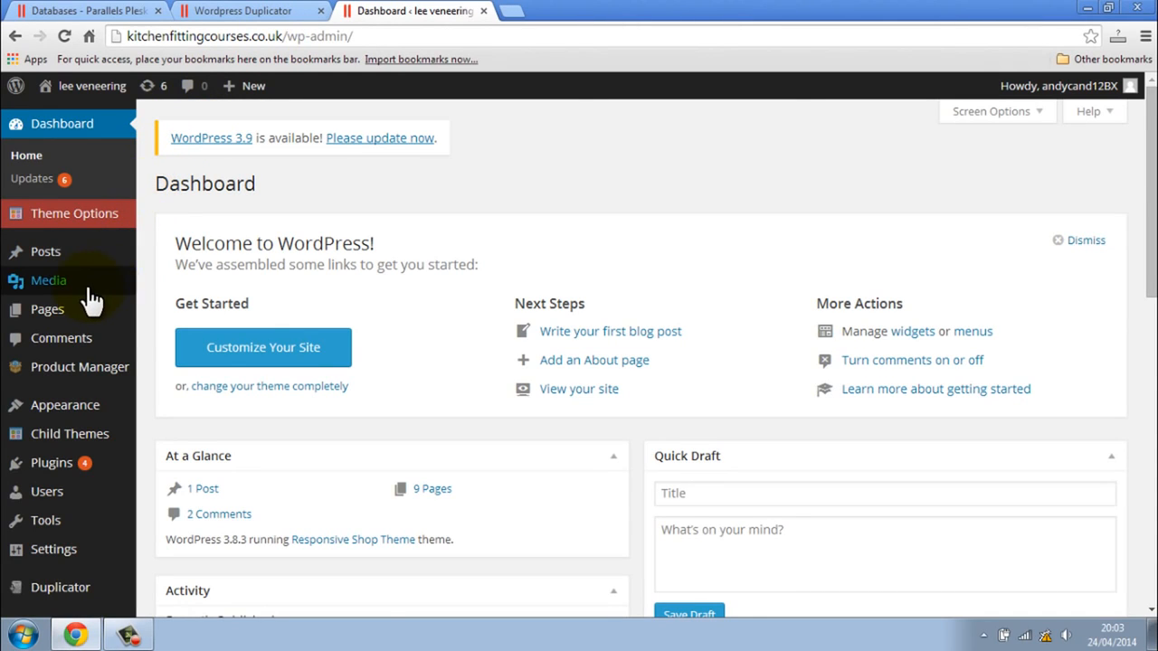
# Open the copied site's Media Library and look through the list of transferred images.
pyautogui.moveTo(86, 287)
pyautogui.click(152, 284)
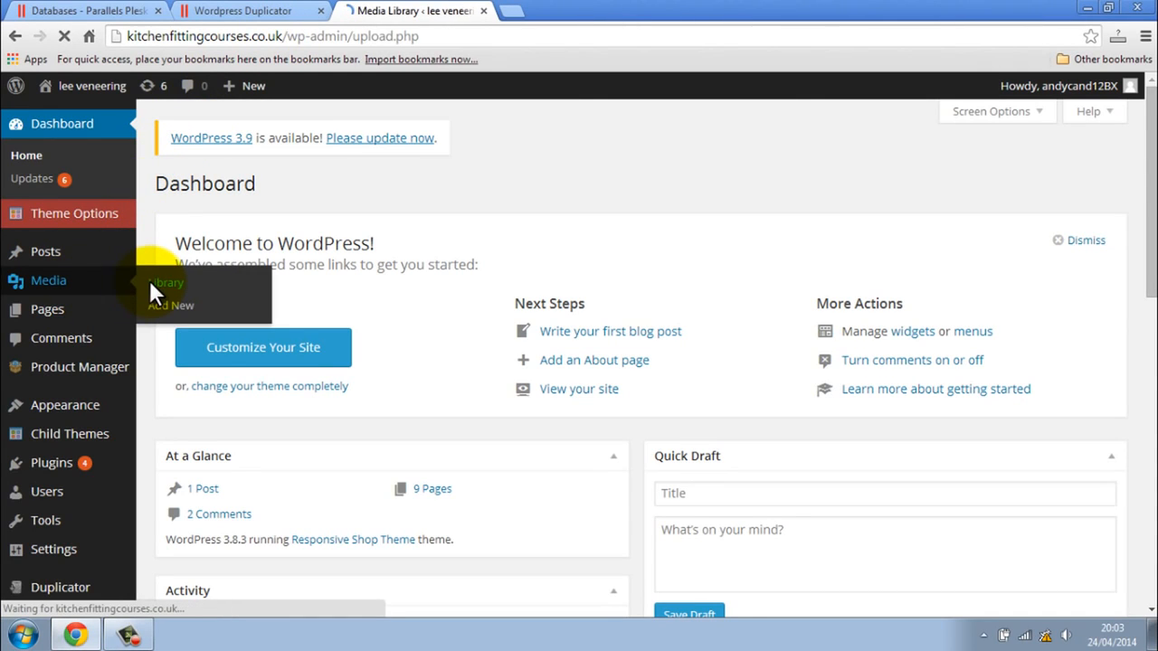
pyautogui.scroll(-1, 151, 287)
pyautogui.scroll(-10, 560, 324)
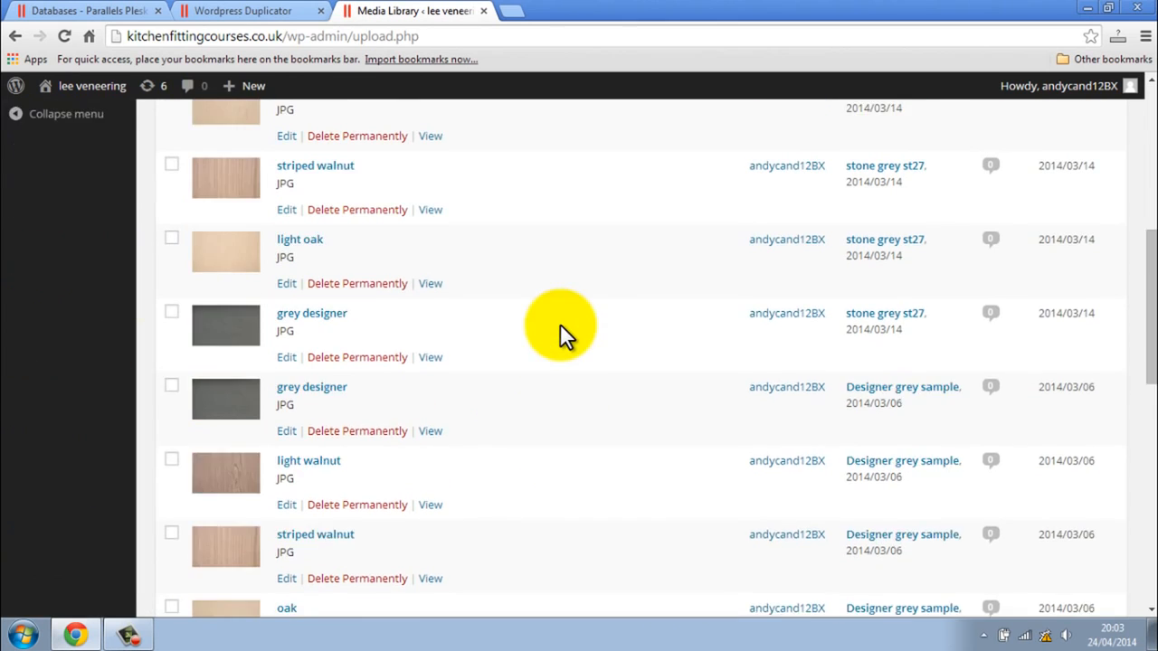
pyautogui.scroll(-3, 559, 328)
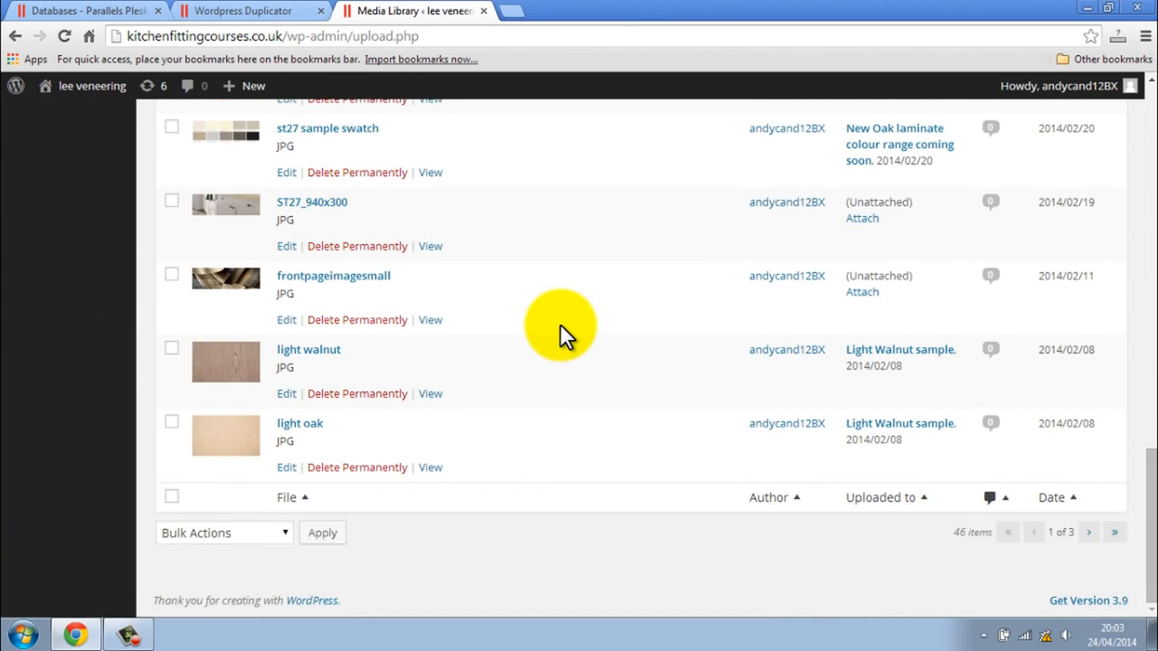
pyautogui.scroll(14, 560, 323)
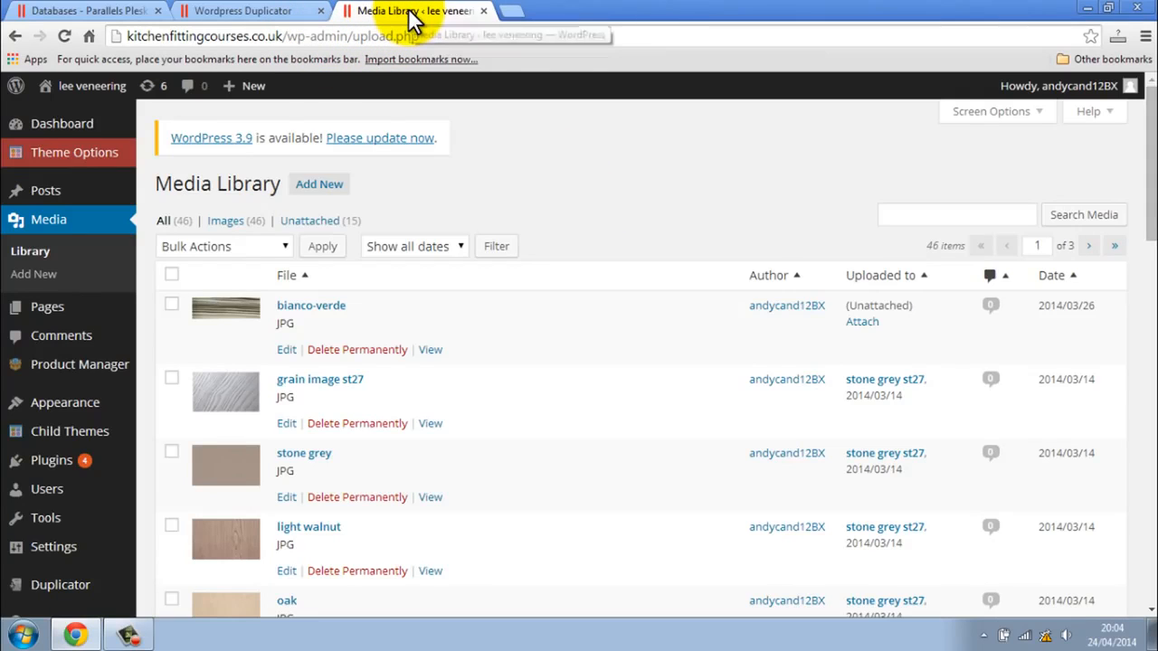
# Open the bookmarked ThemeForest website in a new browser tab.
pyautogui.click(512, 11)
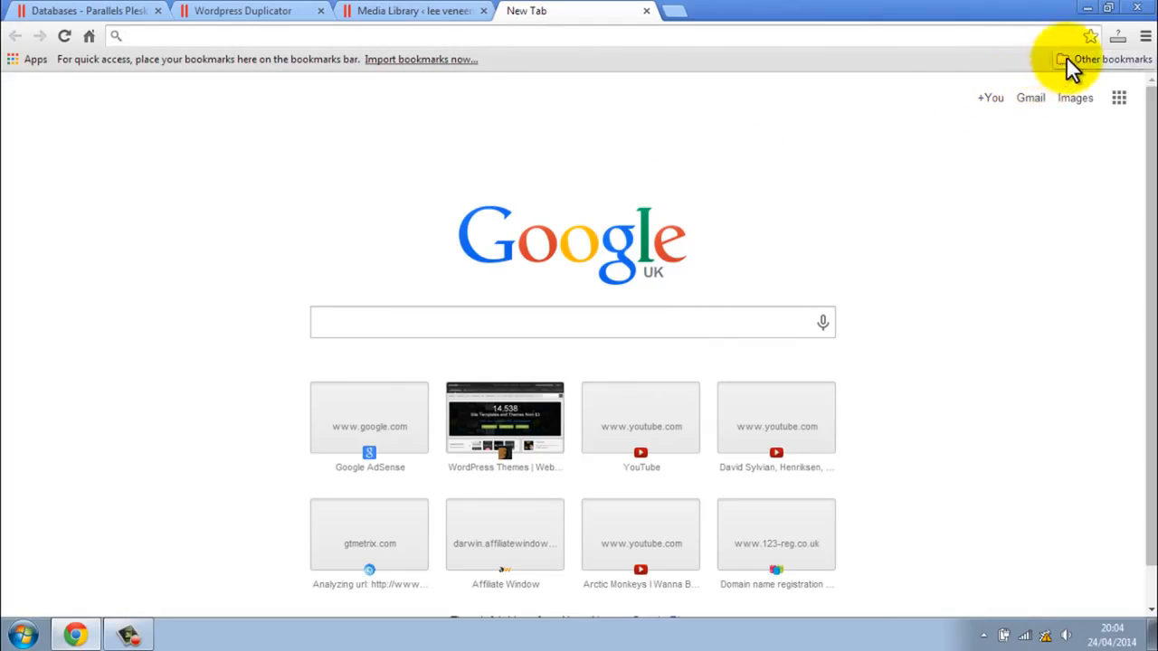
pyautogui.click(1068, 62)
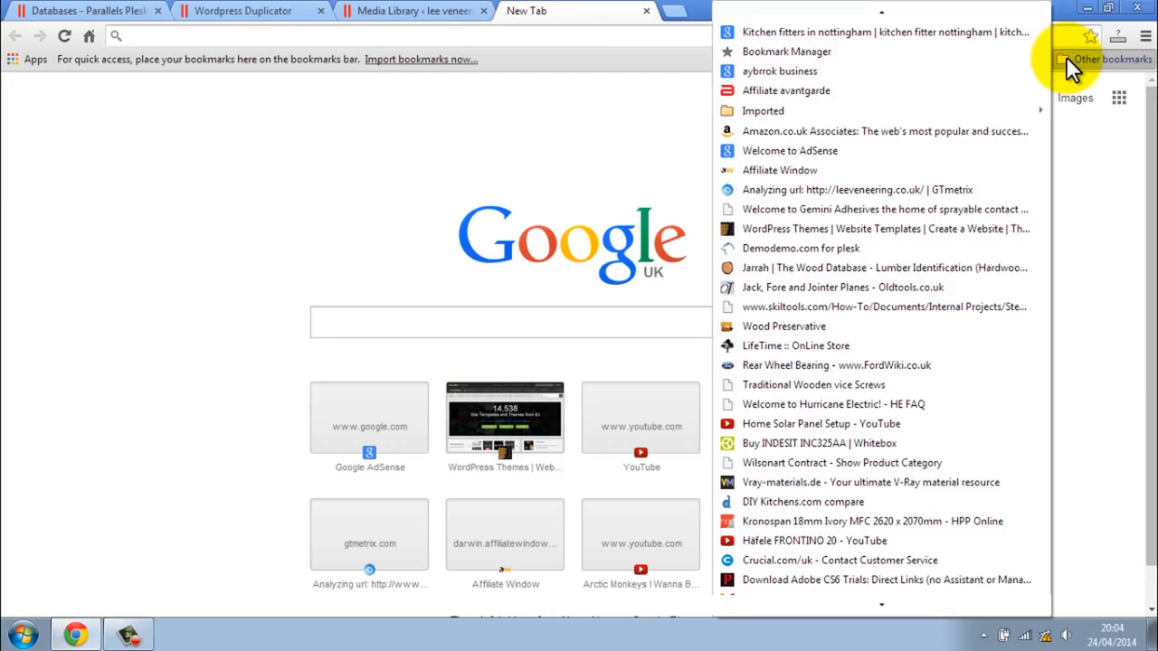
pyautogui.click(962, 227)
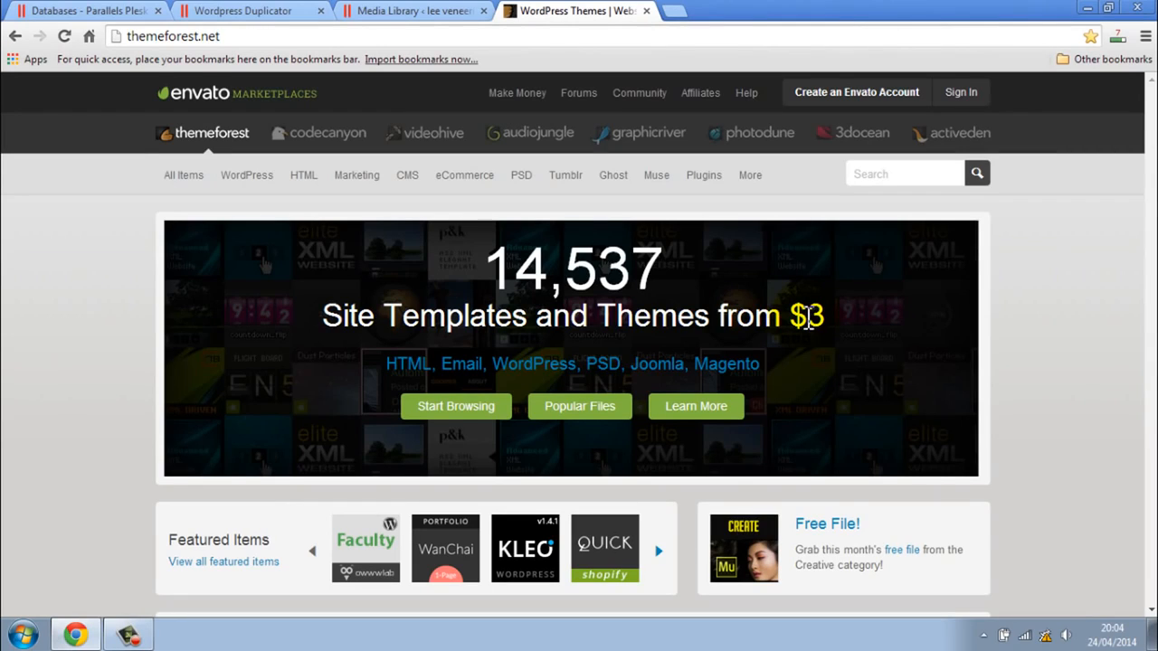
# Open ThemeForest's WordPress themes category and browse the listed themes and their prices.
pyautogui.click(262, 183)
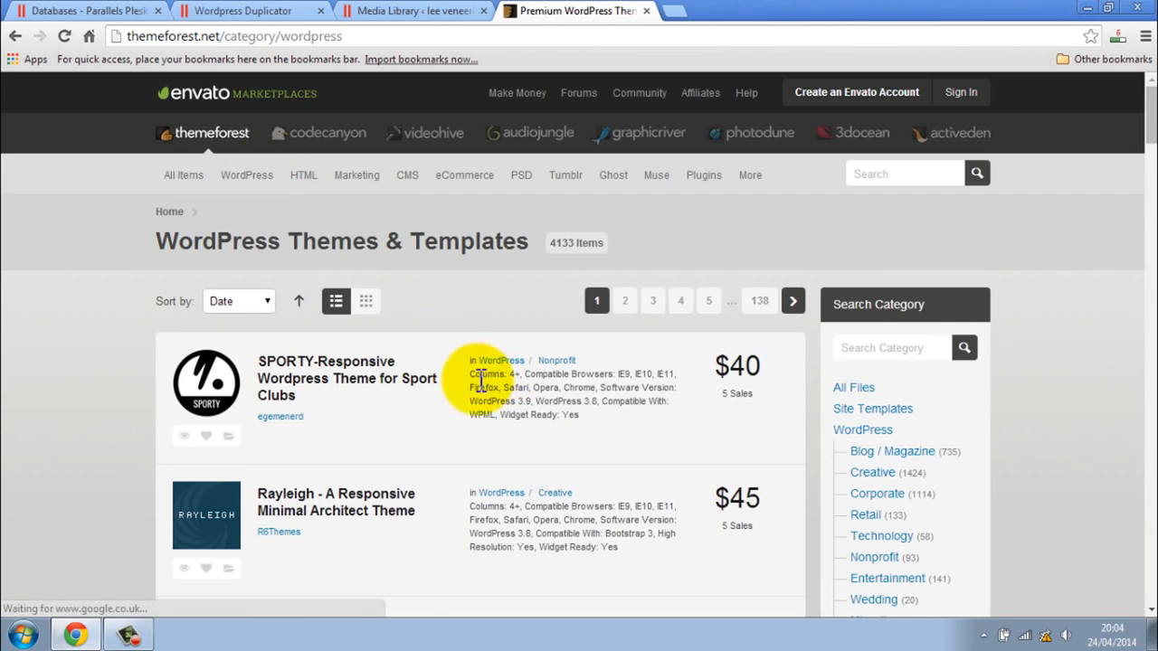
pyautogui.scroll(-5, 459, 378)
pyautogui.scroll(-7, 456, 380)
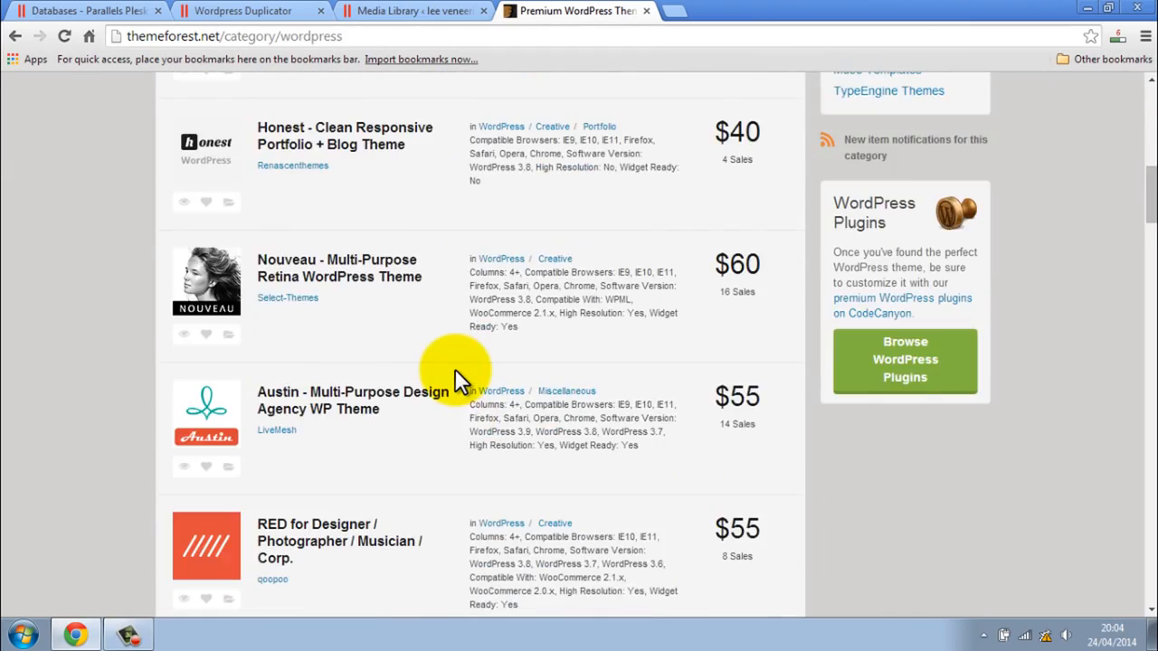
pyautogui.scroll(-4, 455, 369)
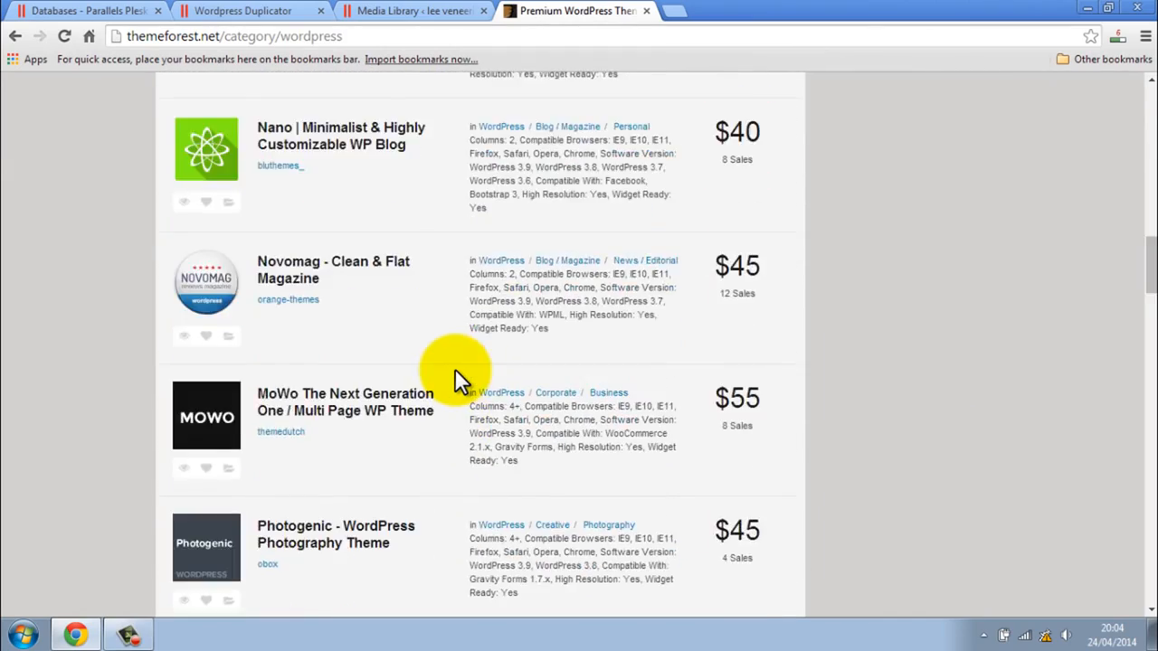
pyautogui.scroll(11, 455, 369)
pyautogui.scroll(5, 455, 369)
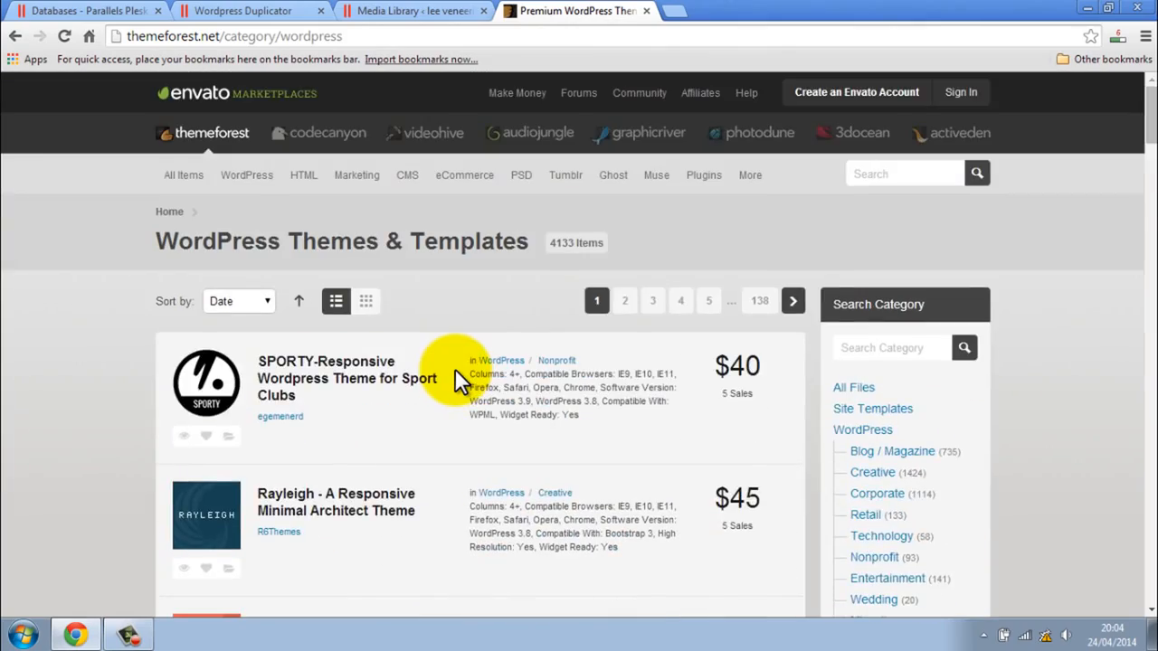
# Open the WordPress plugins category on CodeCanyon and browse the listed plugins and their prices.
pyautogui.click(693, 178)
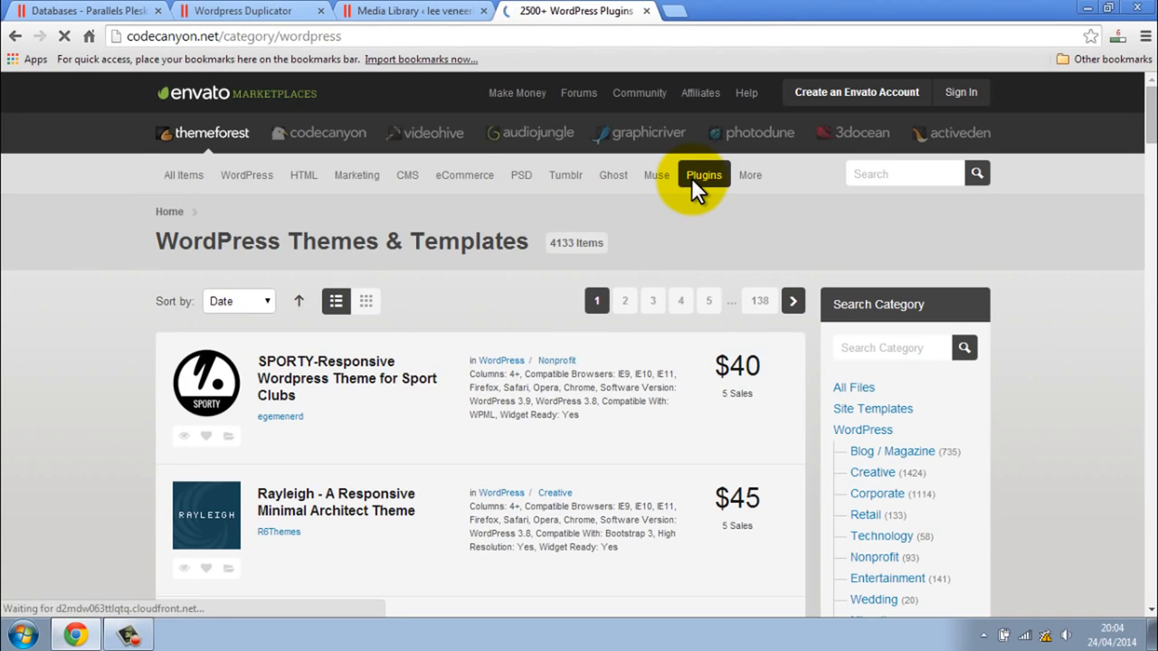
pyautogui.scroll(-4, 437, 373)
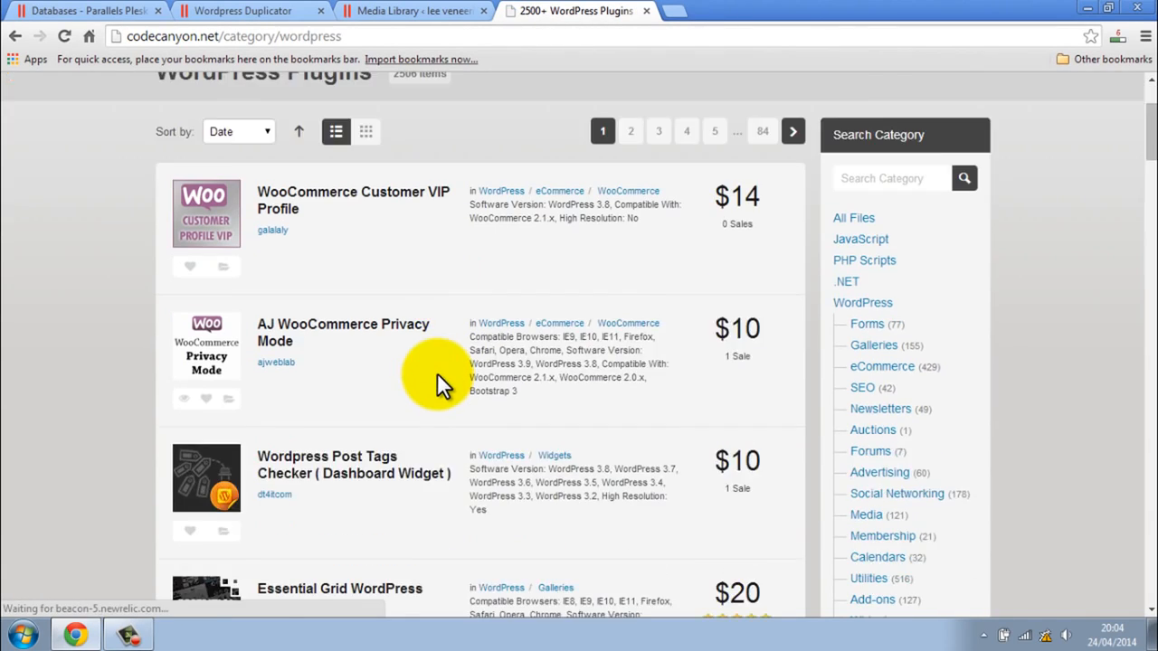
pyautogui.scroll(-6, 437, 372)
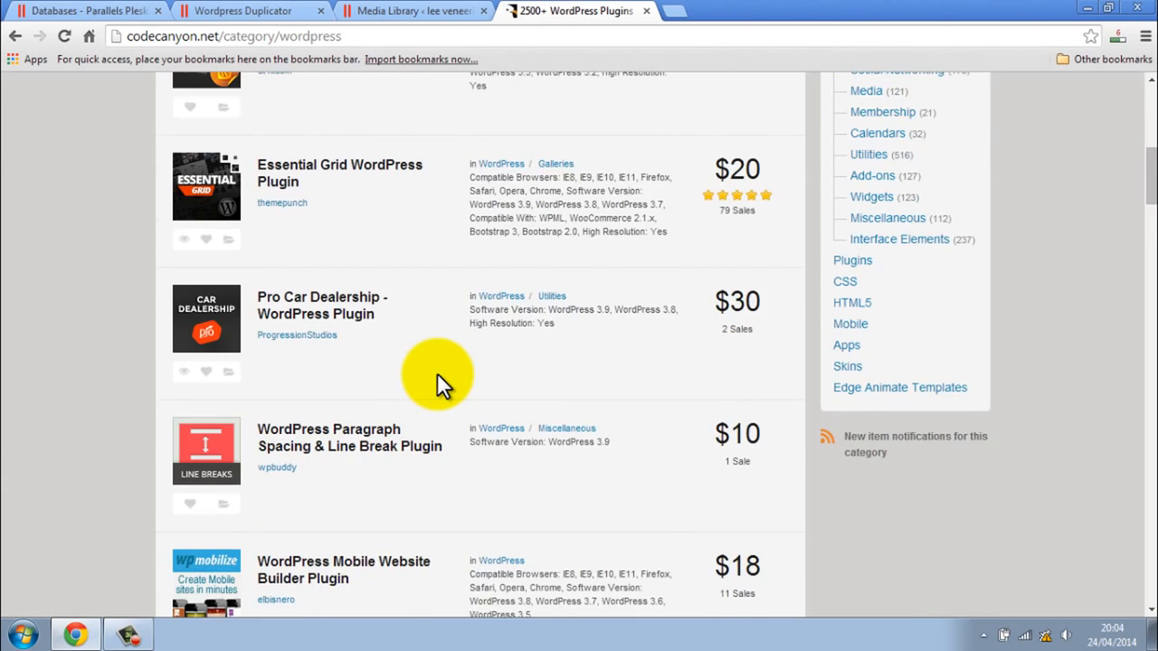
pyautogui.scroll(-1, 436, 373)
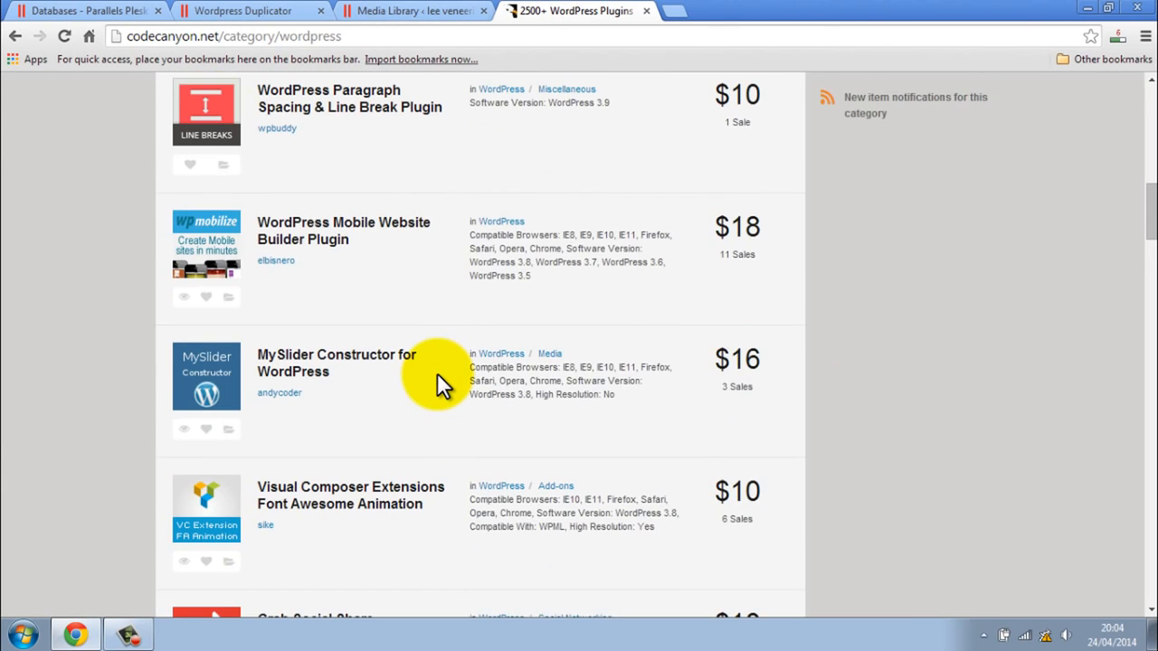
pyautogui.scroll(-3, 437, 373)
pyautogui.scroll(14, 437, 372)
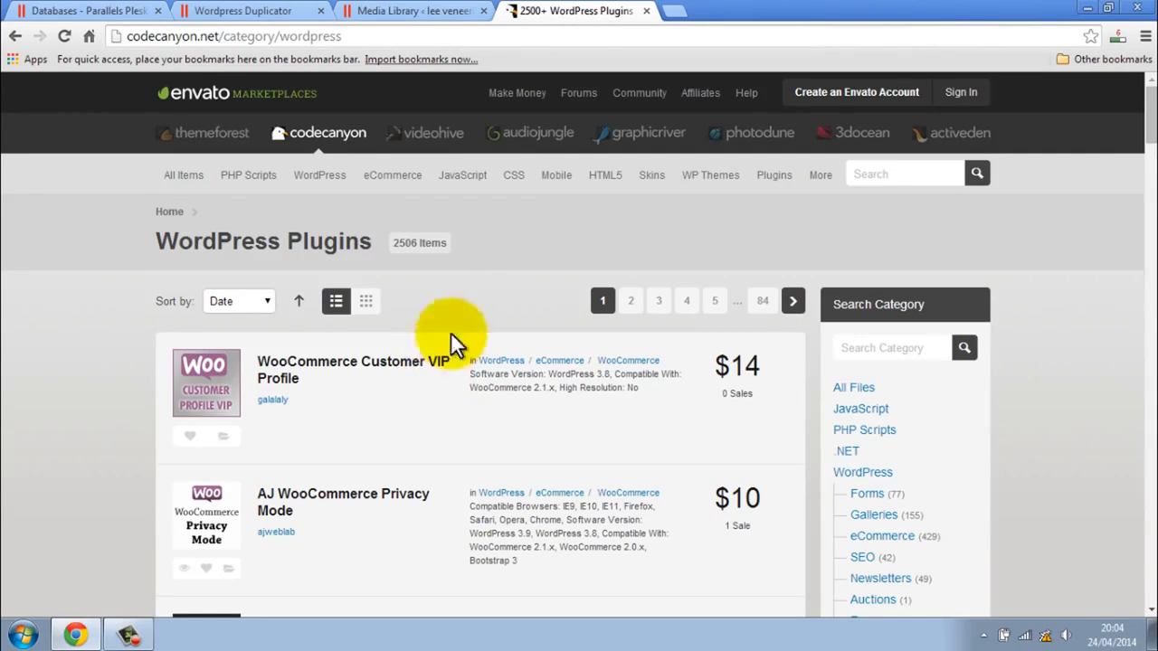
# Return to the ThemeForest home page and look over its featured and new items.
pyautogui.moveTo(411, 177)
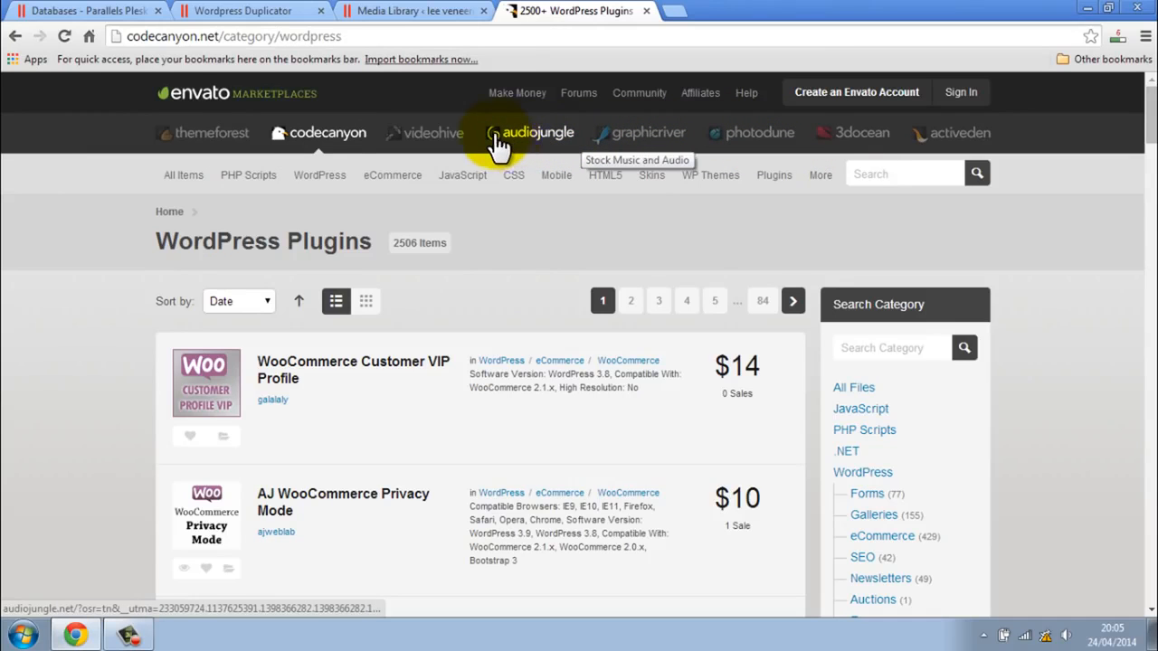
pyautogui.click(210, 143)
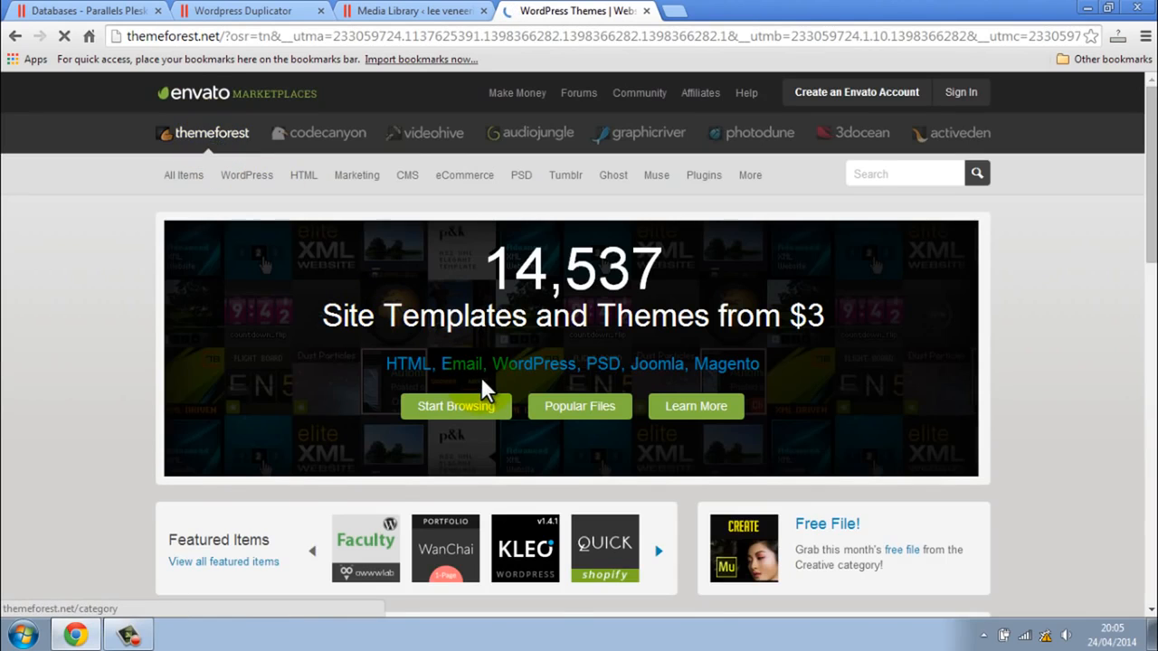
pyautogui.scroll(-2, 486, 389)
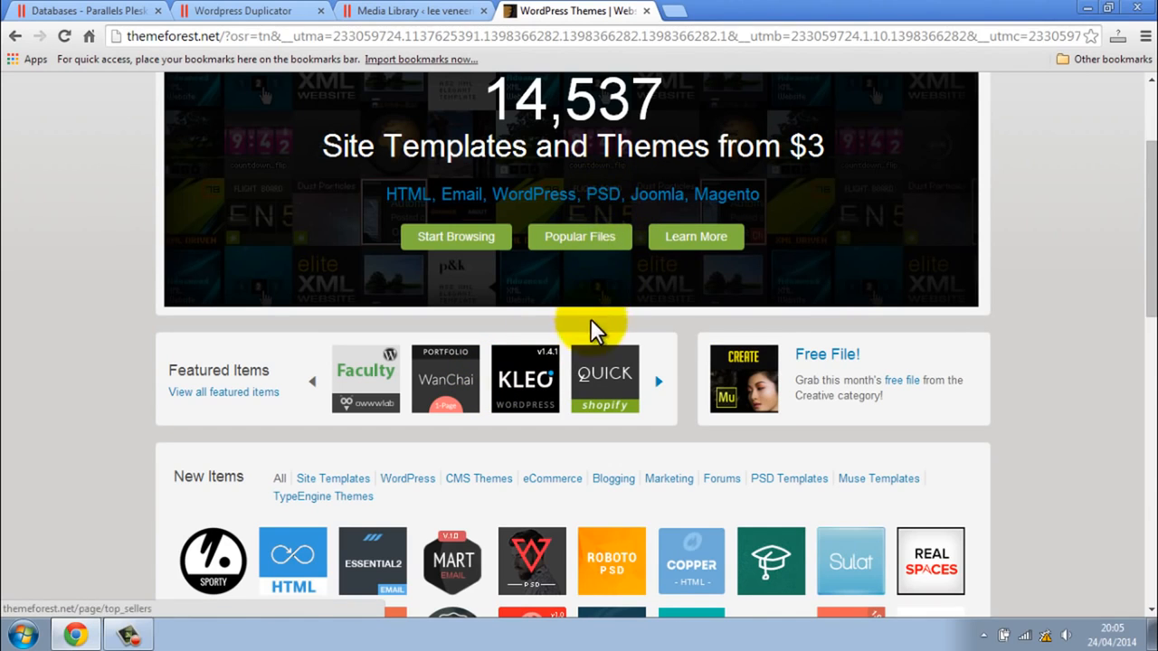
pyautogui.scroll(-3, 637, 325)
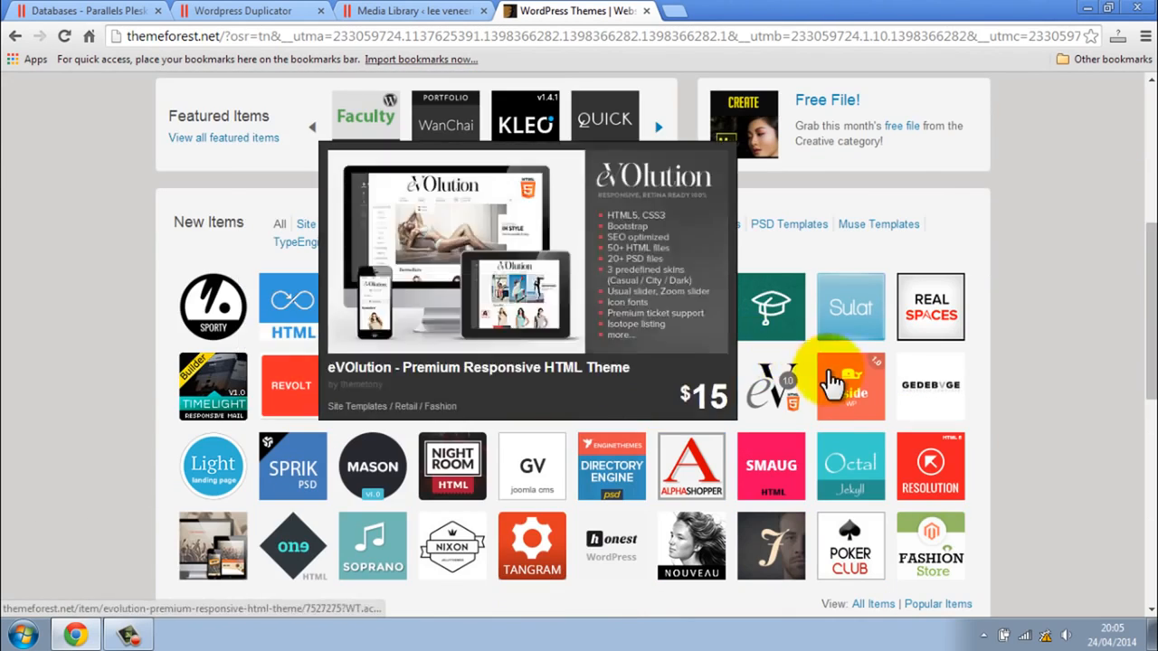
pyautogui.scroll(4, 630, 426)
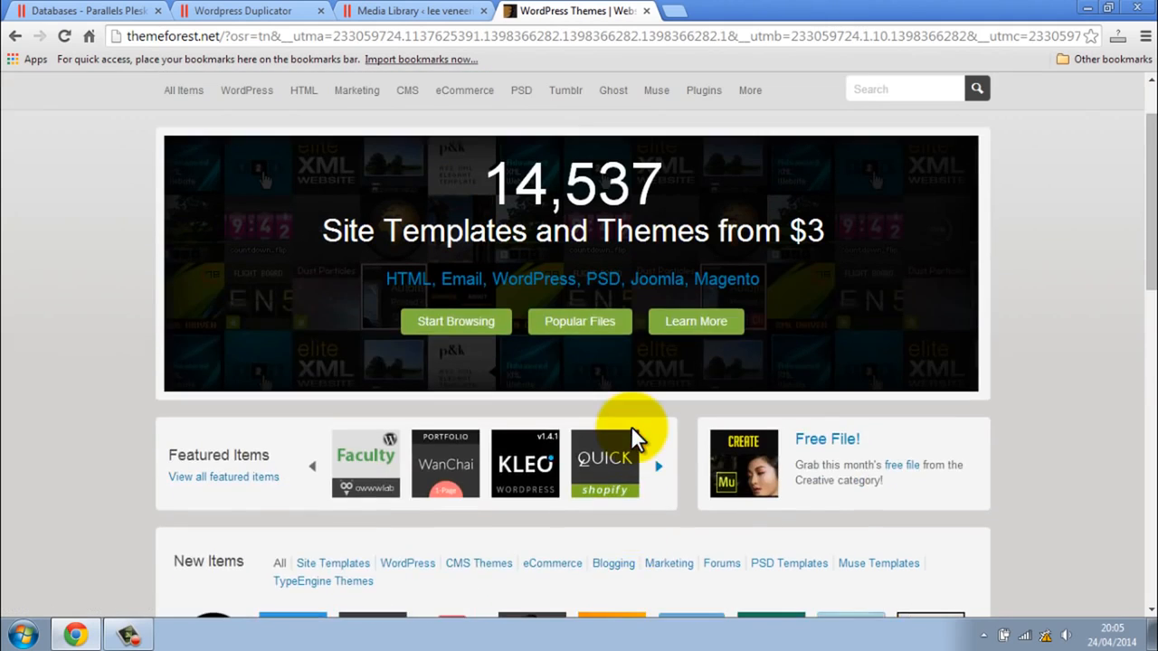
pyautogui.scroll(1, 630, 426)
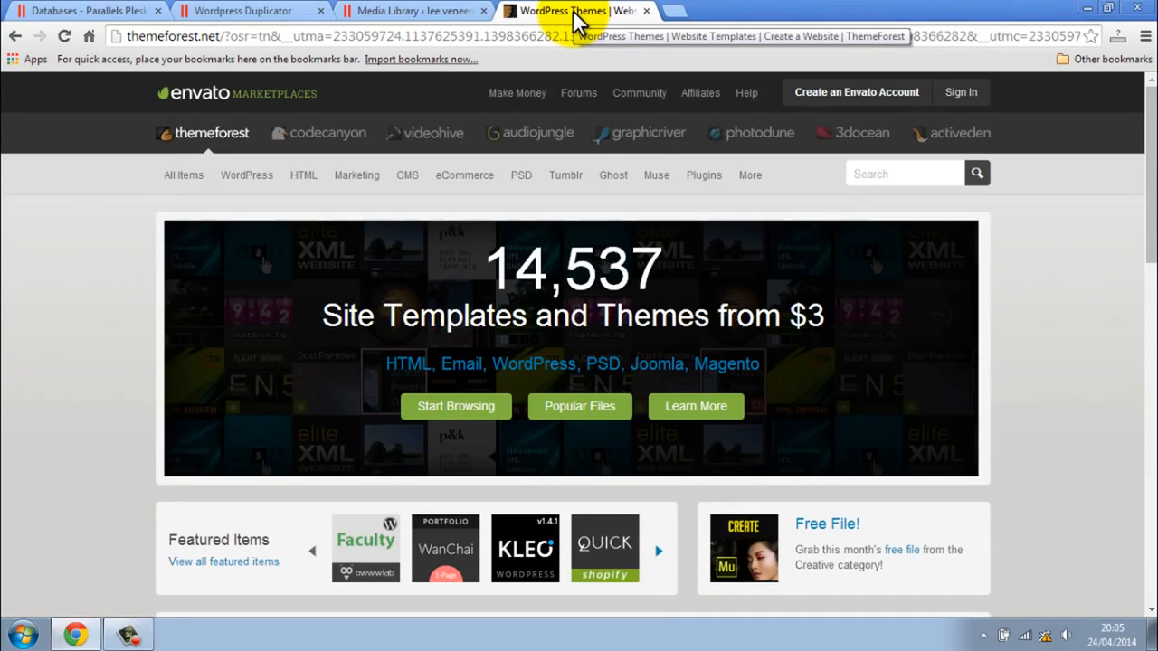
# Return to the copied WordPress site, visit its front end and check the home page's menu, banner and featured products.
pyautogui.click(378, 18)
pyautogui.click(275, 20)
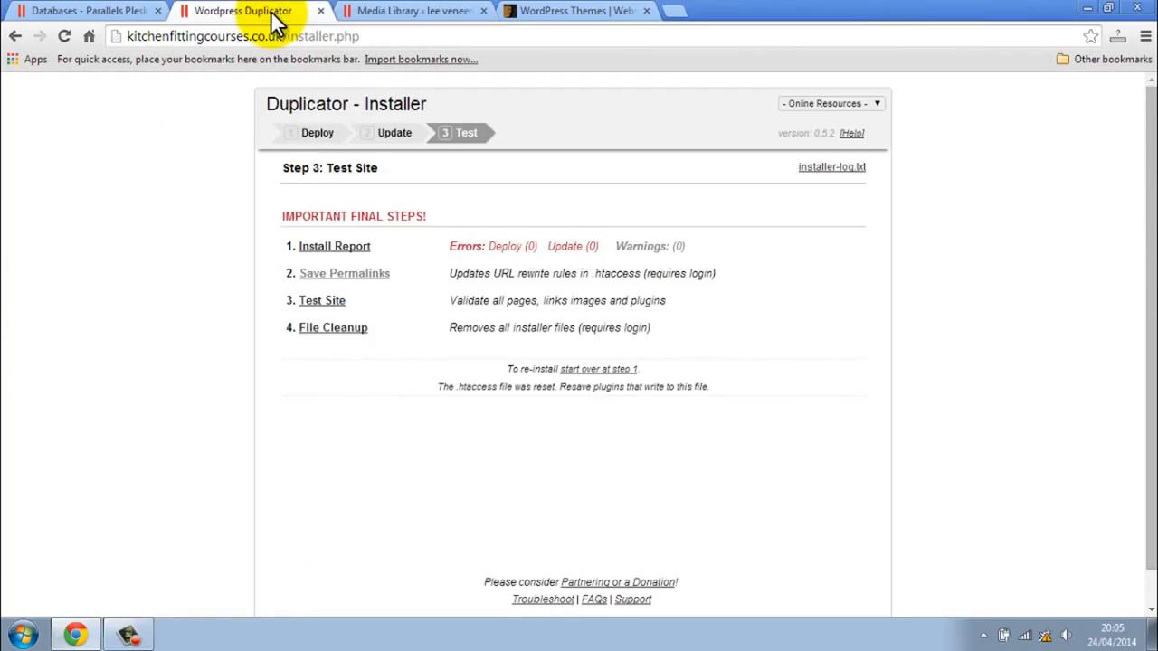
pyautogui.click(388, 18)
pyautogui.moveTo(90, 95)
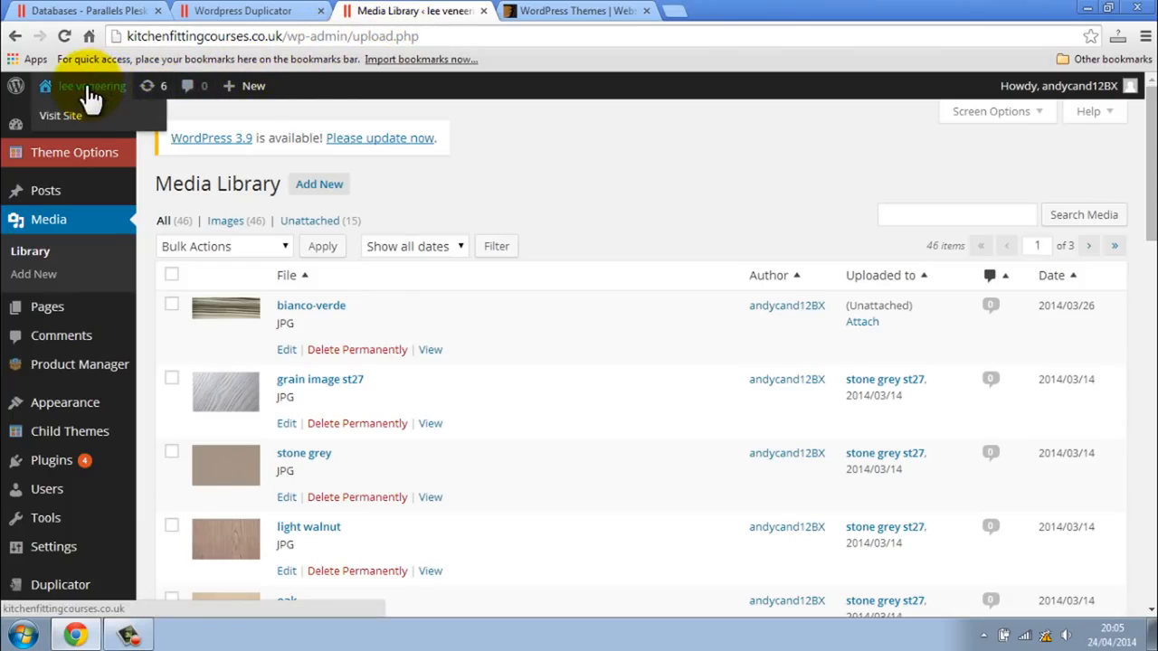
pyautogui.click(88, 115)
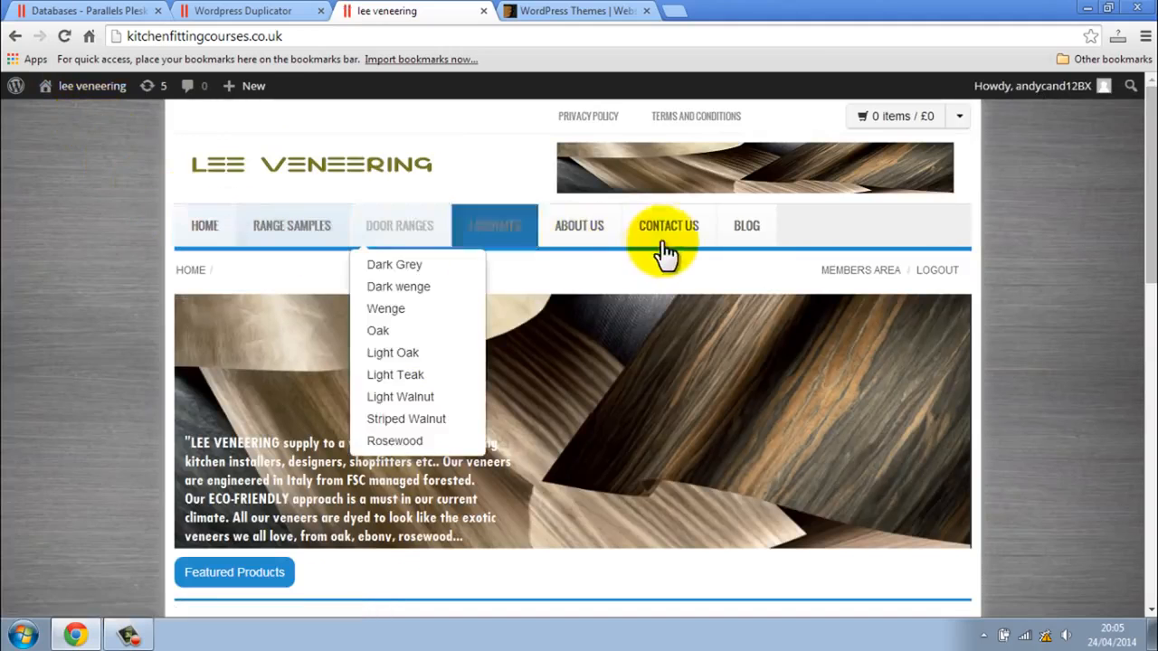
pyautogui.scroll(-5, 986, 321)
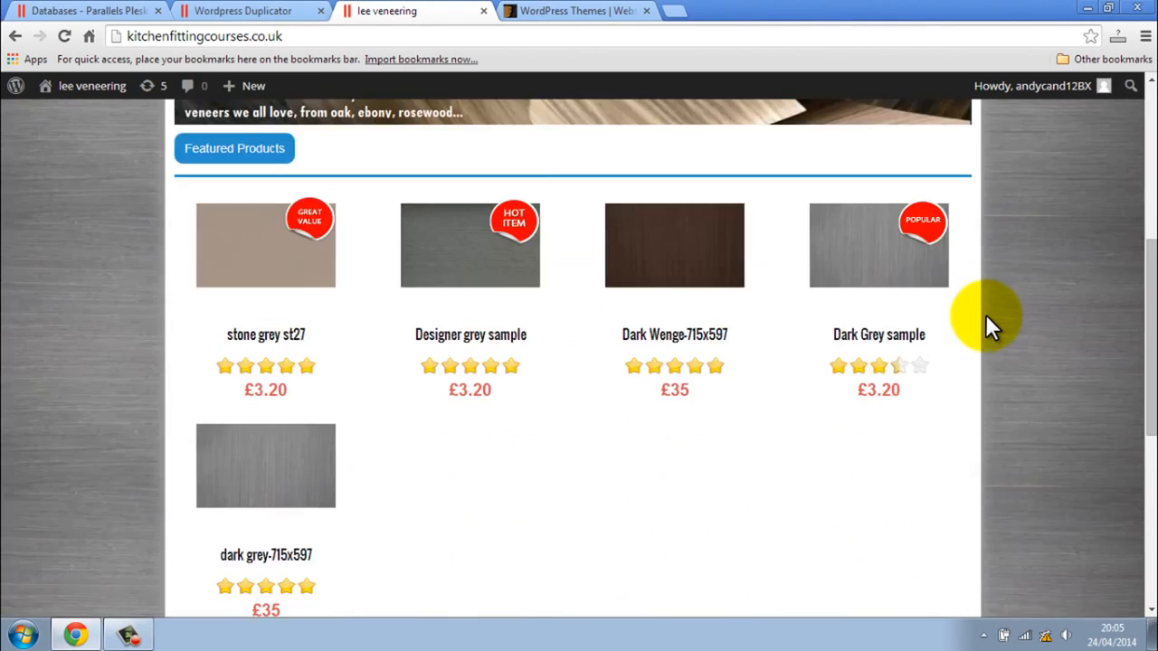
pyautogui.scroll(5, 986, 321)
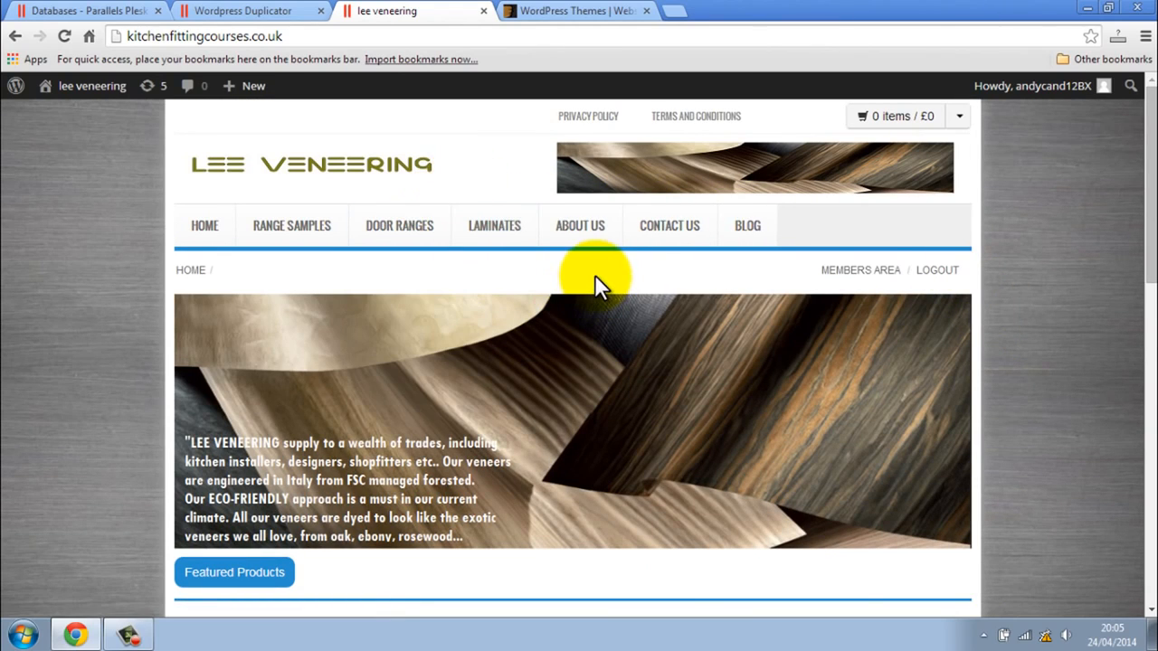
pyautogui.scroll(-2, 594, 284)
pyautogui.scroll(2, 594, 284)
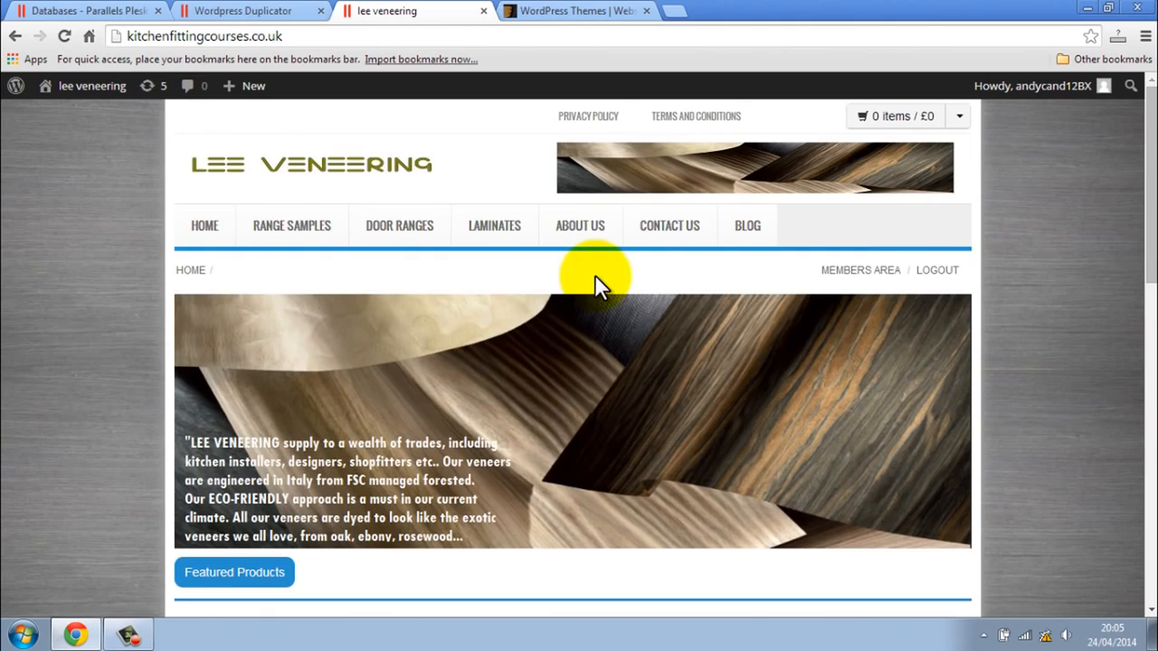
# Search Google for "premuimpress" in a new browser tab.
pyautogui.click(674, 10)
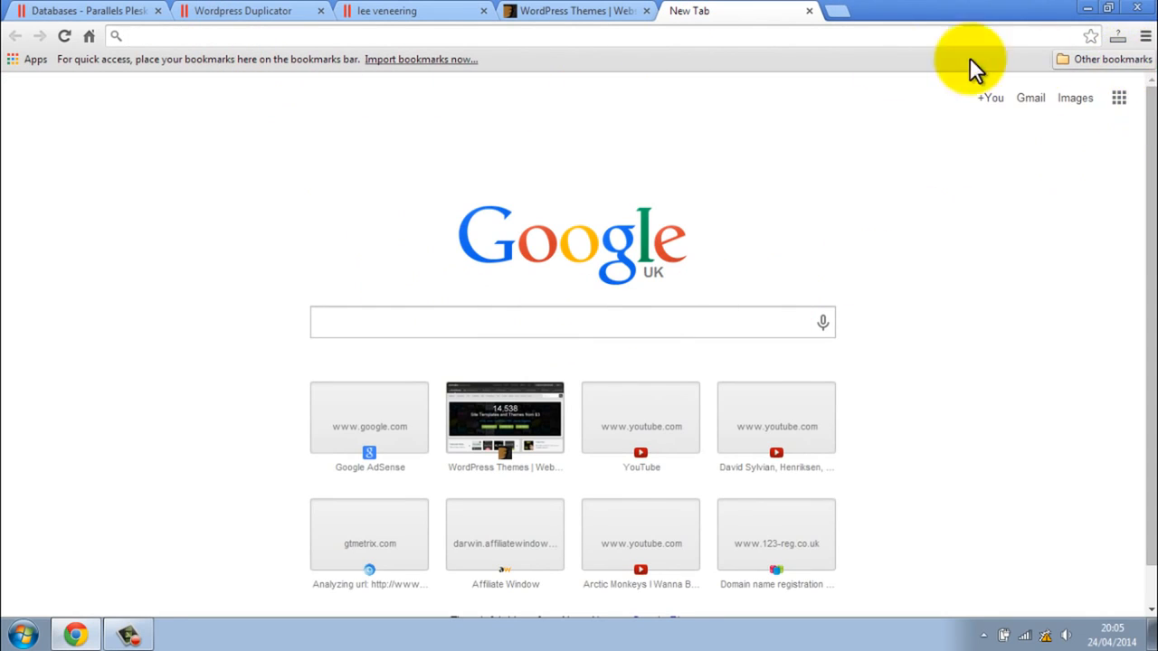
pyautogui.click(163, 34)
pyautogui.write('premuimpress')
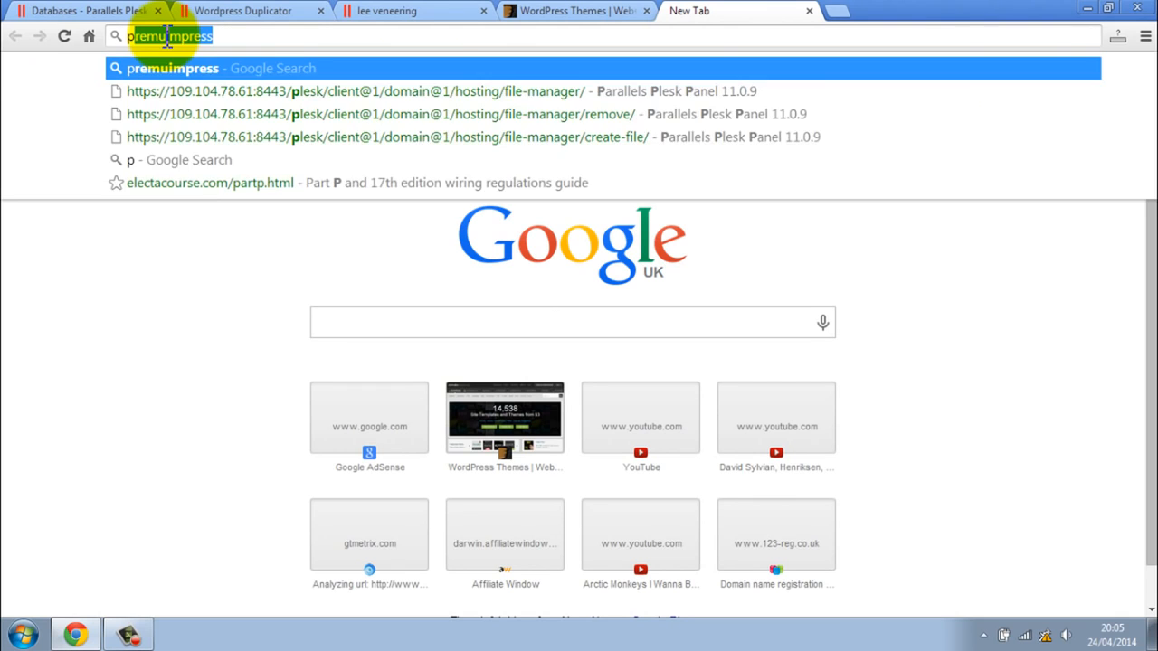
pyautogui.write('remuimpe')
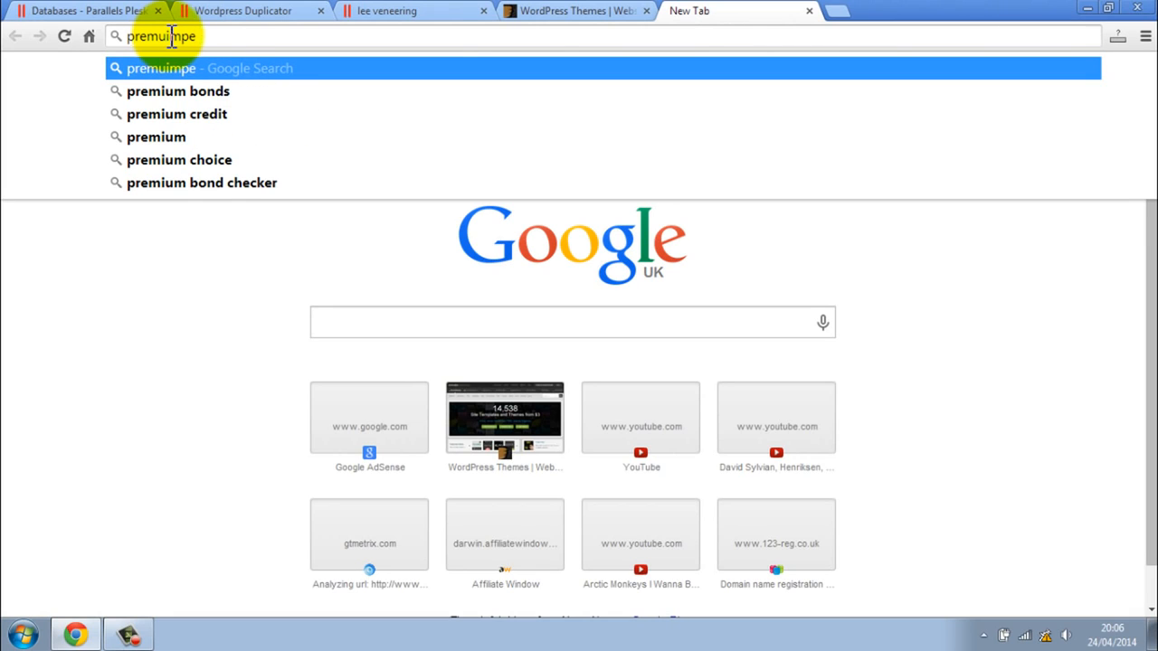
pyautogui.click(430, 319)
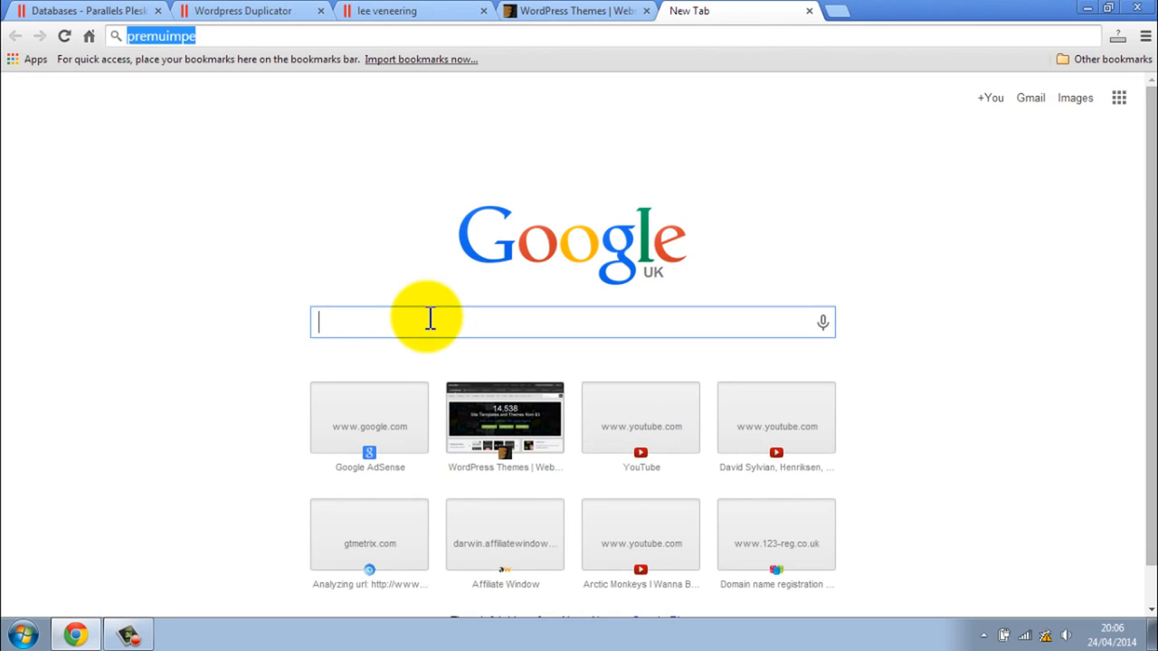
pyautogui.write('pr')
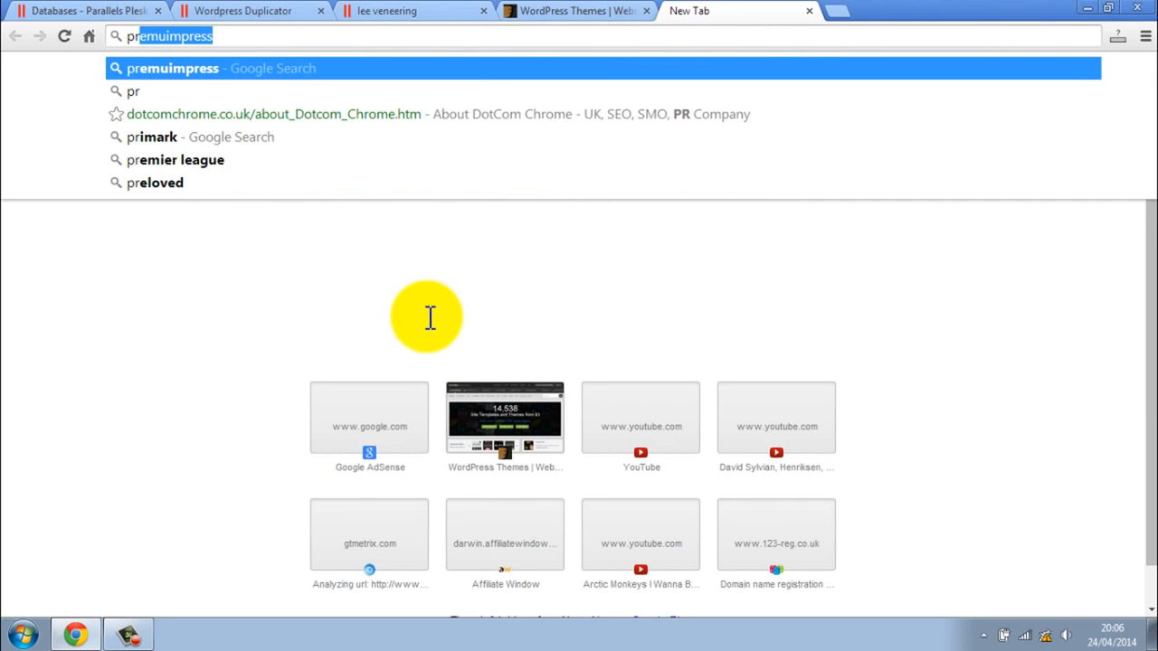
pyautogui.write('emuimpr')
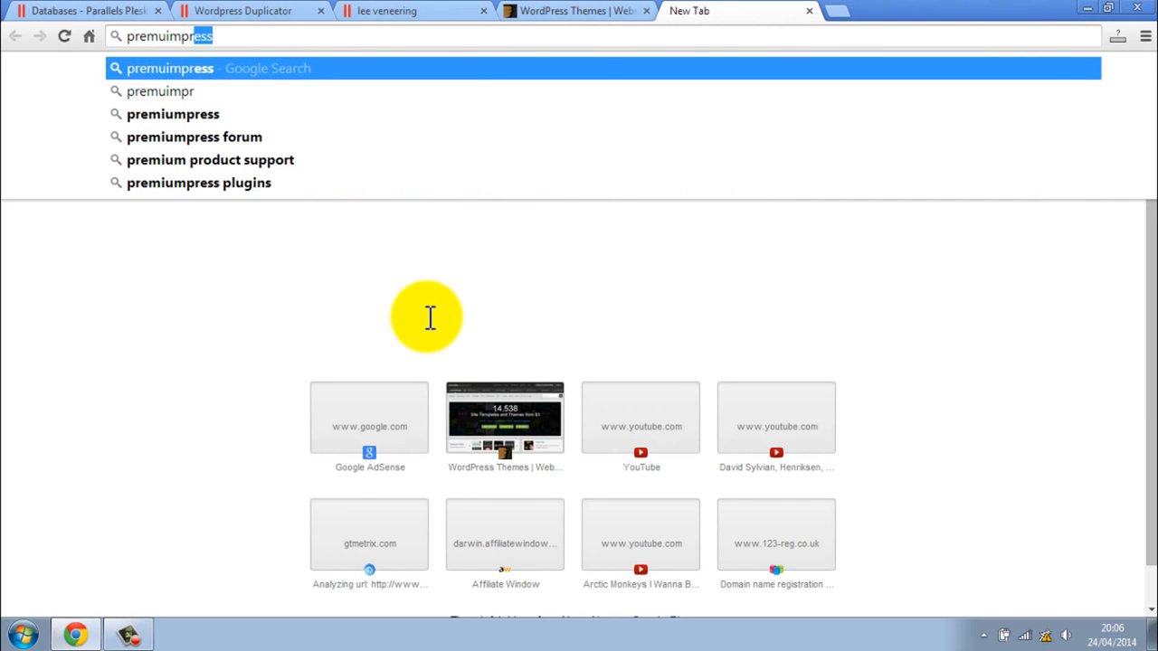
pyautogui.write('ess')
pyautogui.press('Return')
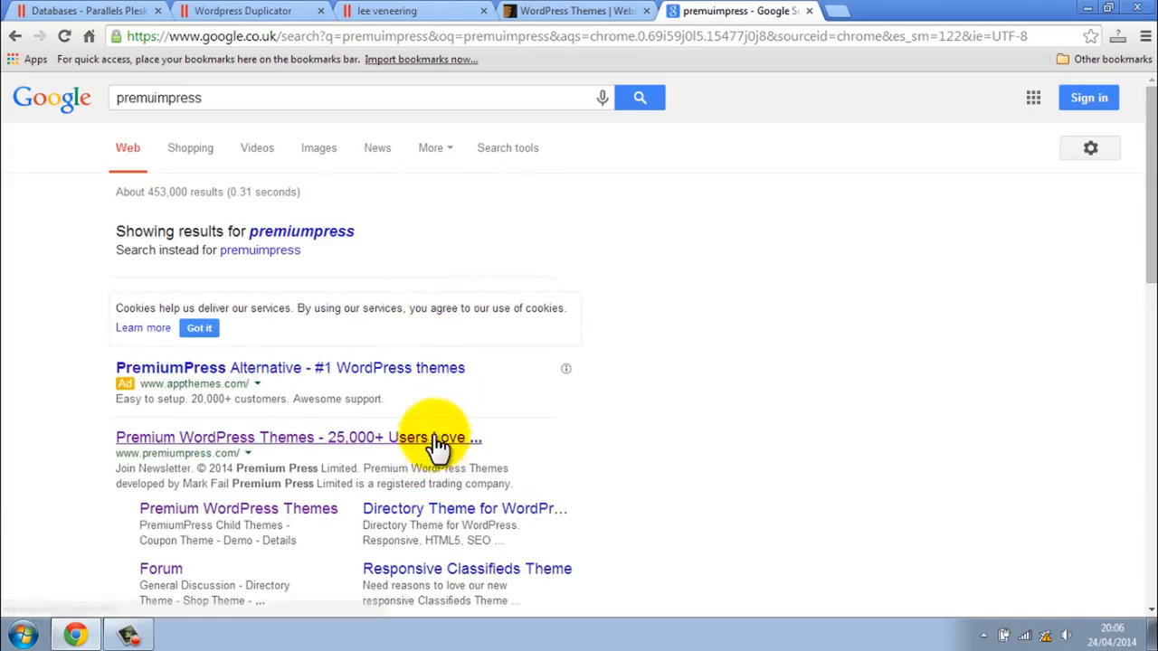
# Open the PremiumPress site from the search results and browse its WordPress themes page through the directory and coupon themes.
pyautogui.click(437, 439)
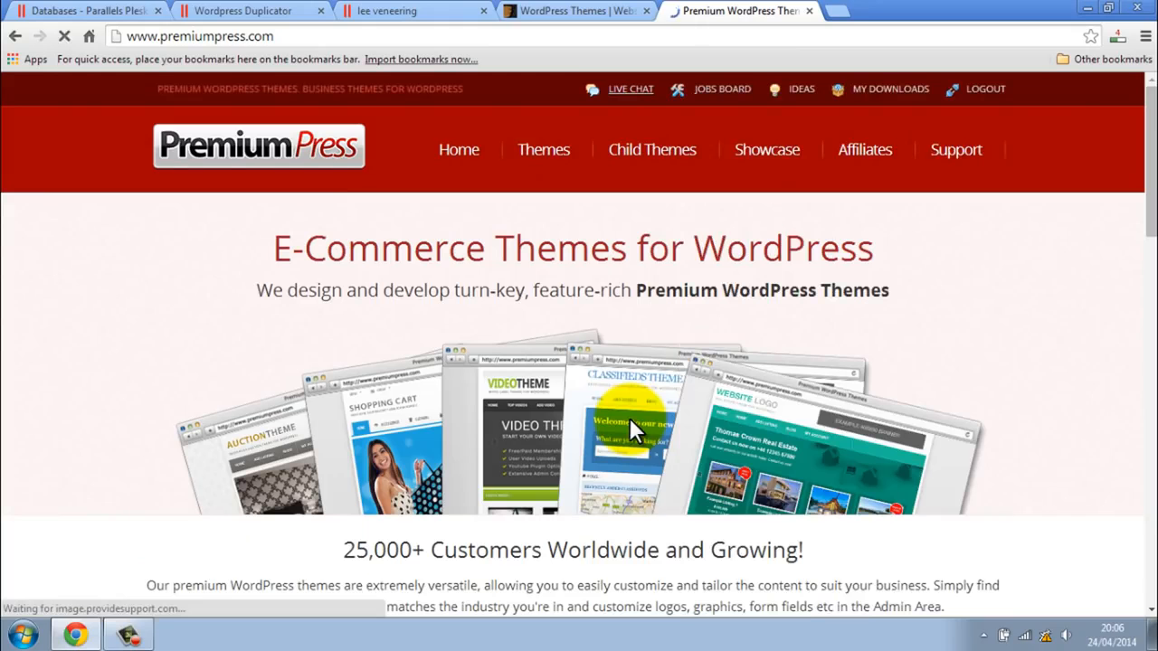
pyautogui.click(545, 151)
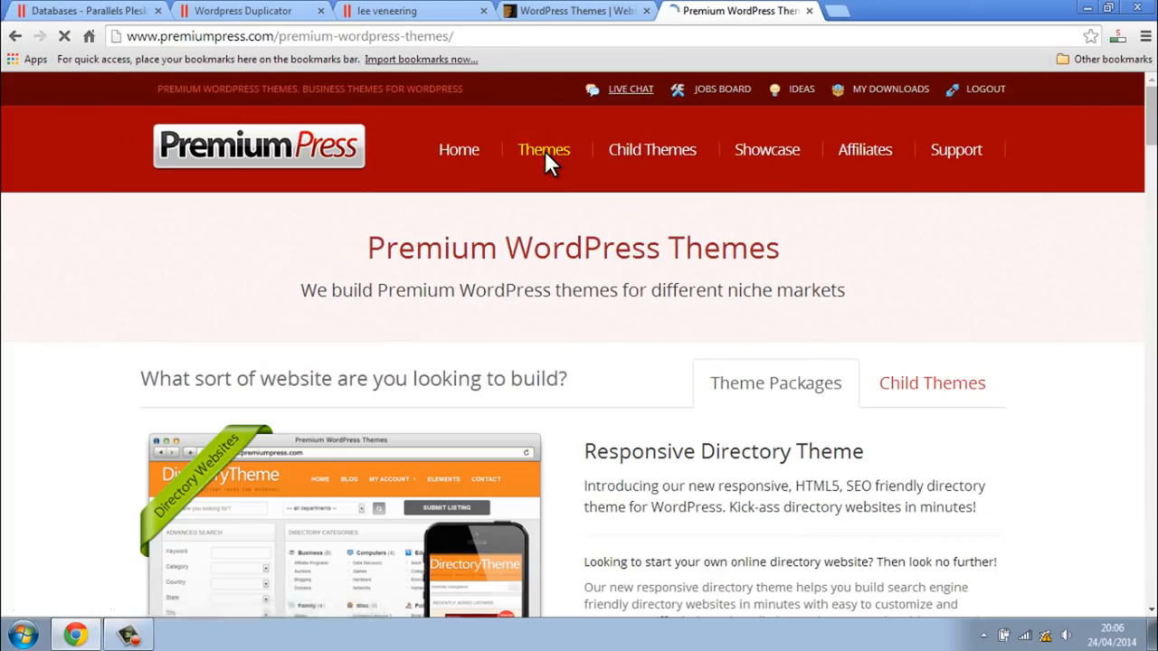
pyautogui.scroll(-2, 546, 356)
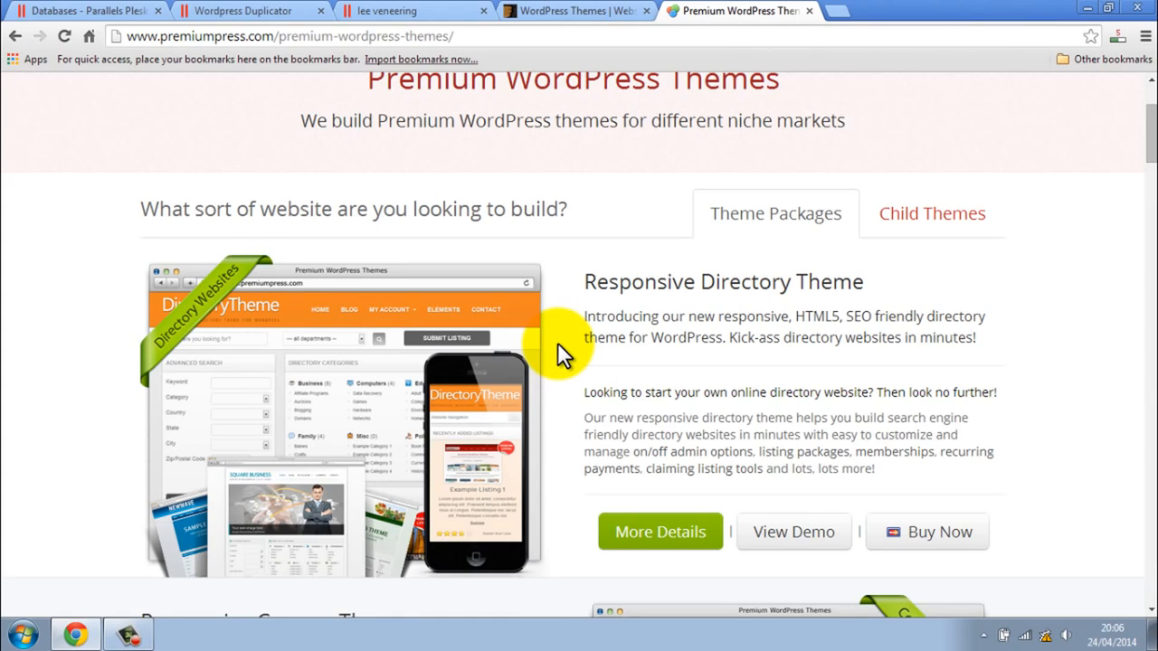
pyautogui.scroll(-1, 558, 352)
pyautogui.scroll(-2, 557, 341)
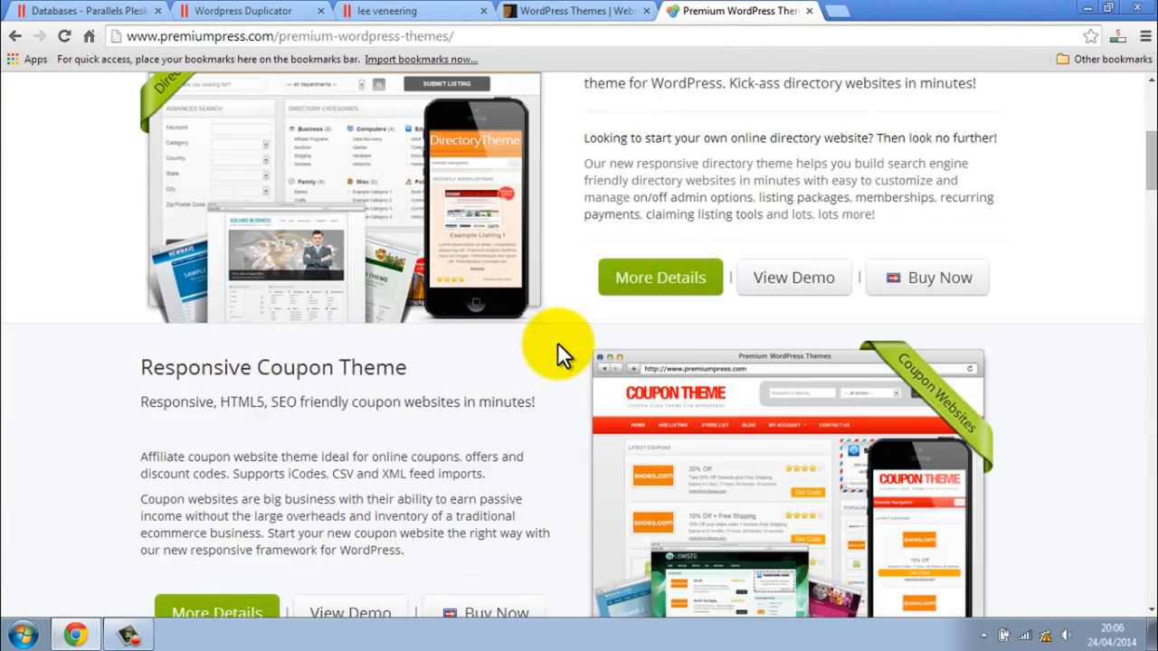
pyautogui.scroll(3, 557, 342)
pyautogui.scroll(-1, 558, 342)
pyautogui.scroll(-2, 557, 342)
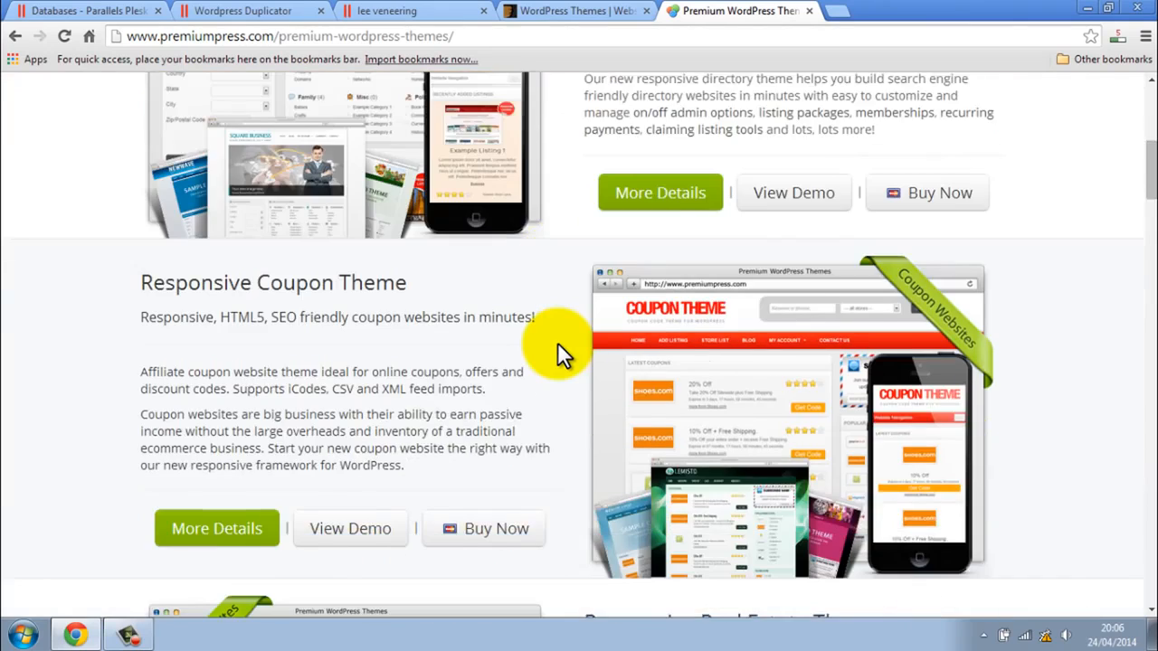
pyautogui.scroll(-3, 557, 342)
pyautogui.scroll(6, 557, 342)
pyautogui.scroll(-1, 557, 342)
pyautogui.scroll(-3, 557, 342)
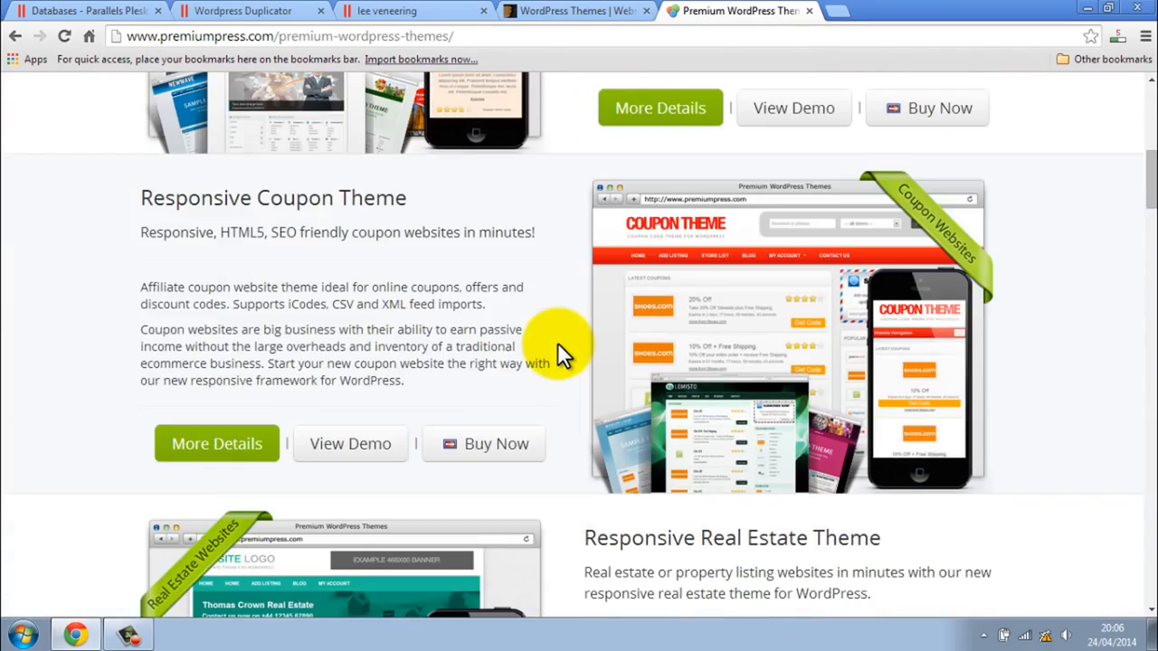
# Look over the PremiumPress real estate, video sharing, classifieds and shopping cart themes.
pyautogui.scroll(-3, 557, 342)
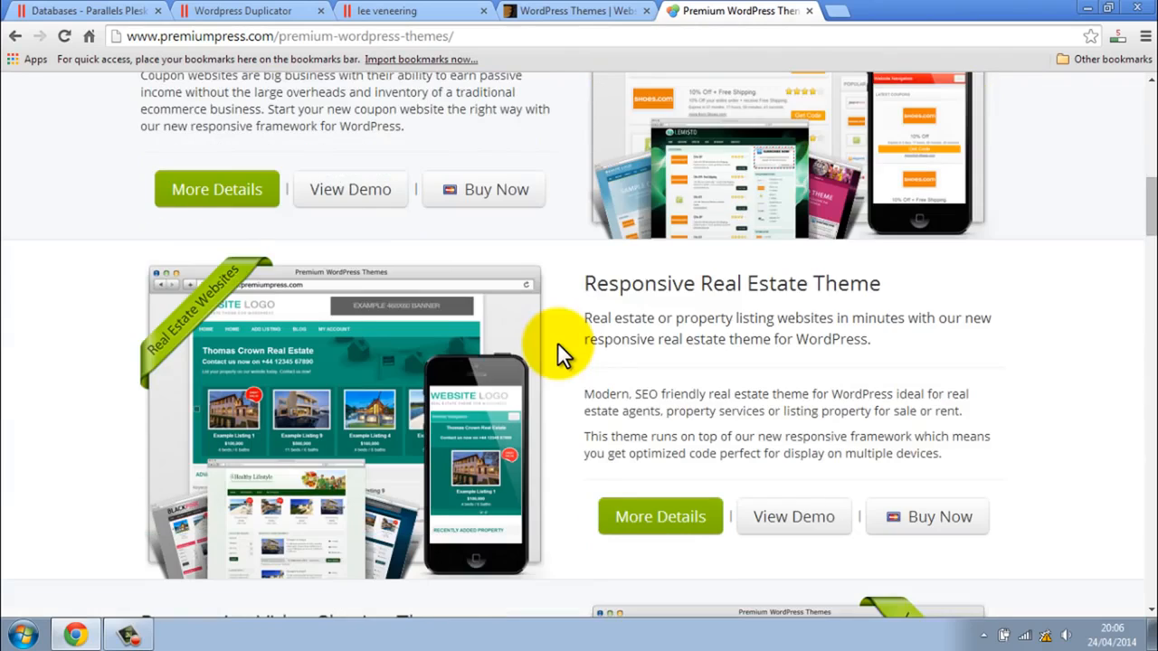
pyautogui.scroll(-4, 557, 343)
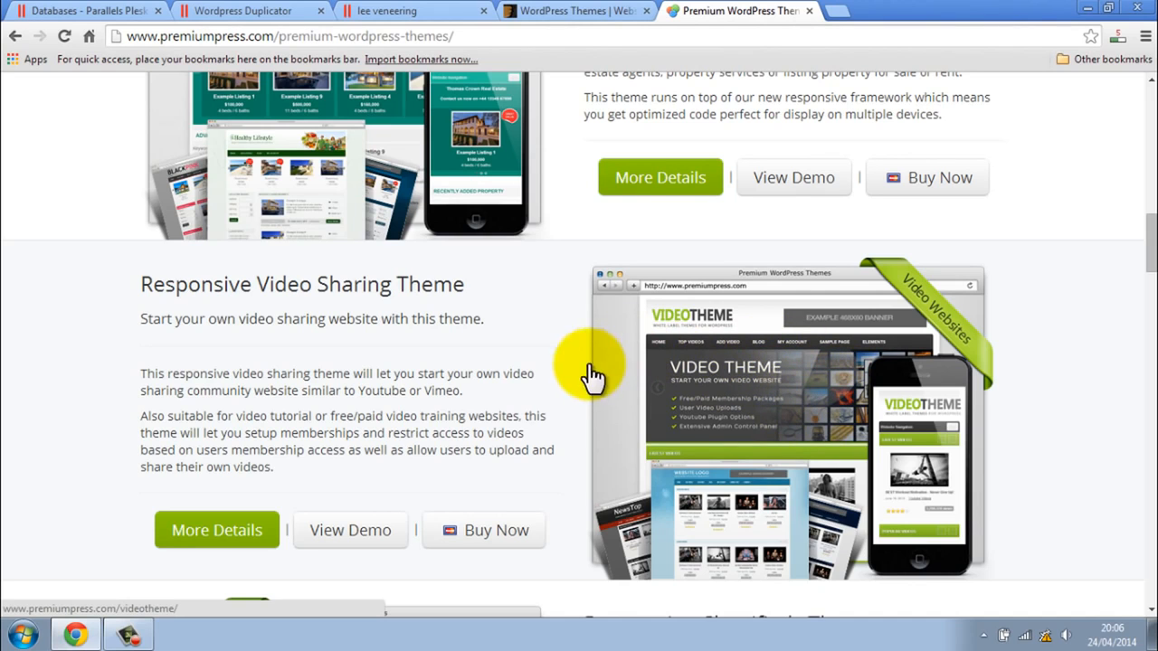
pyautogui.scroll(-3, 556, 362)
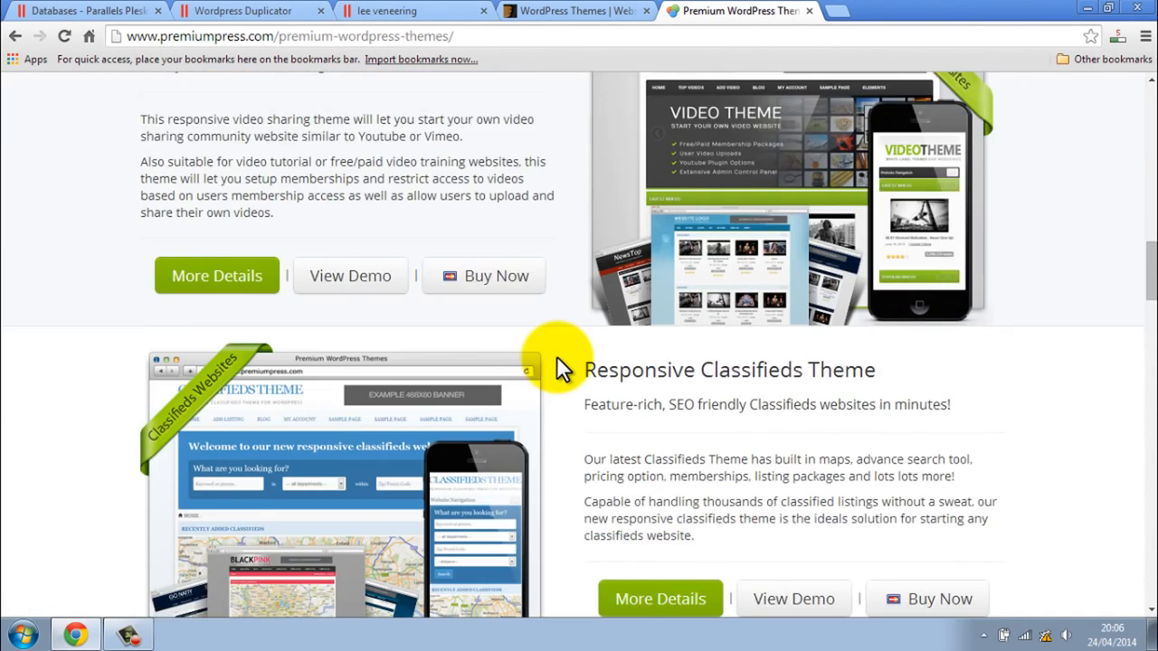
pyautogui.scroll(-1, 558, 363)
pyautogui.scroll(-1, 561, 376)
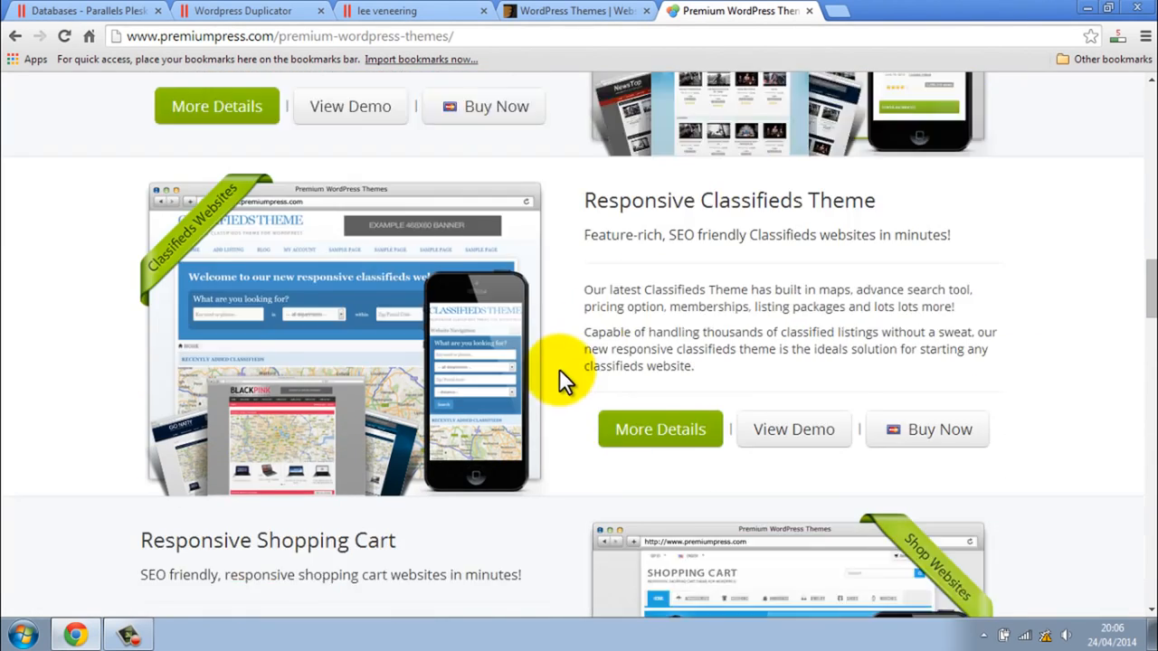
pyautogui.scroll(-3, 559, 380)
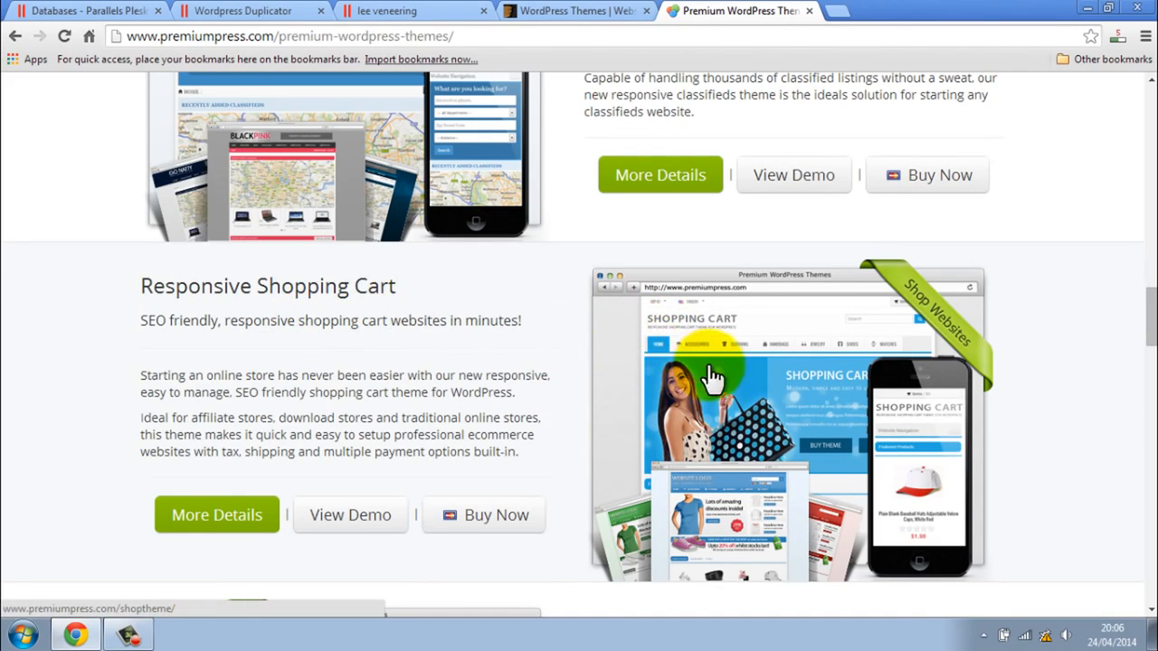
# Examine the remaining PremiumPress themes, from auction to job board, and the VIP collection pack offer.
pyautogui.scroll(-5, 573, 354)
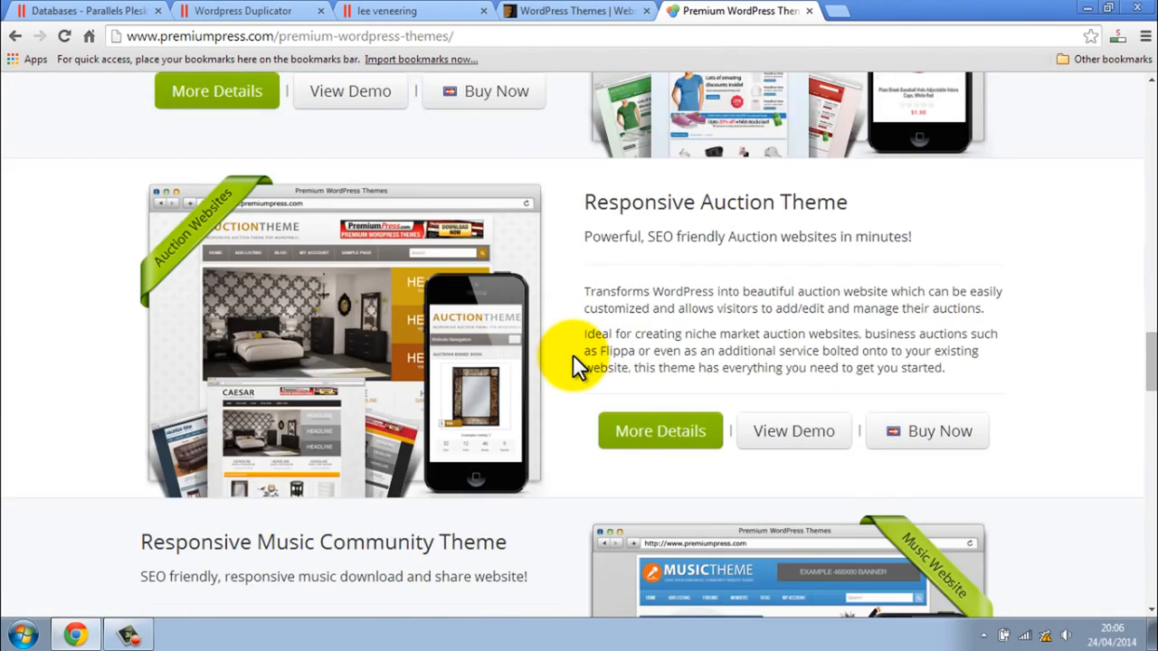
pyautogui.scroll(-1, 573, 354)
pyautogui.scroll(-1, 563, 367)
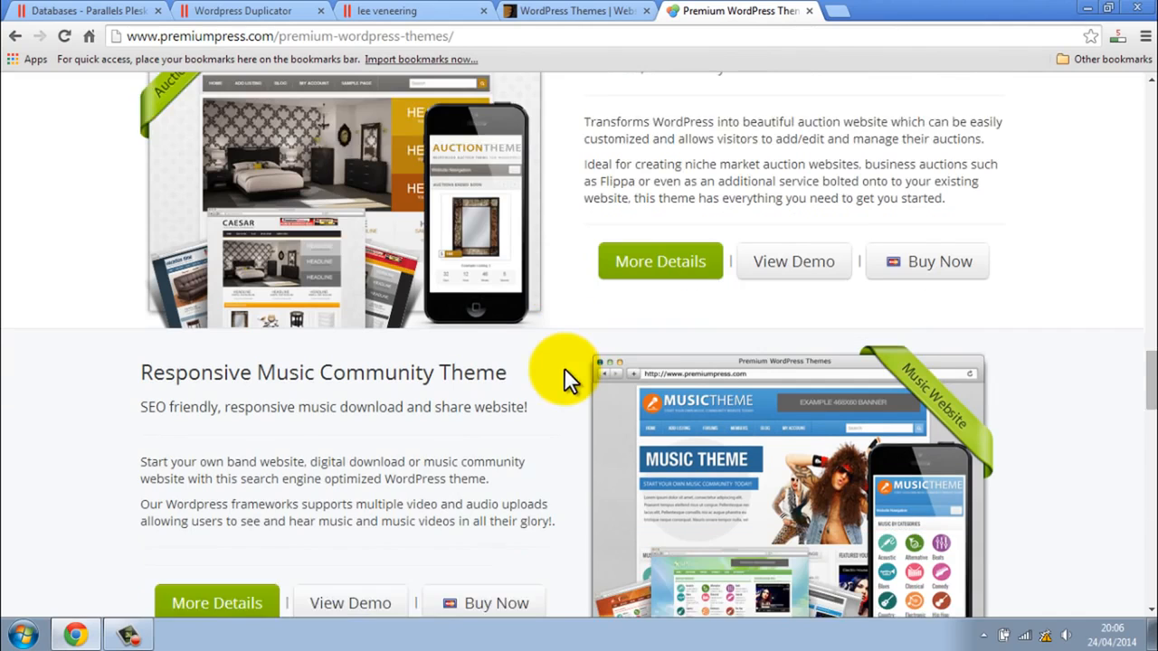
pyautogui.scroll(-1, 564, 367)
pyautogui.scroll(-2, 563, 338)
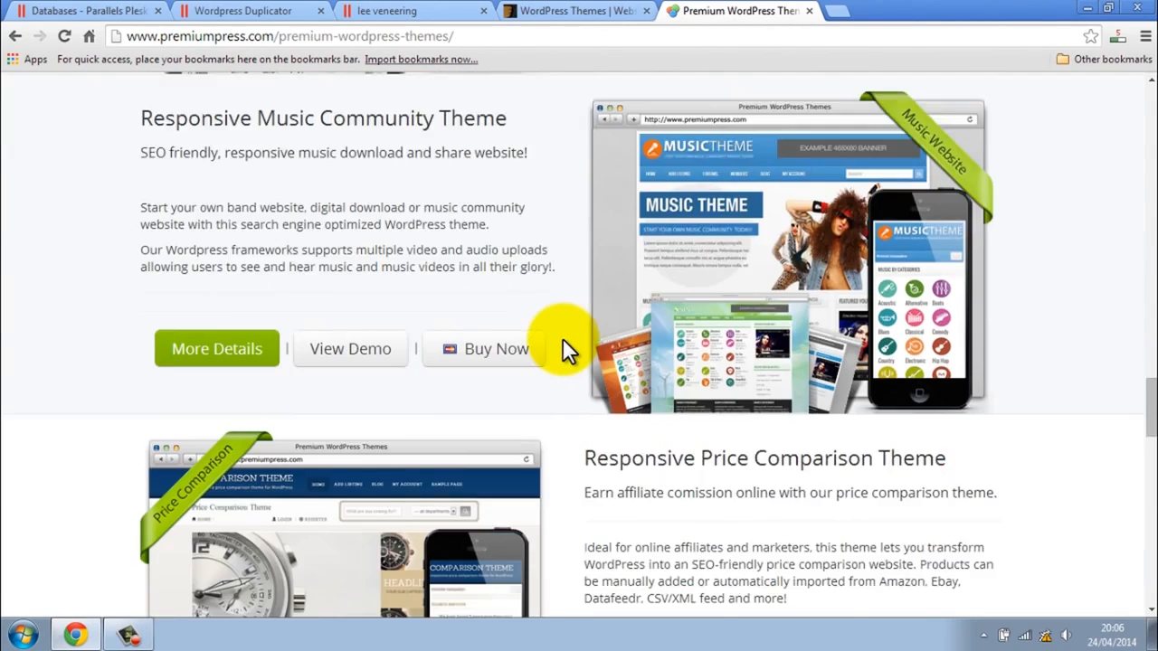
pyautogui.scroll(-2, 563, 338)
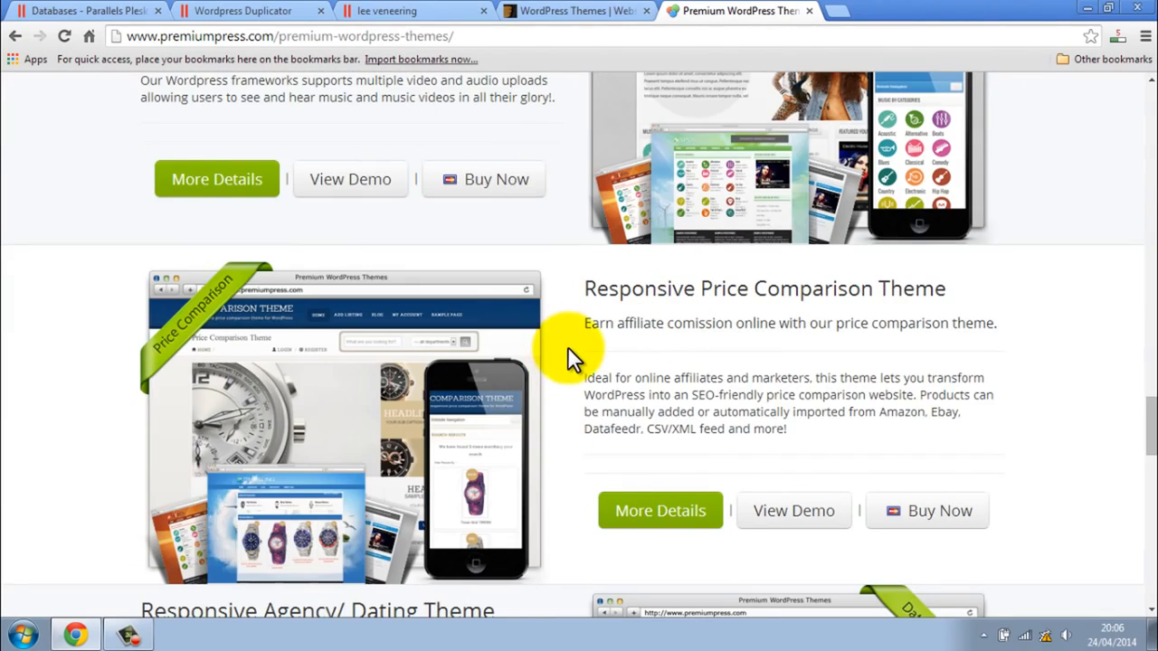
pyautogui.scroll(-3, 568, 347)
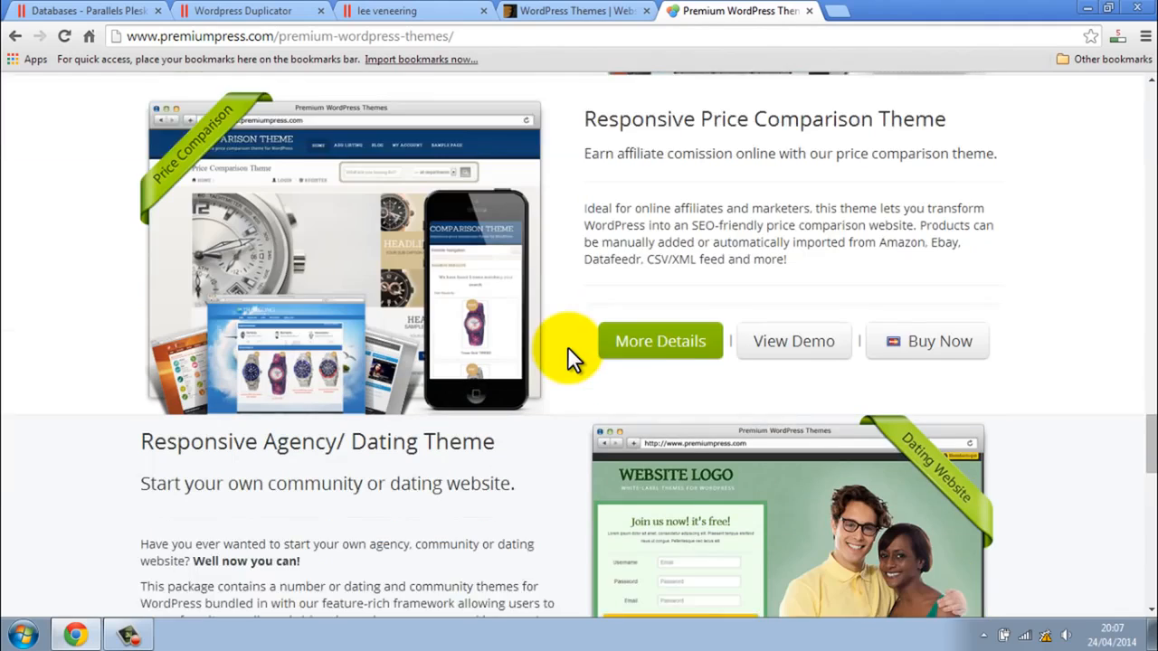
pyautogui.scroll(-1, 567, 357)
pyautogui.scroll(-4, 568, 348)
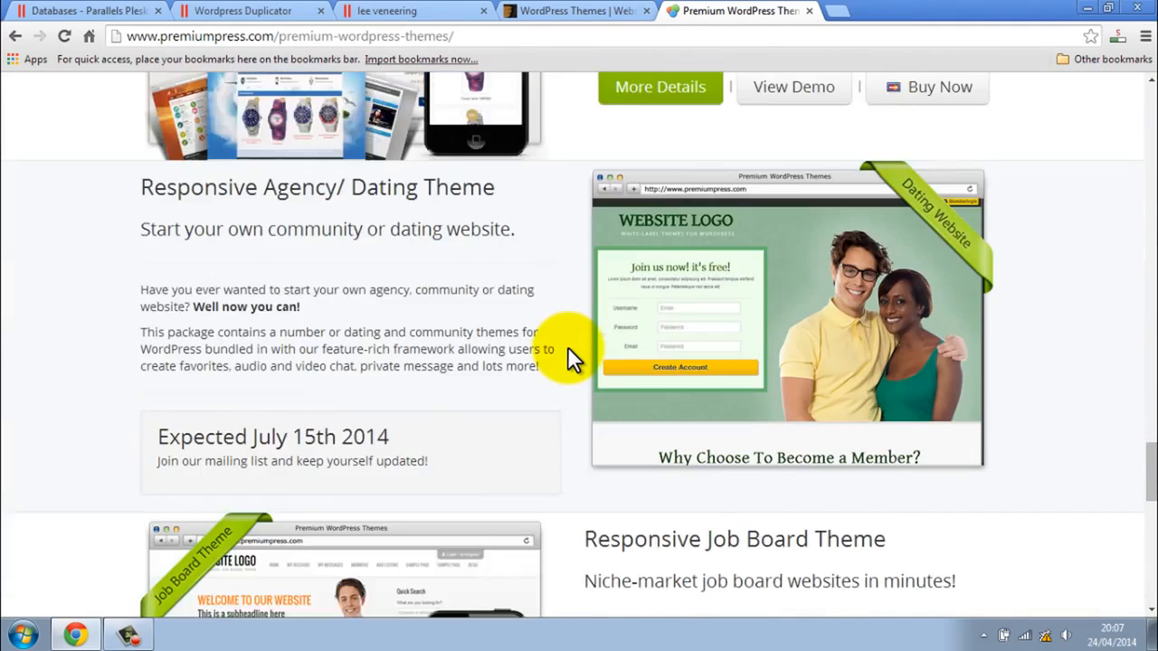
pyautogui.scroll(-3, 567, 347)
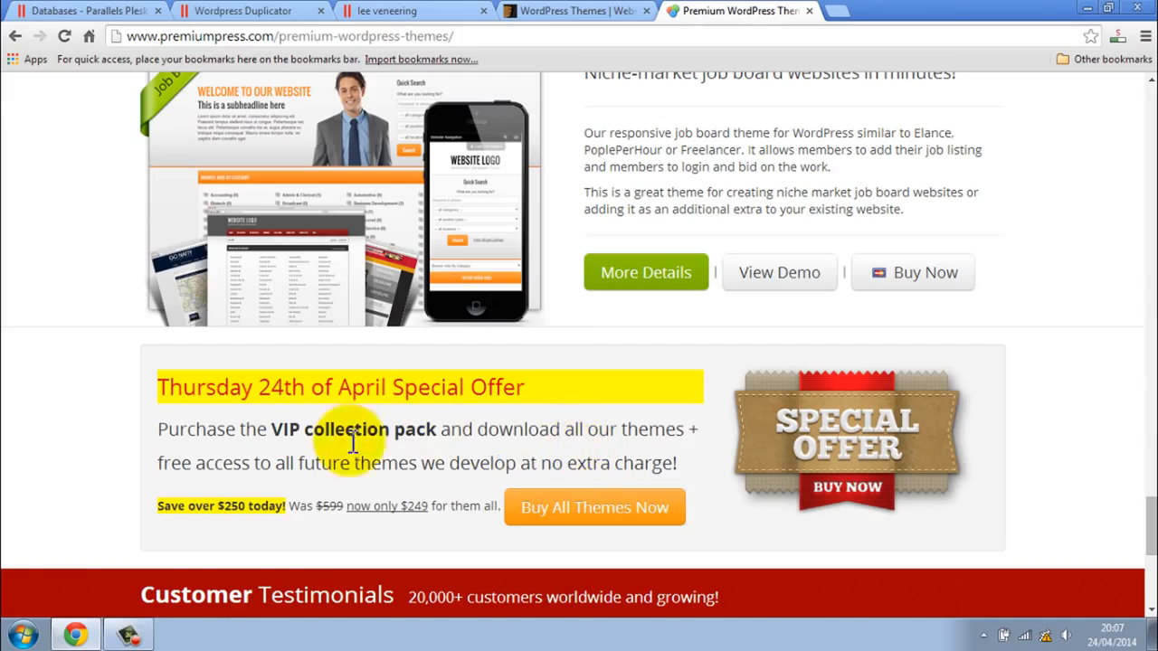
# Open the PremiumPress support forums and look over the forum categories and quick support links.
pyautogui.scroll(6, 548, 435)
pyautogui.scroll(13, 548, 435)
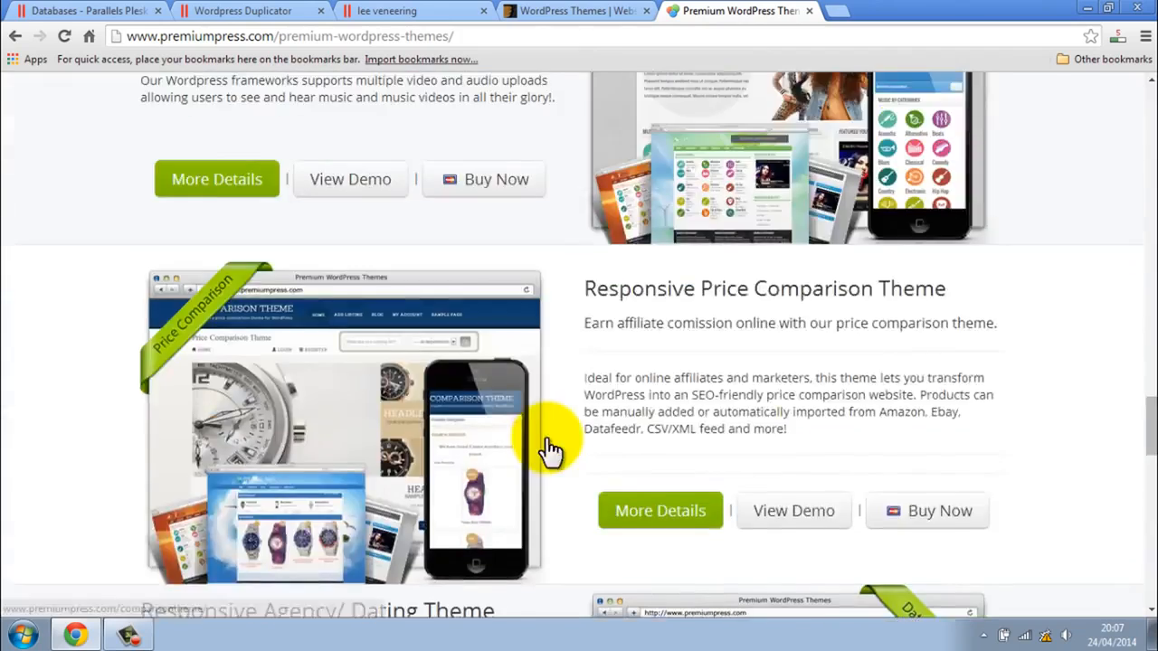
pyautogui.scroll(15, 557, 420)
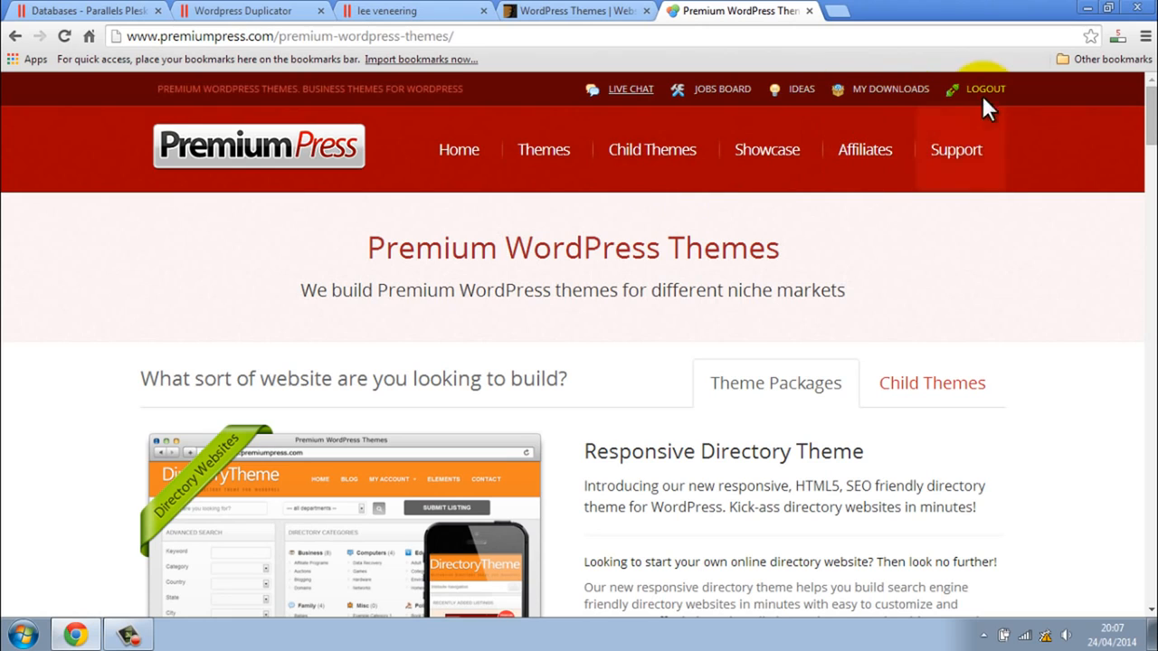
pyautogui.click(961, 146)
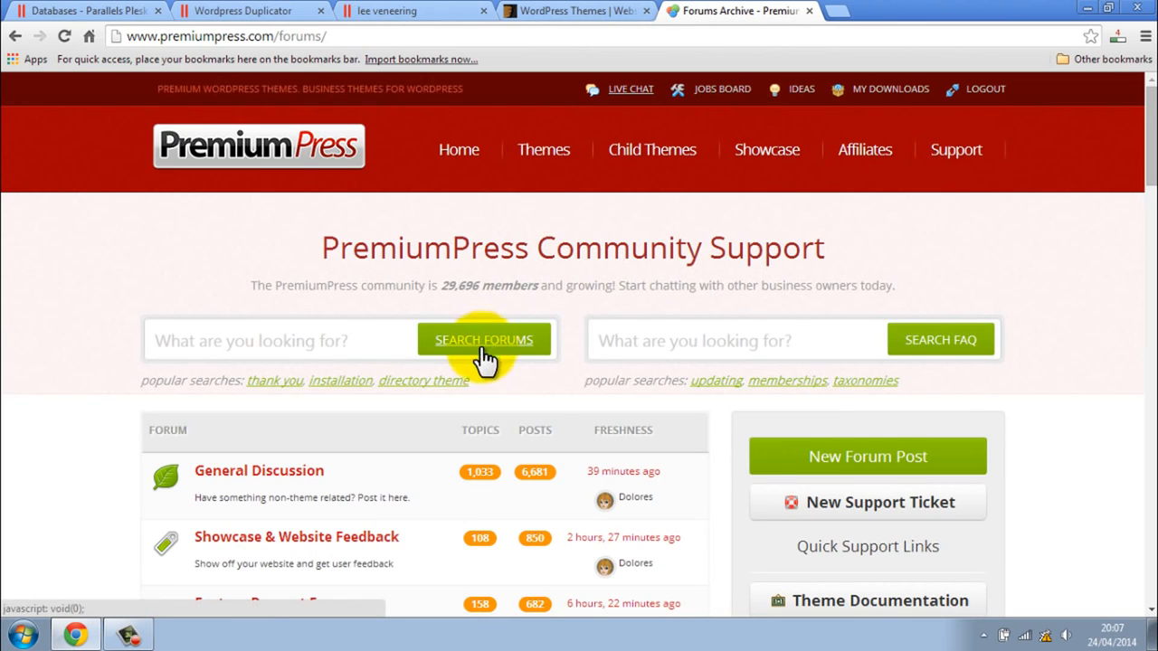
pyautogui.scroll(-4, 566, 362)
pyautogui.scroll(-4, 566, 360)
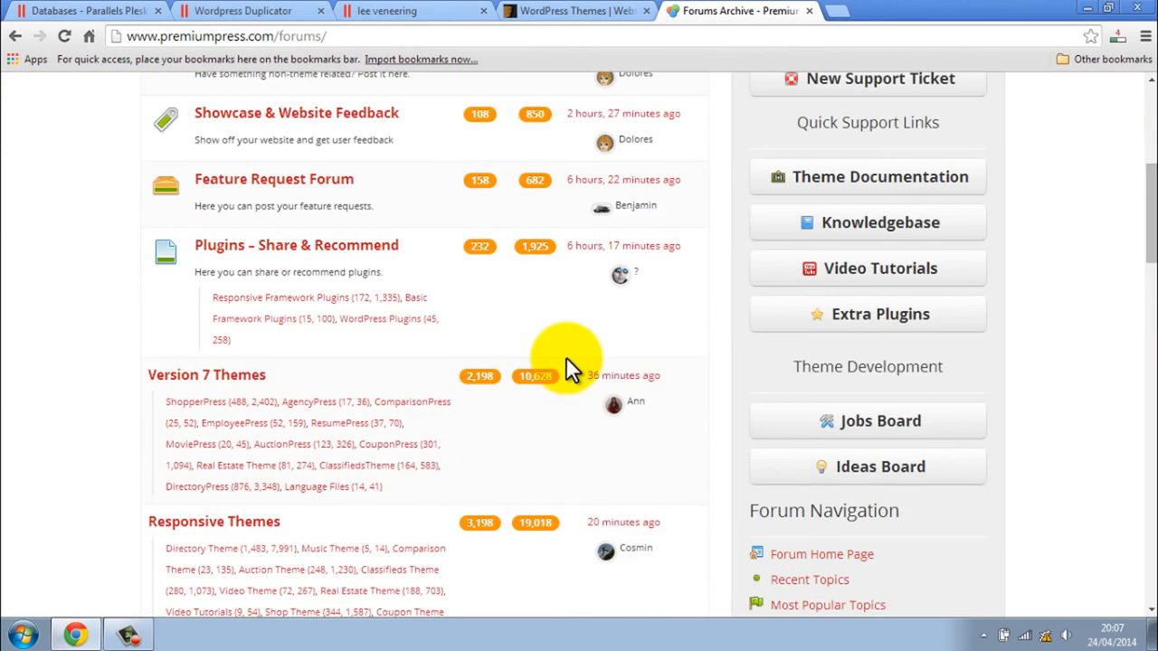
pyautogui.scroll(3, 566, 360)
pyautogui.scroll(2, 565, 357)
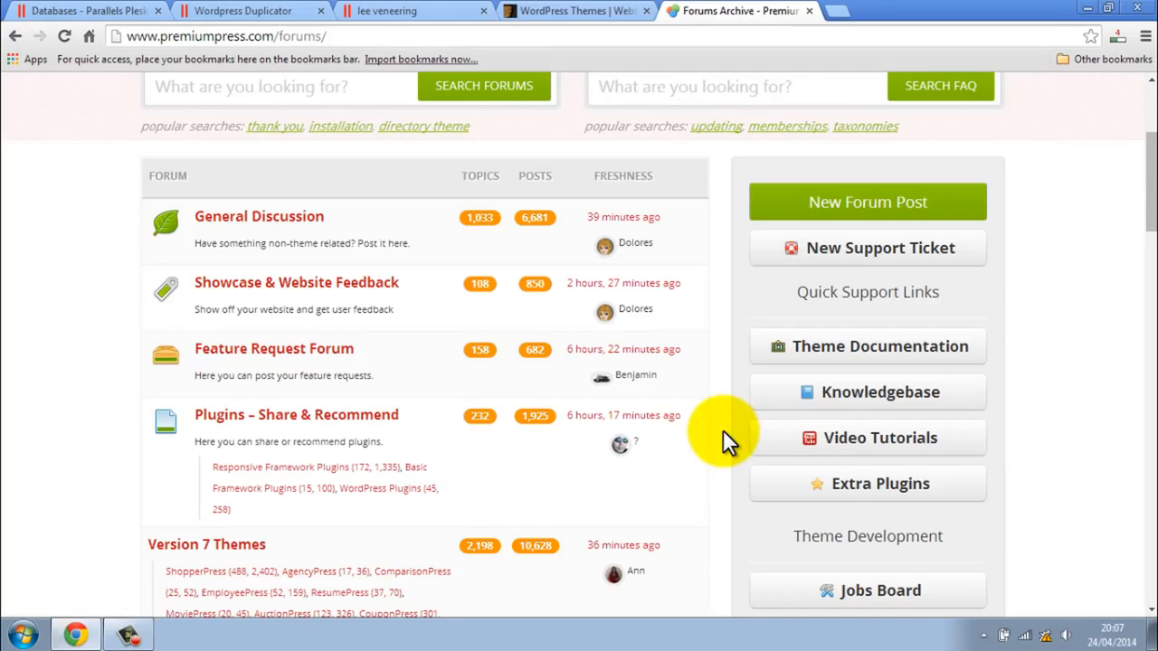
pyautogui.scroll(3, 723, 430)
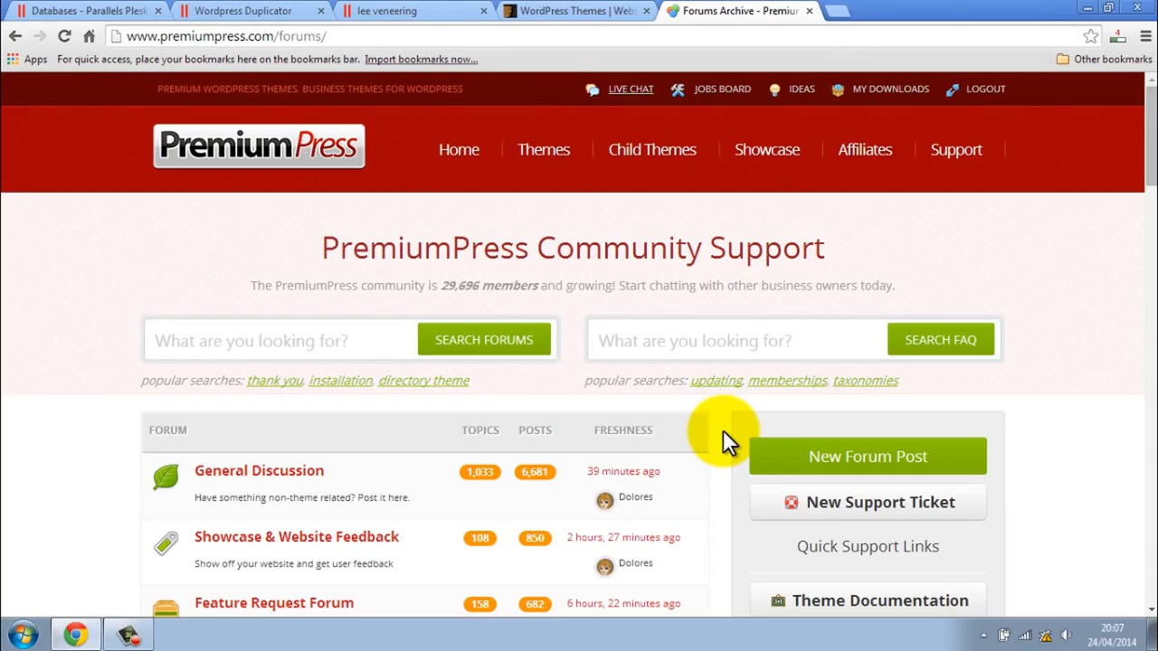
# Return to the copied kitchenfittingcourses.co.uk site and view its home page without the developer tools.
pyautogui.click(408, 10)
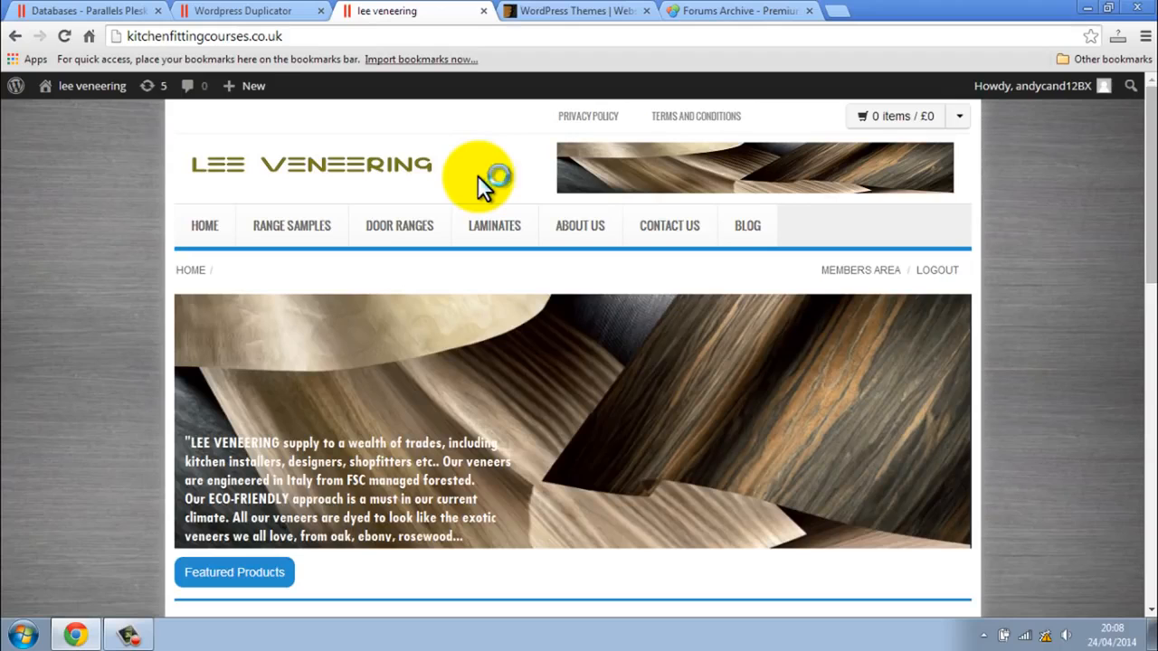
pyautogui.press('F12')
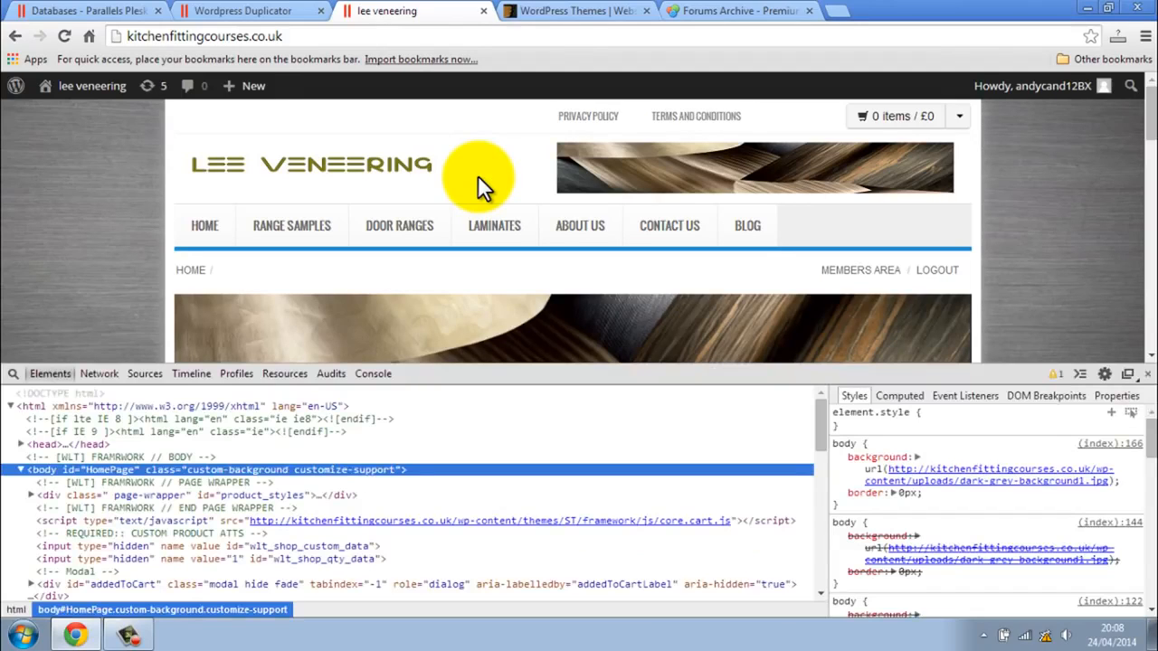
pyautogui.click(1146, 373)
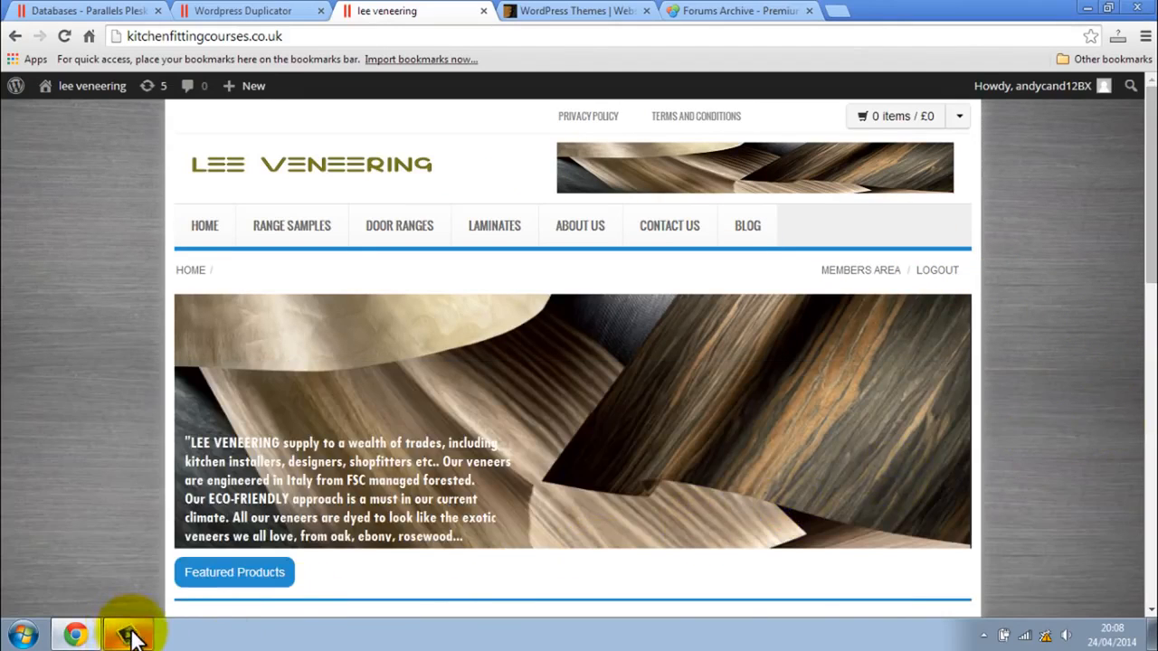